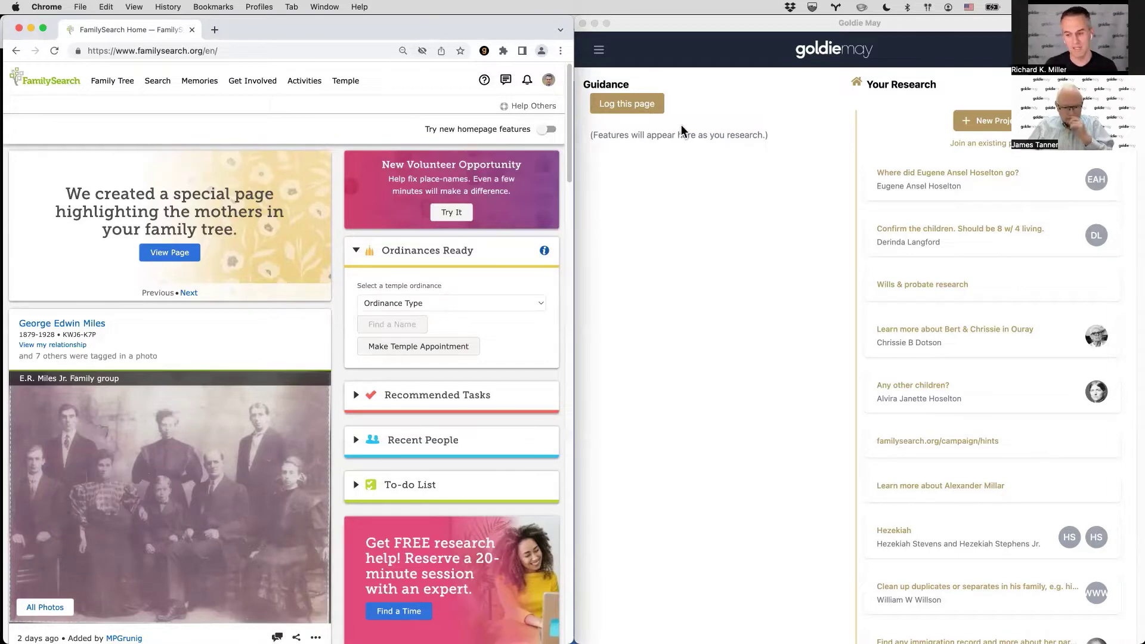
{"action": "left_click", "coordinate": [905, 174]}
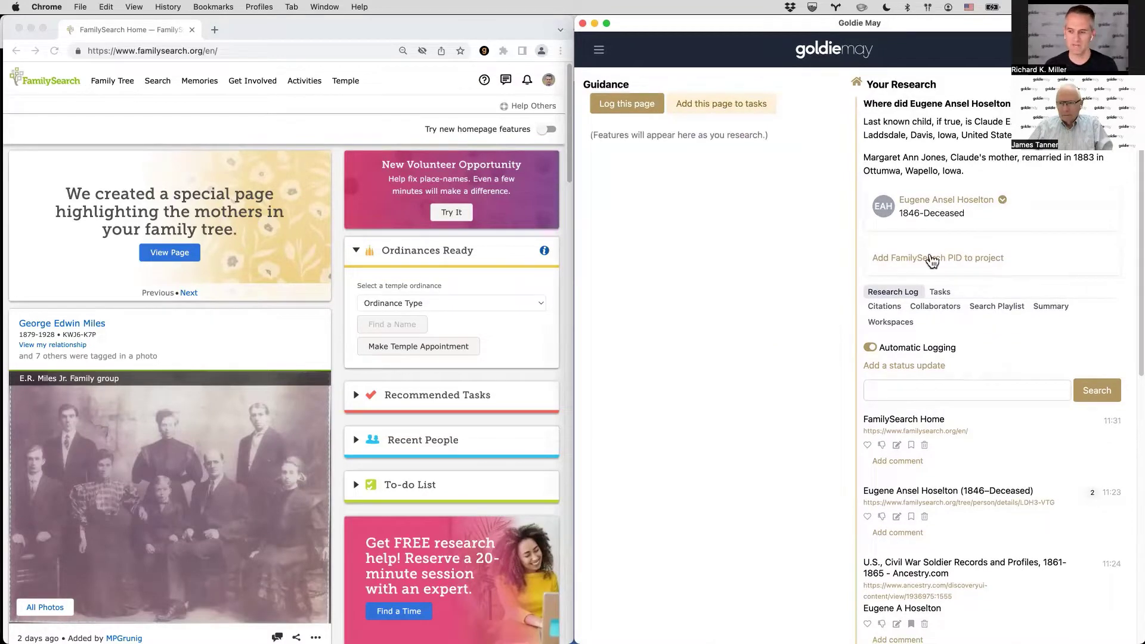
{"action": "left_click", "coordinate": [931, 201]}
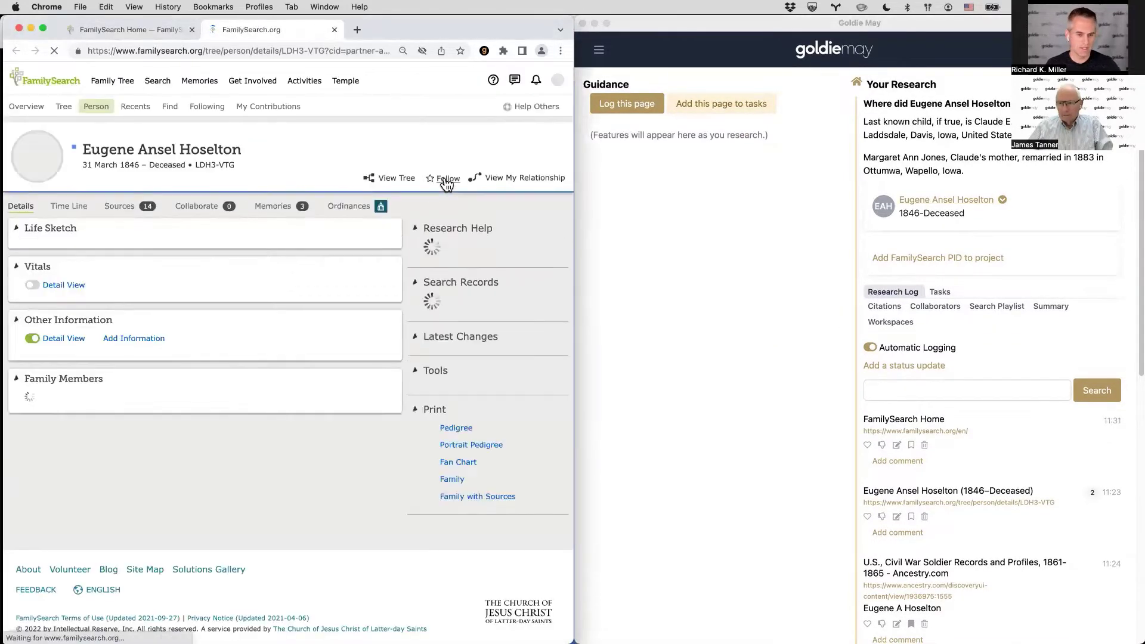
{"action": "scroll", "coordinate": [257, 369], "scroll_direction": "down", "scroll_amount": 10}
{"action": "scroll", "coordinate": [258, 369], "scroll_direction": "down", "scroll_amount": 10}
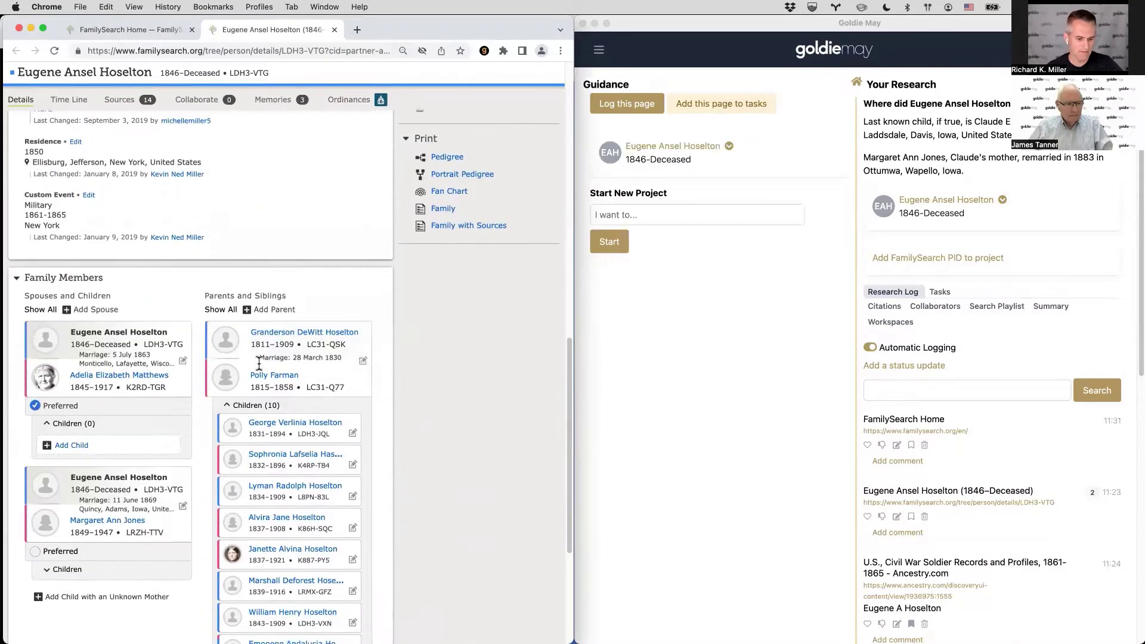
{"action": "left_click", "coordinate": [76, 333]}
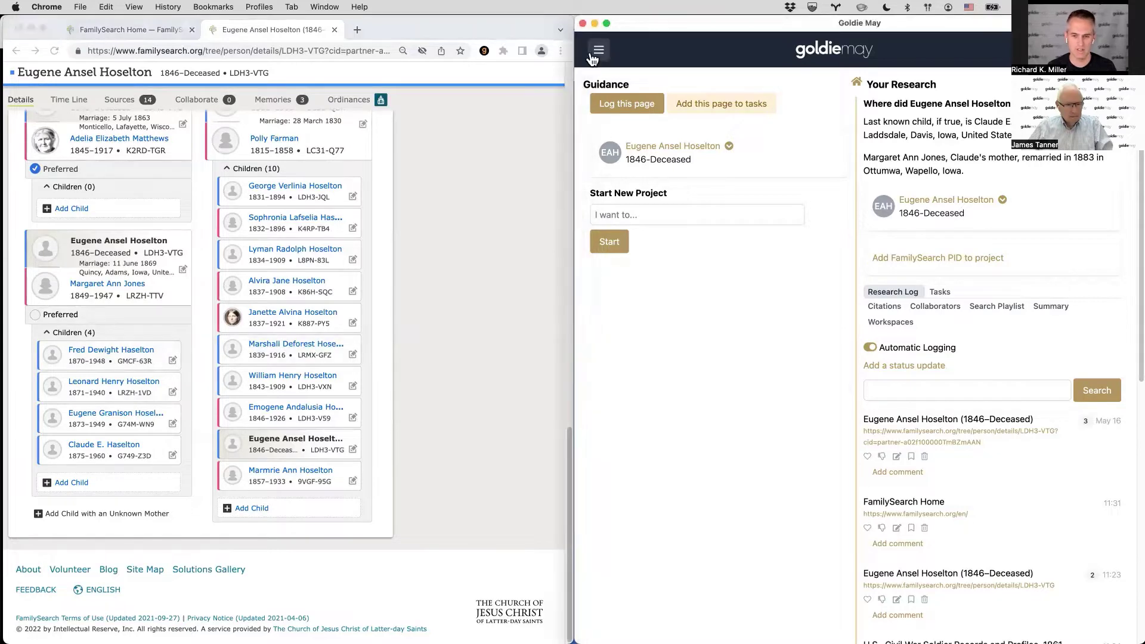
{"action": "left_click", "coordinate": [598, 49]}
Show the Subway Map and read its 1846 New York birth and 1875 Davis, Iowa endpoints.
{"action": "left_click", "coordinate": [608, 132]}
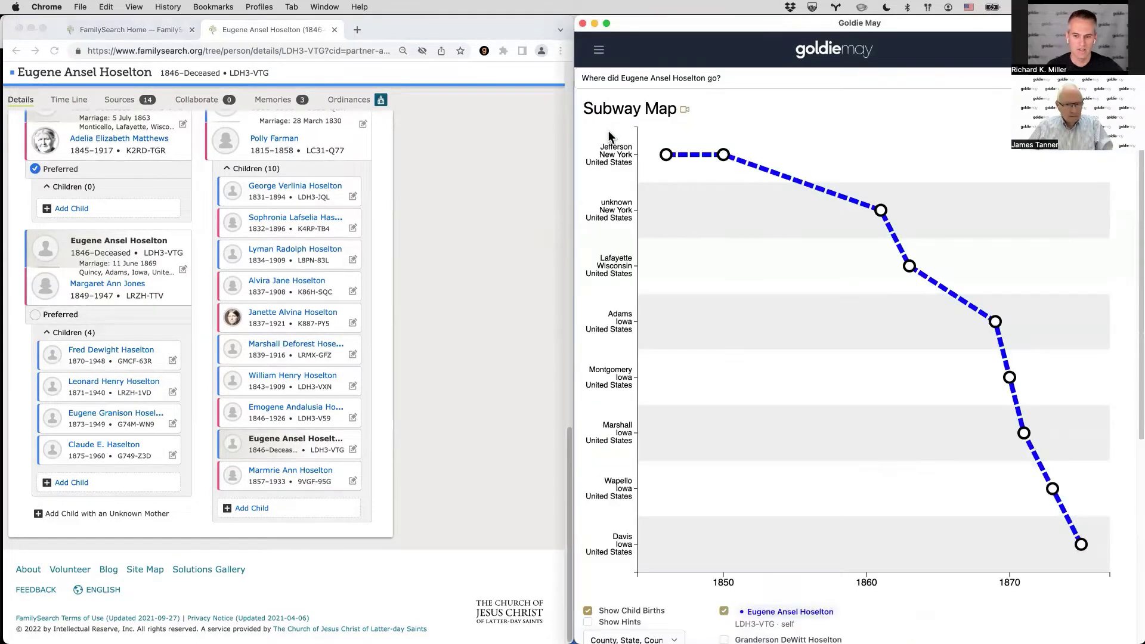
{"action": "mouse_move", "coordinate": [666, 157]}
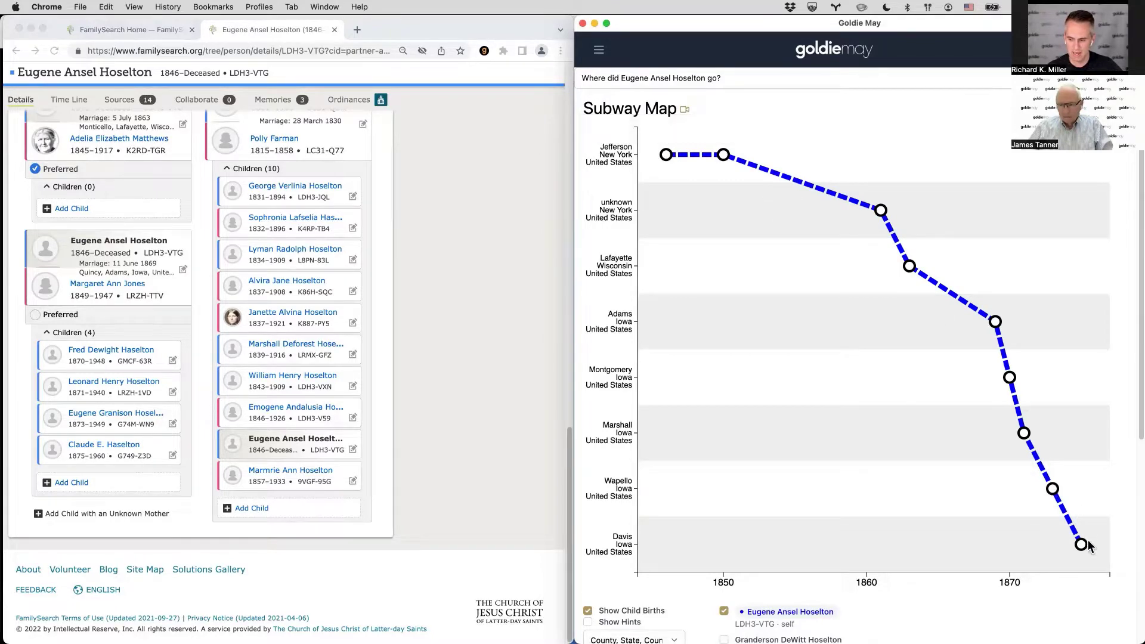
{"action": "mouse_move", "coordinate": [1082, 548]}
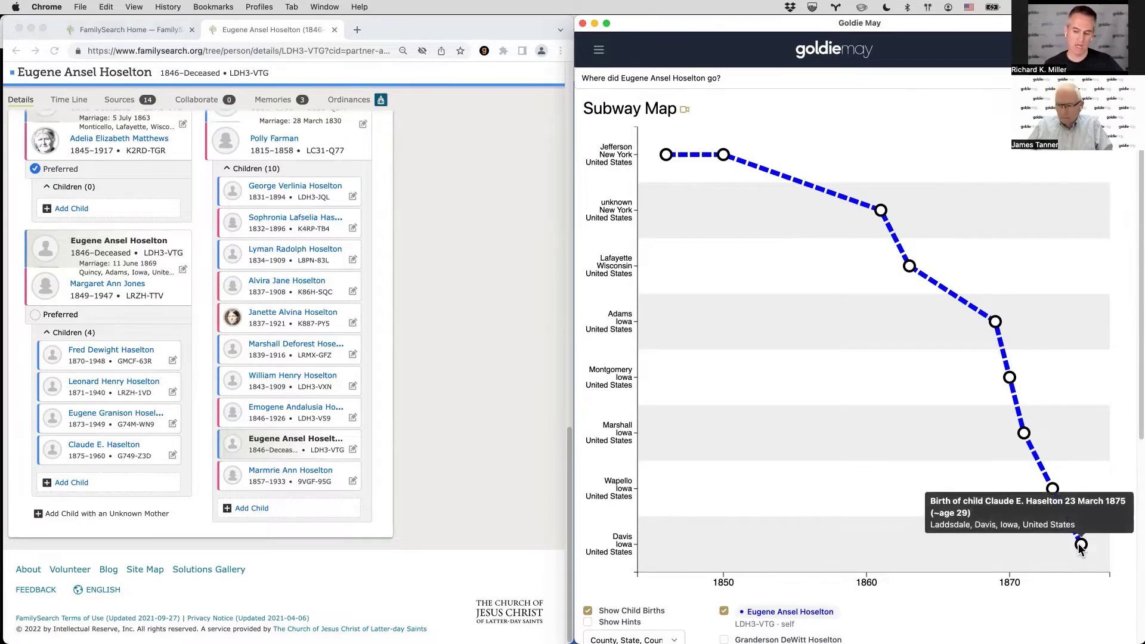
{"action": "left_click", "coordinate": [380, 277]}
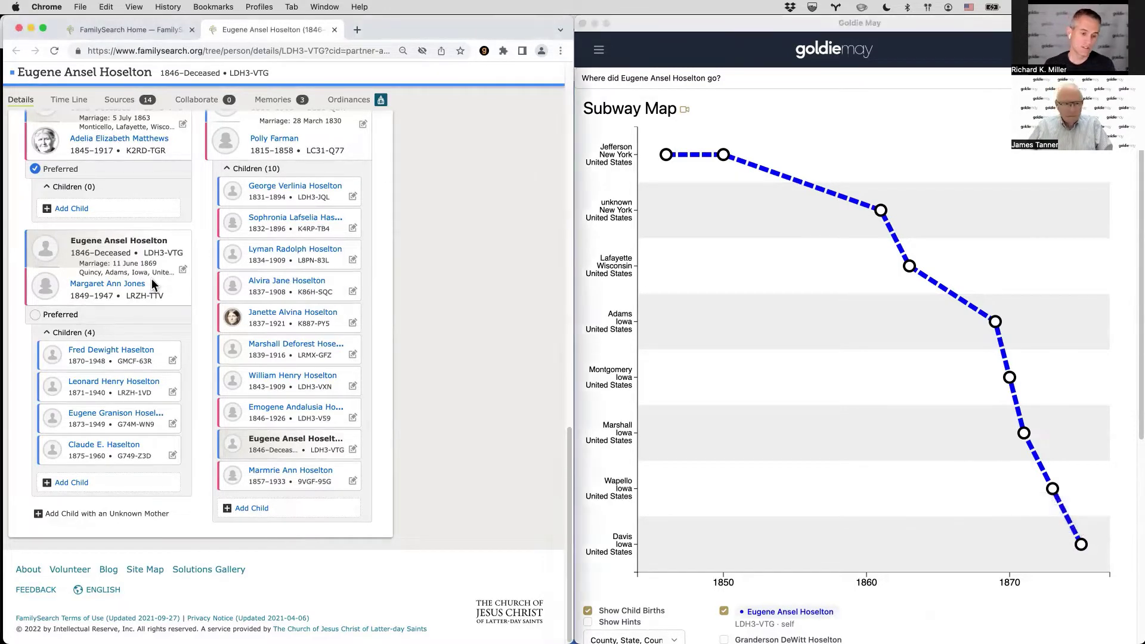
{"action": "left_click", "coordinate": [114, 287]}
{"action": "left_click", "coordinate": [1081, 544]}
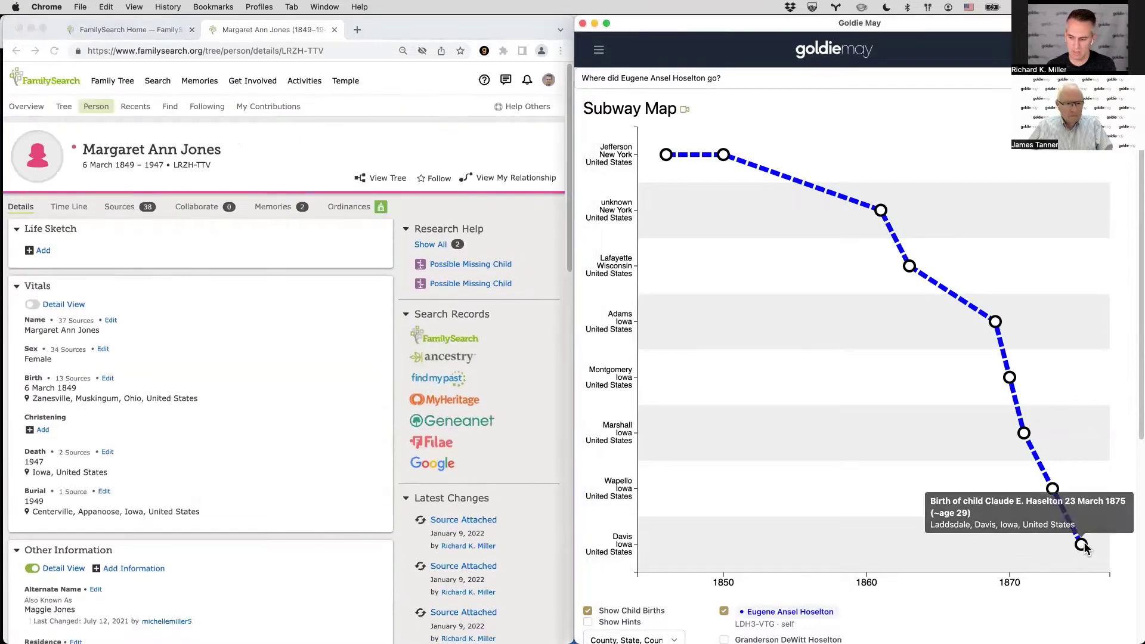
{"action": "scroll", "coordinate": [267, 431], "scroll_direction": "down", "scroll_amount": 10}
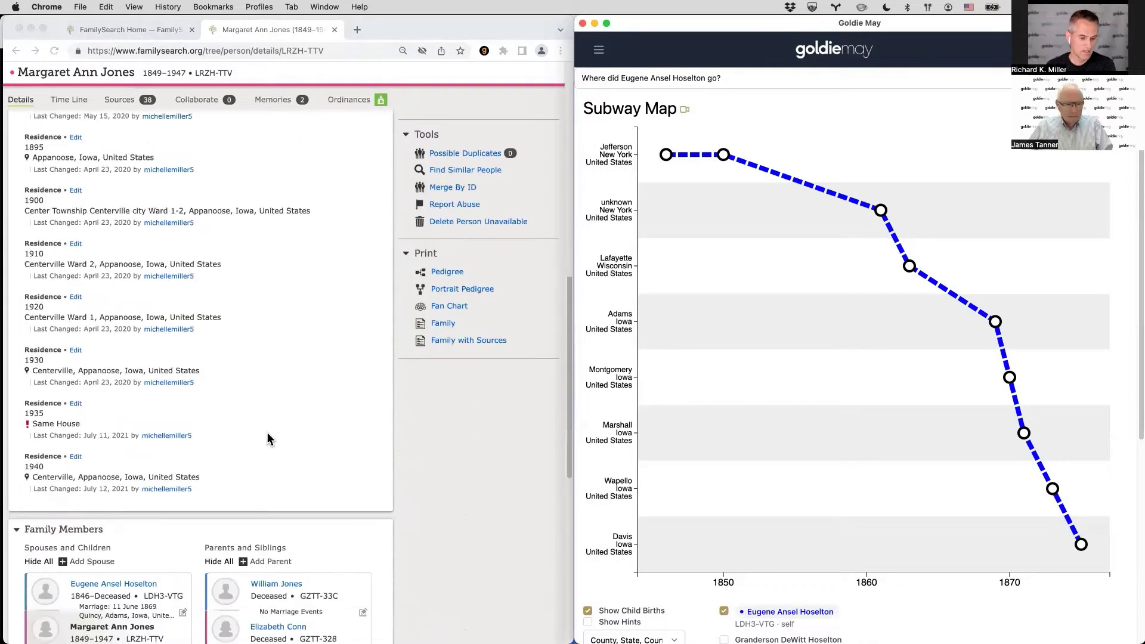
{"action": "scroll", "coordinate": [267, 431], "scroll_direction": "down", "scroll_amount": 5}
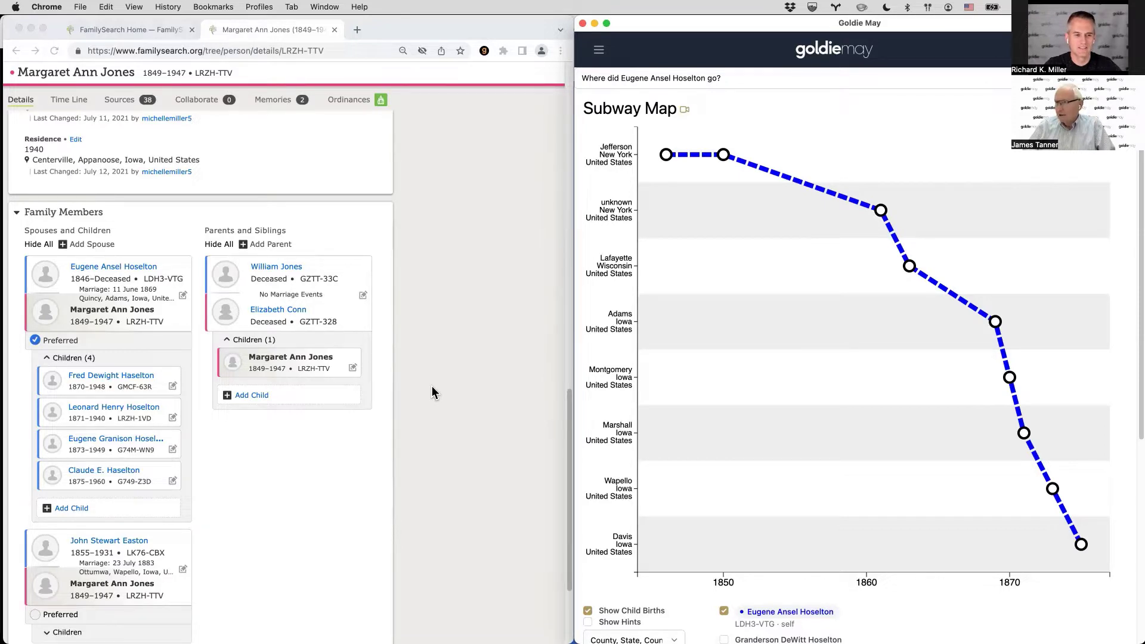
Return to Eugene's page showing his alias Andrew Hoseldon and 1861–1865 military service.
{"action": "left_click", "coordinate": [380, 180]}
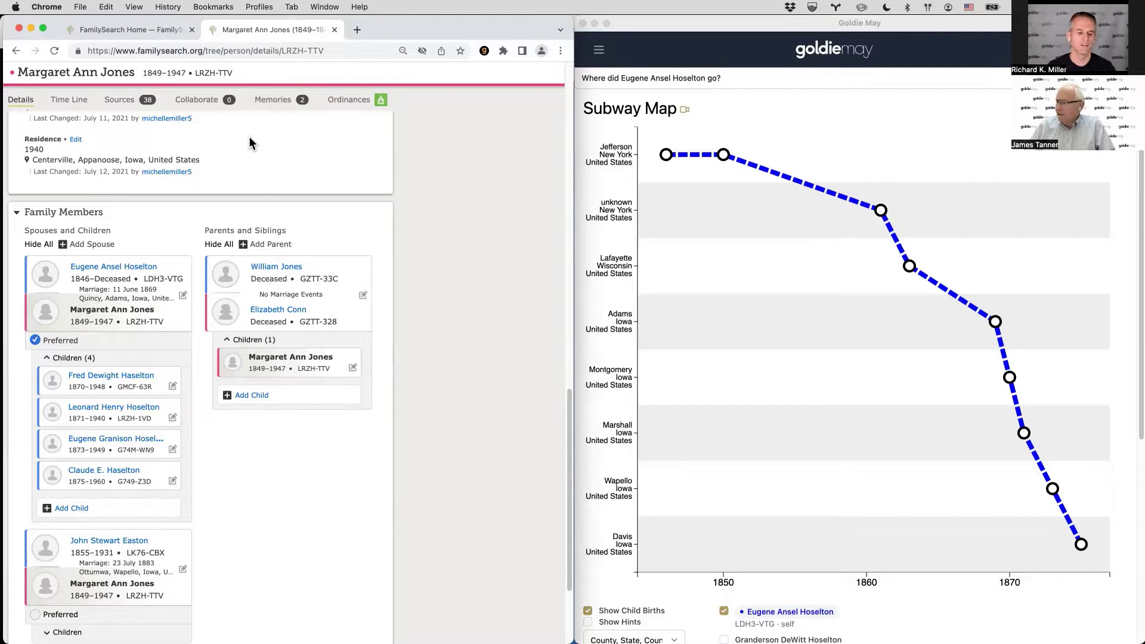
{"action": "left_click", "coordinate": [16, 50]}
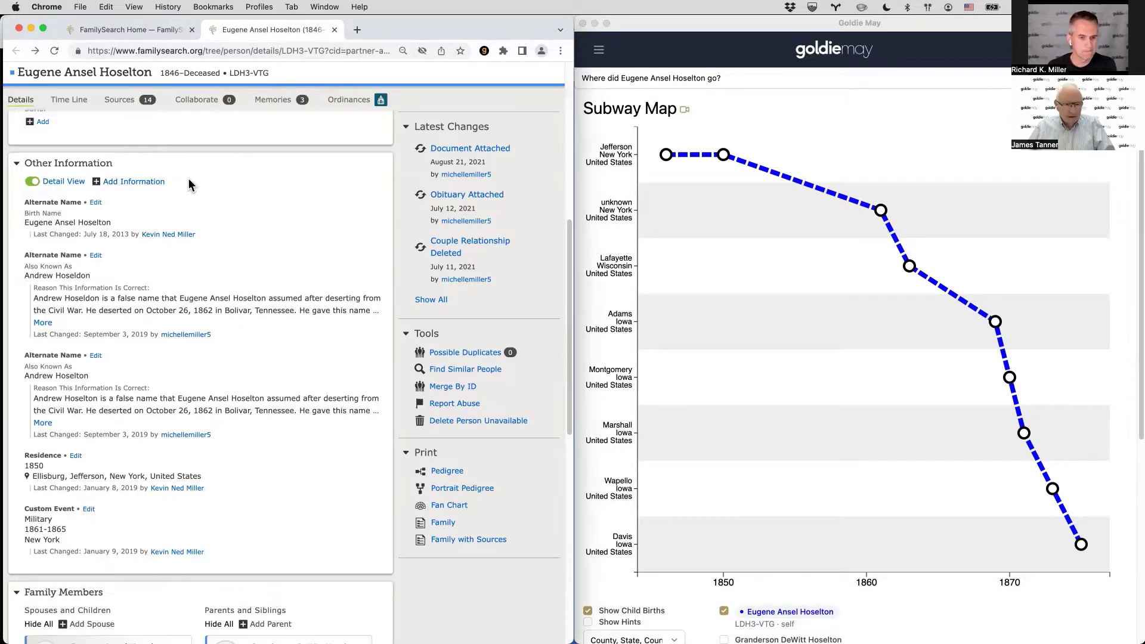
Expand the four children and preview Fred Dewight Haselton, born 2 July 1870 in Red Oak.
{"action": "scroll", "coordinate": [149, 249], "scroll_direction": "down", "scroll_amount": 10}
{"action": "left_click", "coordinate": [67, 359]}
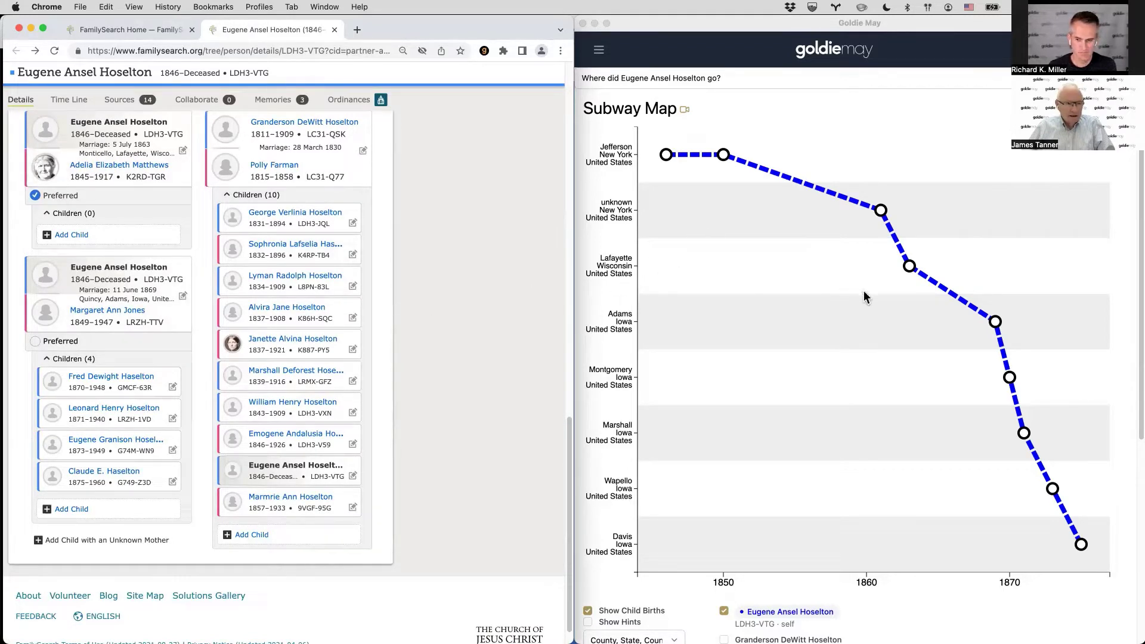
{"action": "left_click", "coordinate": [100, 382]}
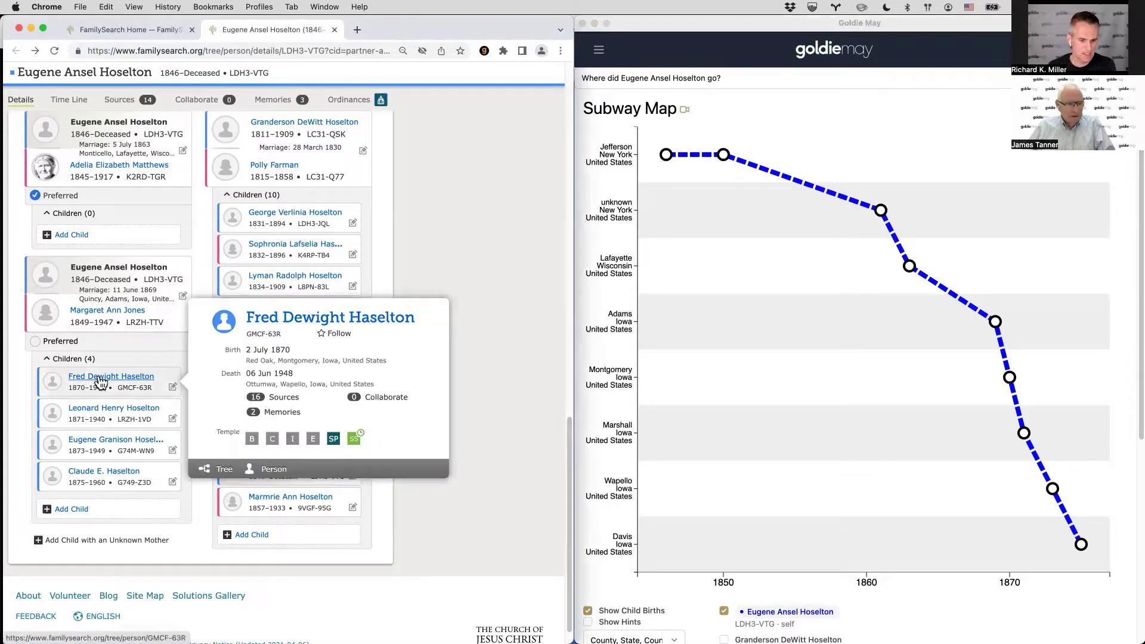
Check the Subway Map stops against the children's birth places.
{"action": "left_click", "coordinate": [865, 334]}
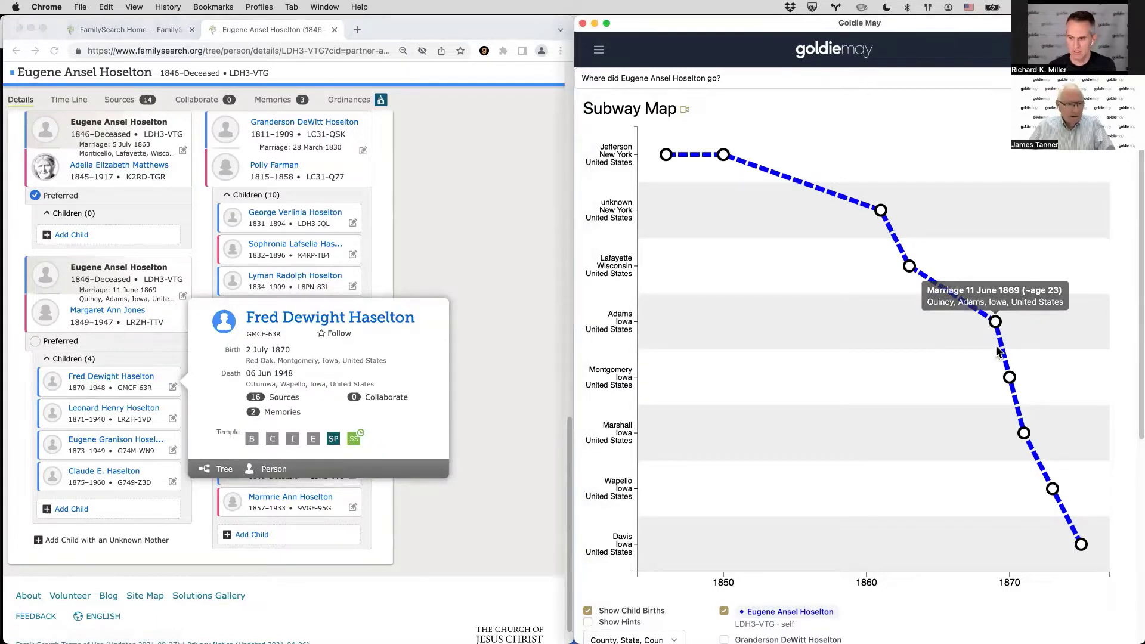
{"action": "mouse_move", "coordinate": [1010, 383]}
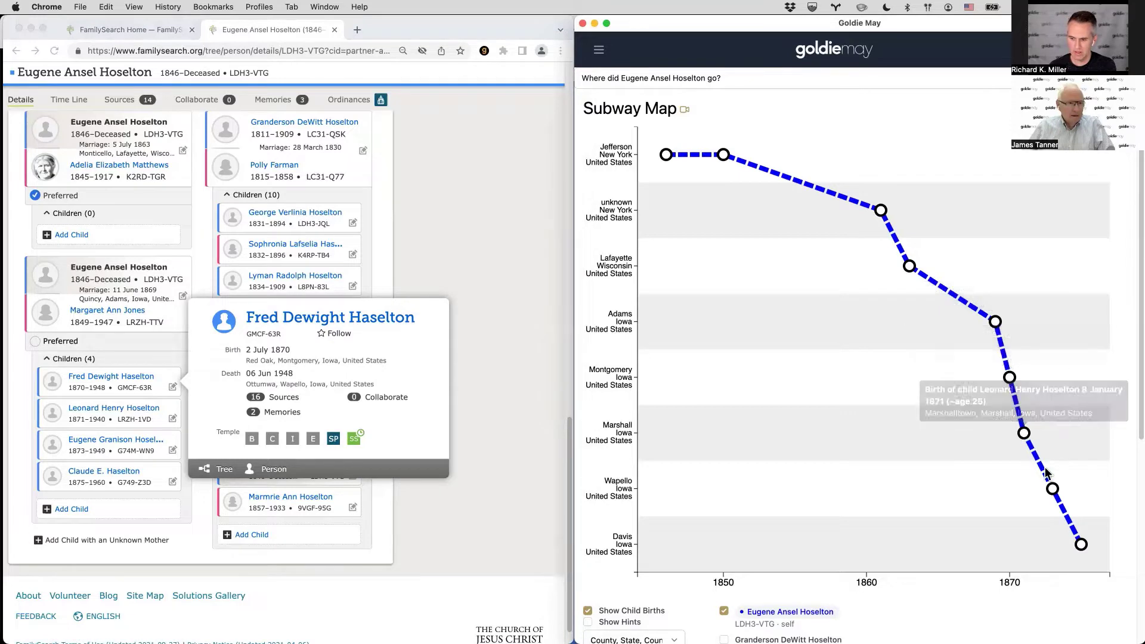
{"action": "mouse_move", "coordinate": [1052, 495]}
{"action": "mouse_move", "coordinate": [995, 325]}
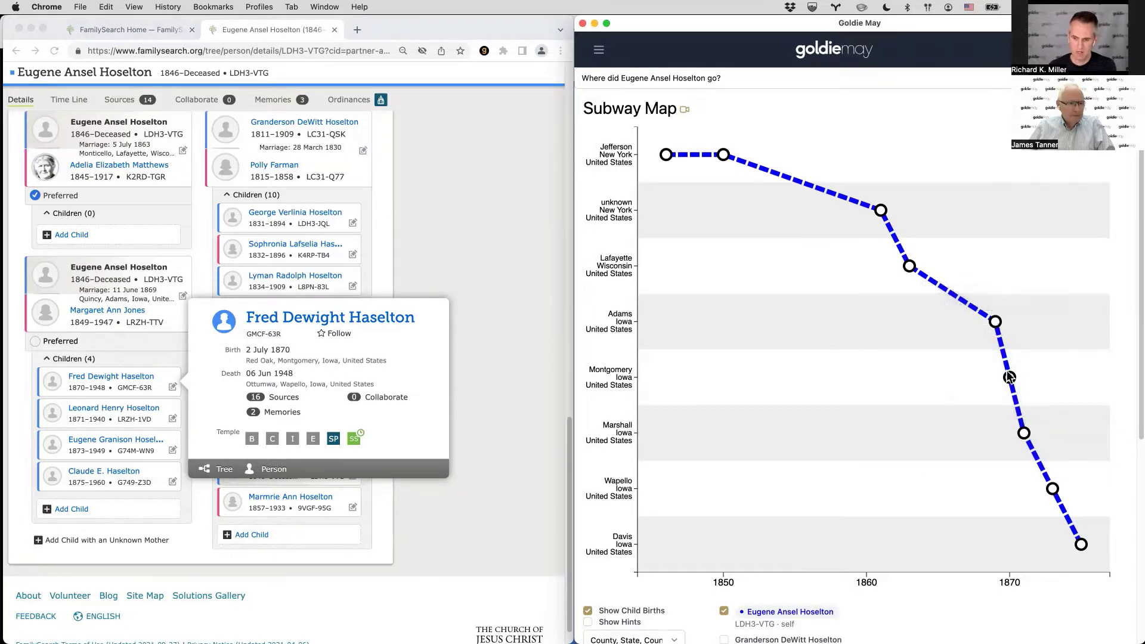
{"action": "mouse_move", "coordinate": [1026, 437]}
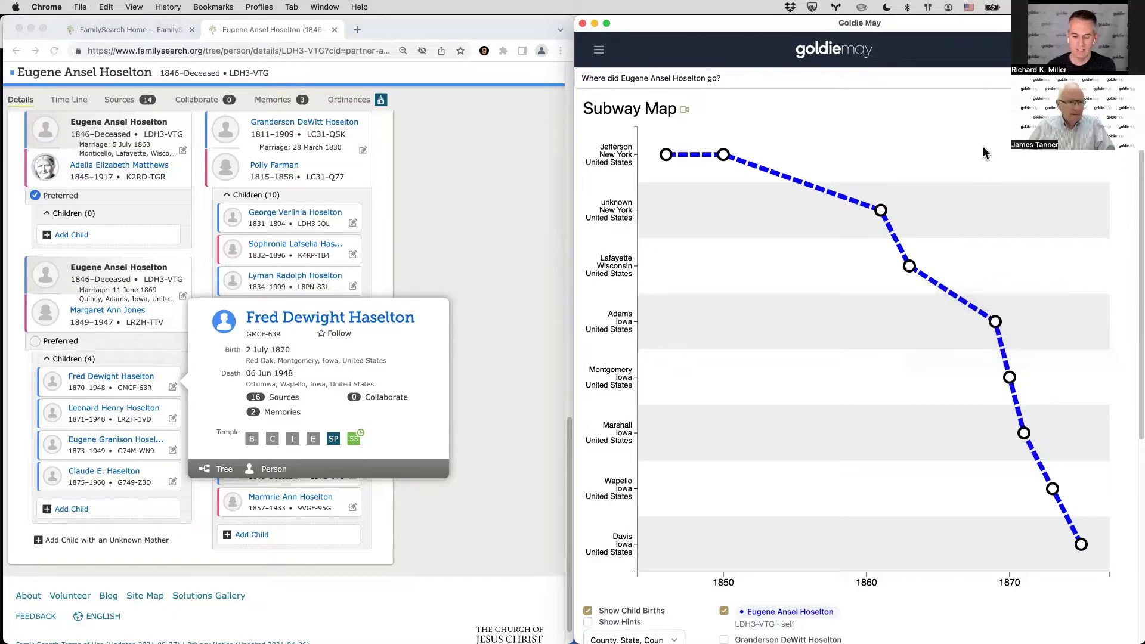
Map the subway-map places in Google Maps, dropping the New York and Lafayette stops.
{"action": "scroll", "coordinate": [674, 379], "scroll_direction": "down", "scroll_amount": 3}
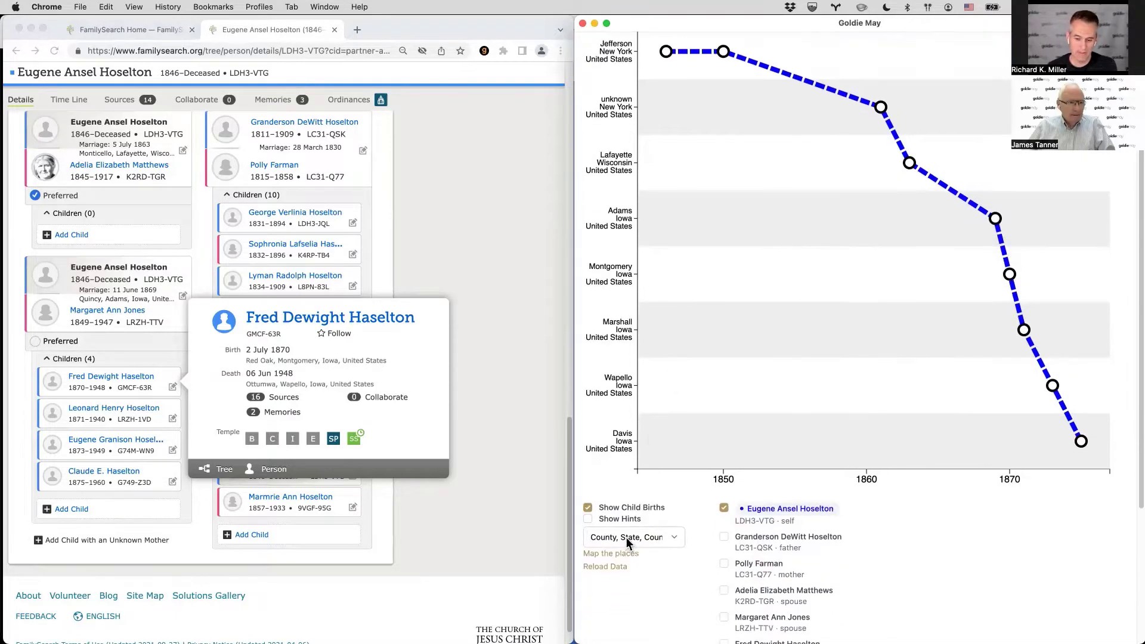
{"action": "left_click", "coordinate": [611, 554]}
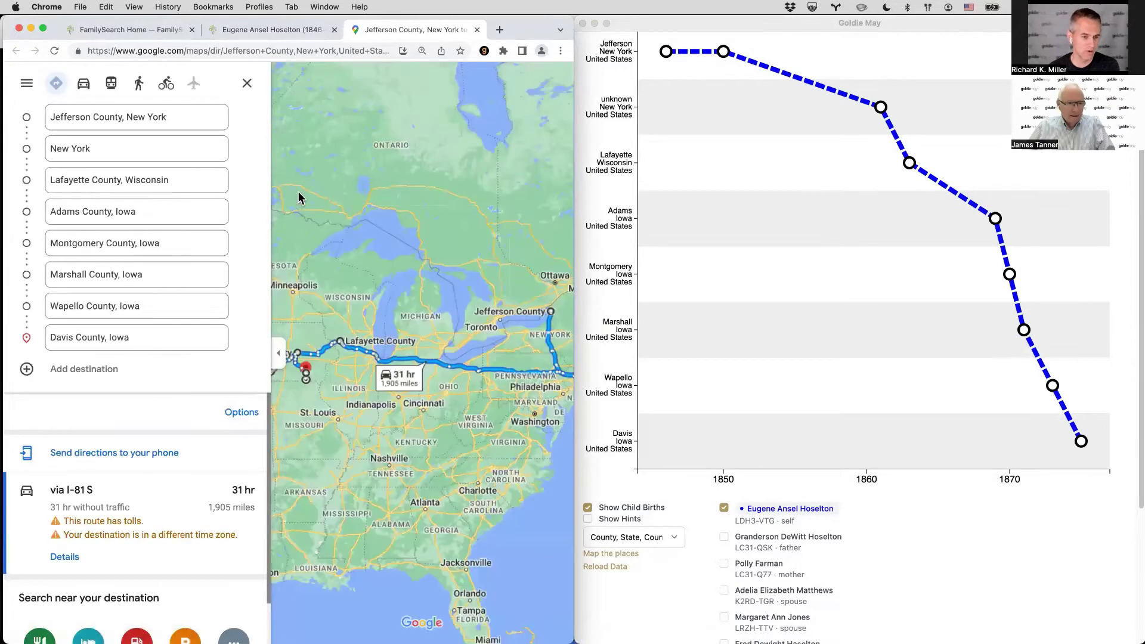
{"action": "left_click", "coordinate": [247, 119]}
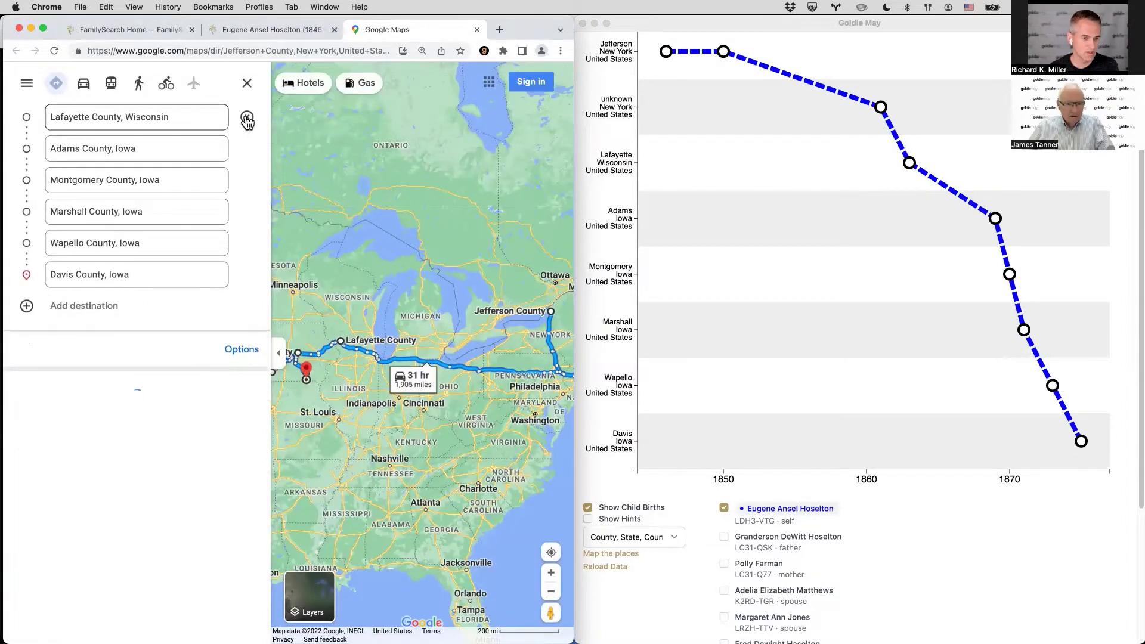
{"action": "left_click", "coordinate": [247, 119]}
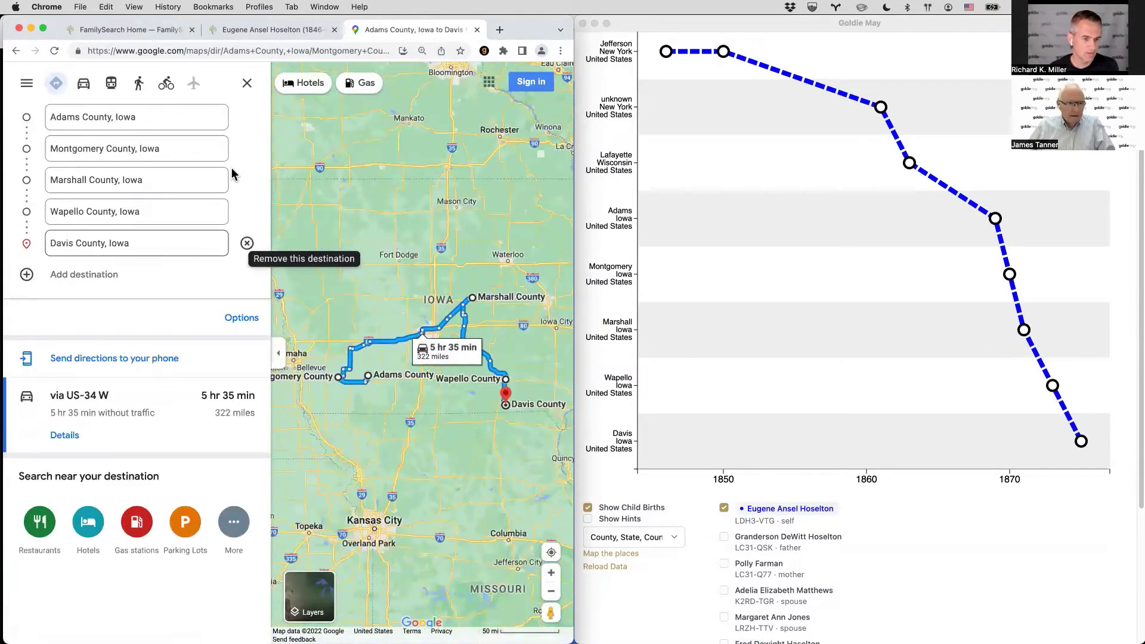
Zoom around Iowa to review the 322-mile route, checking the Montgomery County point.
{"action": "scroll", "coordinate": [391, 396], "scroll_direction": "down", "scroll_amount": 5}
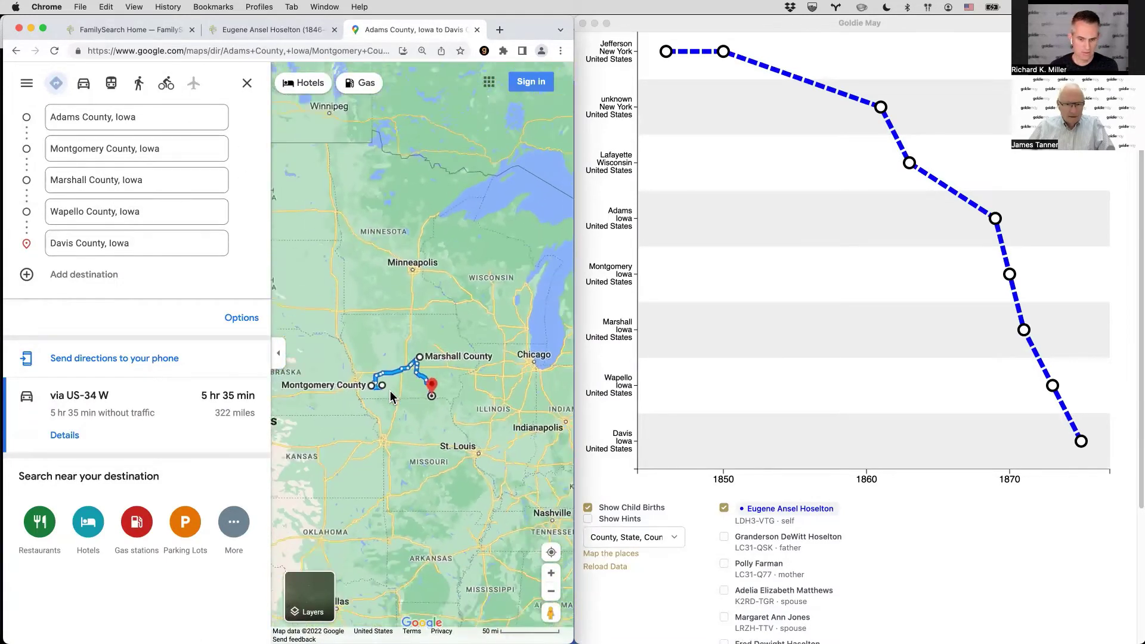
{"action": "scroll", "coordinate": [391, 397], "scroll_direction": "up", "scroll_amount": 3}
{"action": "scroll", "coordinate": [392, 397], "scroll_direction": "up", "scroll_amount": 4}
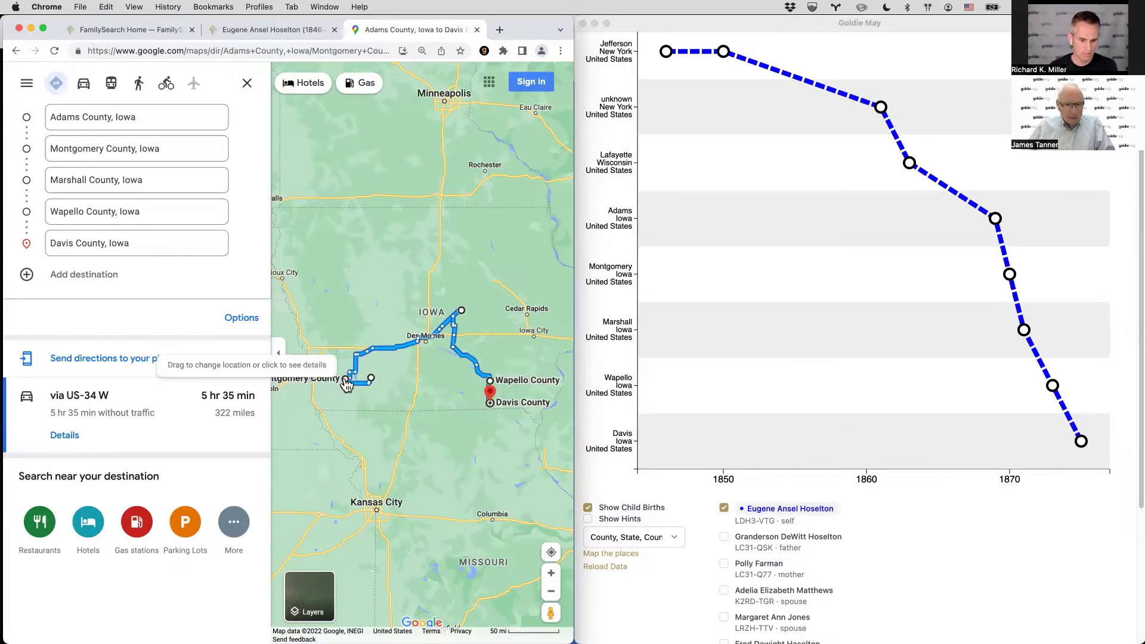
{"action": "left_click", "coordinate": [368, 389]}
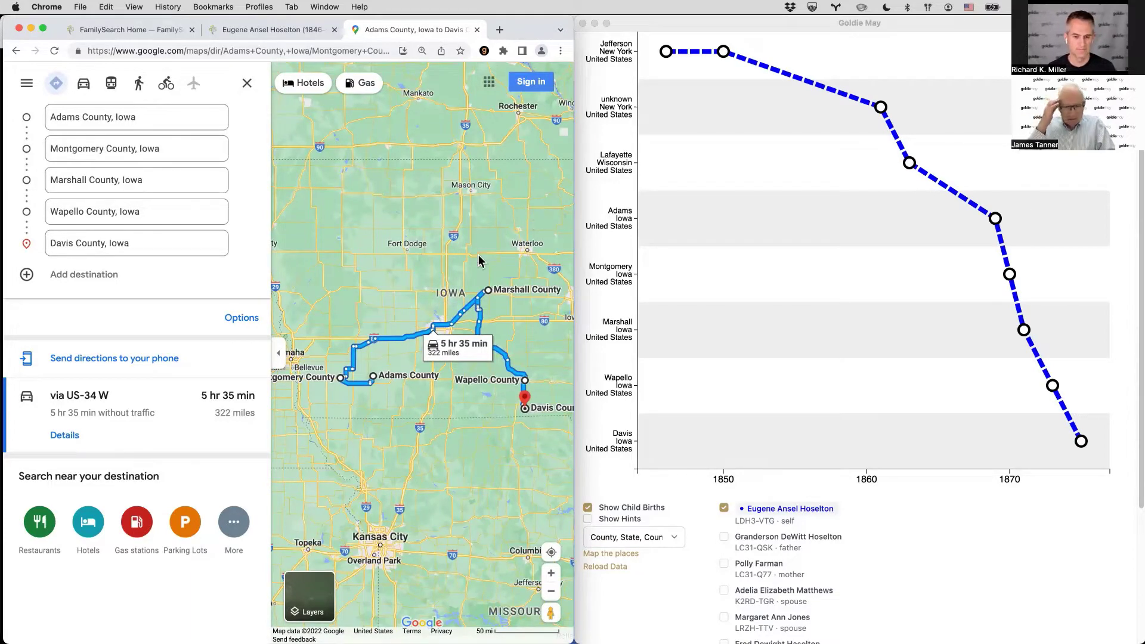
{"action": "scroll", "coordinate": [479, 255], "scroll_direction": "up", "scroll_amount": 3}
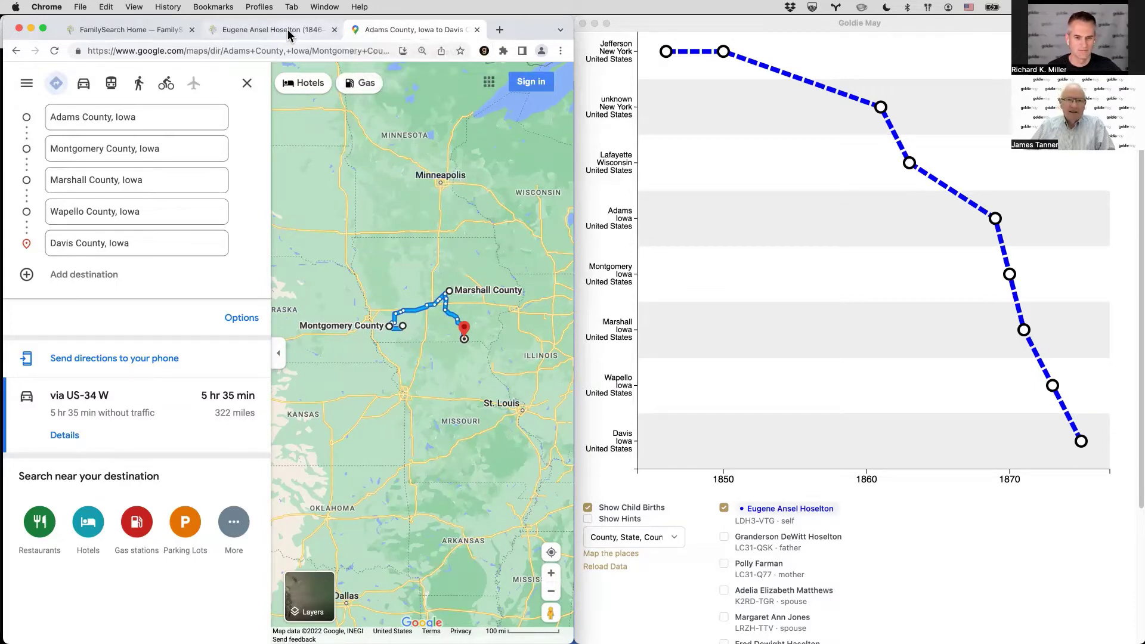
Search Google for 'iowa county maps farms' and find the Iowa Counties Historic Atlases result.
{"action": "key", "text": "super+t"}
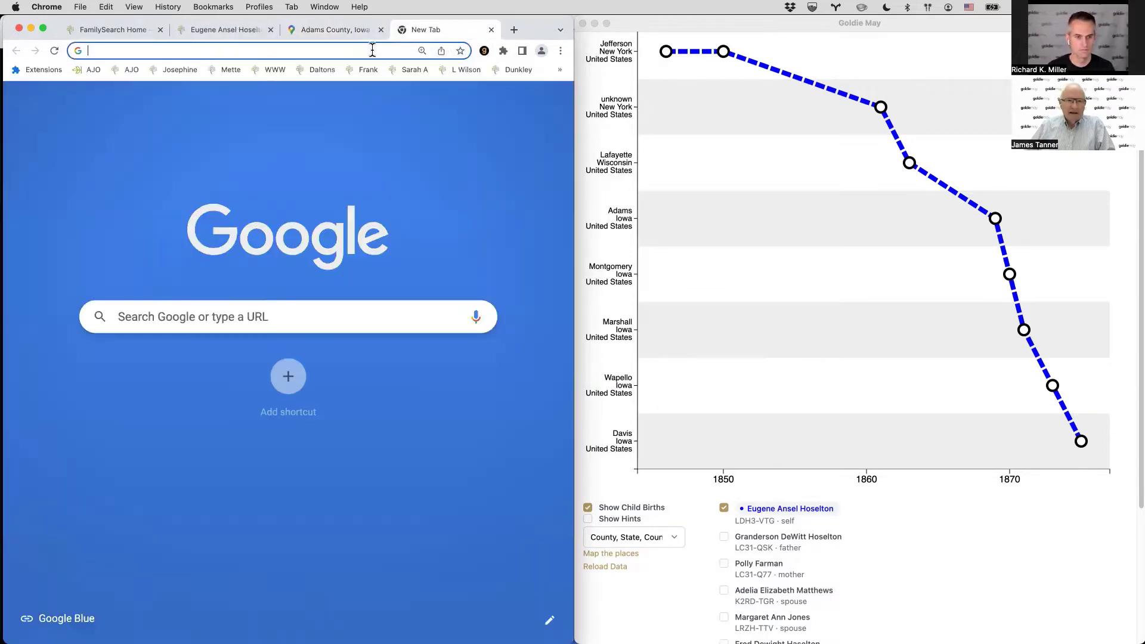
{"action": "type", "text": "iowa "}
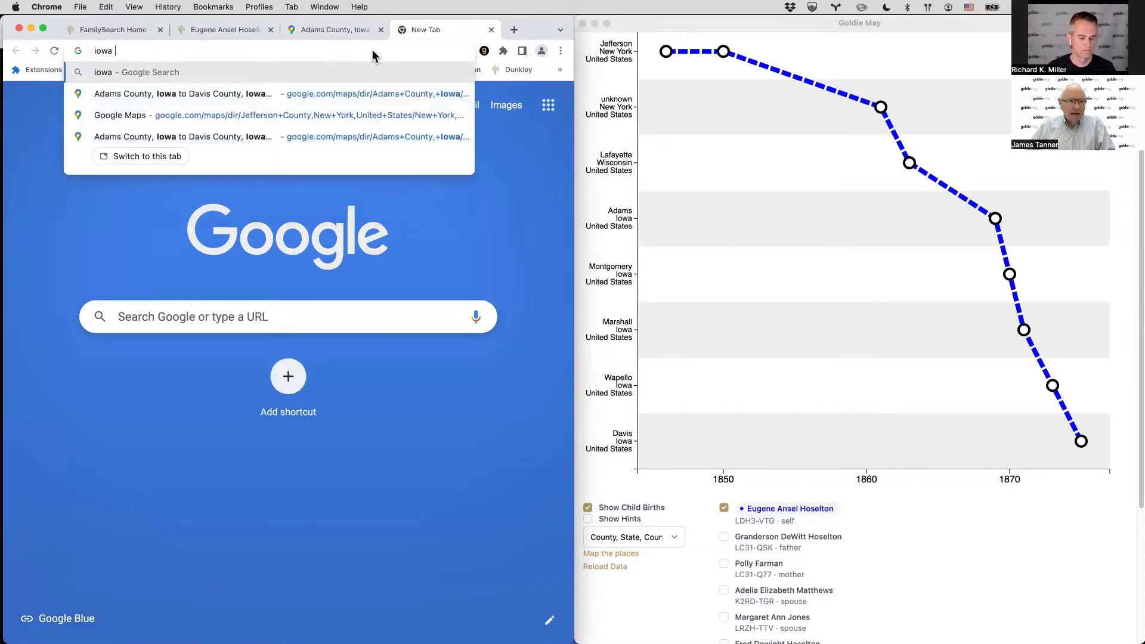
{"action": "type", "text": "maps"}
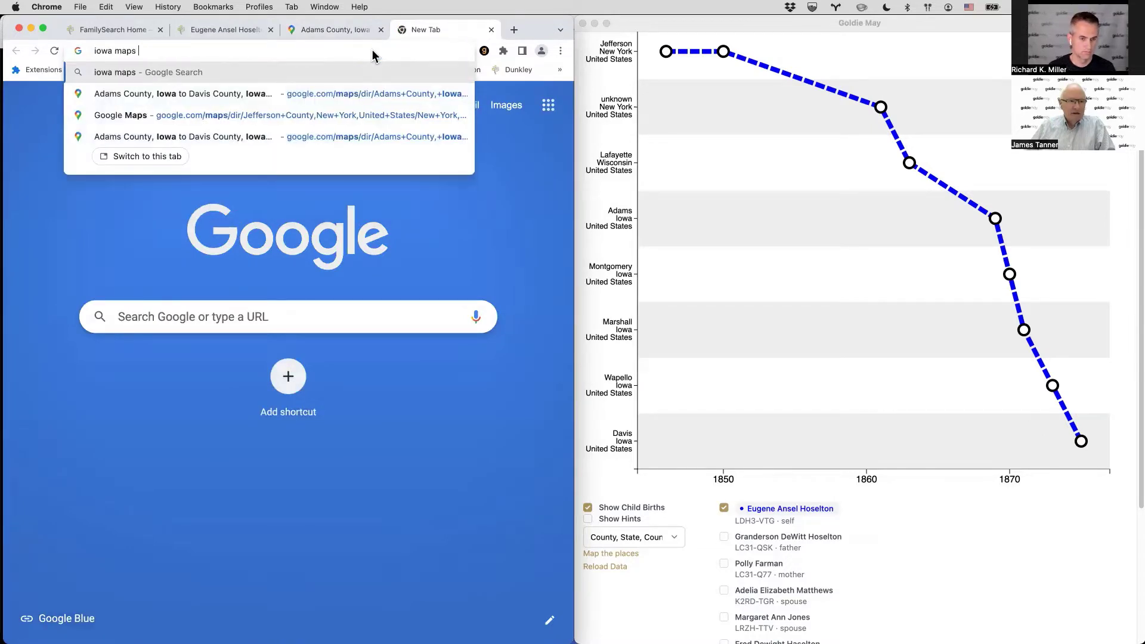
{"action": "key", "text": "BackSpace"}
{"action": "key", "text": "BackSpace"}
{"action": "key", "text": "BackSpace"}
{"action": "key", "text": "BackSpace"}
{"action": "type", "text": "county maps "}
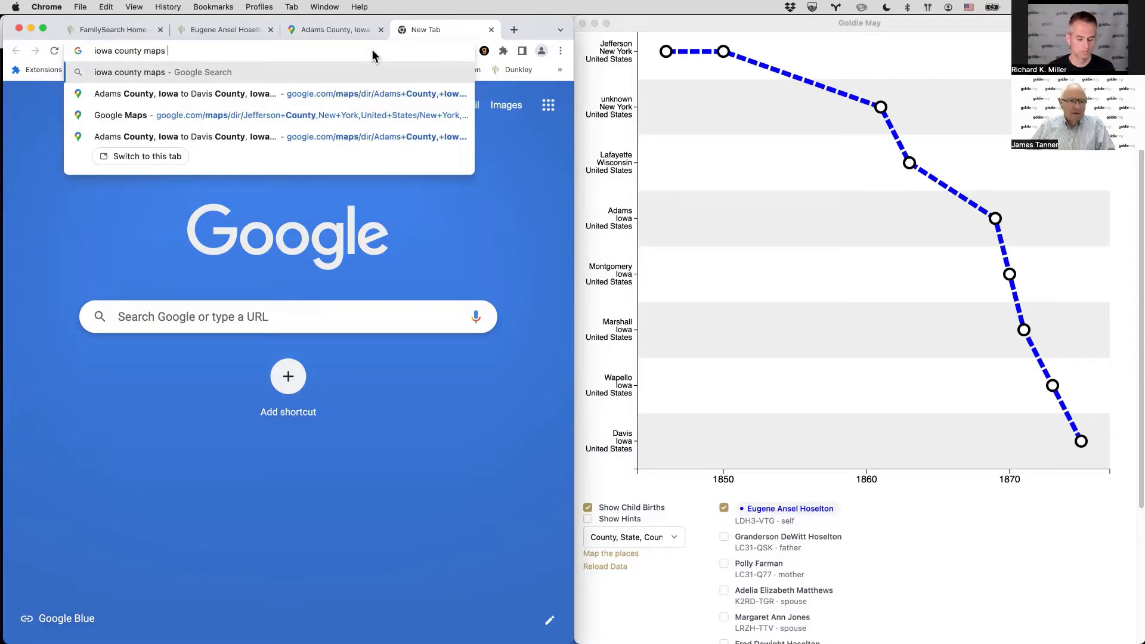
{"action": "type", "text": "farms"}
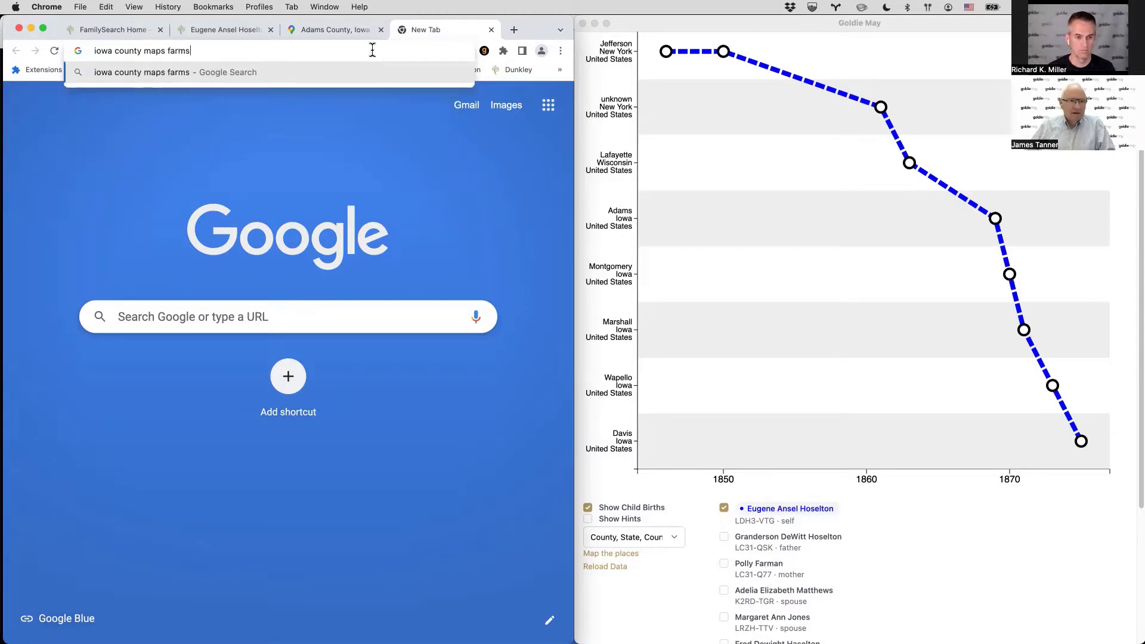
{"action": "key", "text": "Return"}
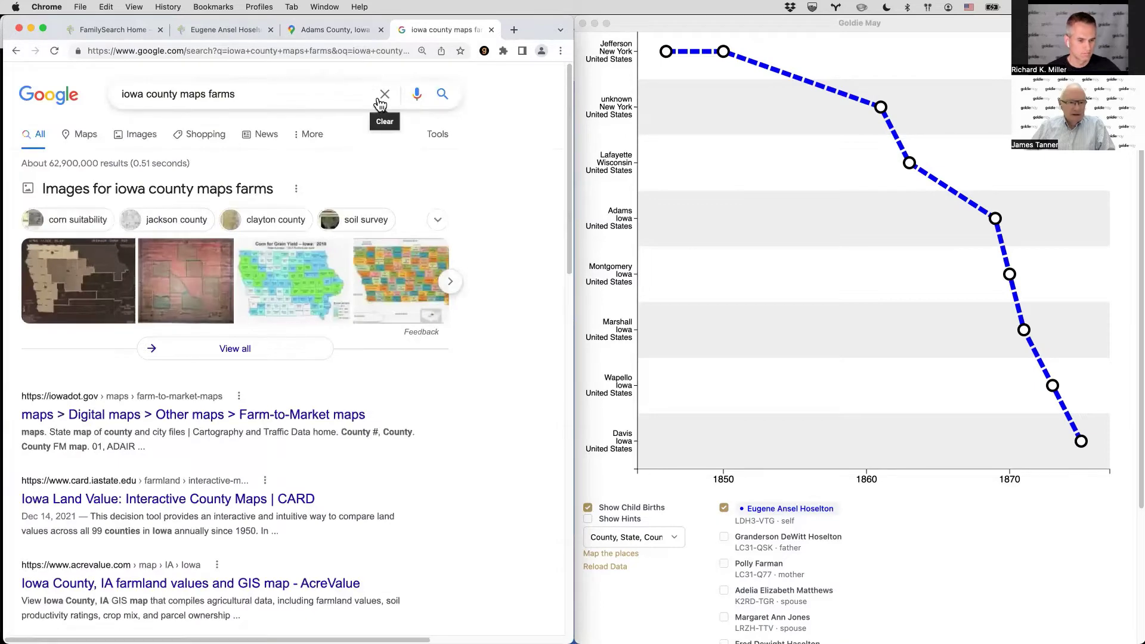
{"action": "scroll", "coordinate": [228, 457], "scroll_direction": "down", "scroll_amount": 5}
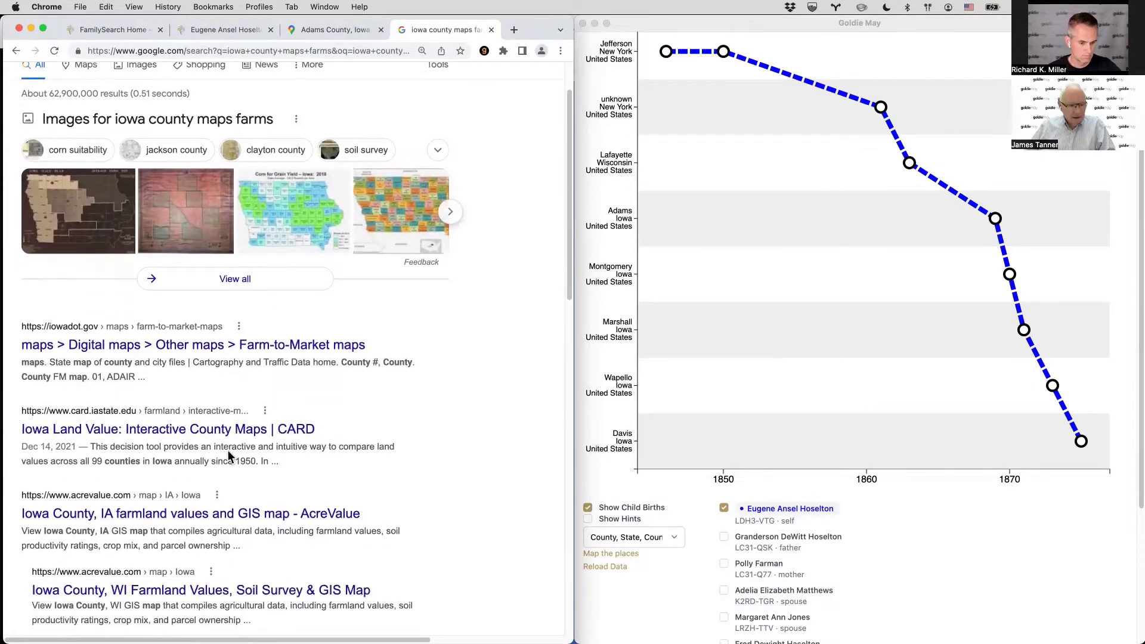
{"action": "scroll", "coordinate": [228, 455], "scroll_direction": "down", "scroll_amount": 4}
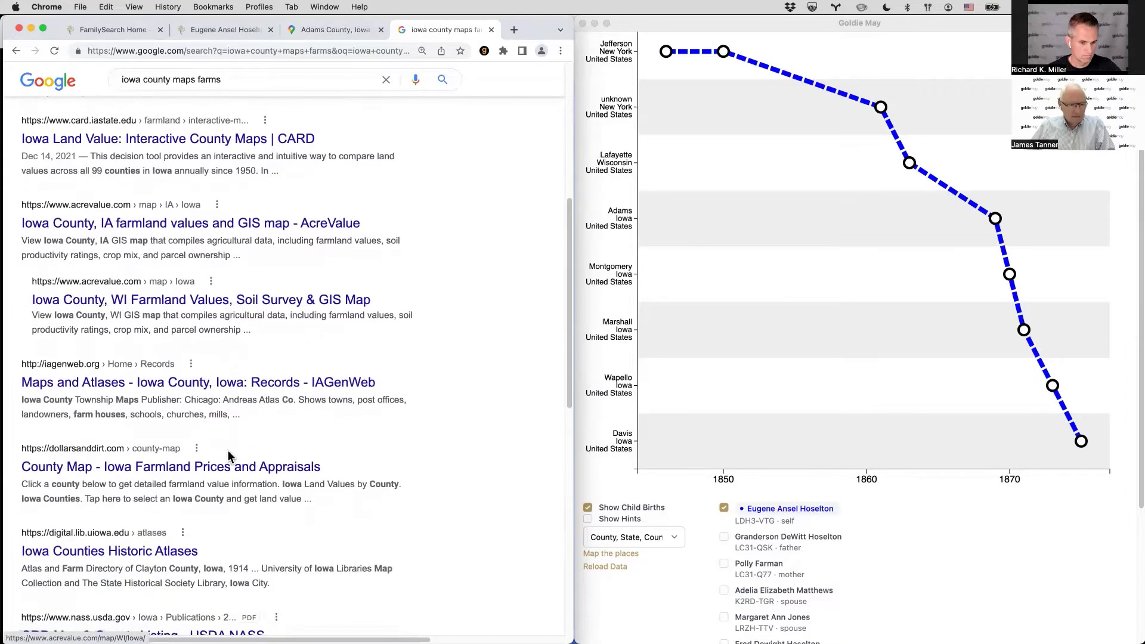
{"action": "scroll", "coordinate": [221, 450], "scroll_direction": "up", "scroll_amount": 9}
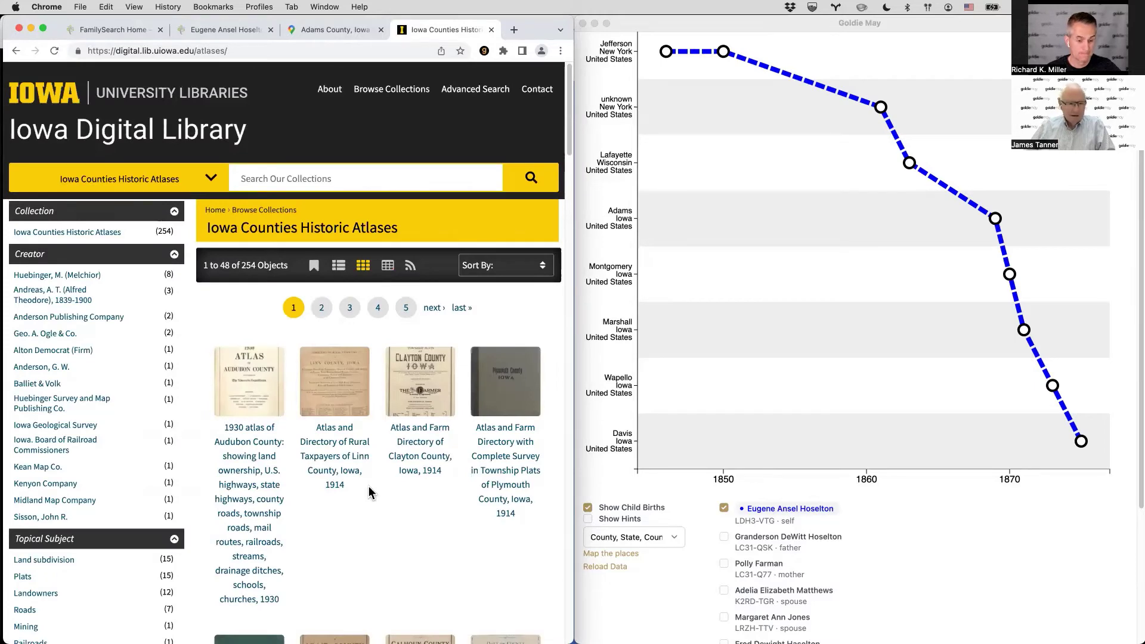
Search the Iowa Digital Library collections for 'davis county'.
{"action": "scroll", "coordinate": [369, 486], "scroll_direction": "down", "scroll_amount": 2}
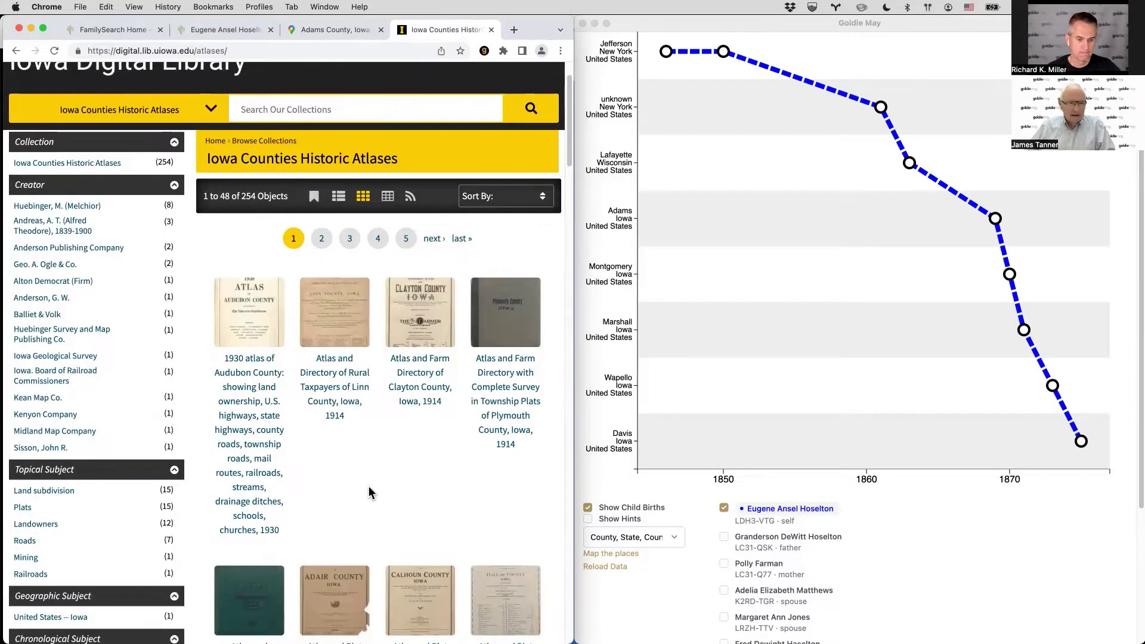
{"action": "scroll", "coordinate": [167, 486], "scroll_direction": "down", "scroll_amount": 8}
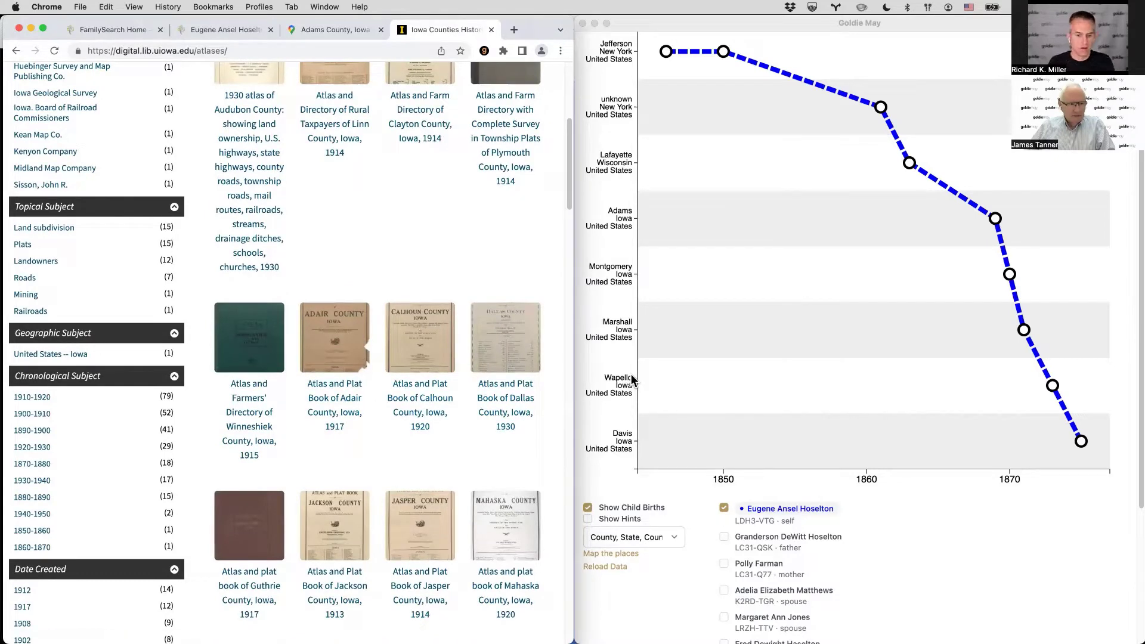
{"action": "left_click", "coordinate": [985, 431]}
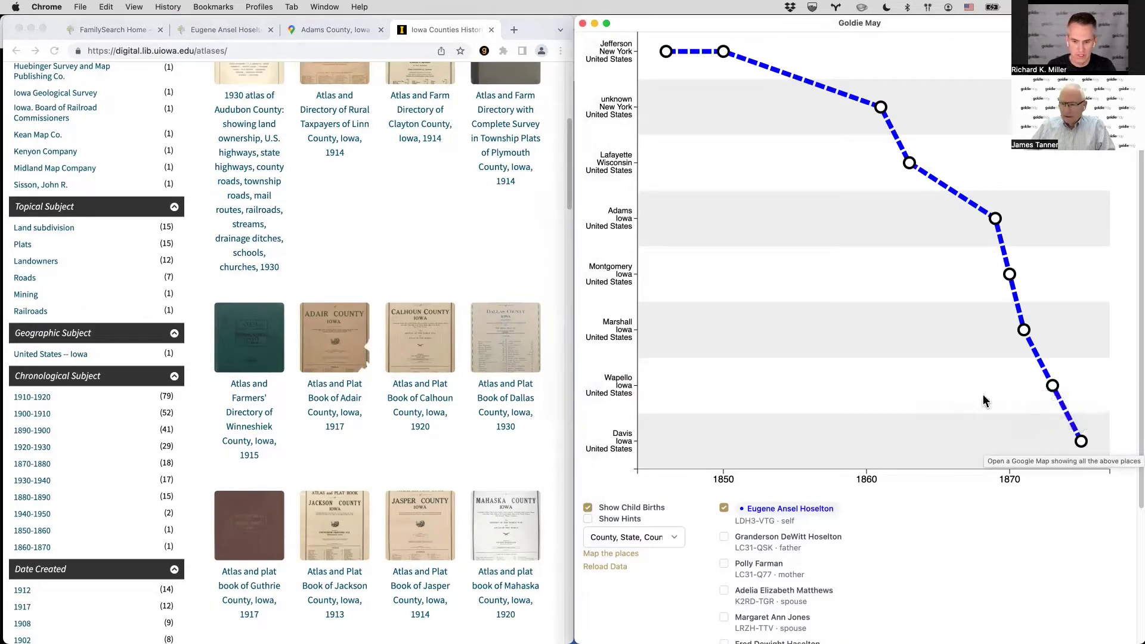
{"action": "scroll", "coordinate": [291, 184], "scroll_direction": "up", "scroll_amount": 10}
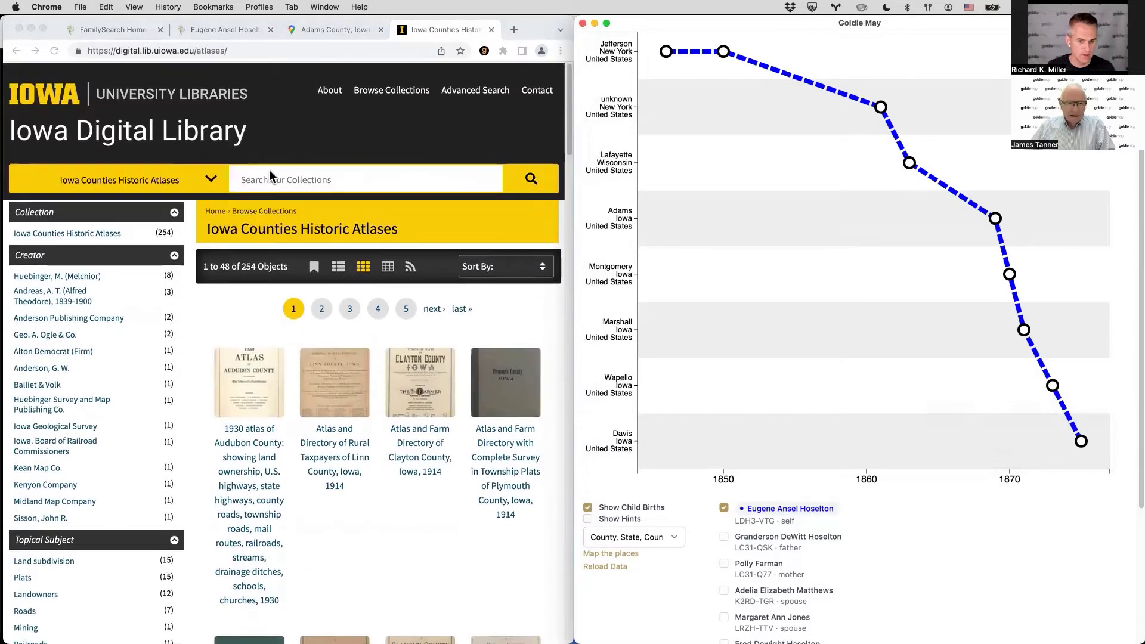
{"action": "left_click", "coordinate": [270, 173]}
{"action": "type", "text": "da"}
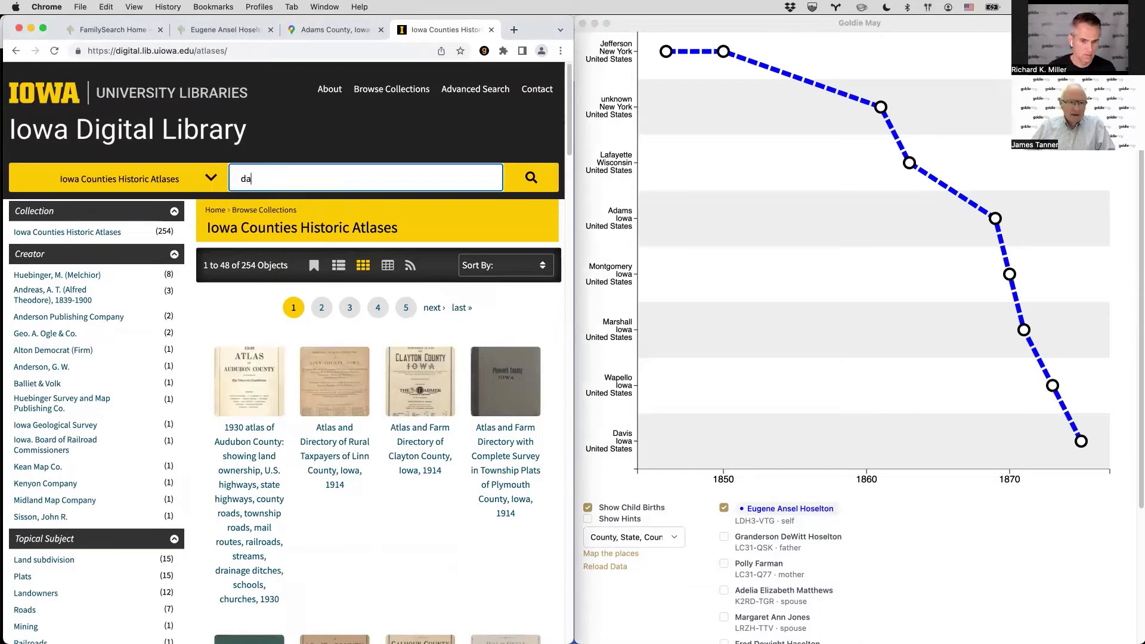
{"action": "type", "text": "vic"}
{"action": "key", "text": "BackSpace"}
{"action": "type", "text": "s county"}
{"action": "key", "text": "Return"}
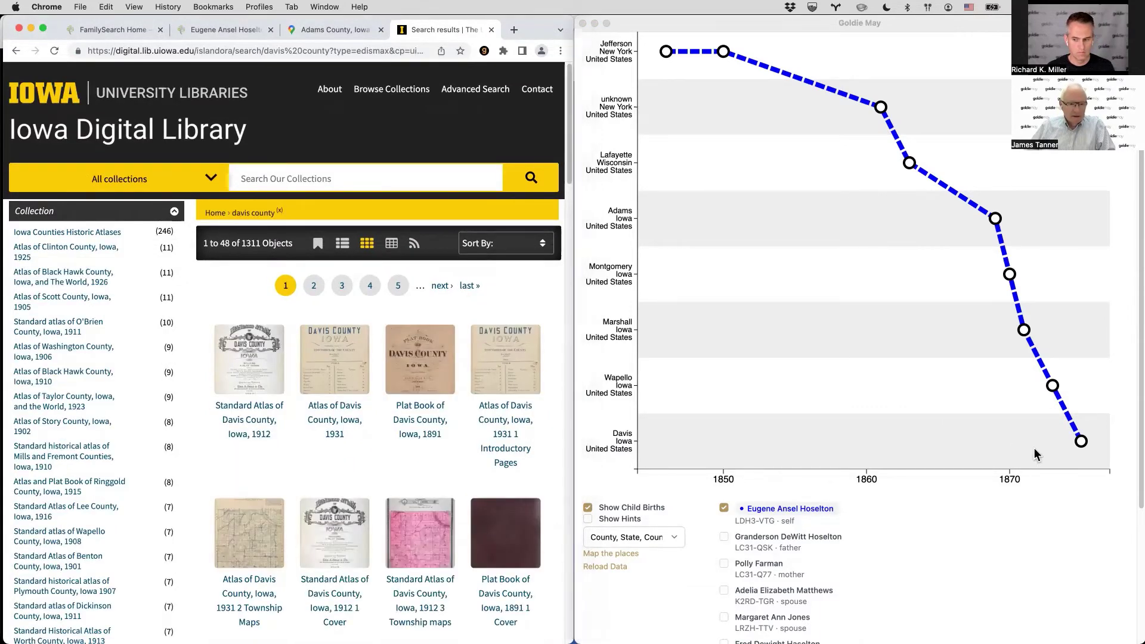
Preview the Standard Atlas of Davis County, Iowa, 1912, then return to the results.
{"action": "left_click", "coordinate": [1080, 441]}
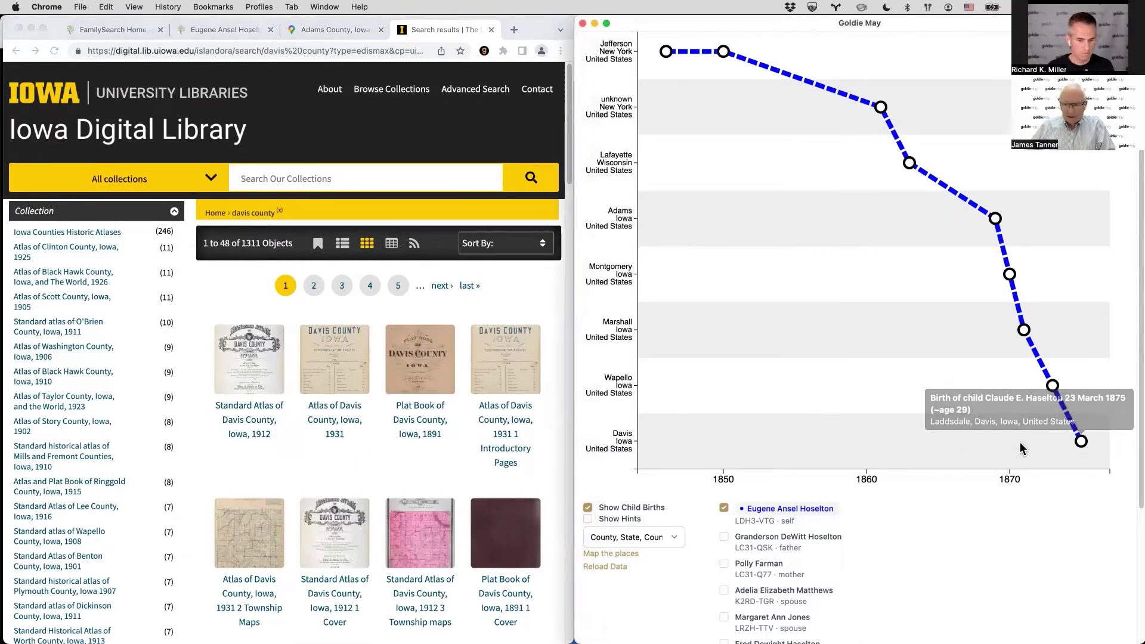
{"action": "left_click", "coordinate": [264, 379]}
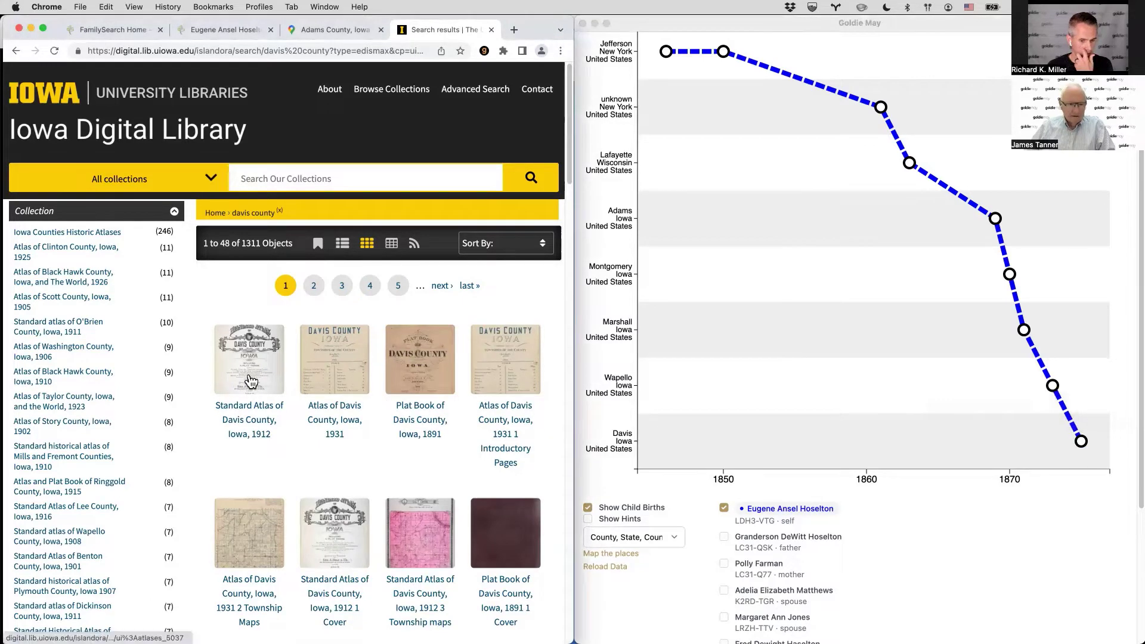
{"action": "left_click", "coordinate": [251, 382]}
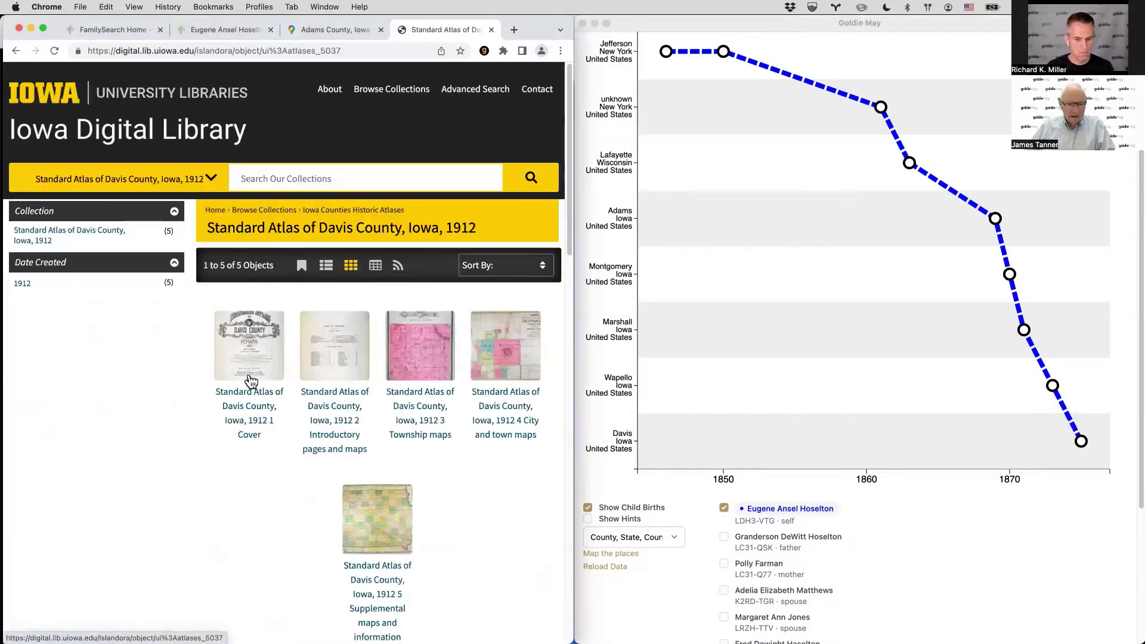
{"action": "key", "text": "super+bracketleft"}
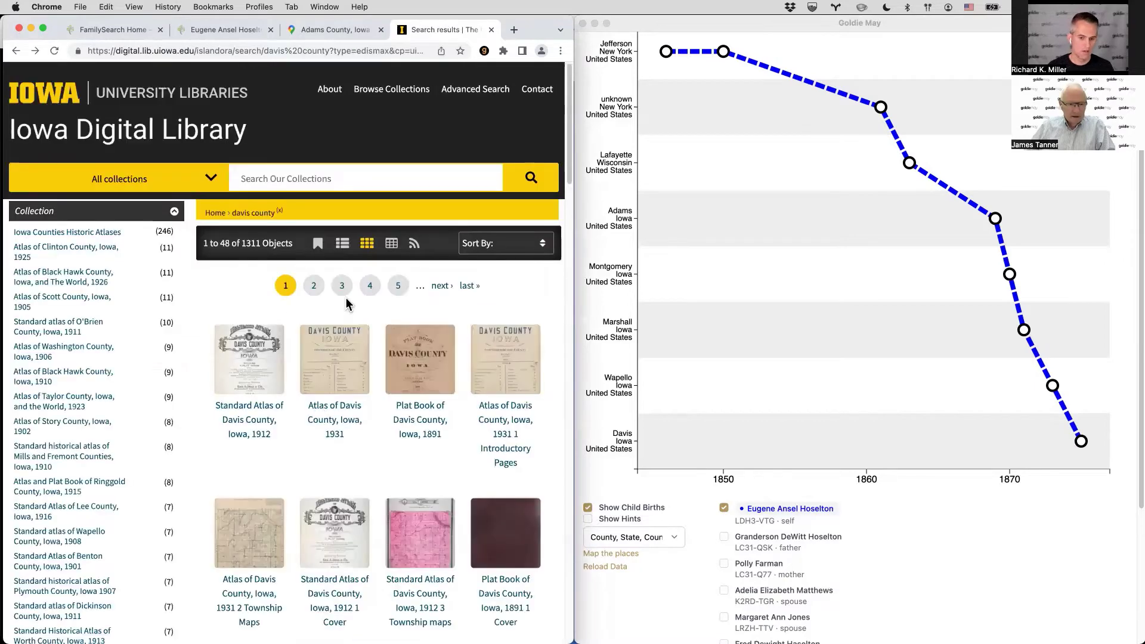
Open the 1891 Plat Book of Davis County in a new tab.
{"action": "scroll", "coordinate": [363, 336], "scroll_direction": "down", "scroll_amount": 2}
{"action": "scroll", "coordinate": [362, 333], "scroll_direction": "down", "scroll_amount": 2}
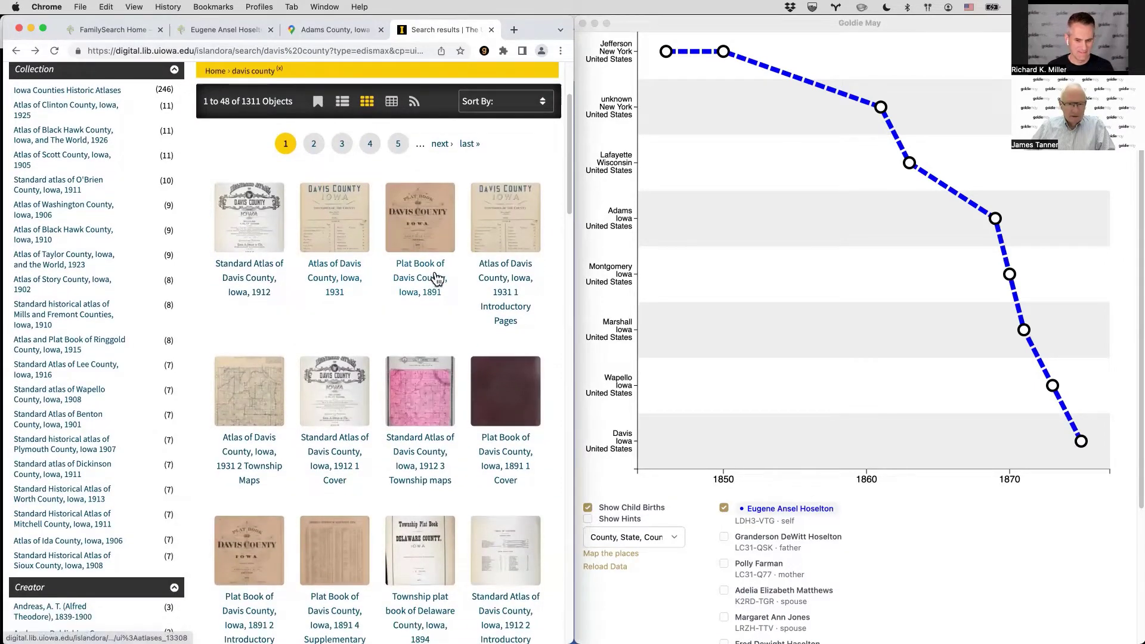
{"action": "left_click", "coordinate": [423, 232], "text": "super"}
{"action": "scroll", "coordinate": [409, 263], "scroll_direction": "down", "scroll_amount": 2}
{"action": "scroll", "coordinate": [411, 265], "scroll_direction": "down", "scroll_amount": 10}
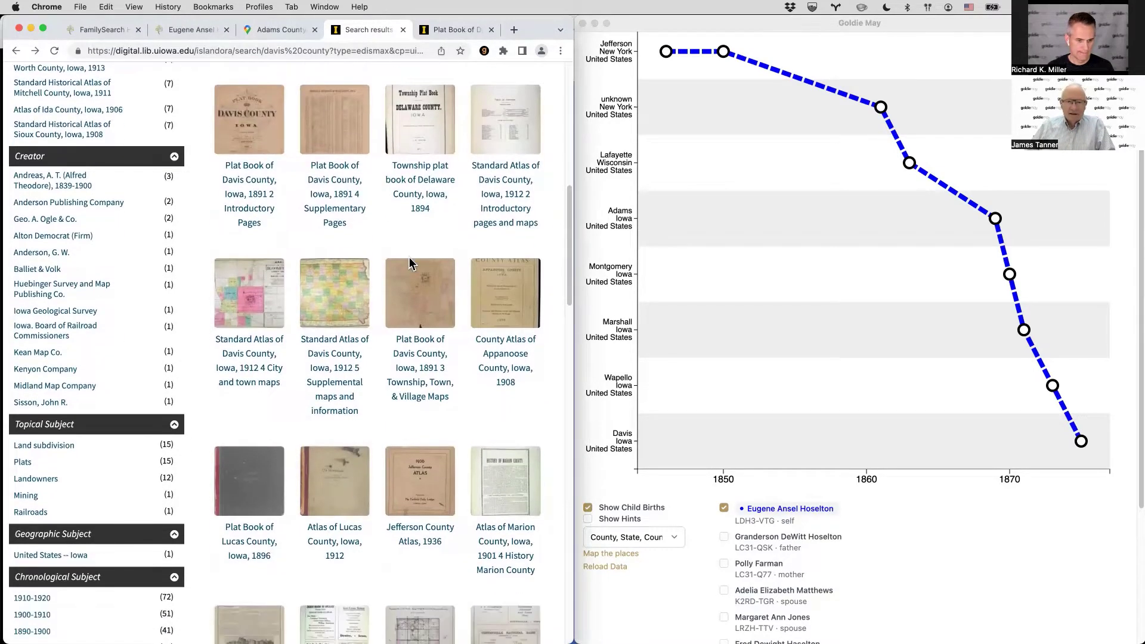
{"action": "scroll", "coordinate": [92, 279], "scroll_direction": "down", "scroll_amount": 5}
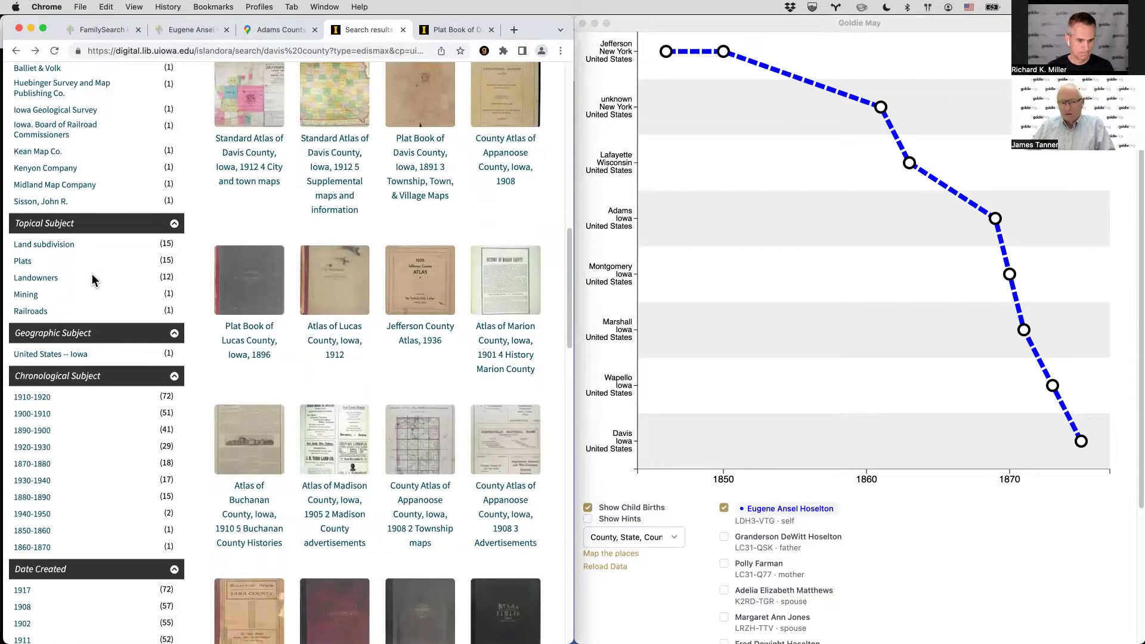
{"action": "left_click", "coordinate": [1104, 495]}
{"action": "mouse_move", "coordinate": [1081, 444]}
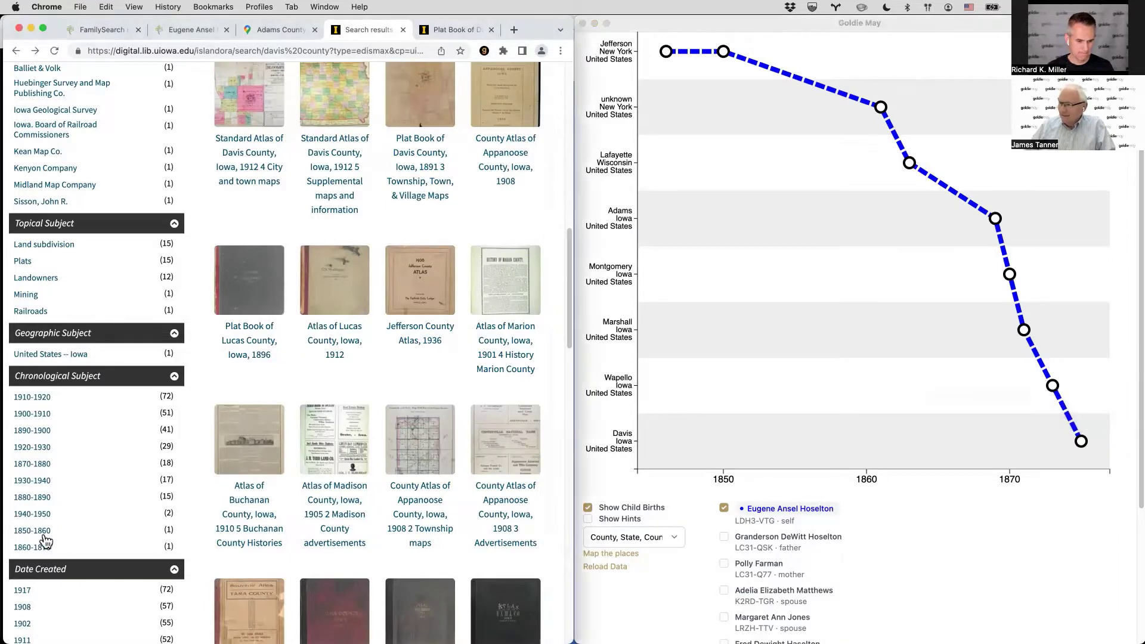
View the 1891 Plat Book's Cover in the image viewer, rotating it and restoring its orientation.
{"action": "left_click", "coordinate": [453, 35]}
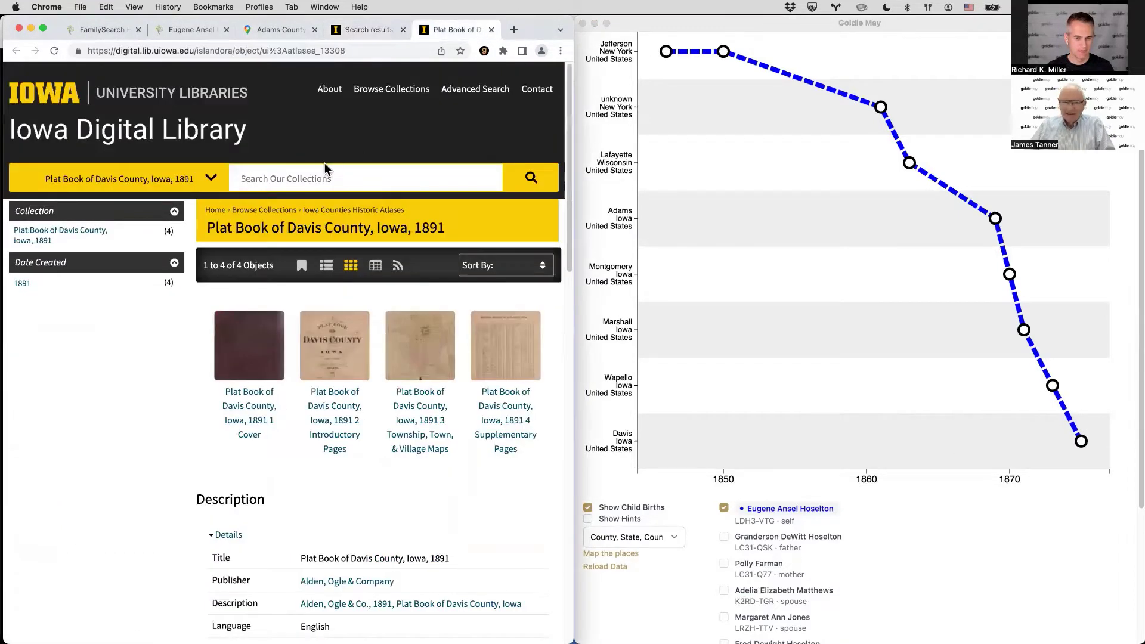
{"action": "left_click", "coordinate": [314, 180]}
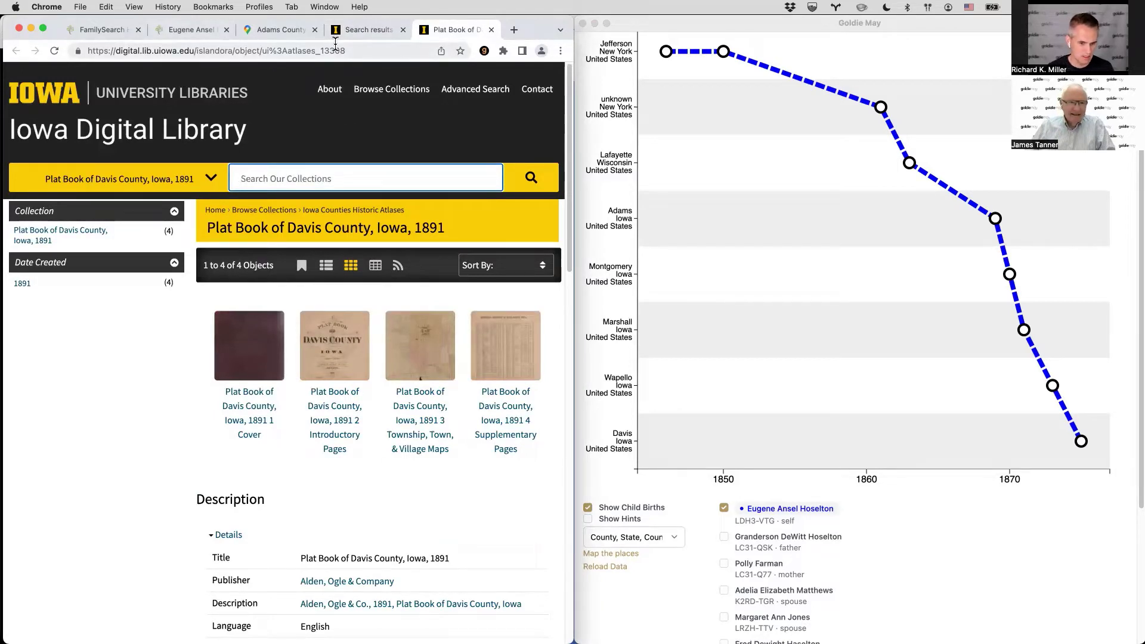
{"action": "left_click", "coordinate": [260, 345]}
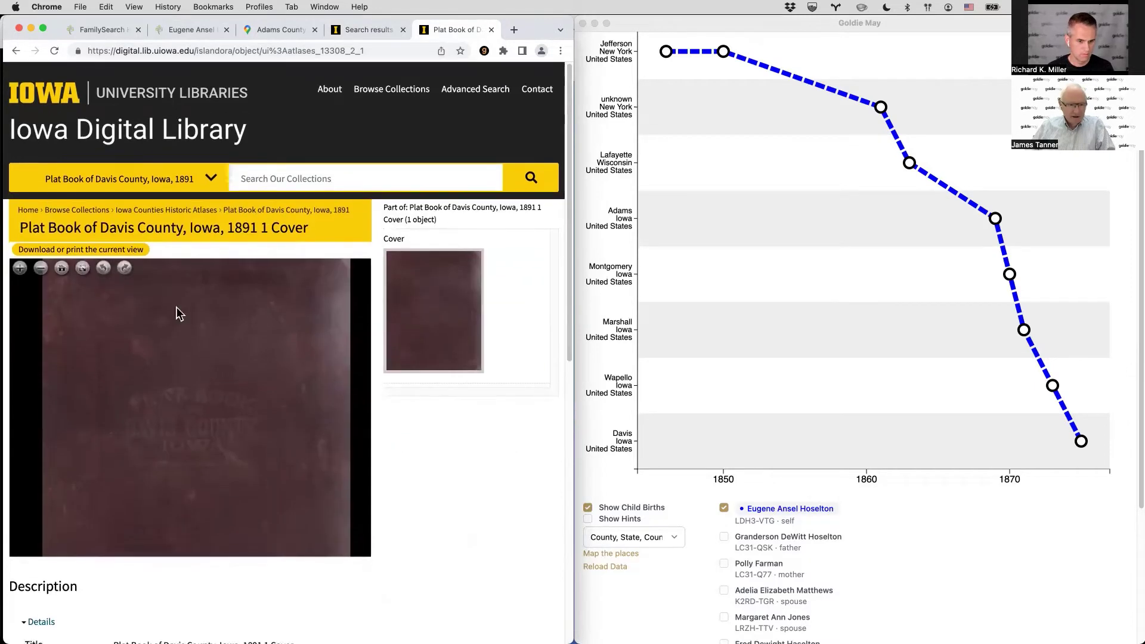
{"action": "left_click", "coordinate": [124, 268]}
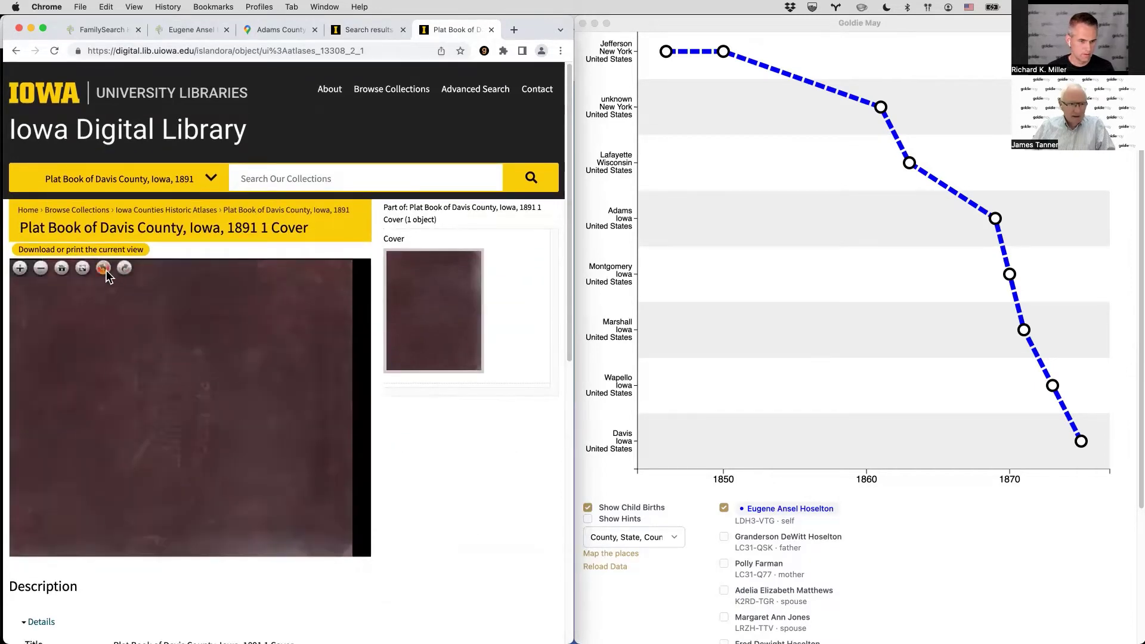
{"action": "right_click", "coordinate": [105, 268]}
{"action": "left_click", "coordinate": [103, 268]}
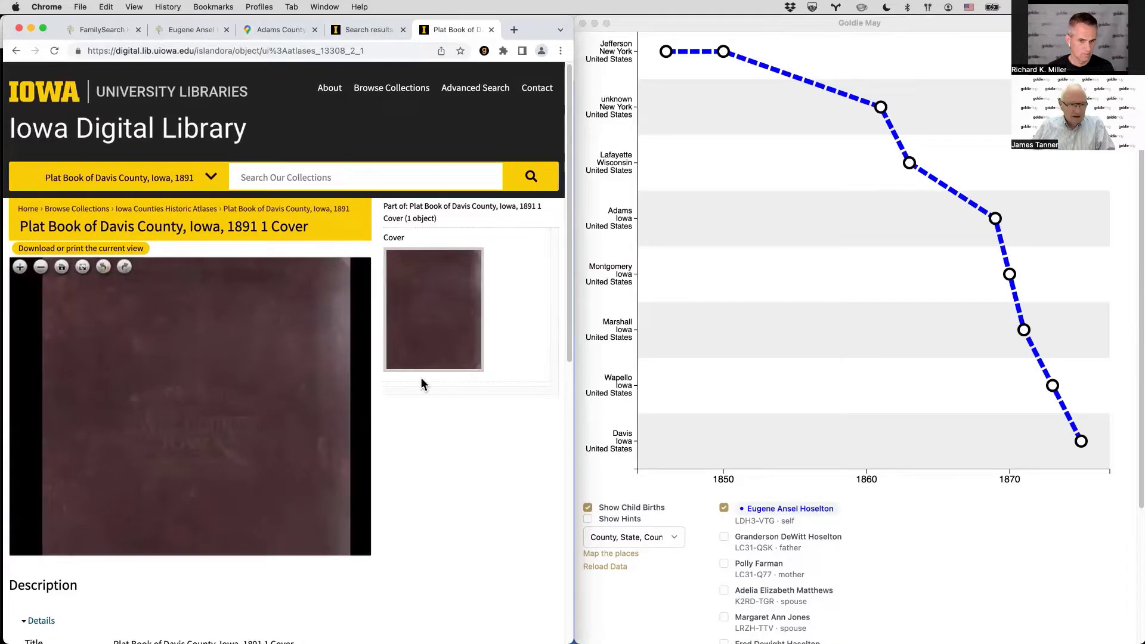
Zoom to the route's Davis County end south of Bloomfield, with the directions panel hidden.
{"action": "left_click", "coordinate": [283, 30]}
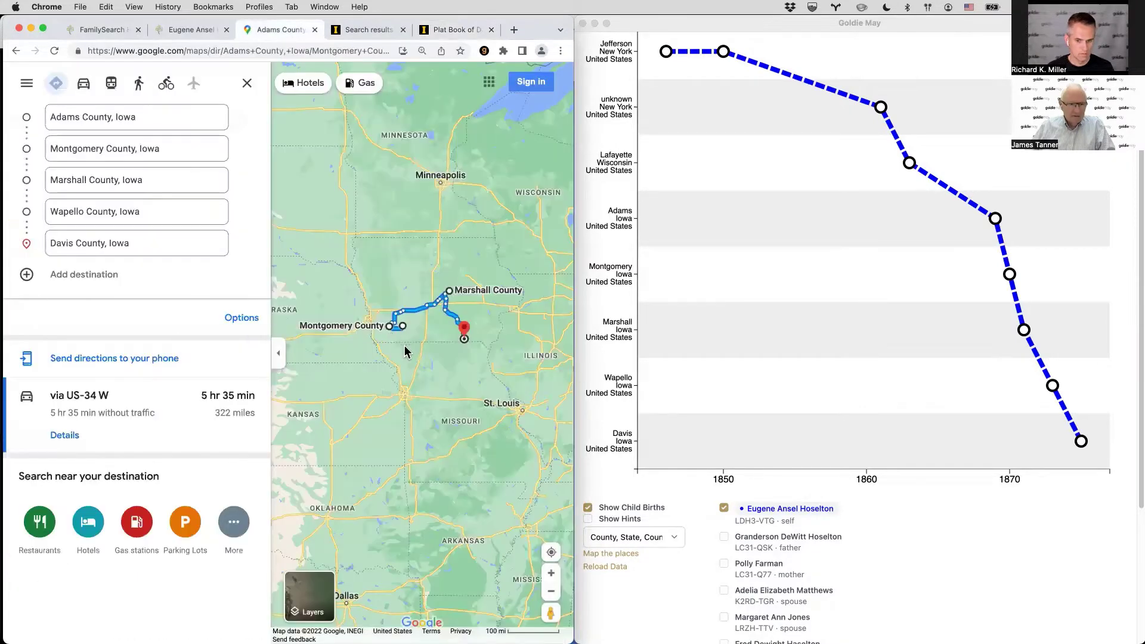
{"action": "scroll", "coordinate": [417, 343], "scroll_direction": "up", "scroll_amount": 5}
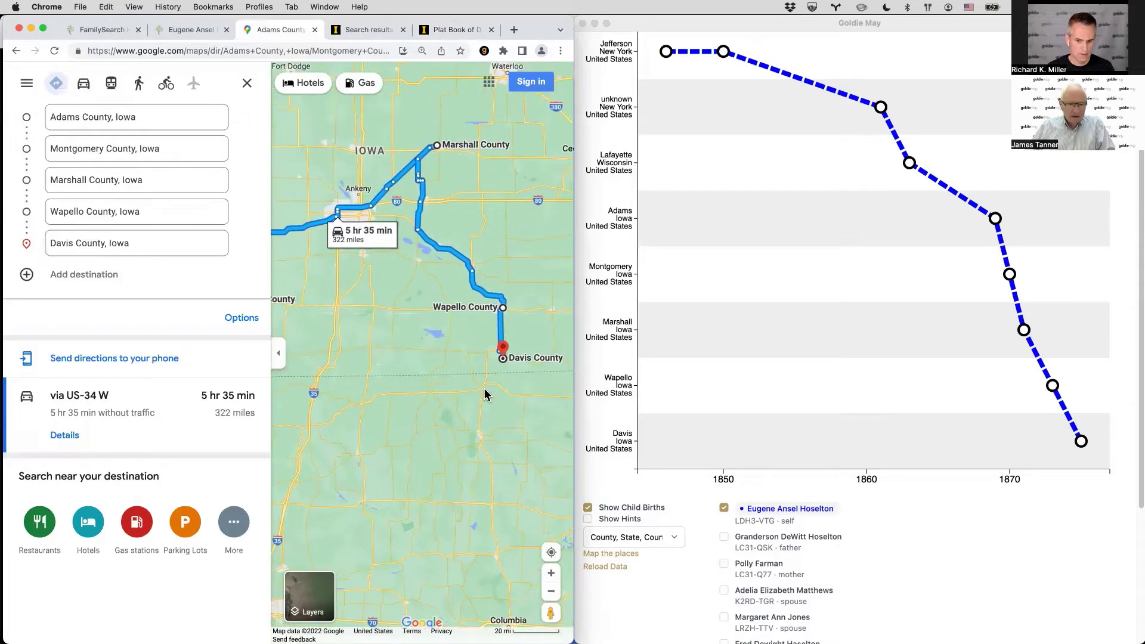
{"action": "left_click_drag", "start_coordinate": [485, 391], "coordinate": [377, 305]}
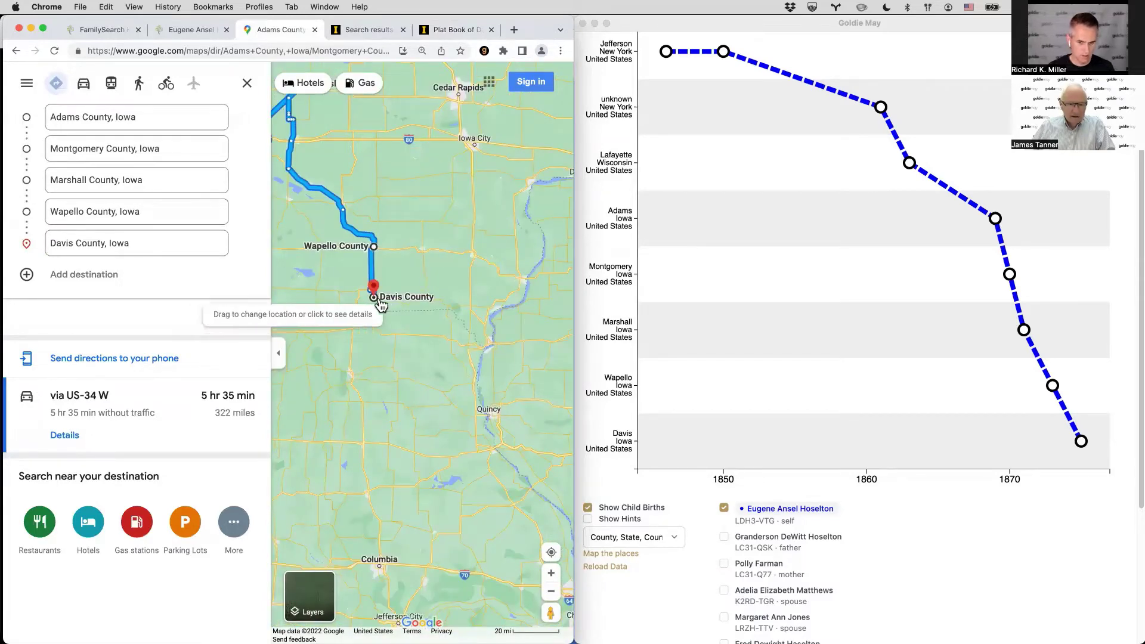
{"action": "scroll", "coordinate": [375, 303], "scroll_direction": "down", "scroll_amount": 2}
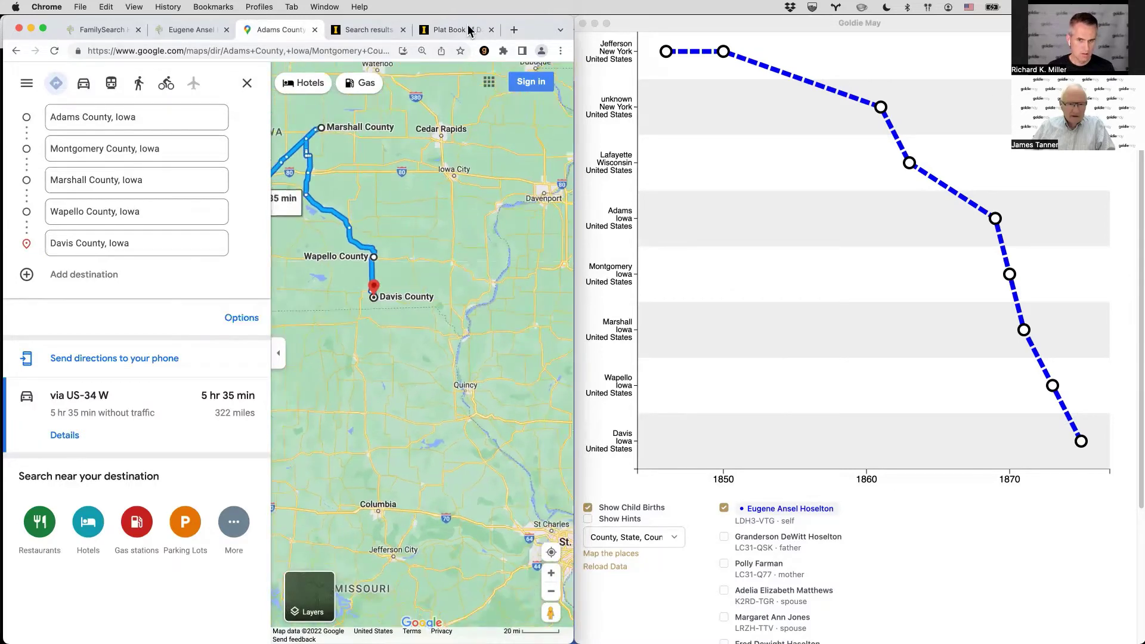
{"action": "scroll", "coordinate": [375, 280], "scroll_direction": "up", "scroll_amount": 5}
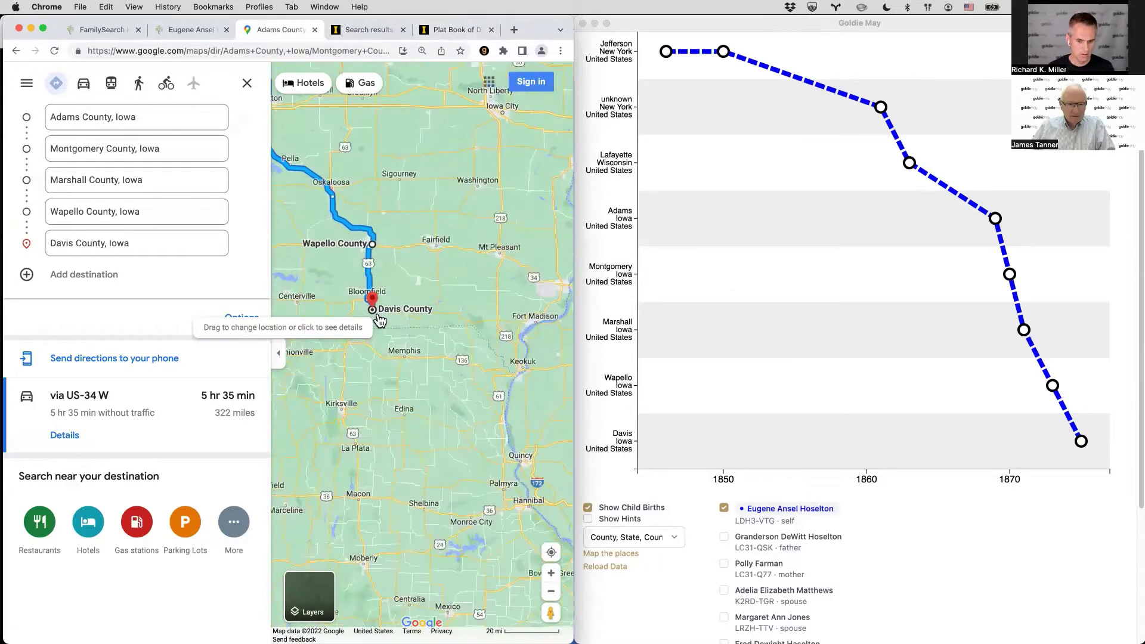
{"action": "scroll", "coordinate": [399, 302], "scroll_direction": "up", "scroll_amount": 3}
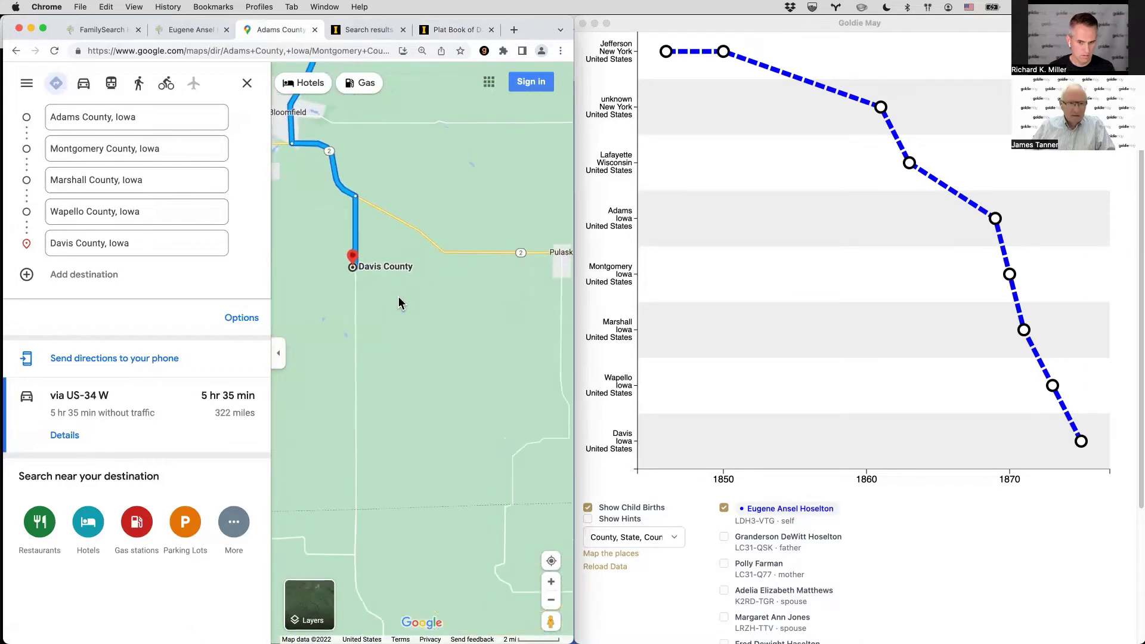
{"action": "left_click", "coordinate": [278, 348]}
{"action": "left_click_drag", "start_coordinate": [352, 314], "coordinate": [329, 415]}
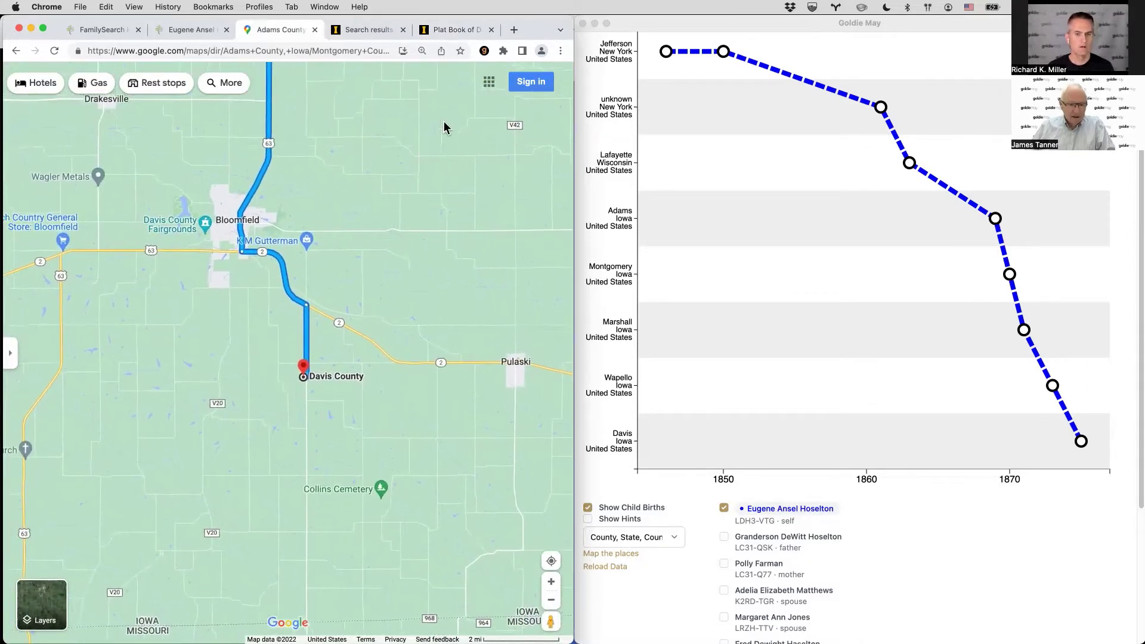
On the Davis County plat book page, search the collections for 'bloomfield'.
{"action": "left_click", "coordinate": [458, 36]}
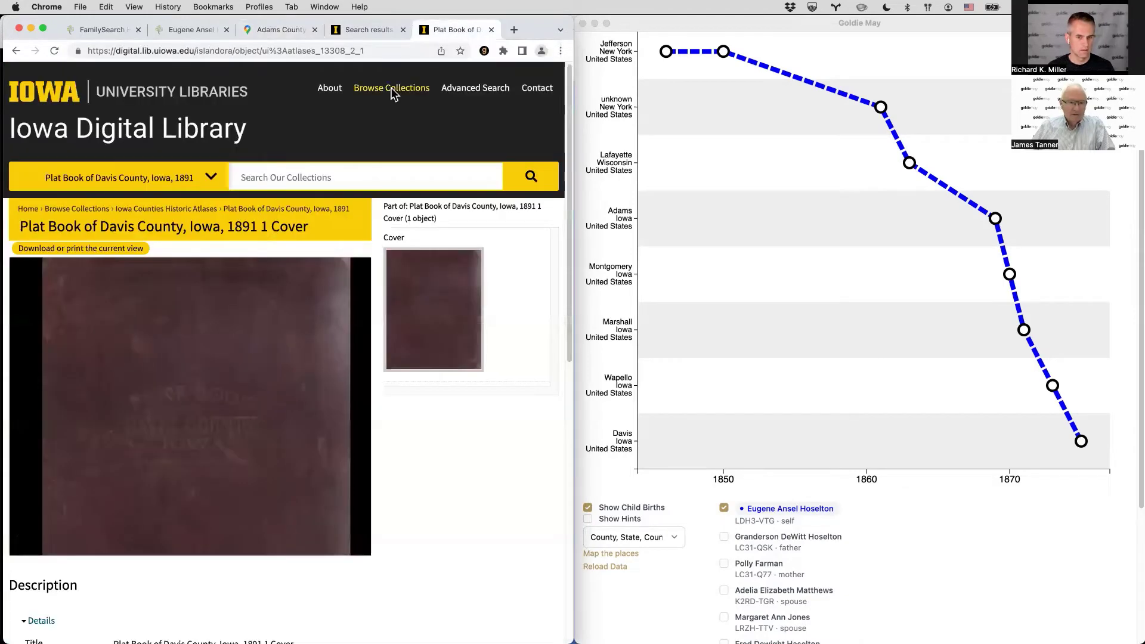
{"action": "left_click", "coordinate": [339, 176]}
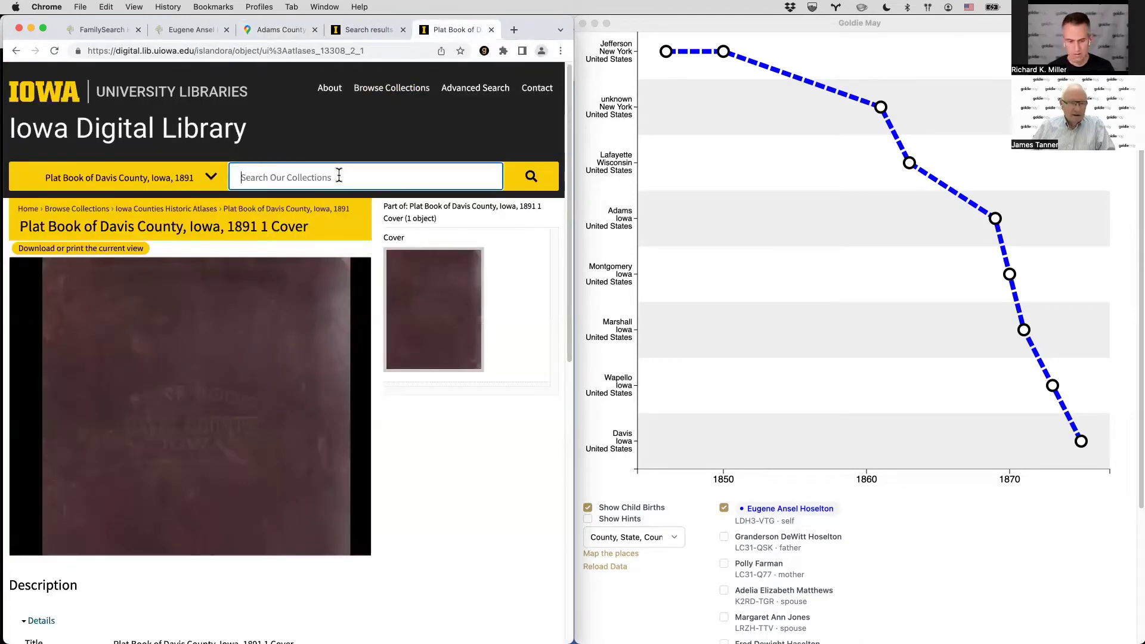
{"action": "type", "text": "bloomfield"}
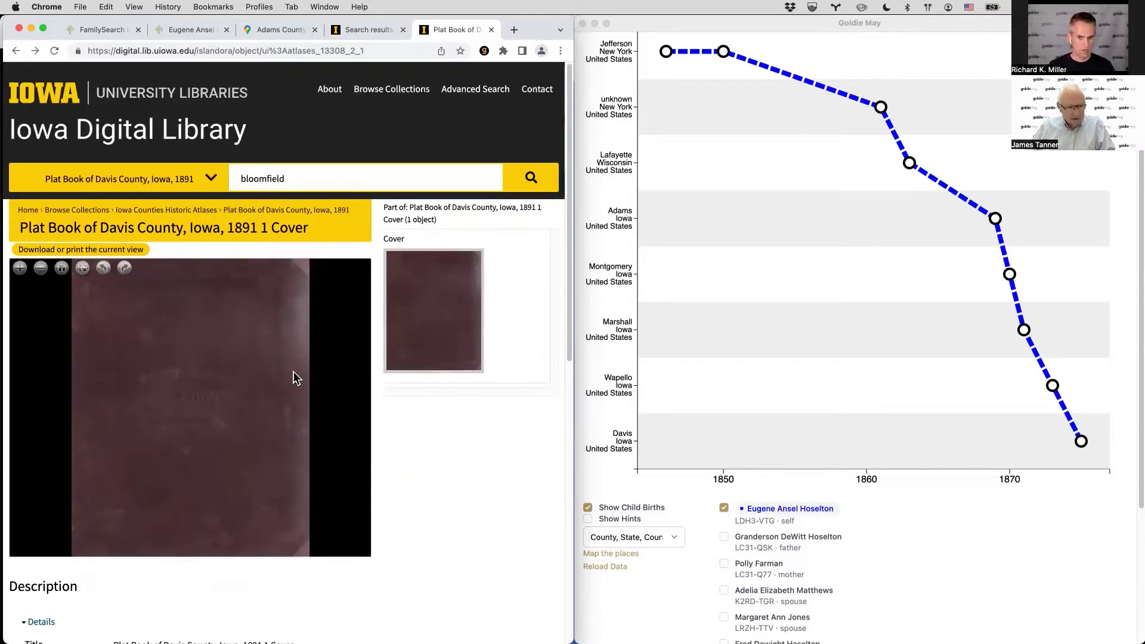
{"action": "right_click", "coordinate": [245, 368]}
{"action": "left_click", "coordinate": [217, 290]}
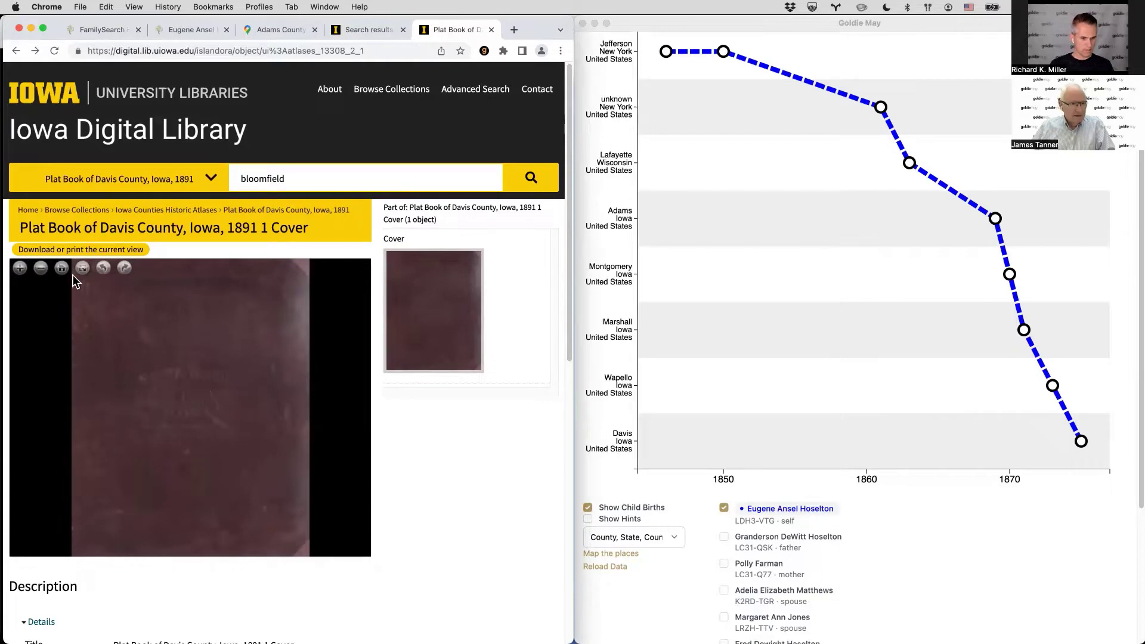
Close the plat book cover page and open the Plat Book of Davis County, Iowa, 1891.
{"action": "scroll", "coordinate": [334, 518], "scroll_direction": "down", "scroll_amount": 5}
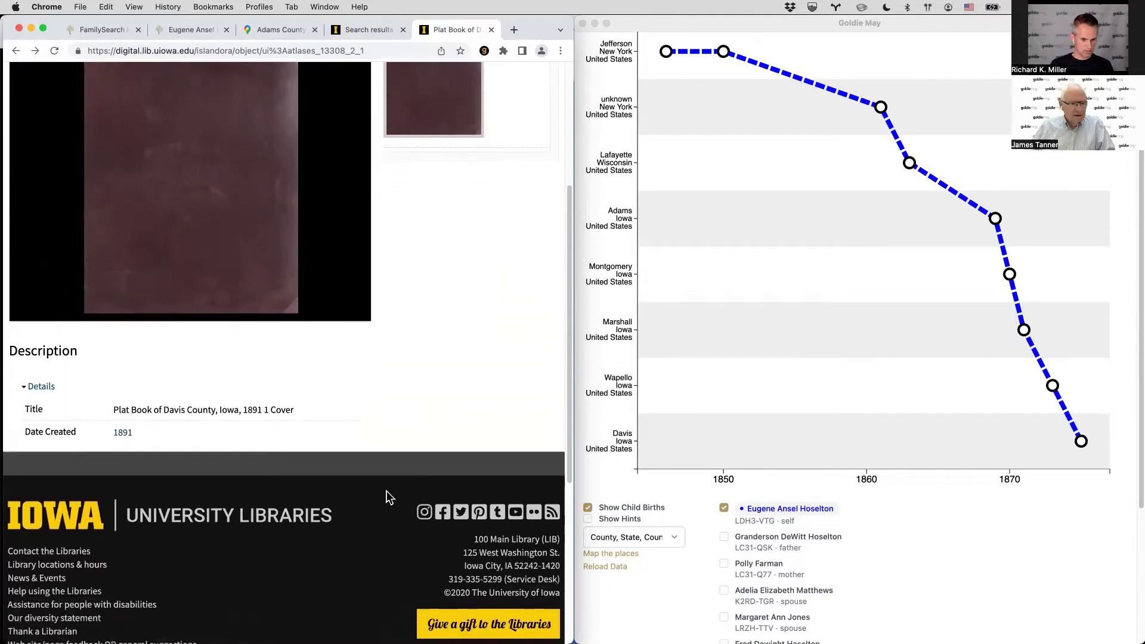
{"action": "scroll", "coordinate": [387, 496], "scroll_direction": "down", "scroll_amount": 3}
{"action": "scroll", "coordinate": [386, 483], "scroll_direction": "up", "scroll_amount": 8}
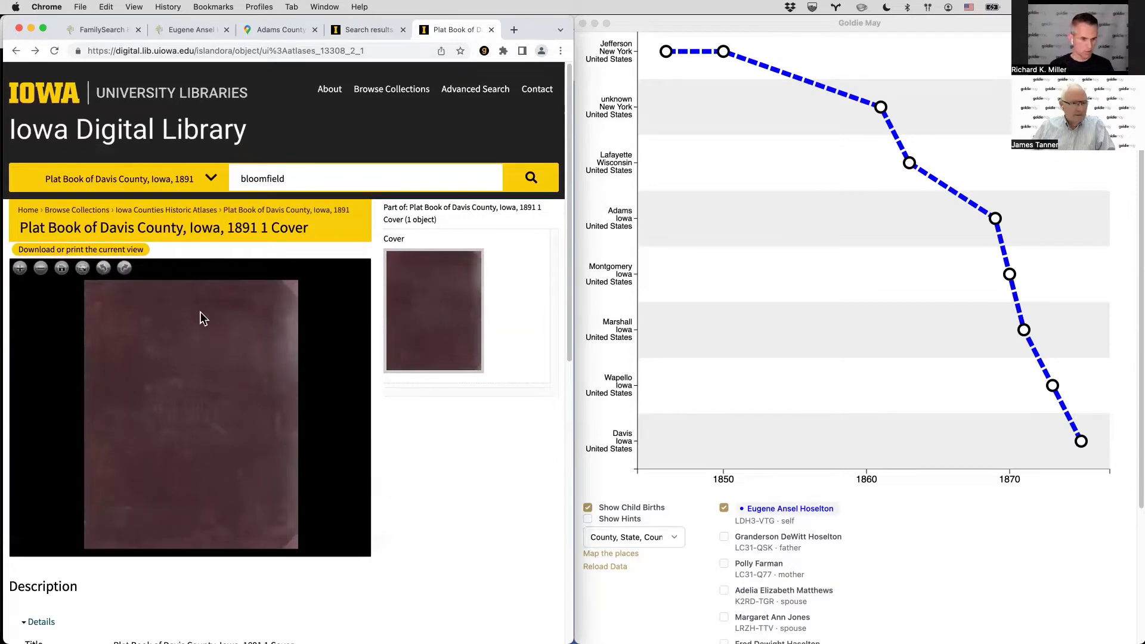
{"action": "left_click", "coordinate": [490, 29]}
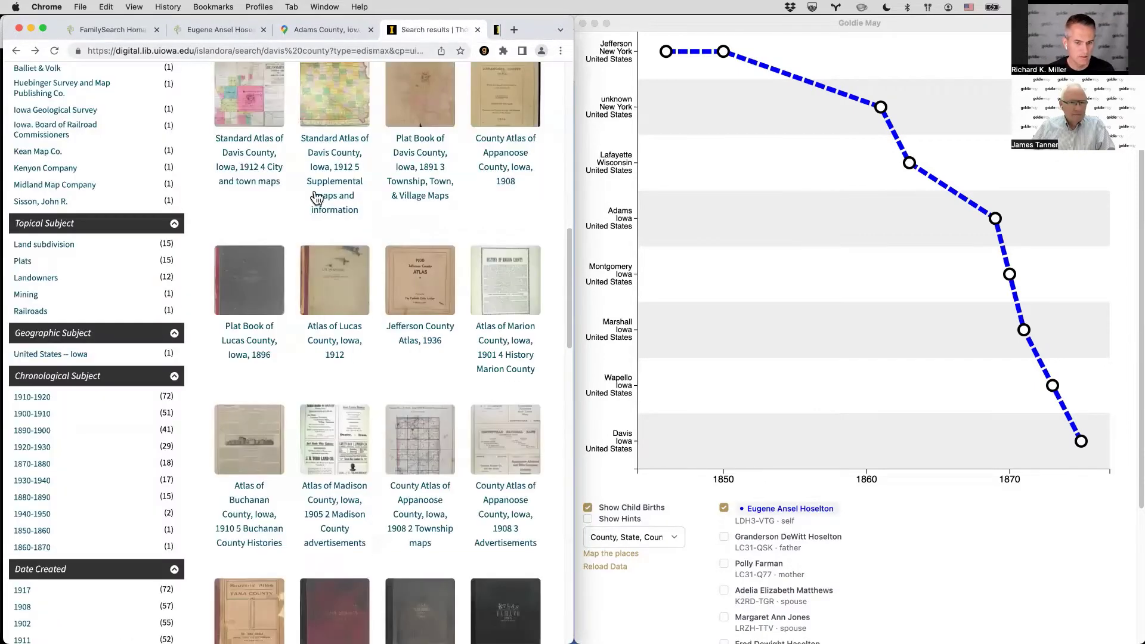
{"action": "scroll", "coordinate": [498, 495], "scroll_direction": "down", "scroll_amount": 3}
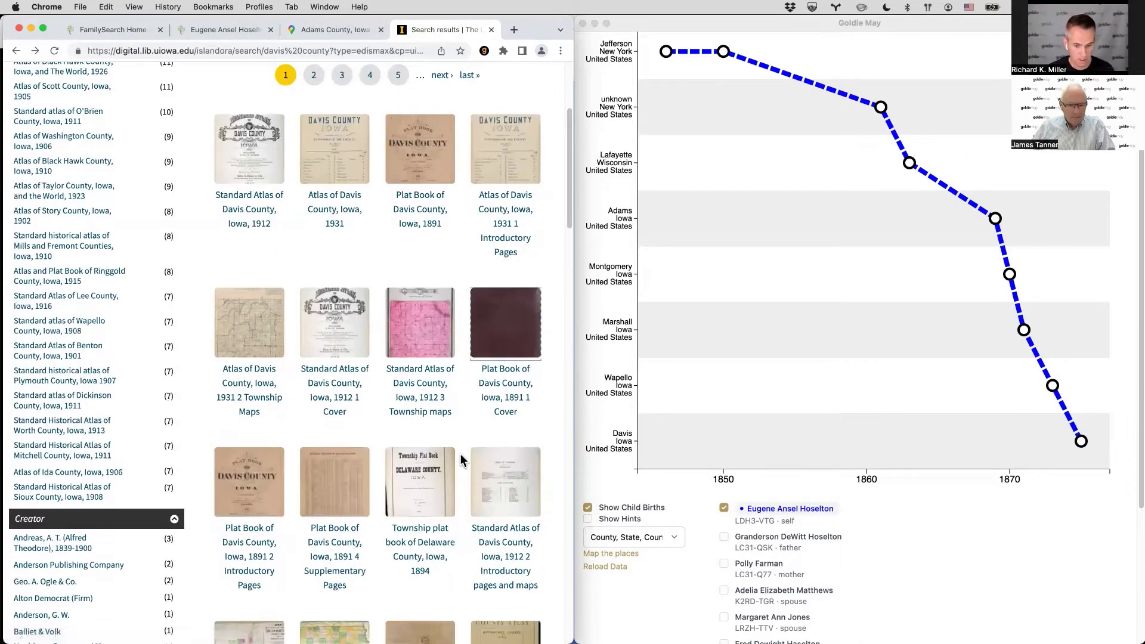
{"action": "left_click", "coordinate": [411, 173]}
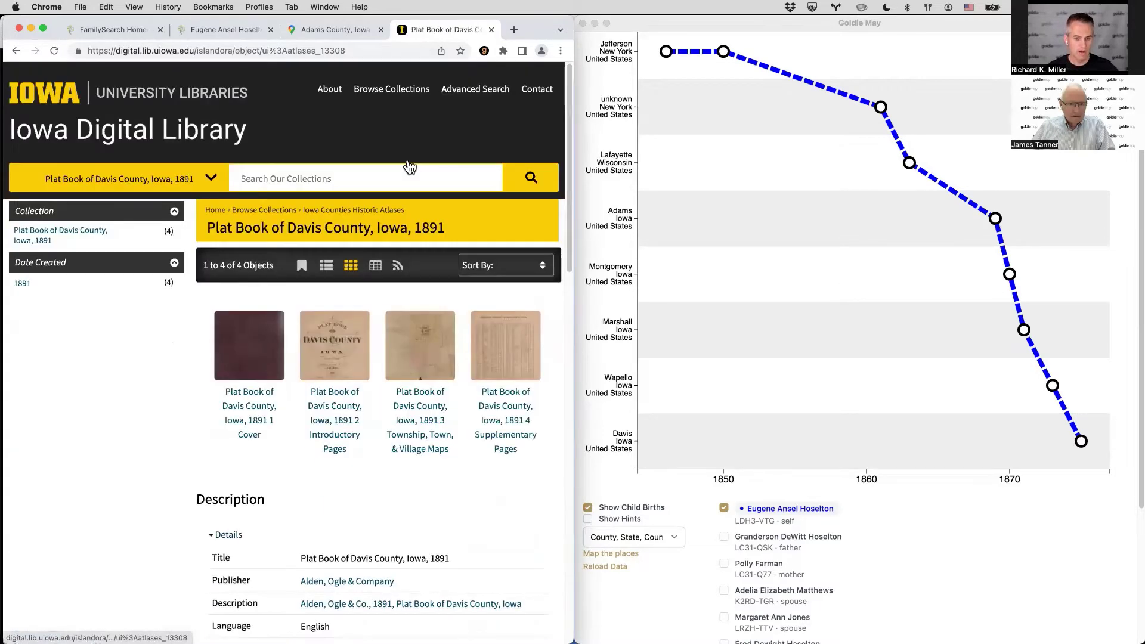
{"action": "left_click", "coordinate": [422, 351]}
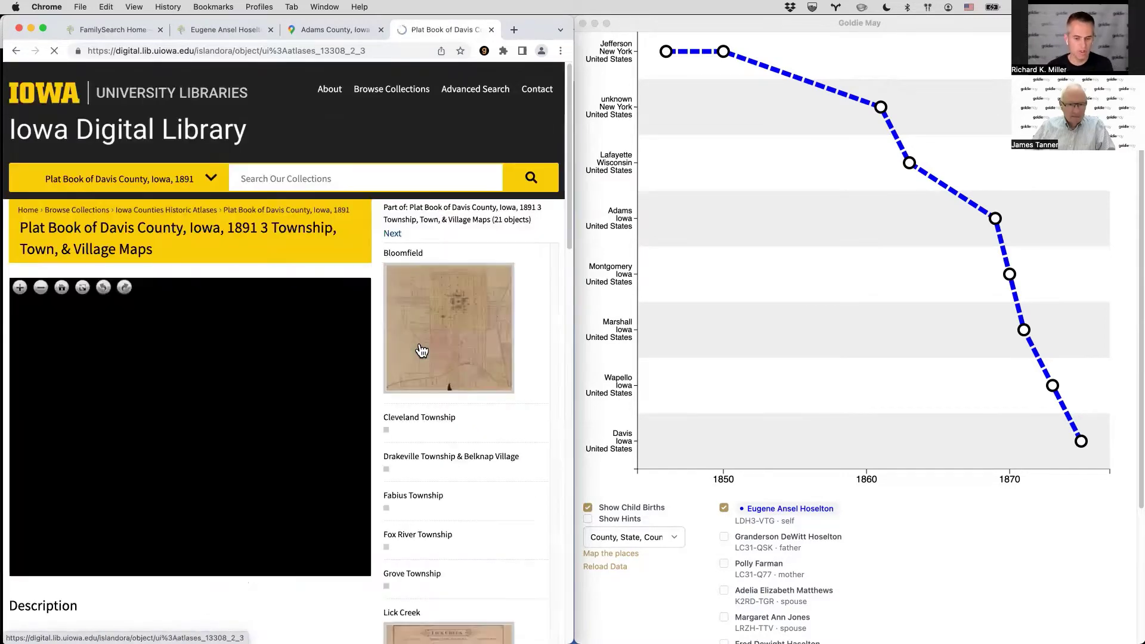
{"action": "scroll", "coordinate": [380, 292], "scroll_direction": "down", "scroll_amount": 3}
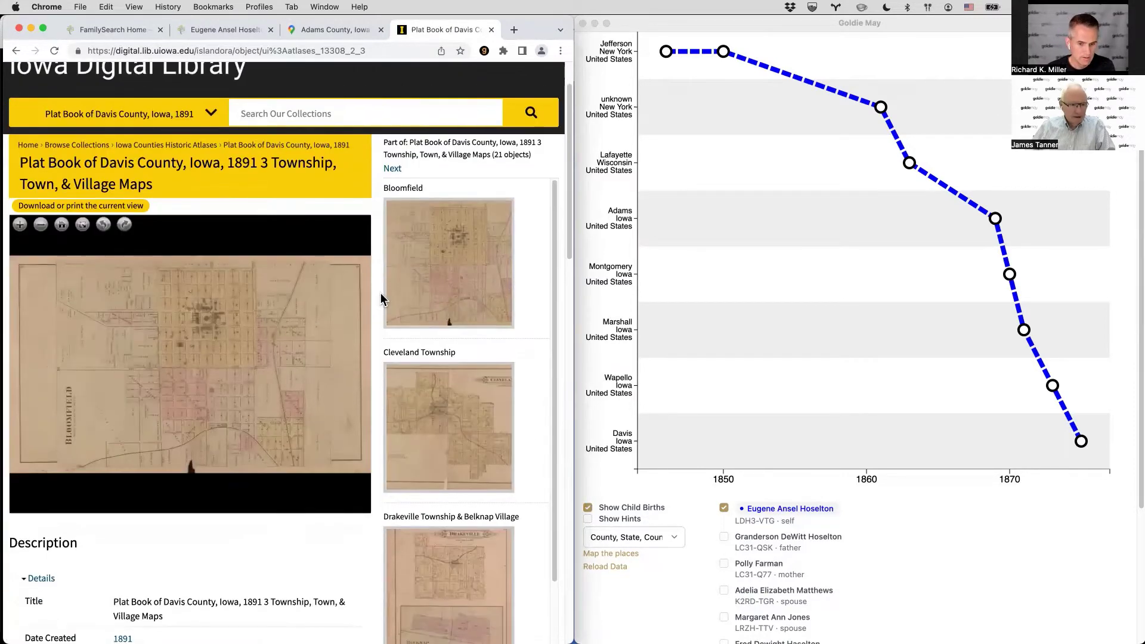
{"action": "left_click", "coordinate": [438, 225]}
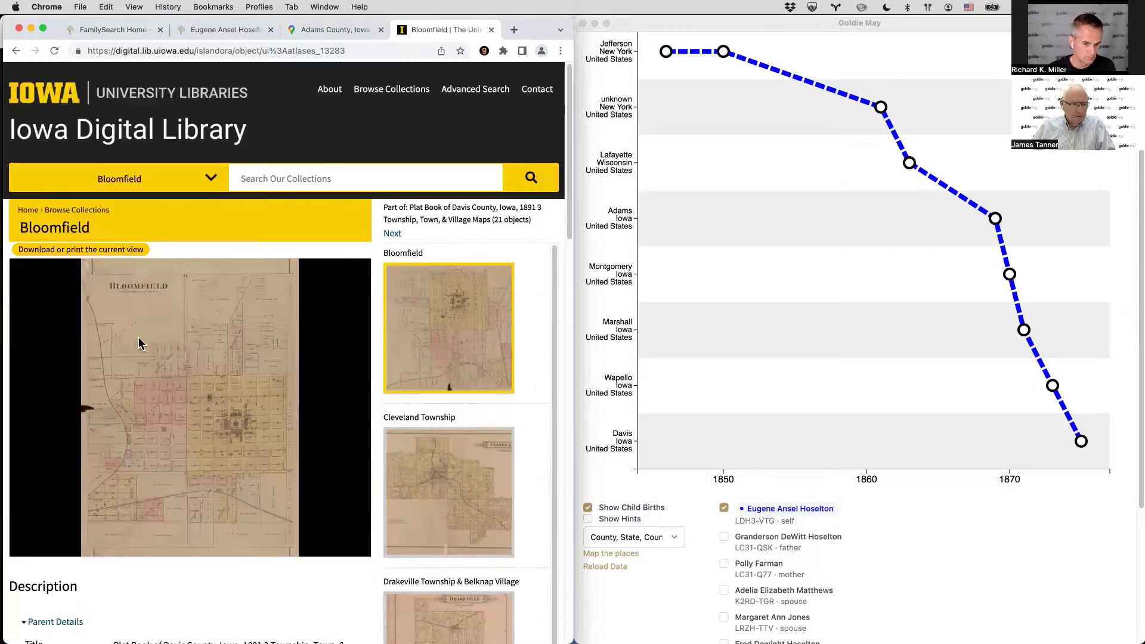
{"action": "scroll", "coordinate": [83, 293], "scroll_direction": "up", "scroll_amount": 5}
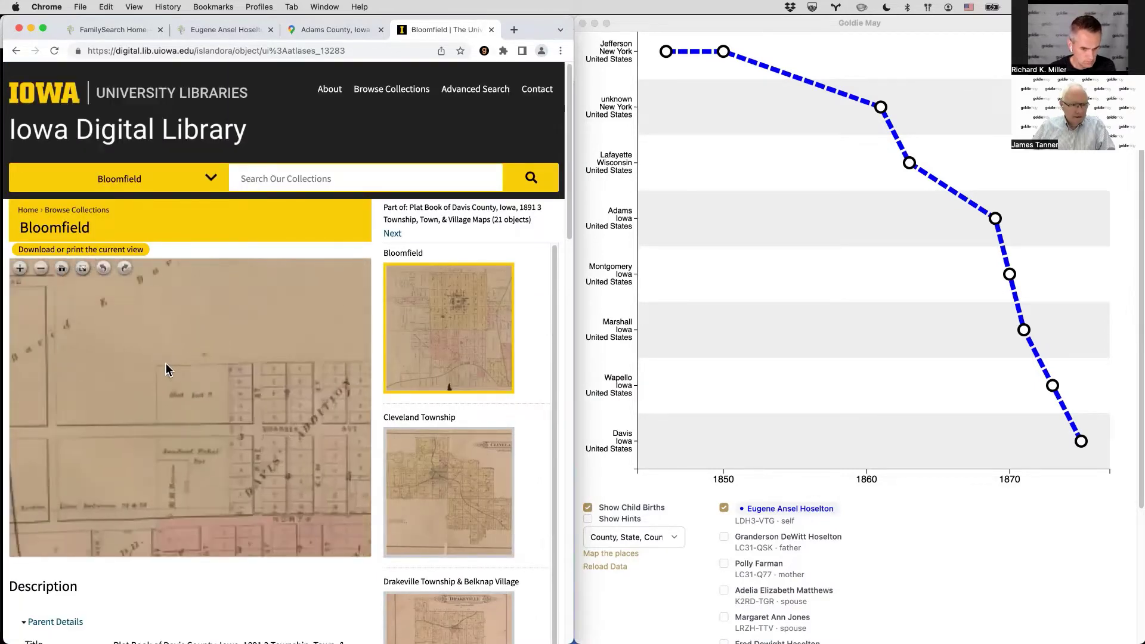
{"action": "scroll", "coordinate": [217, 417], "scroll_direction": "down", "scroll_amount": 5}
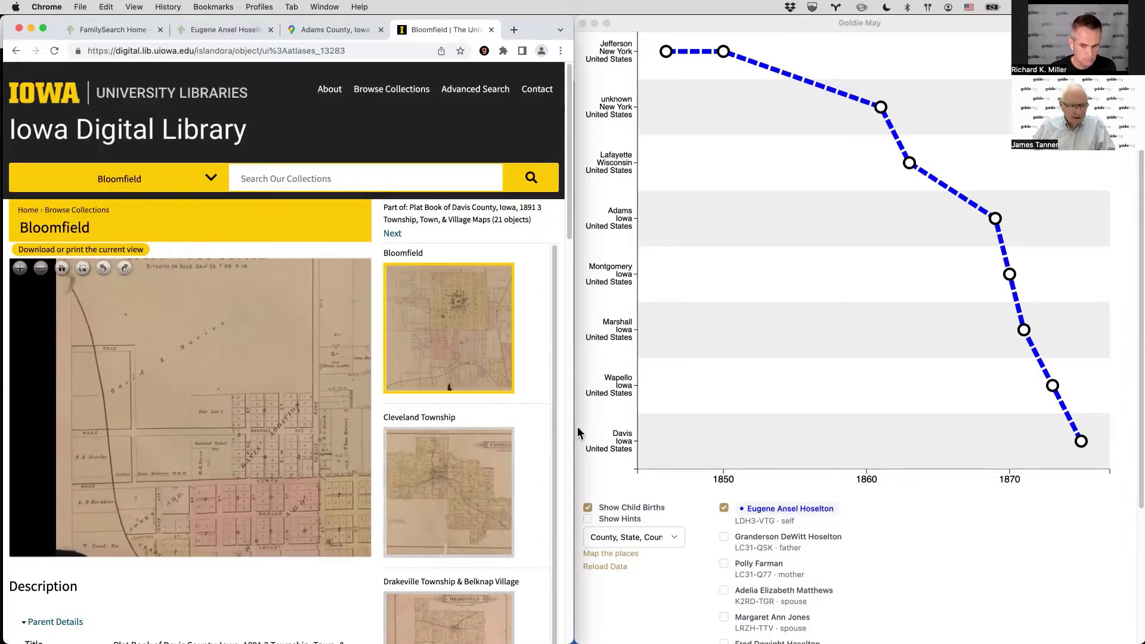
{"action": "scroll", "coordinate": [236, 424], "scroll_direction": "up", "scroll_amount": 5}
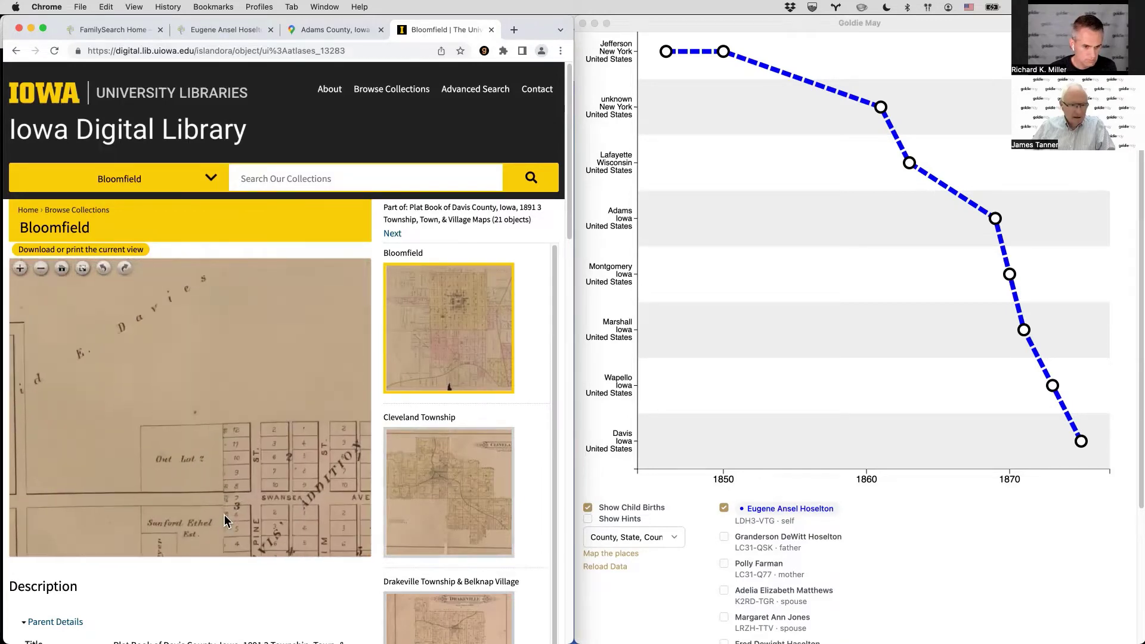
{"action": "left_click_drag", "start_coordinate": [224, 341], "coordinate": [252, 346]}
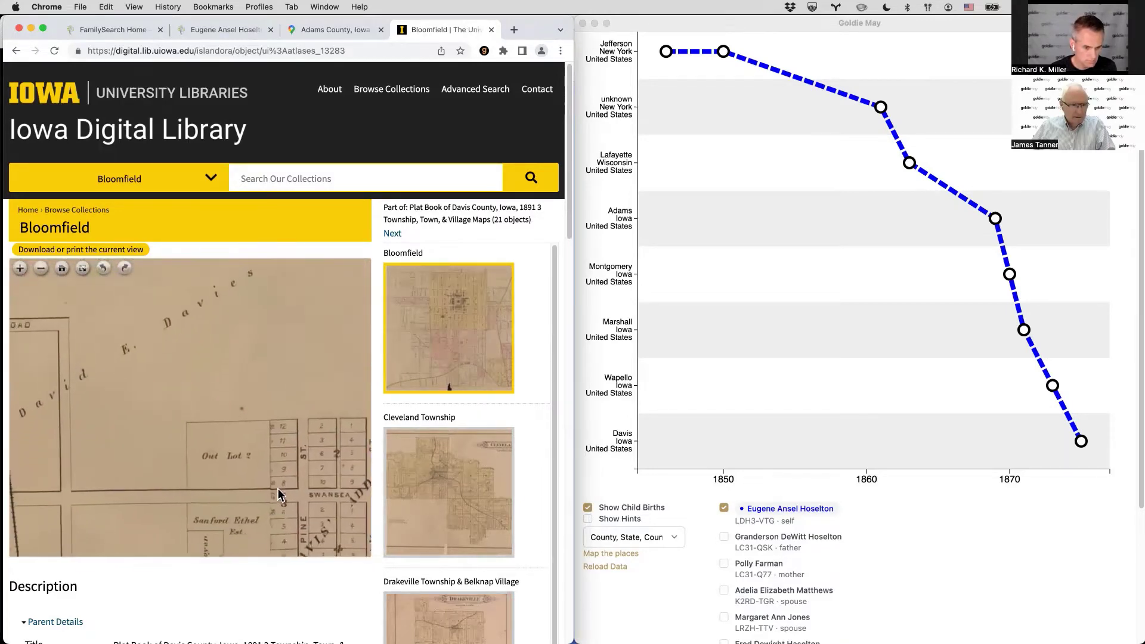
{"action": "left_click_drag", "start_coordinate": [277, 488], "coordinate": [264, 330]}
{"action": "left_click_drag", "start_coordinate": [298, 460], "coordinate": [283, 326]}
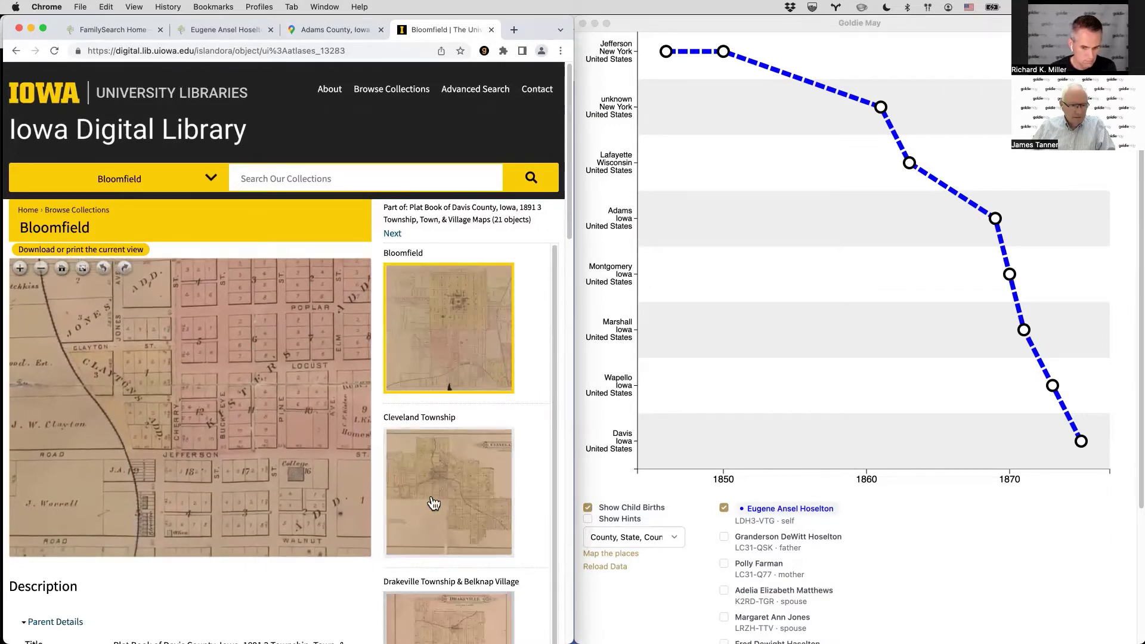
{"action": "scroll", "coordinate": [432, 504], "scroll_direction": "down", "scroll_amount": 3}
{"action": "scroll", "coordinate": [433, 504], "scroll_direction": "down", "scroll_amount": 5}
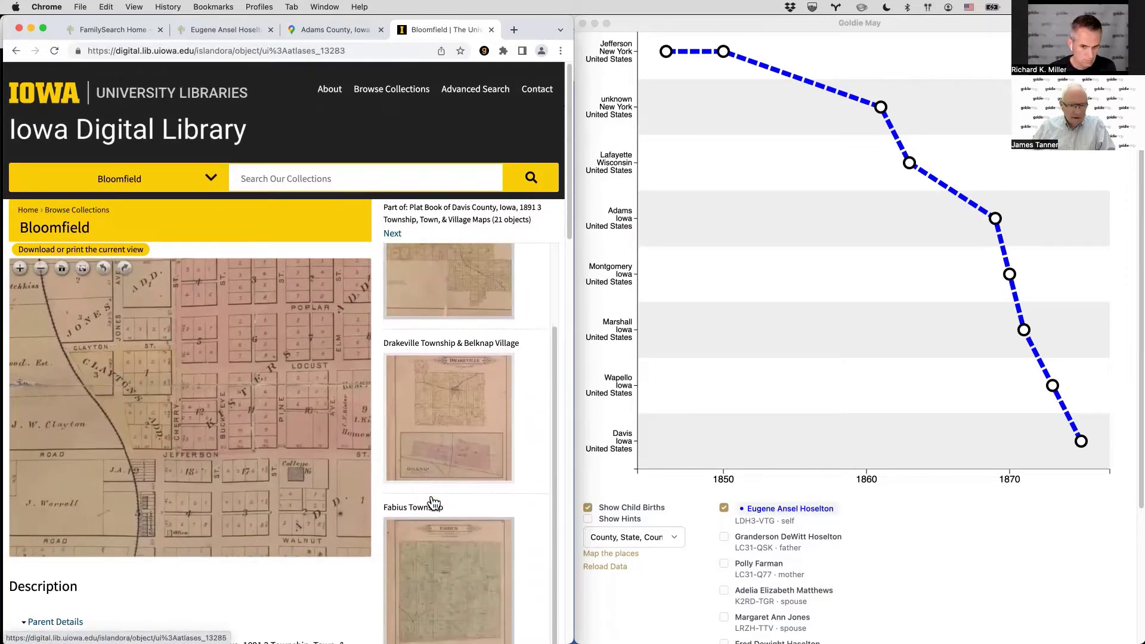
{"action": "scroll", "coordinate": [431, 496], "scroll_direction": "down", "scroll_amount": 2}
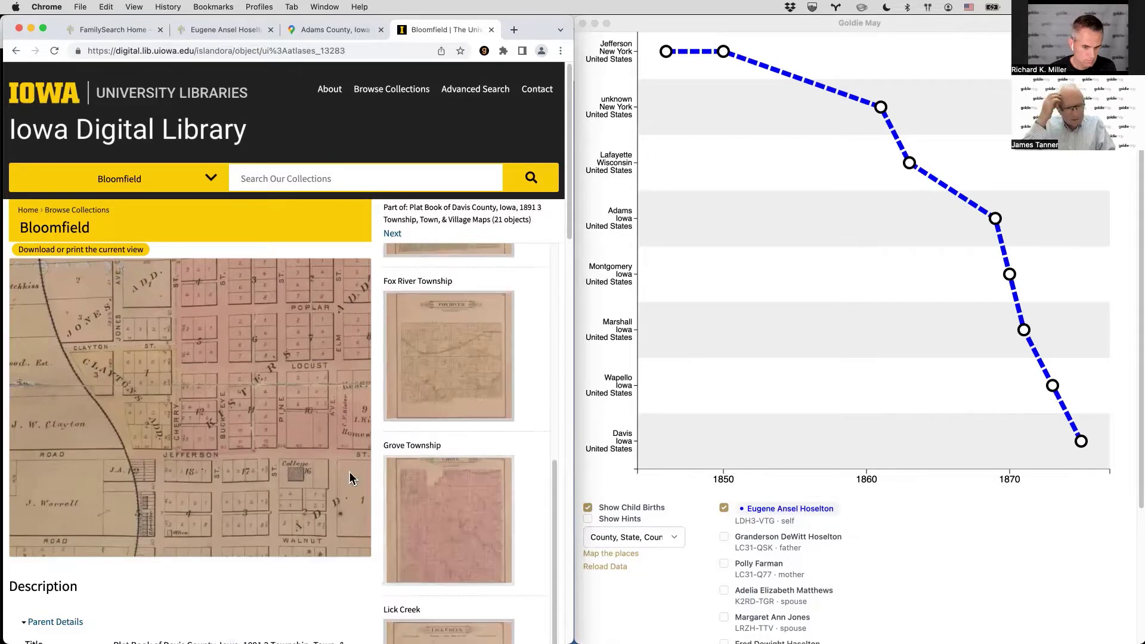
{"action": "left_click_drag", "start_coordinate": [250, 471], "coordinate": [408, 453]}
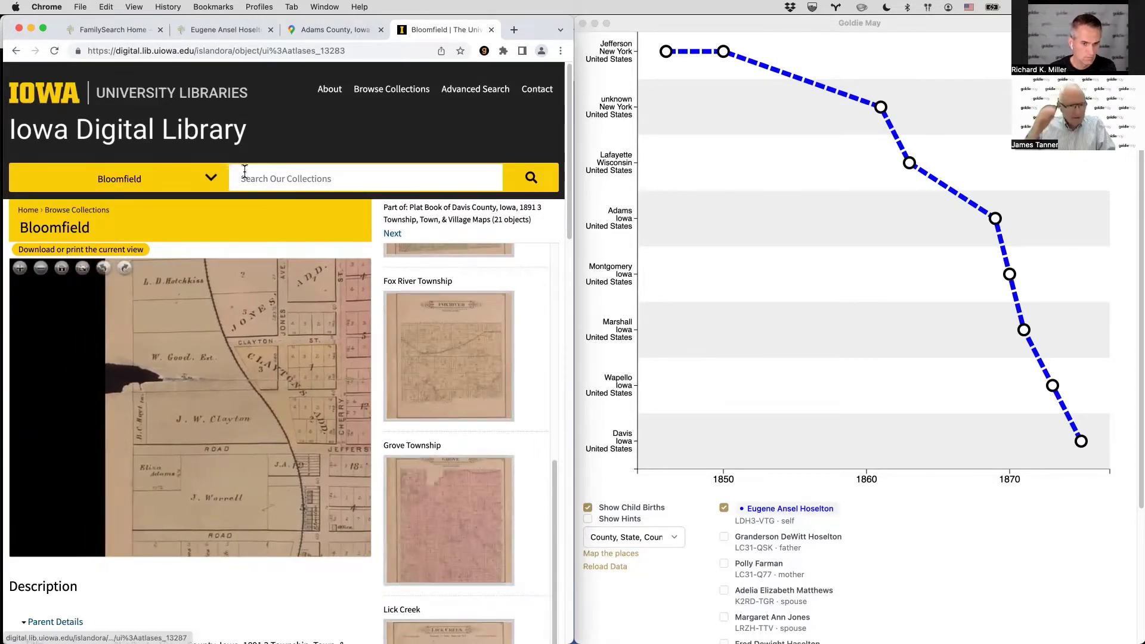
{"action": "left_click", "coordinate": [16, 52]}
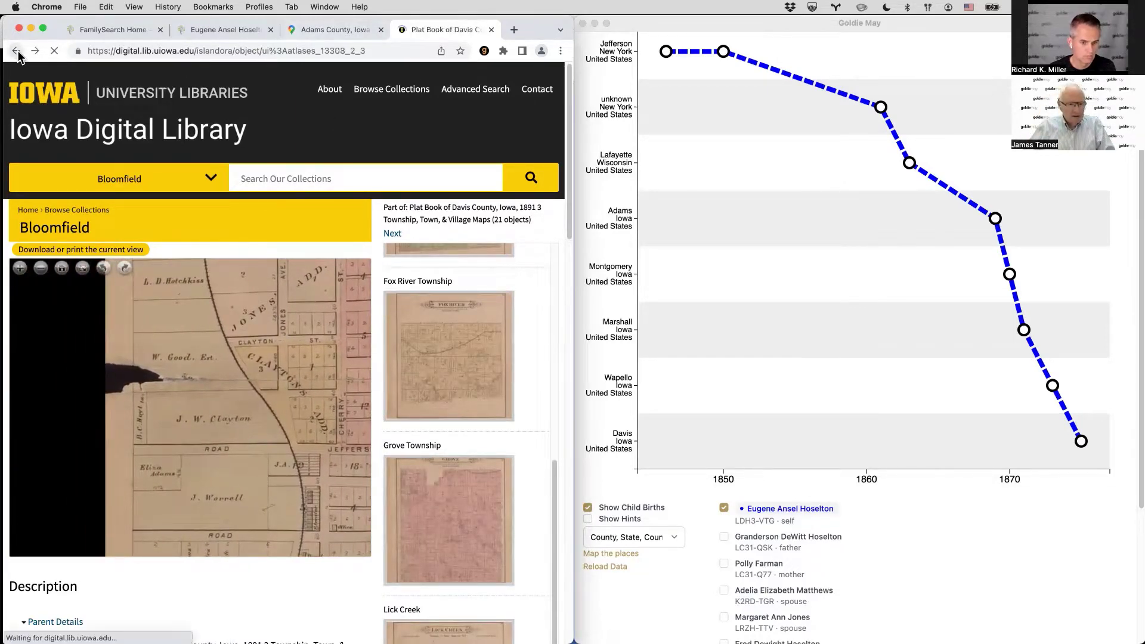
{"action": "left_click", "coordinate": [17, 52]}
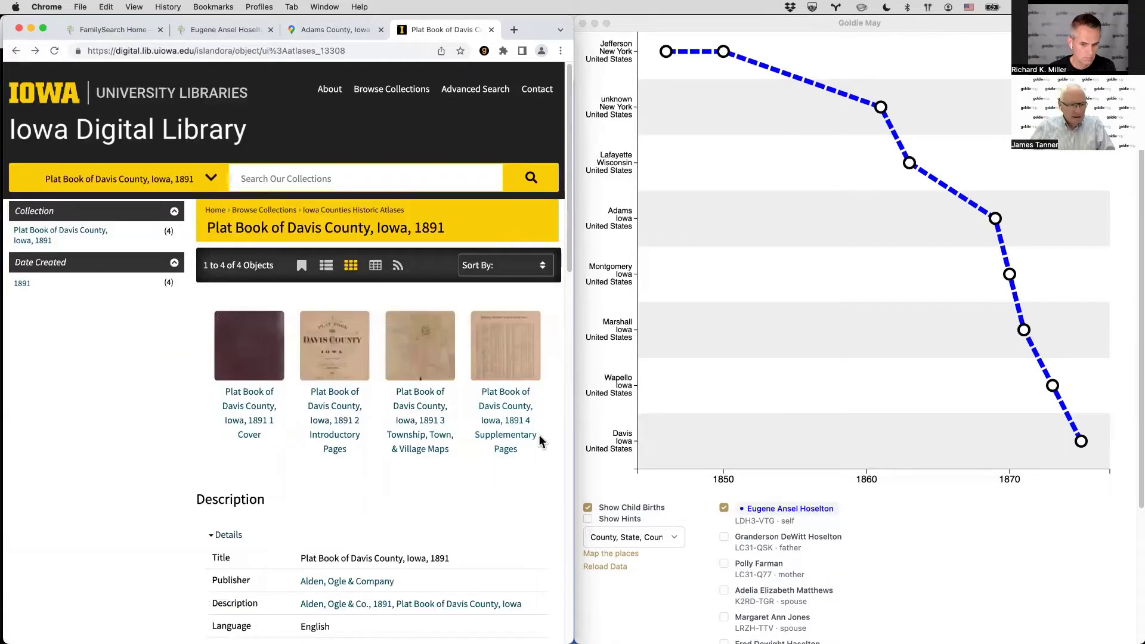
Open the Historical Directory of Davis County, return to its second page, and check Davis on the chart.
{"action": "left_click", "coordinate": [493, 344]}
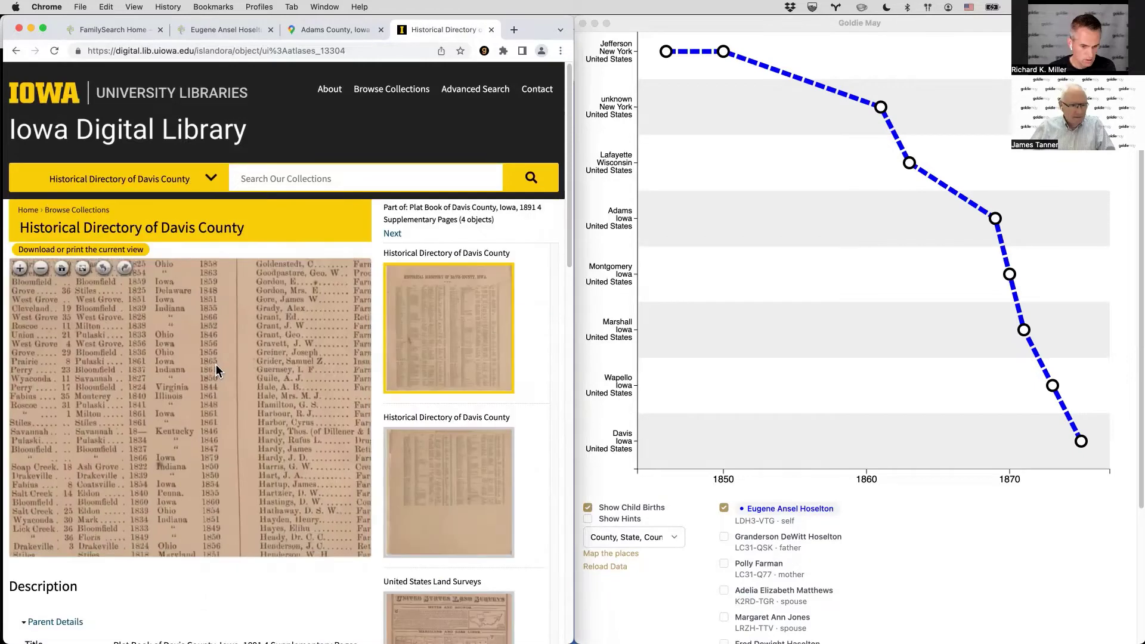
{"action": "scroll", "coordinate": [233, 425], "scroll_direction": "up", "scroll_amount": 3}
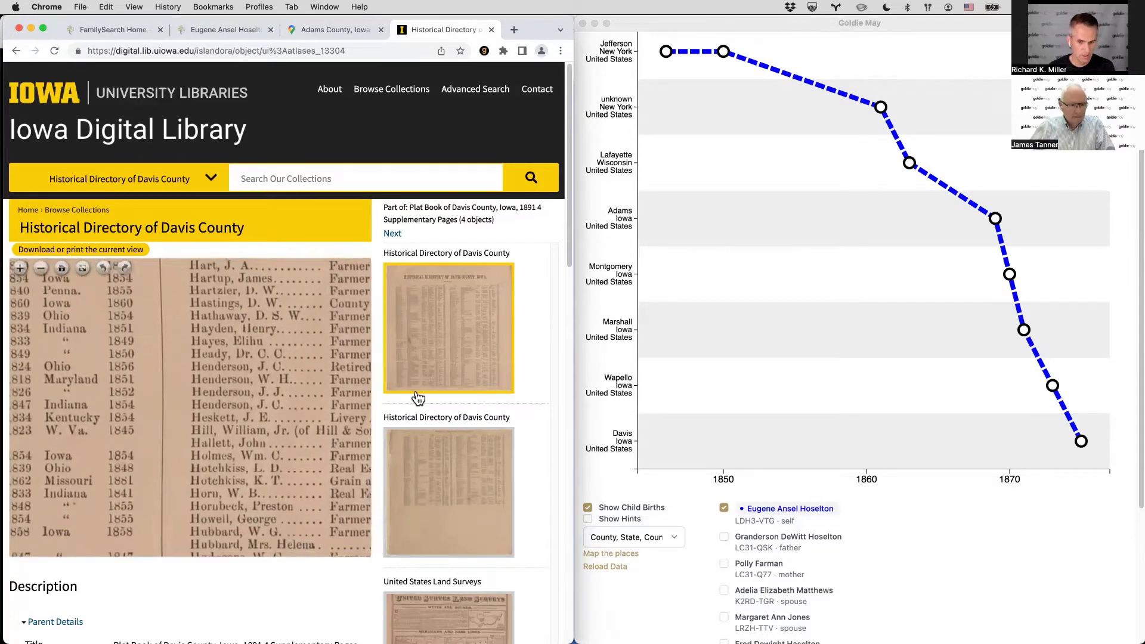
{"action": "scroll", "coordinate": [477, 505], "scroll_direction": "down", "scroll_amount": 10}
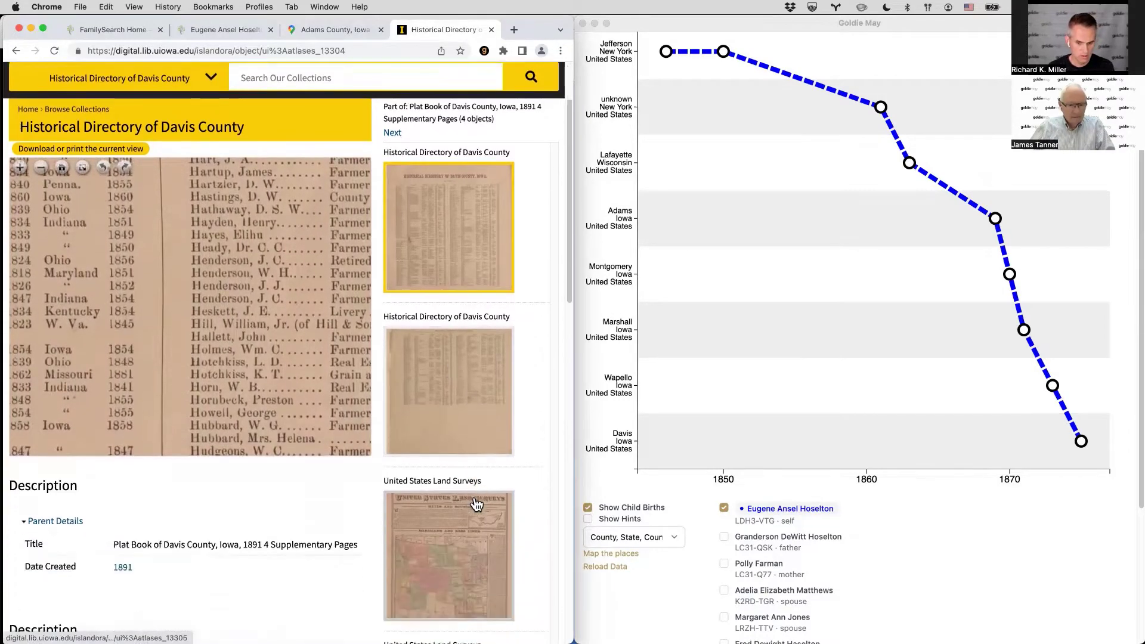
{"action": "scroll", "coordinate": [472, 500], "scroll_direction": "down", "scroll_amount": 2}
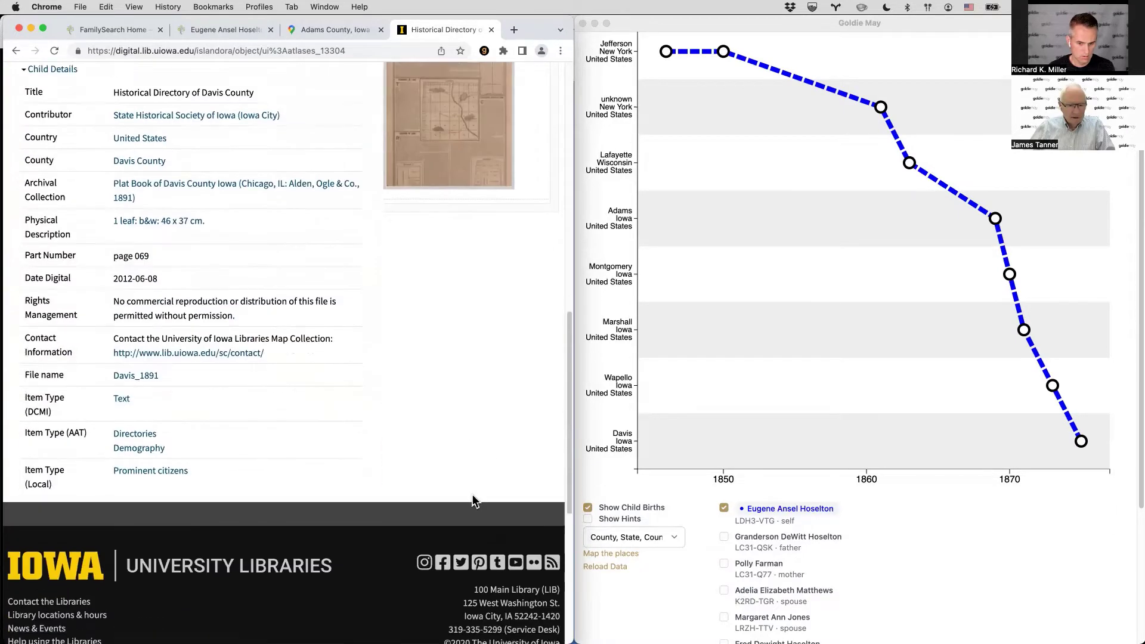
{"action": "scroll", "coordinate": [473, 500], "scroll_direction": "up", "scroll_amount": 2}
{"action": "key", "text": "super+Left"}
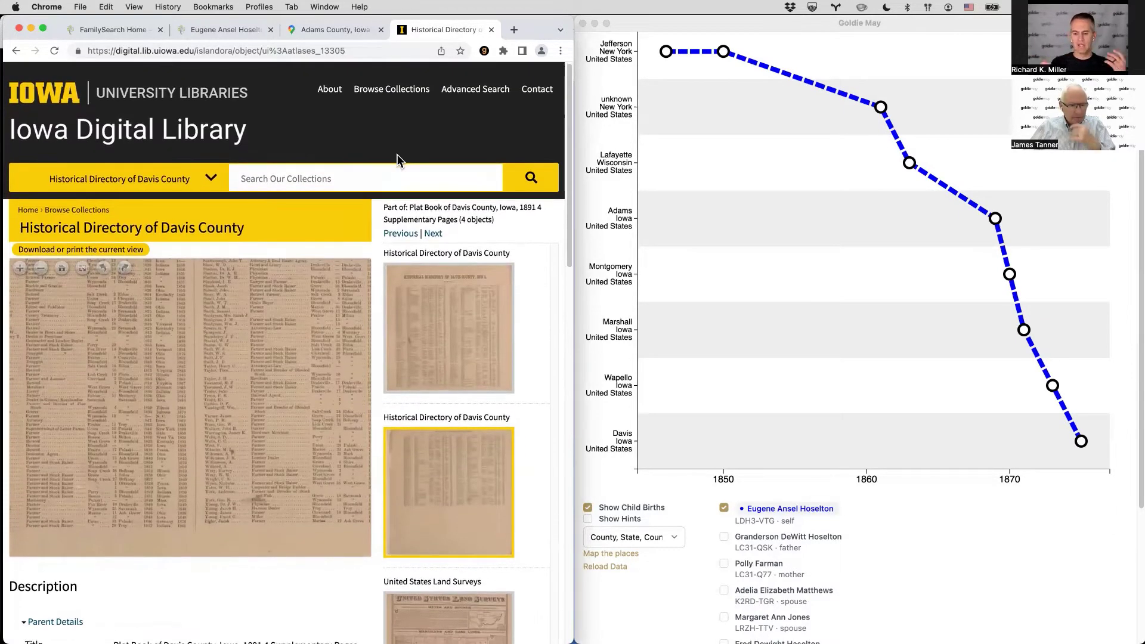
{"action": "left_click", "coordinate": [1079, 441]}
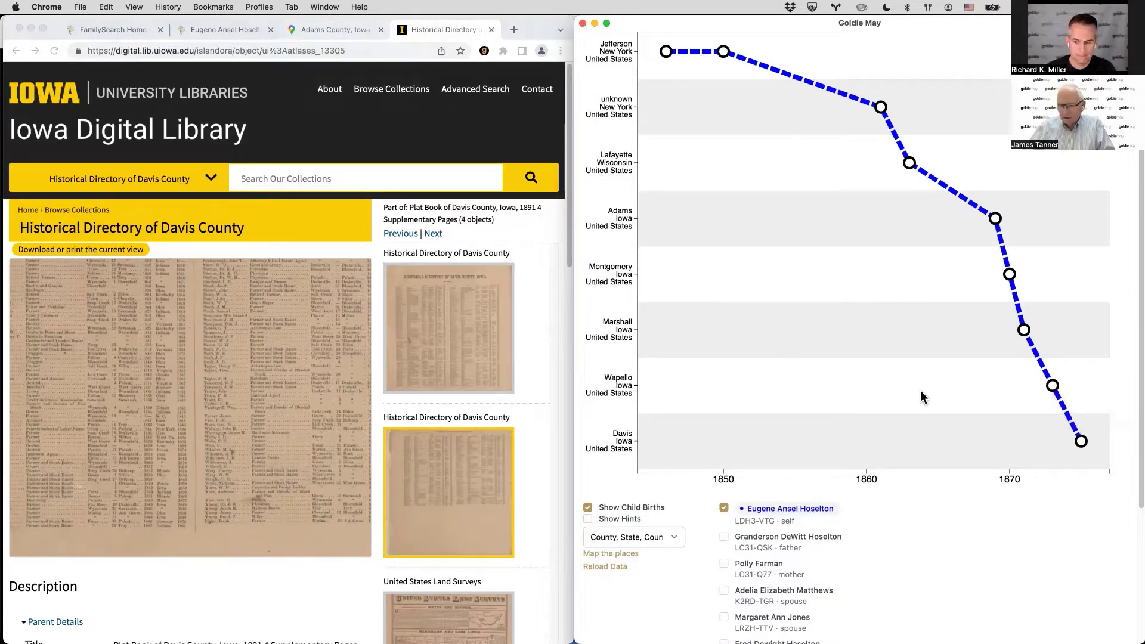
{"action": "mouse_move", "coordinate": [1081, 441]}
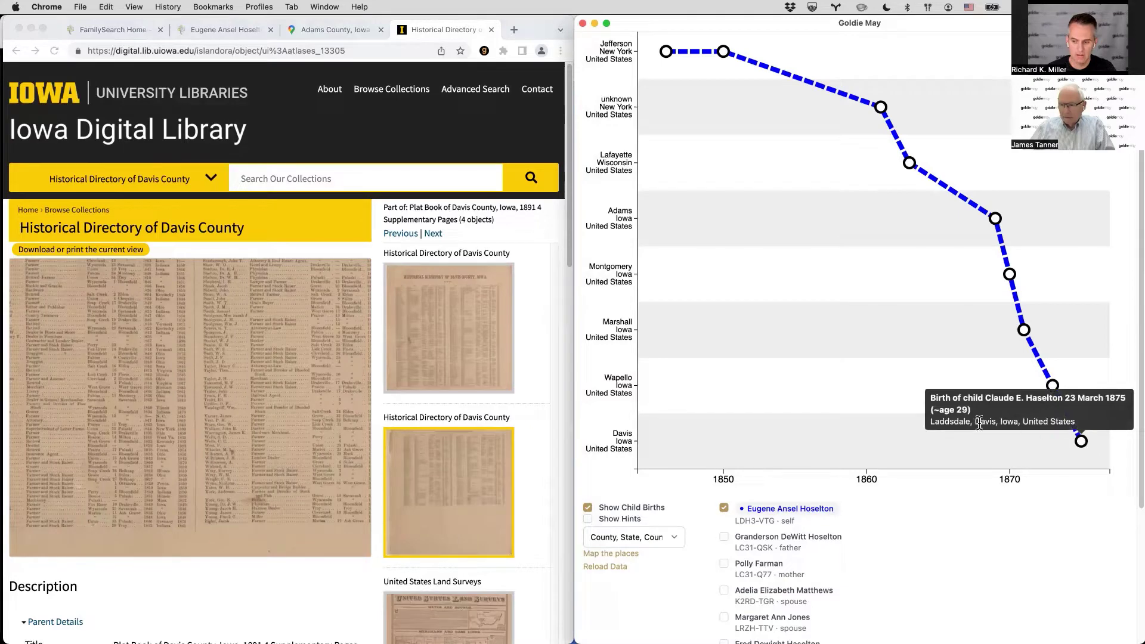
Return to the Davis County search results and review the migration chart.
{"action": "left_click", "coordinate": [385, 447]}
{"action": "key", "text": "super+bracketleft"}
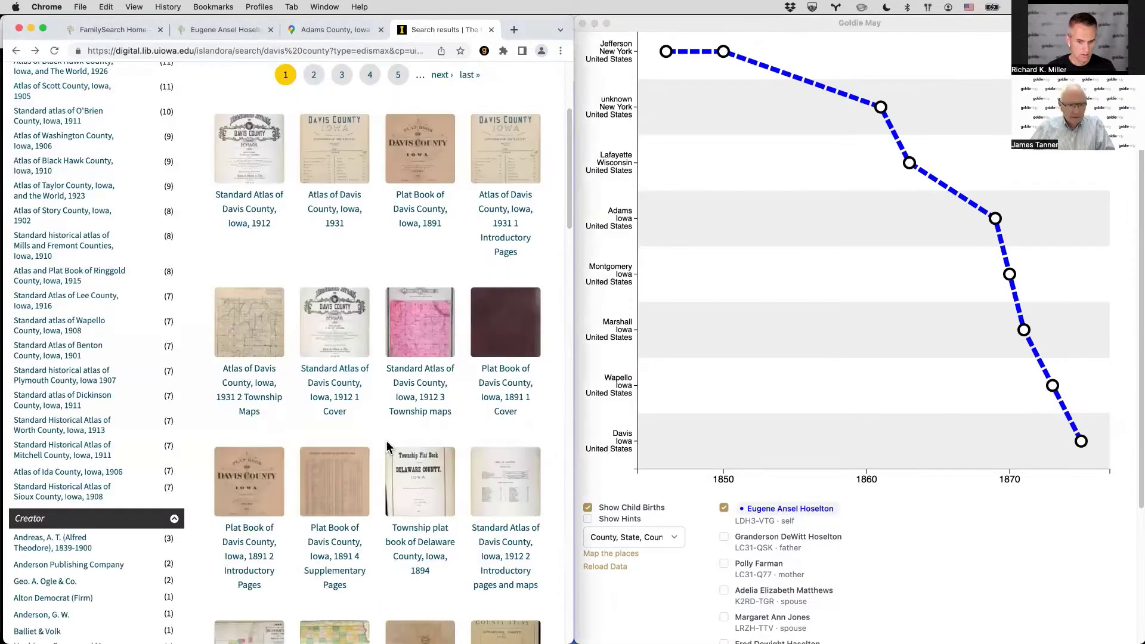
{"action": "scroll", "coordinate": [384, 448], "scroll_direction": "down", "scroll_amount": 5}
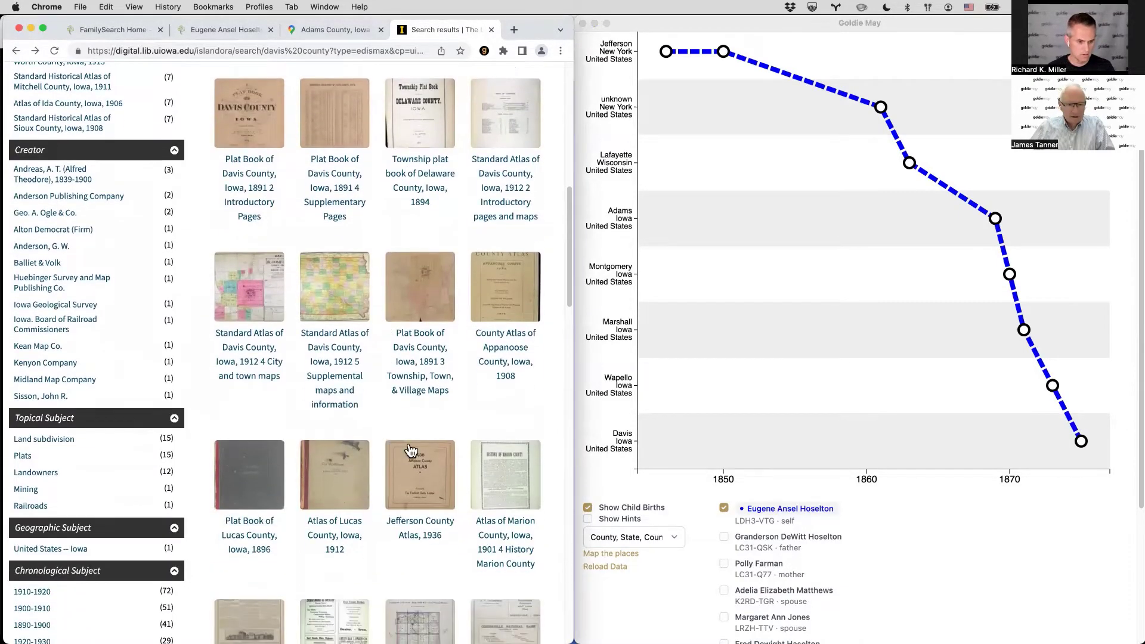
{"action": "scroll", "coordinate": [385, 447], "scroll_direction": "down", "scroll_amount": 1}
{"action": "left_click", "coordinate": [1006, 441]}
{"action": "mouse_move", "coordinate": [1055, 387]}
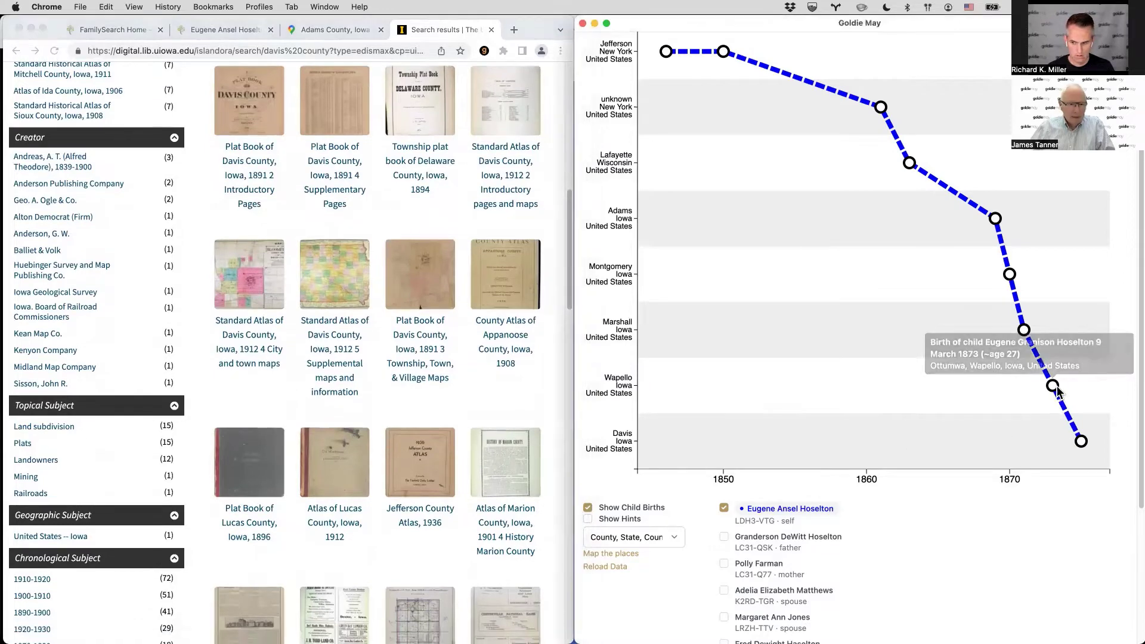
{"action": "scroll", "coordinate": [444, 434], "scroll_direction": "down", "scroll_amount": 7}
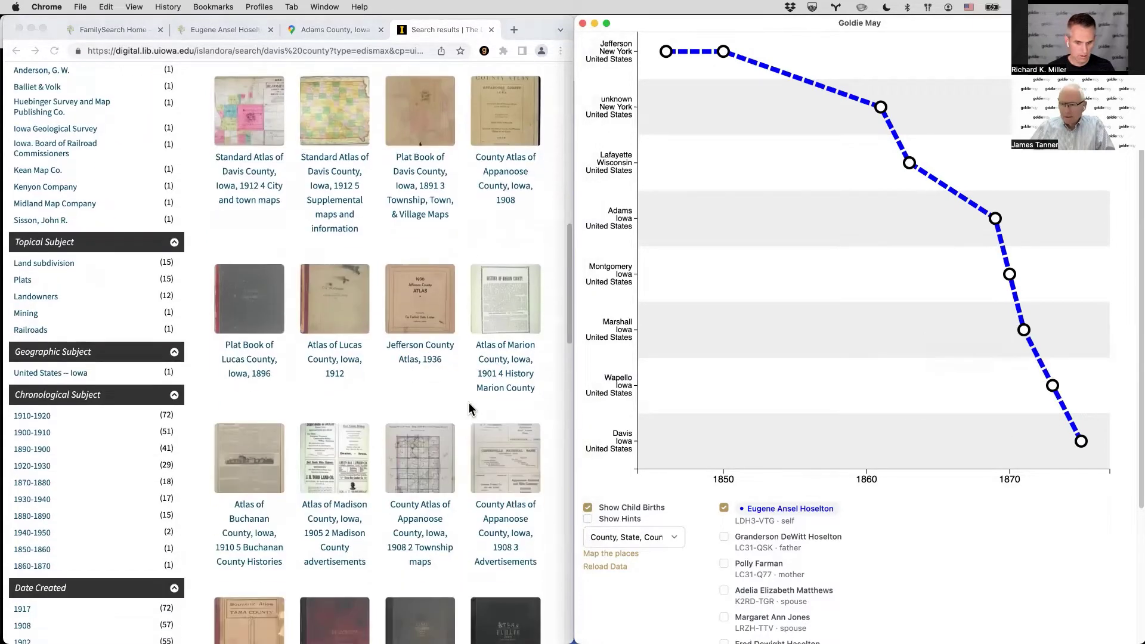
{"action": "scroll", "coordinate": [444, 434], "scroll_direction": "down", "scroll_amount": 3}
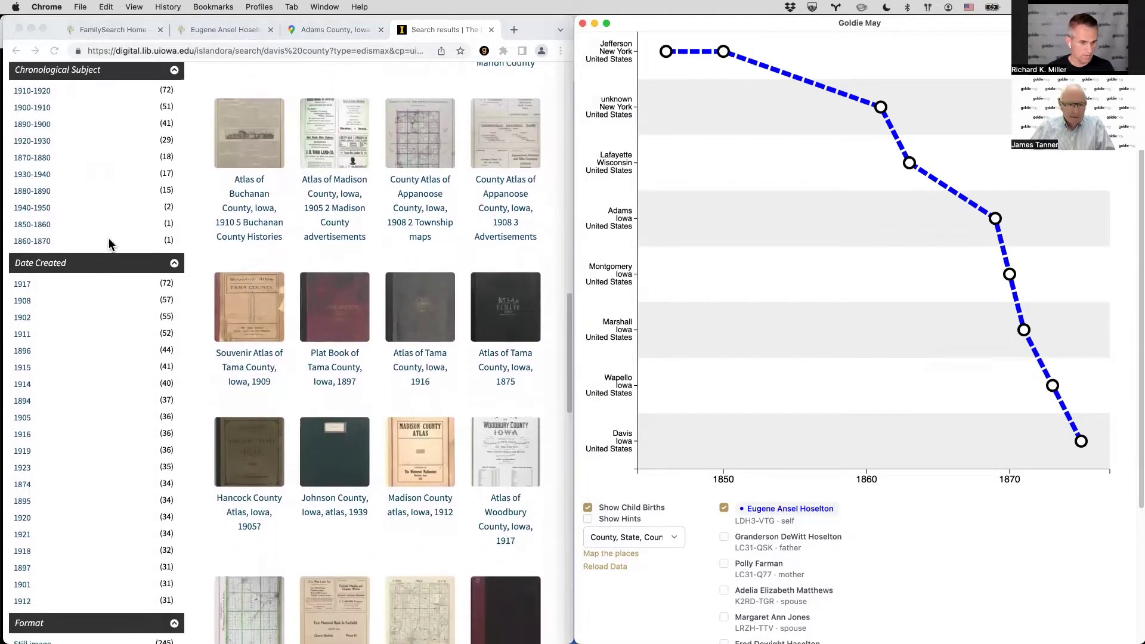
Search the collections for 'wapello map' and open the Map of Wapello County, Iowa, 1893.
{"action": "left_click", "coordinate": [35, 190]}
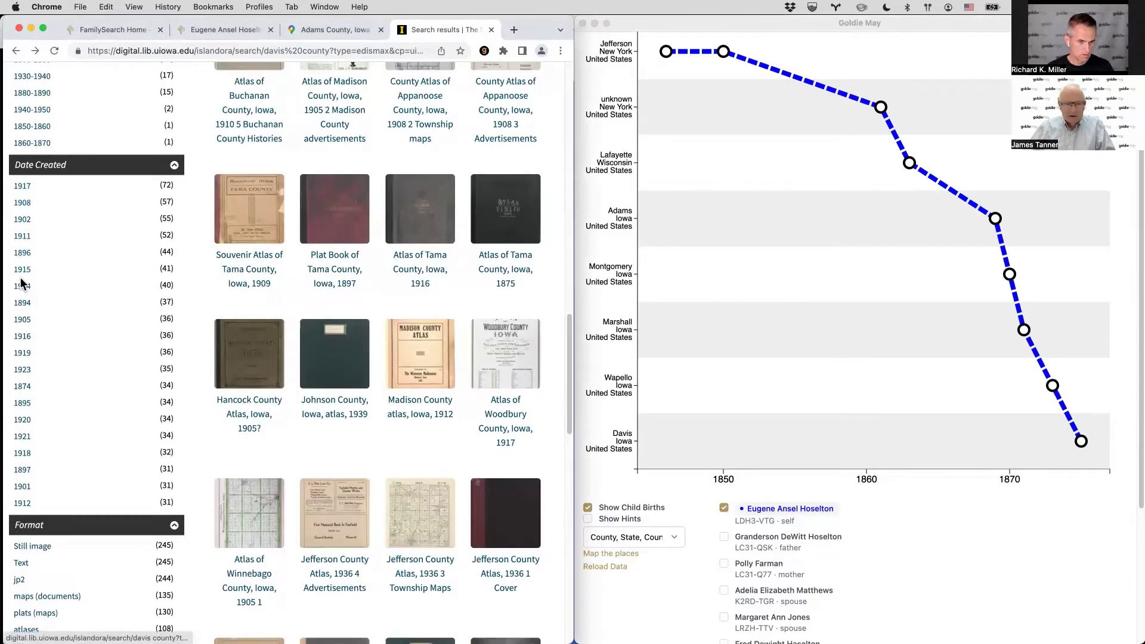
{"action": "scroll", "coordinate": [22, 283], "scroll_direction": "up", "scroll_amount": 3}
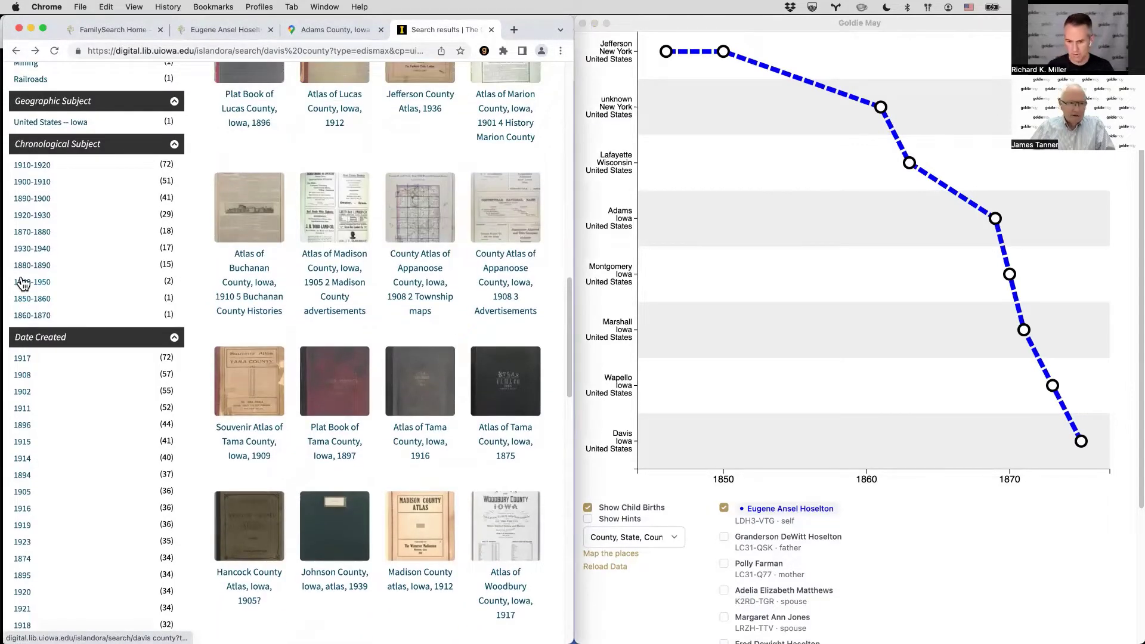
{"action": "scroll", "coordinate": [356, 277], "scroll_direction": "up", "scroll_amount": 15}
{"action": "left_click", "coordinate": [348, 175]}
{"action": "type", "text": "wapello"}
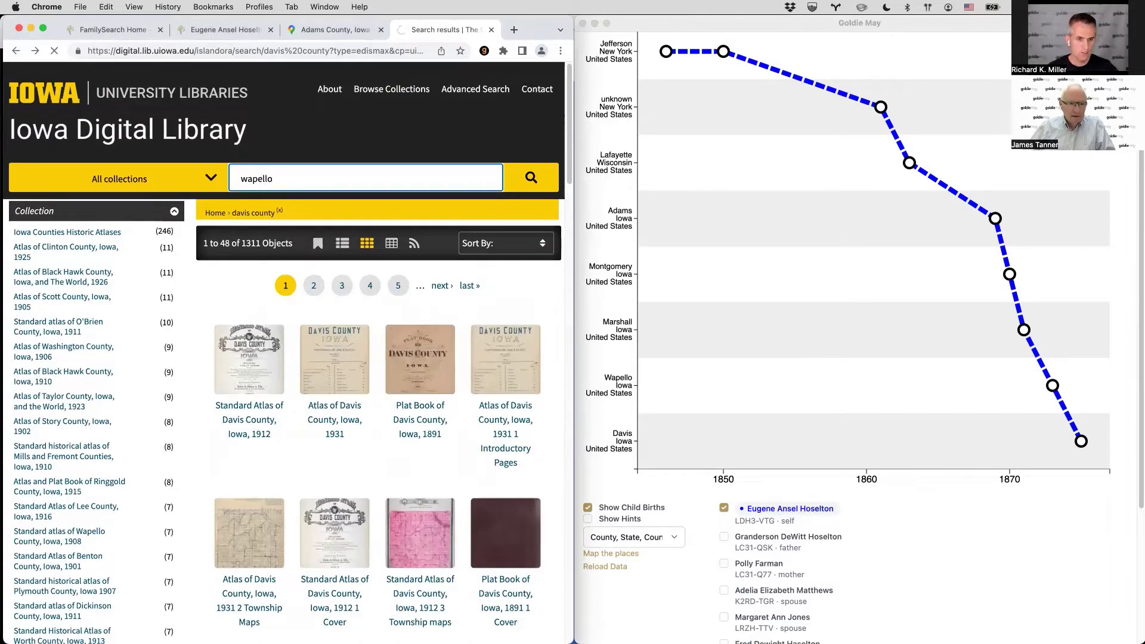
{"action": "scroll", "coordinate": [366, 182], "scroll_direction": "down", "scroll_amount": 20}
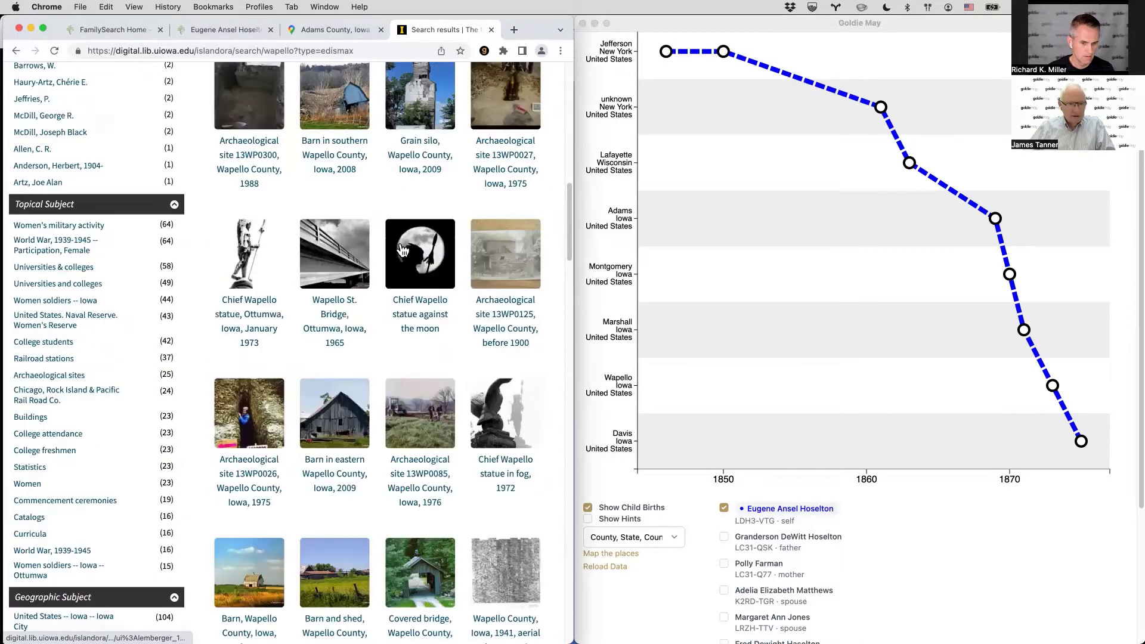
{"action": "scroll", "coordinate": [370, 184], "scroll_direction": "up", "scroll_amount": 20}
{"action": "left_click", "coordinate": [347, 180]}
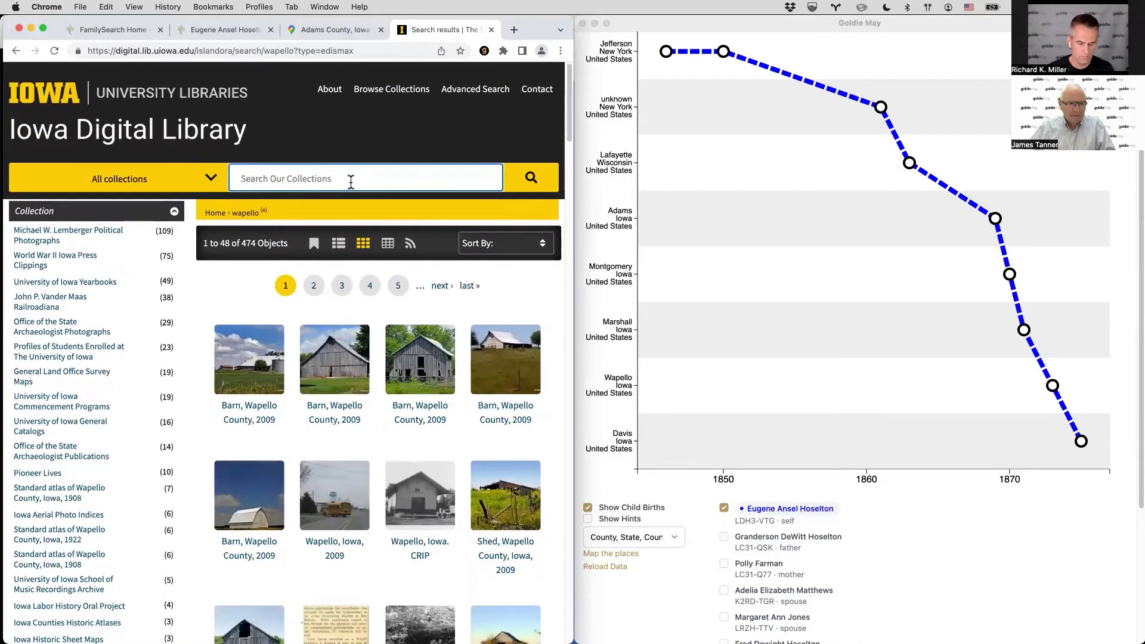
{"action": "type", "text": "wapello map"}
{"action": "key", "text": "Return"}
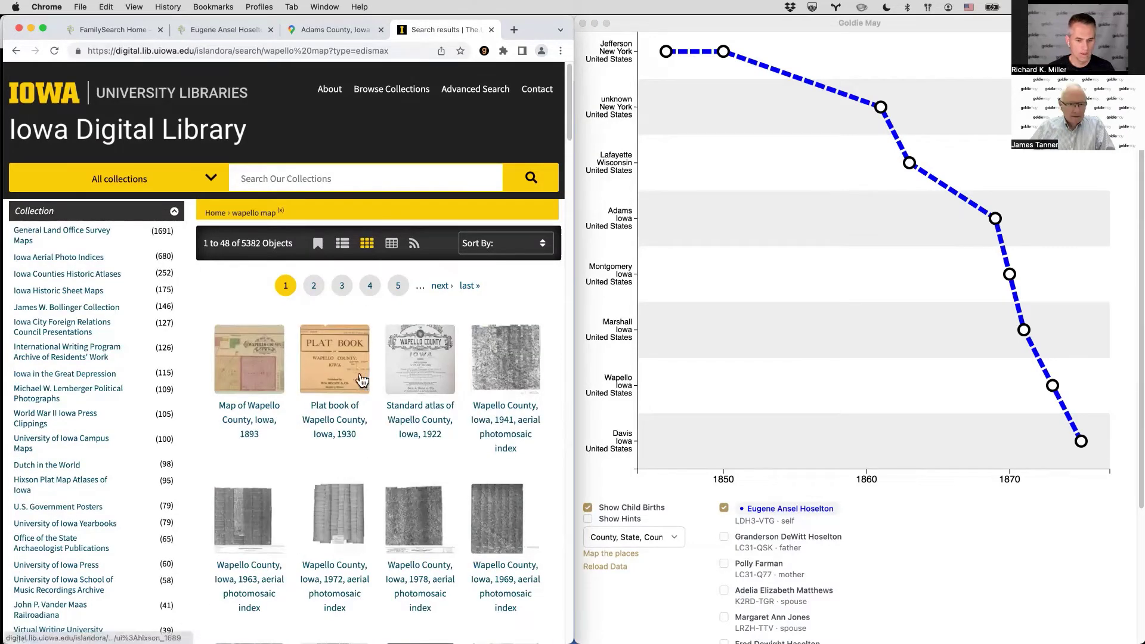
{"action": "left_click", "coordinate": [255, 392]}
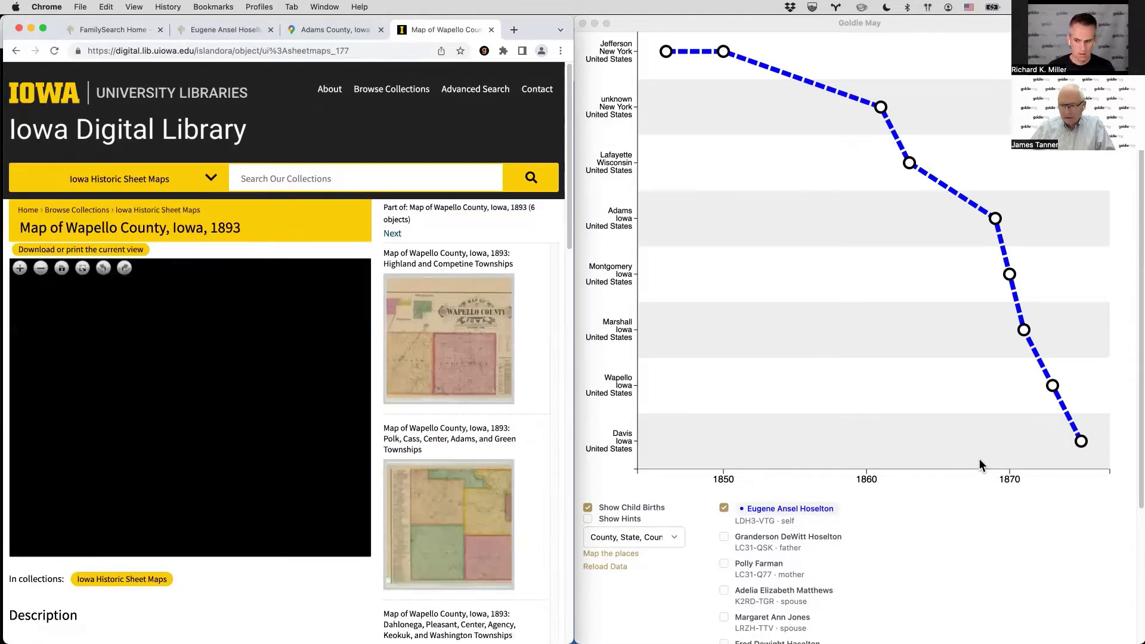
{"action": "left_click", "coordinate": [982, 466]}
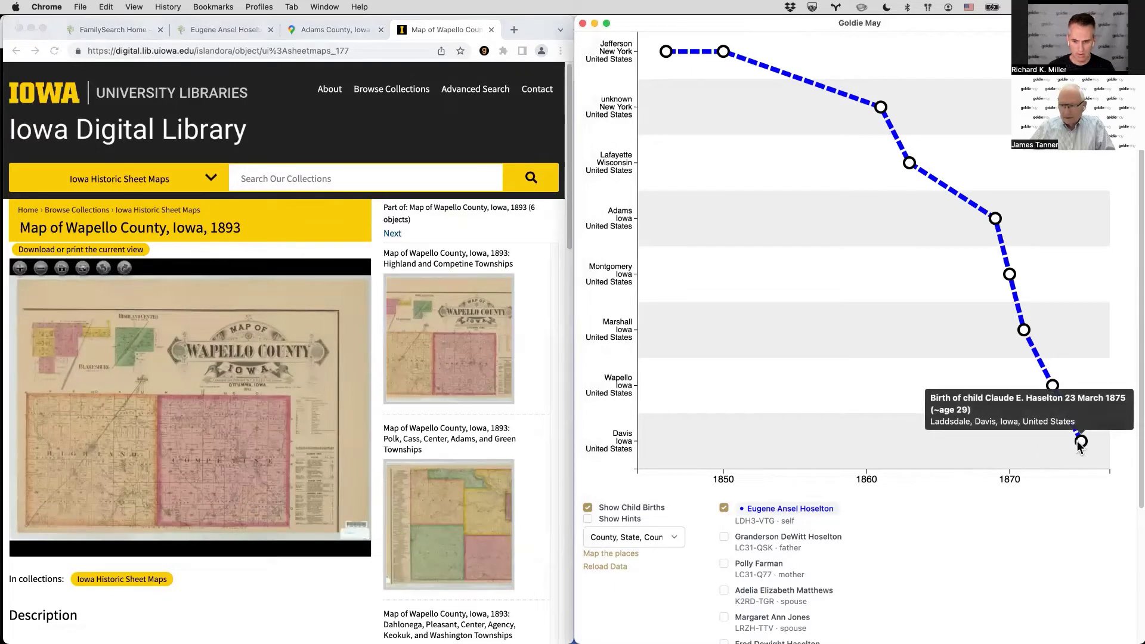
{"action": "mouse_move", "coordinate": [1050, 385]}
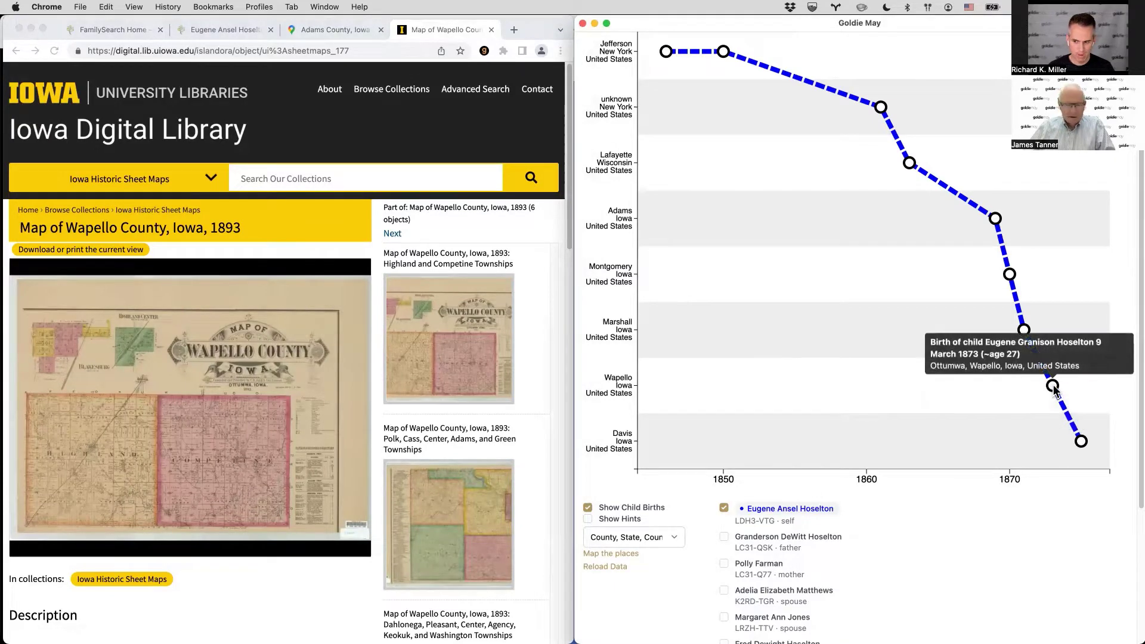
{"action": "scroll", "coordinate": [910, 380], "scroll_direction": "down", "scroll_amount": 5}
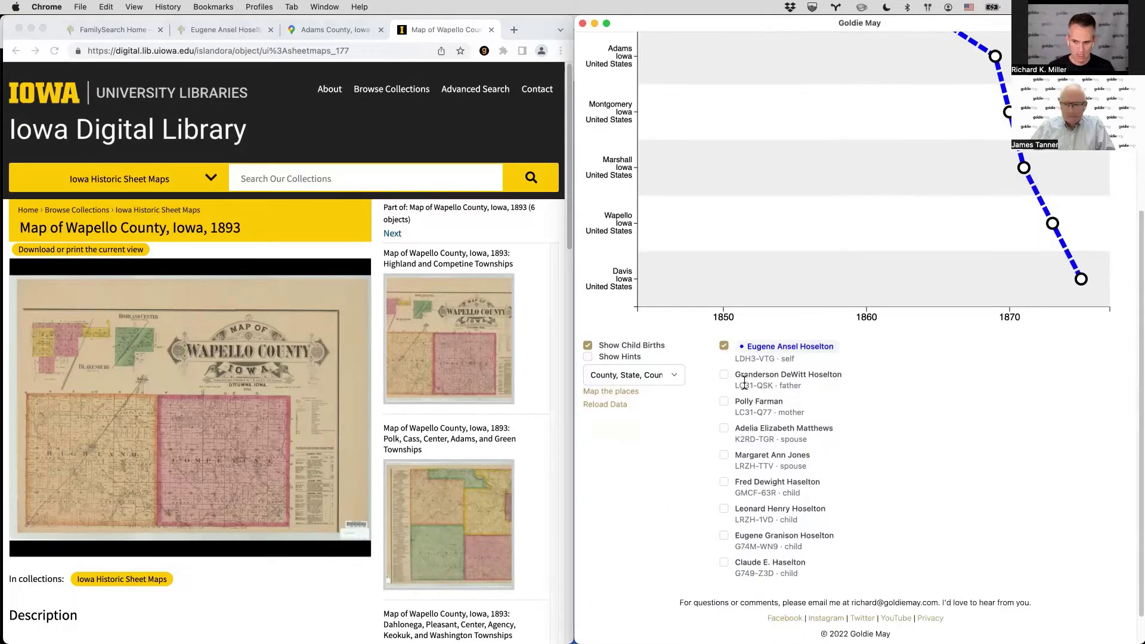
{"action": "left_click", "coordinate": [723, 535]}
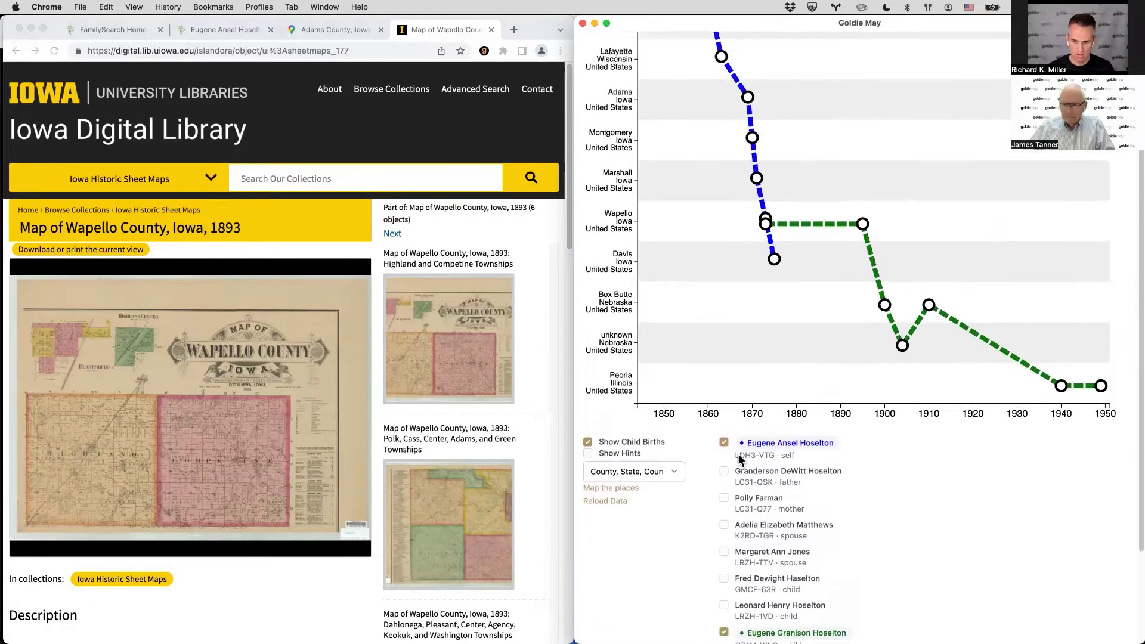
{"action": "mouse_move", "coordinate": [863, 226]}
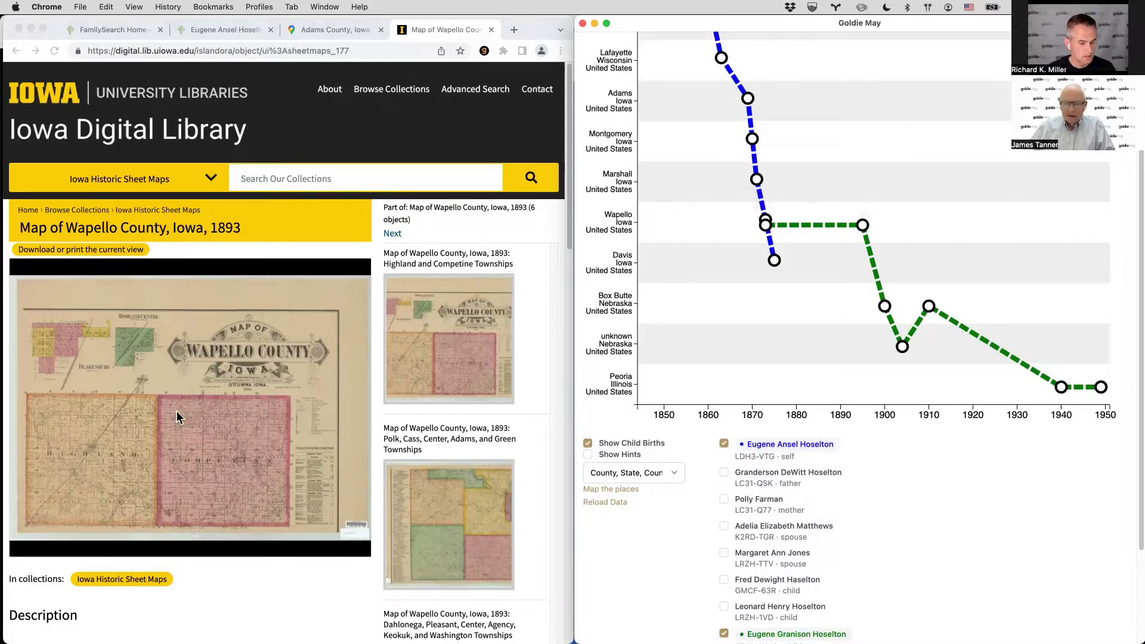
{"action": "scroll", "coordinate": [469, 419], "scroll_direction": "down", "scroll_amount": 6}
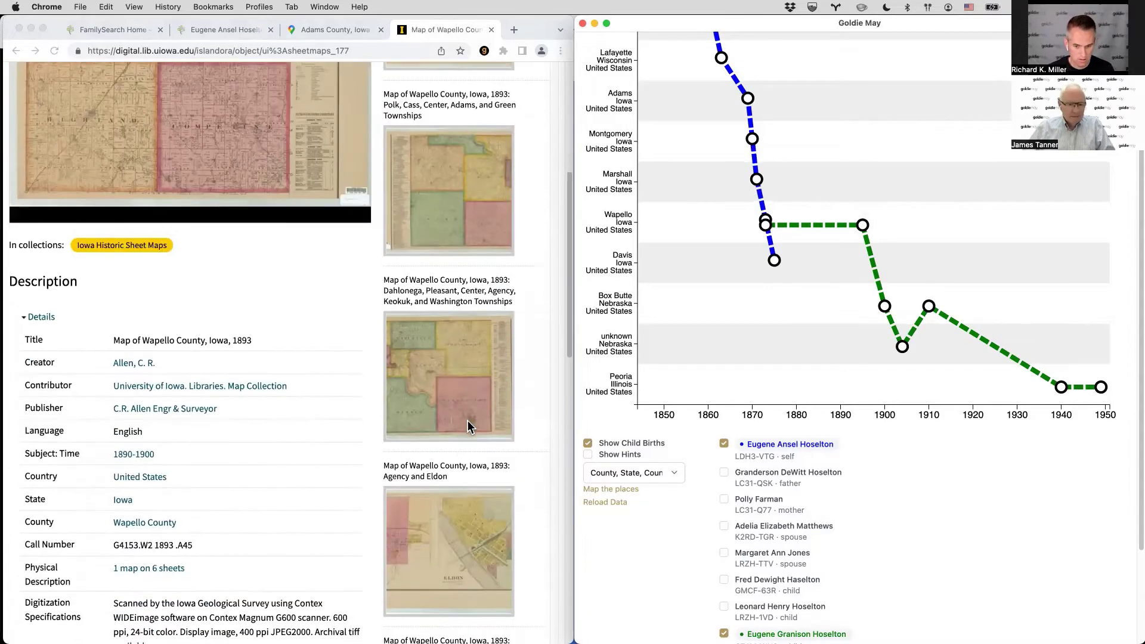
{"action": "scroll", "coordinate": [464, 417], "scroll_direction": "down", "scroll_amount": 8}
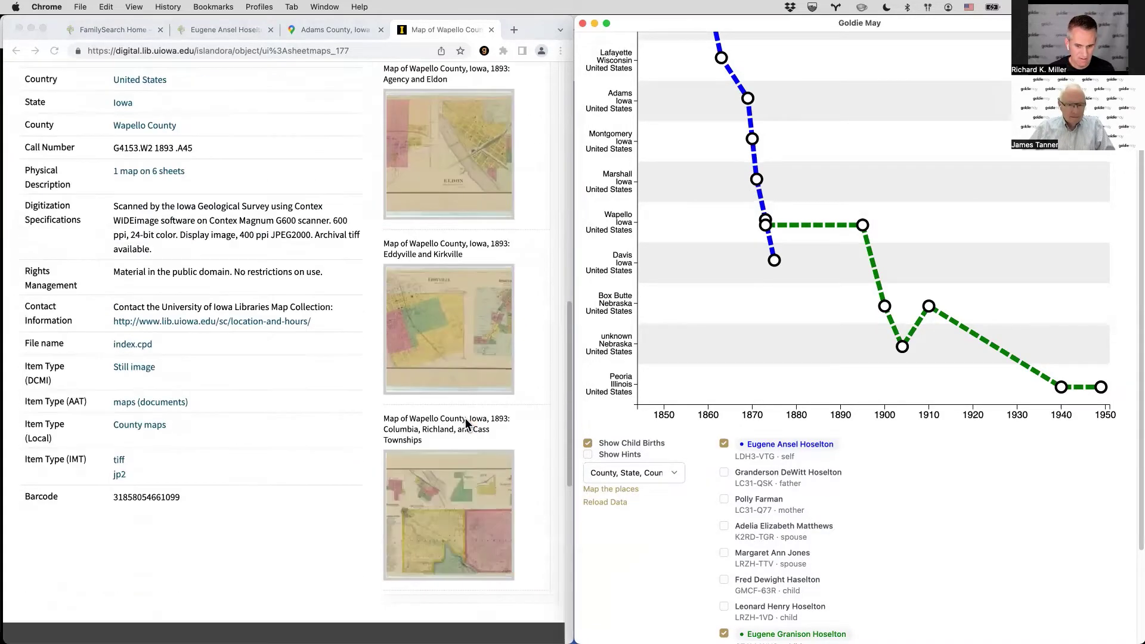
{"action": "scroll", "coordinate": [464, 418], "scroll_direction": "up", "scroll_amount": 8}
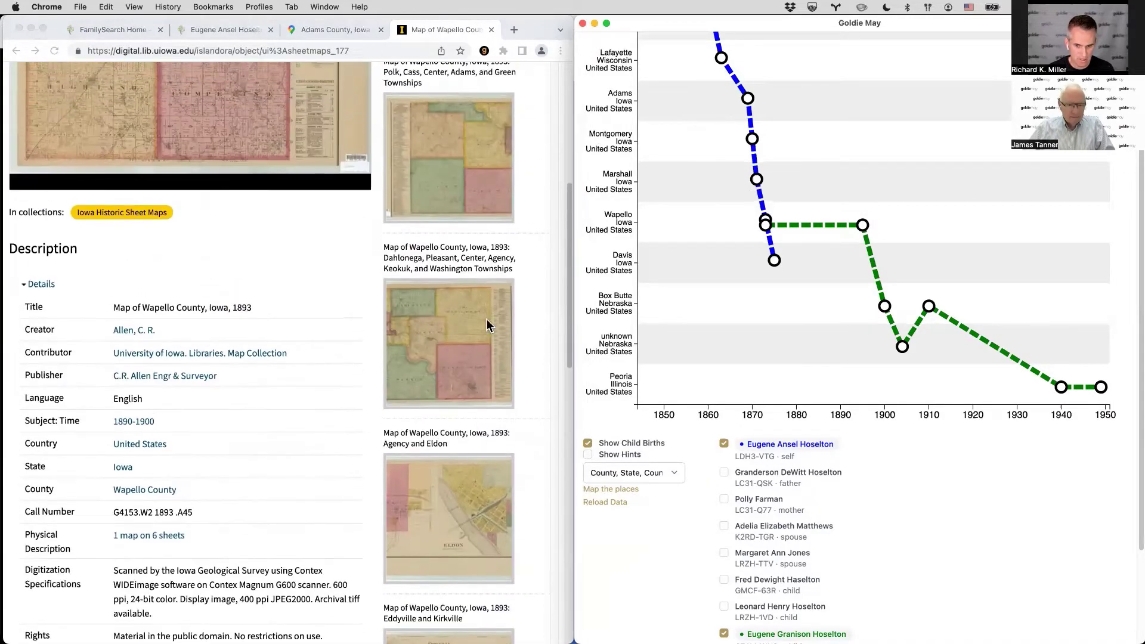
{"action": "left_click", "coordinate": [485, 318]}
{"action": "scroll", "coordinate": [487, 322], "scroll_direction": "up", "scroll_amount": 6}
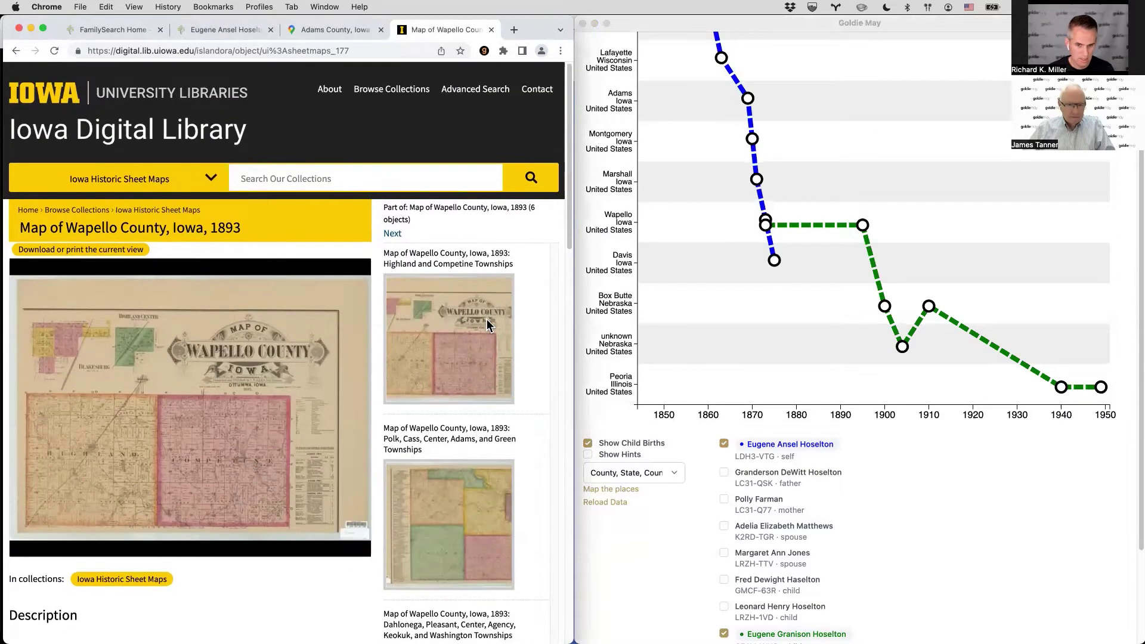
Browse the Wapello map sheets, then open the Dahlonega through Washington Townships sheet.
{"action": "left_click", "coordinate": [392, 222]}
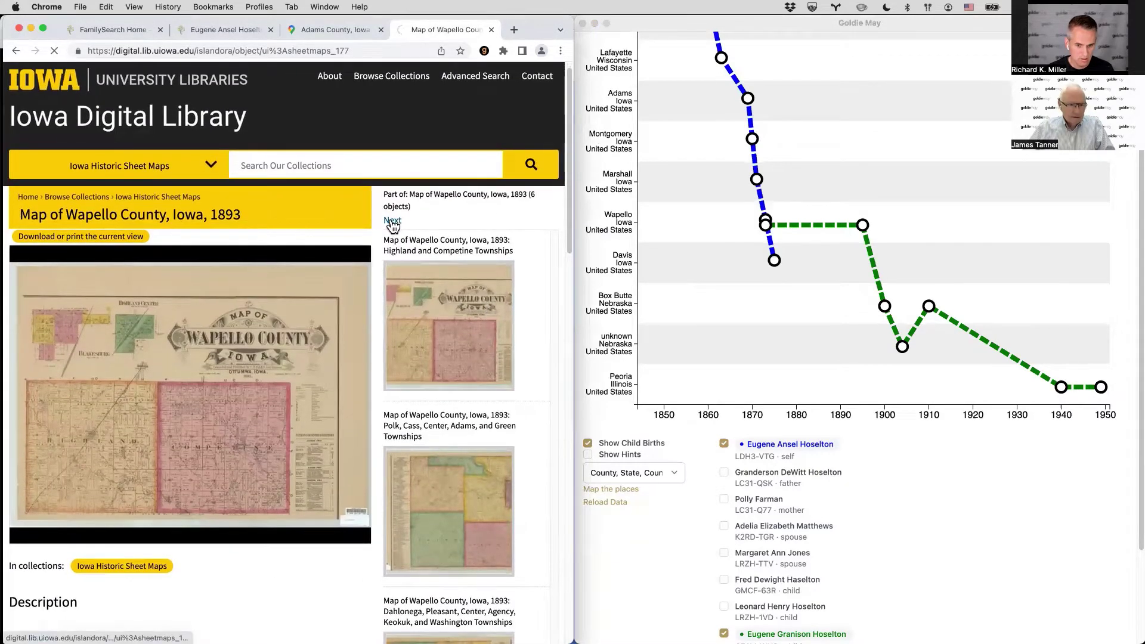
{"action": "scroll", "coordinate": [238, 333], "scroll_direction": "down", "scroll_amount": 1}
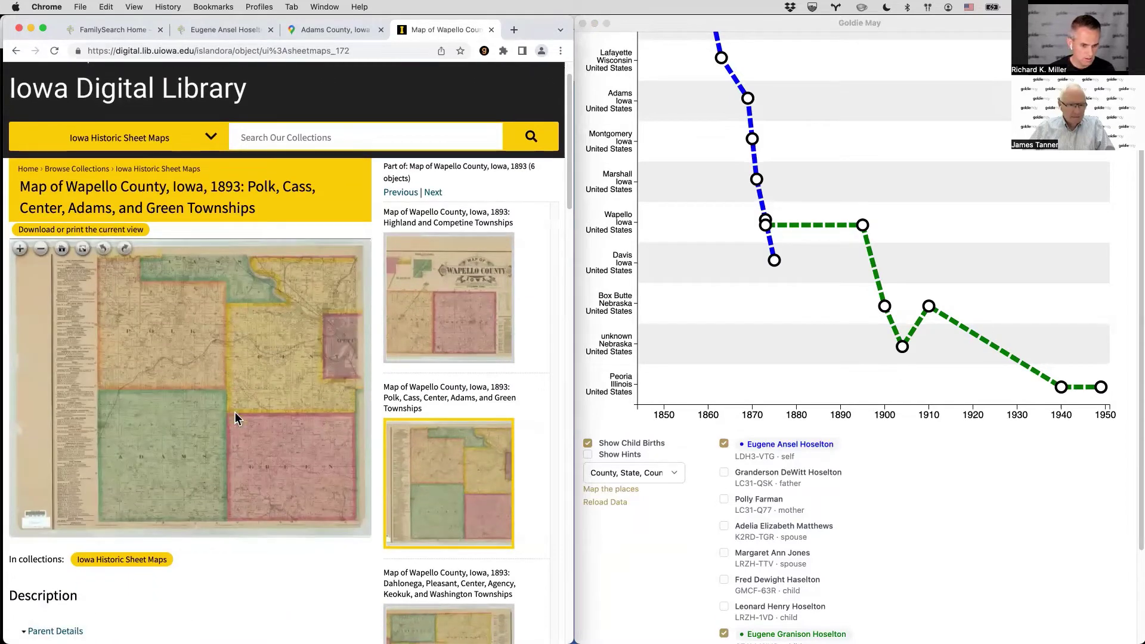
{"action": "scroll", "coordinate": [213, 406], "scroll_direction": "up", "scroll_amount": 5}
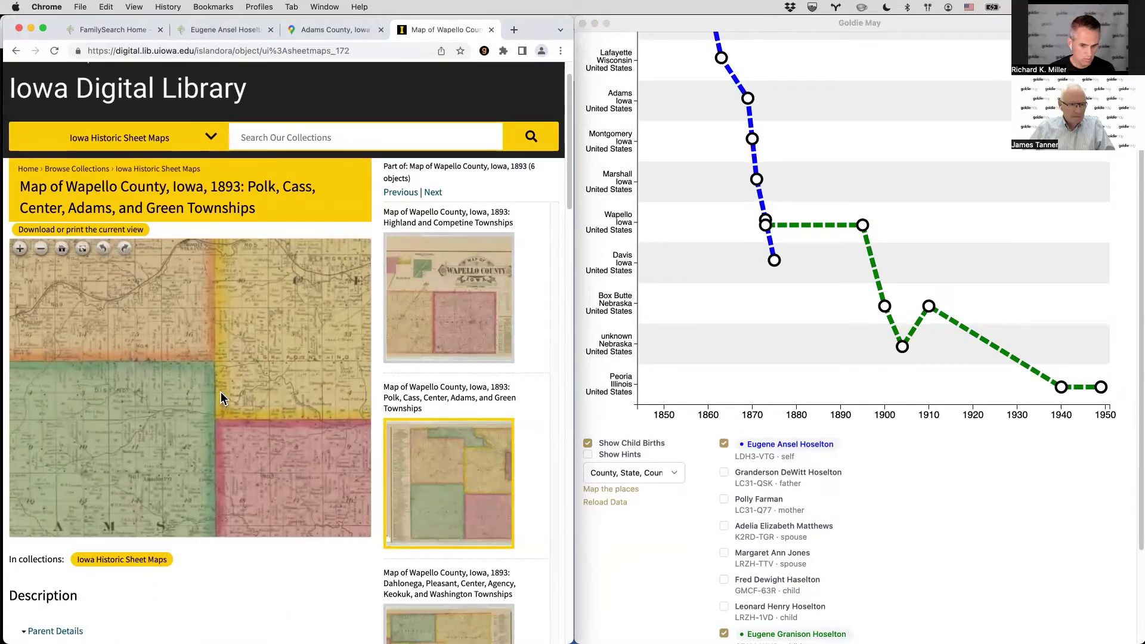
{"action": "left_click", "coordinate": [446, 466]}
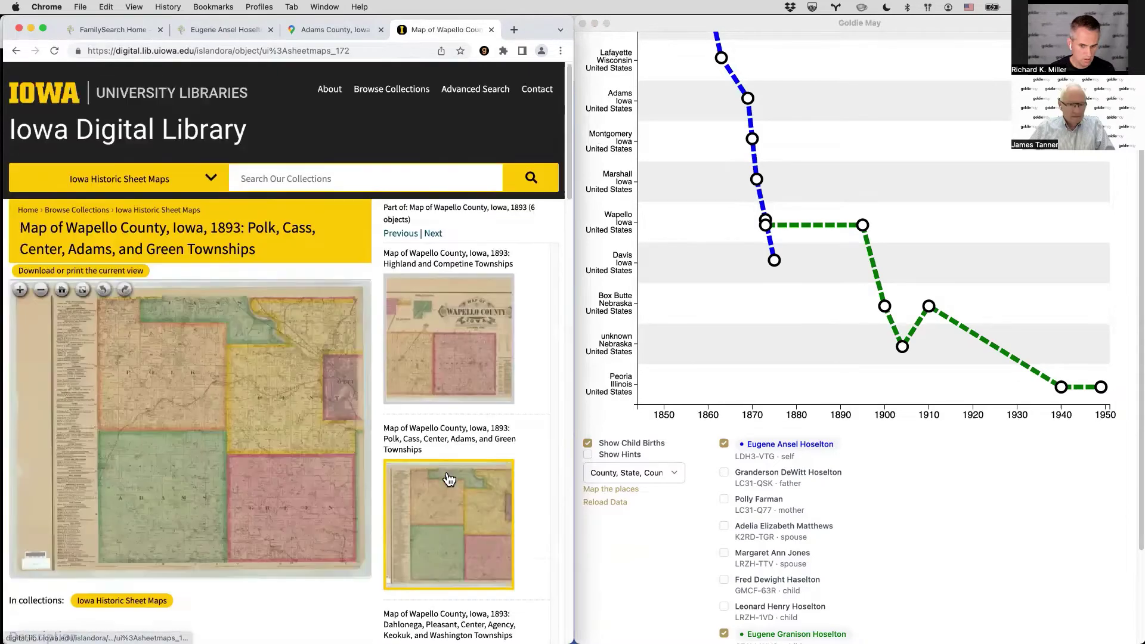
{"action": "left_click", "coordinate": [861, 219]}
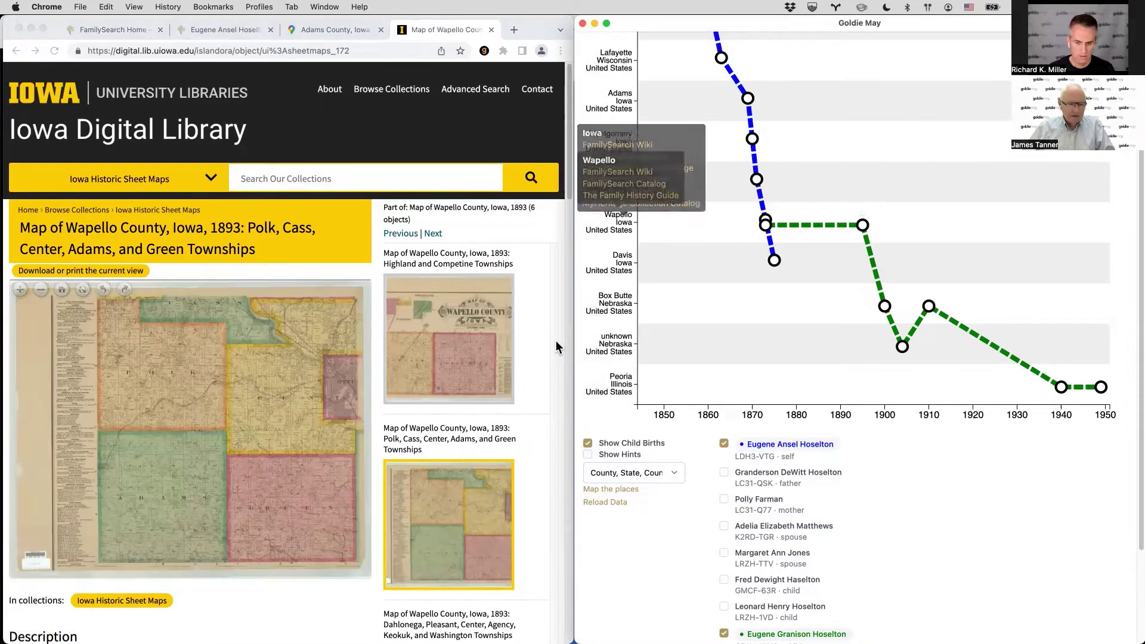
{"action": "scroll", "coordinate": [465, 441], "scroll_direction": "down", "scroll_amount": 3}
{"action": "scroll", "coordinate": [465, 441], "scroll_direction": "down", "scroll_amount": 15}
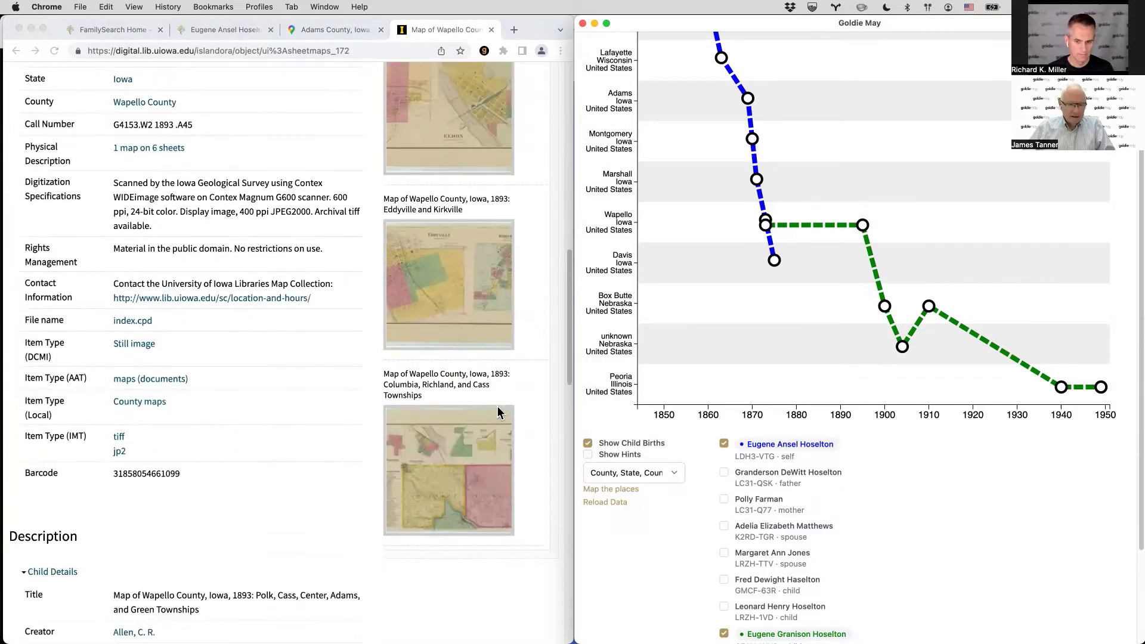
{"action": "scroll", "coordinate": [499, 412], "scroll_direction": "up", "scroll_amount": 18}
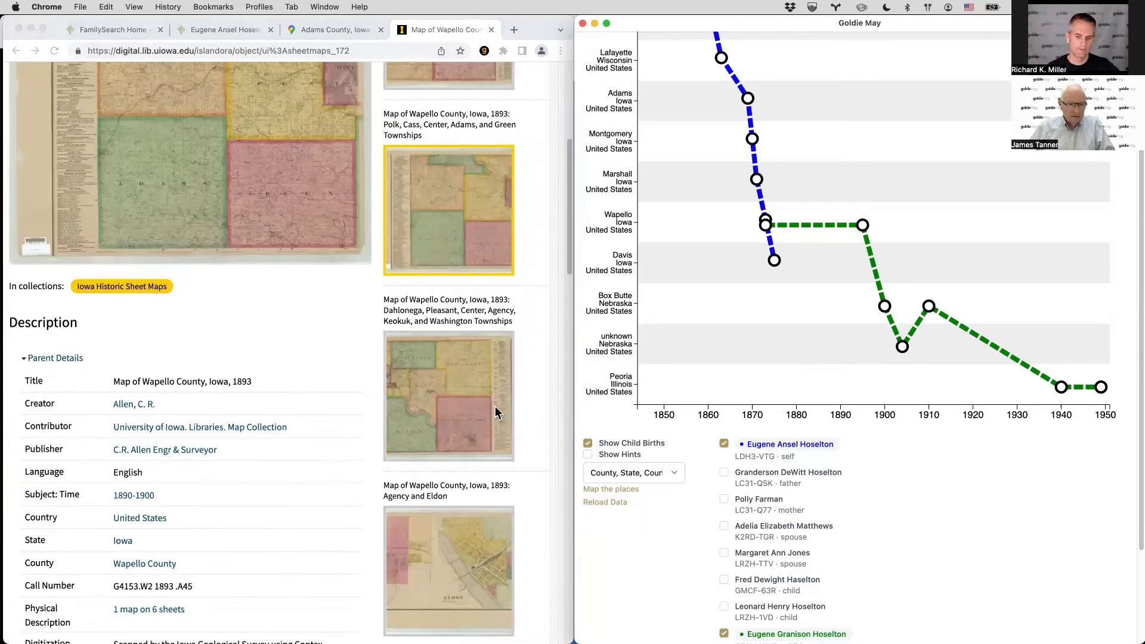
{"action": "left_click", "coordinate": [499, 384]}
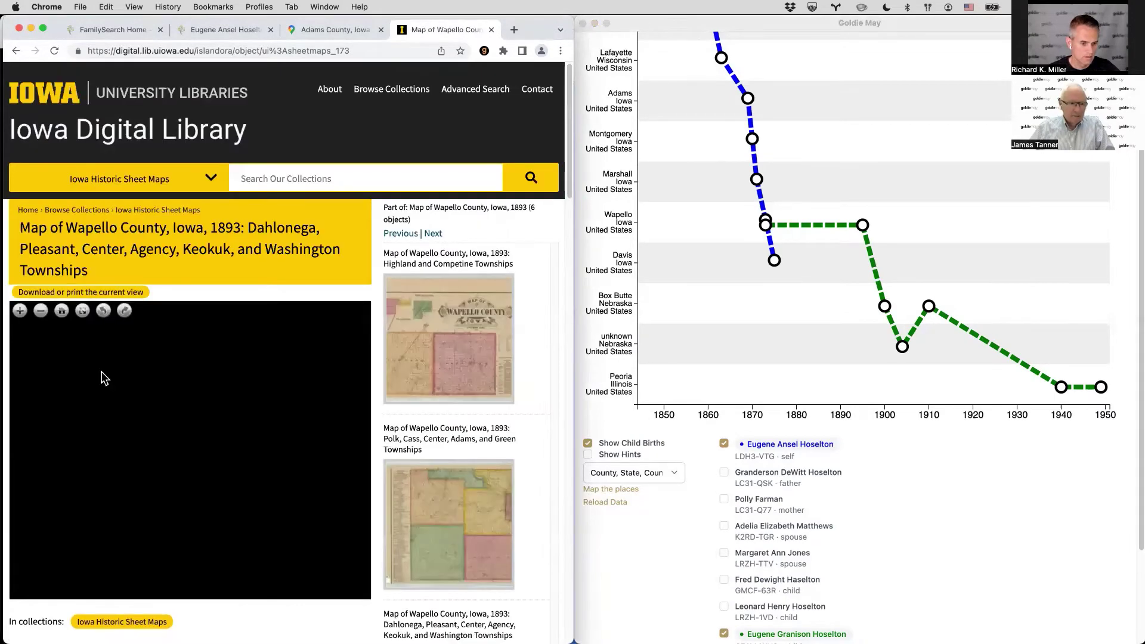
Inspect the 1895 residence and set the chart's place format to City, County, State, Country.
{"action": "scroll", "coordinate": [328, 354], "scroll_direction": "up", "scroll_amount": 5}
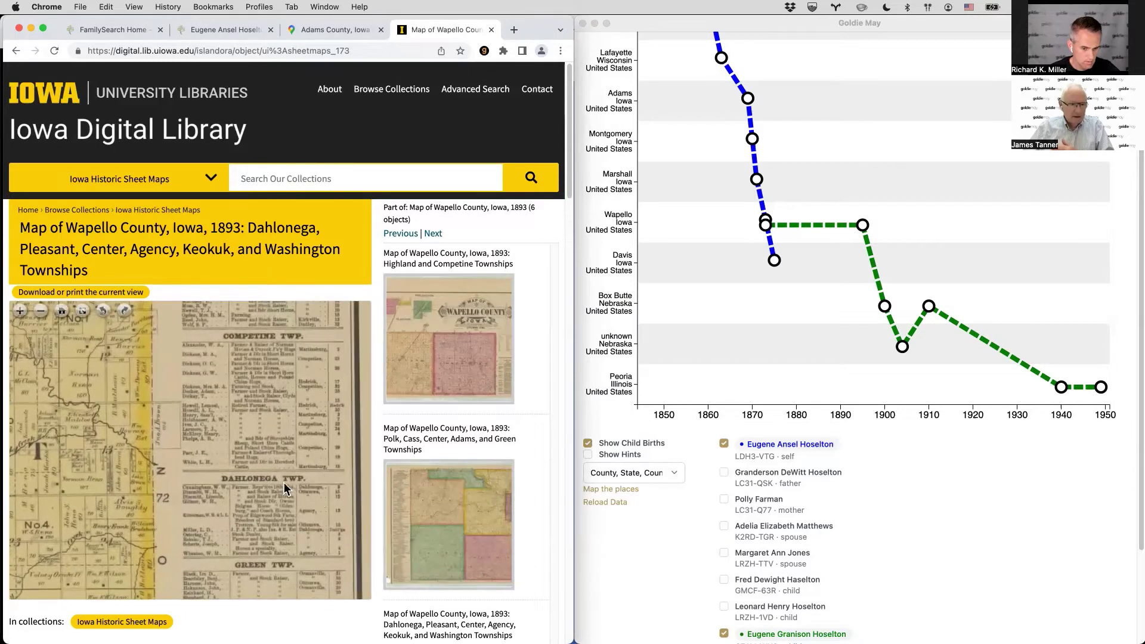
{"action": "left_click", "coordinate": [683, 274]}
{"action": "mouse_move", "coordinate": [861, 225]}
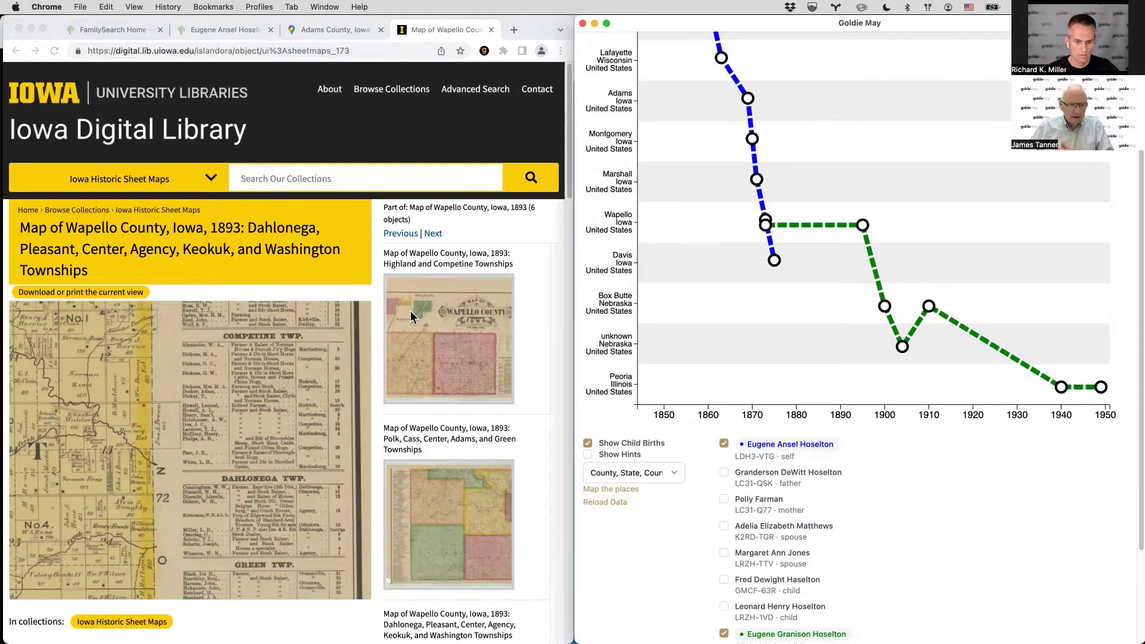
{"action": "left_click", "coordinate": [621, 473]}
{"action": "left_click", "coordinate": [623, 459]}
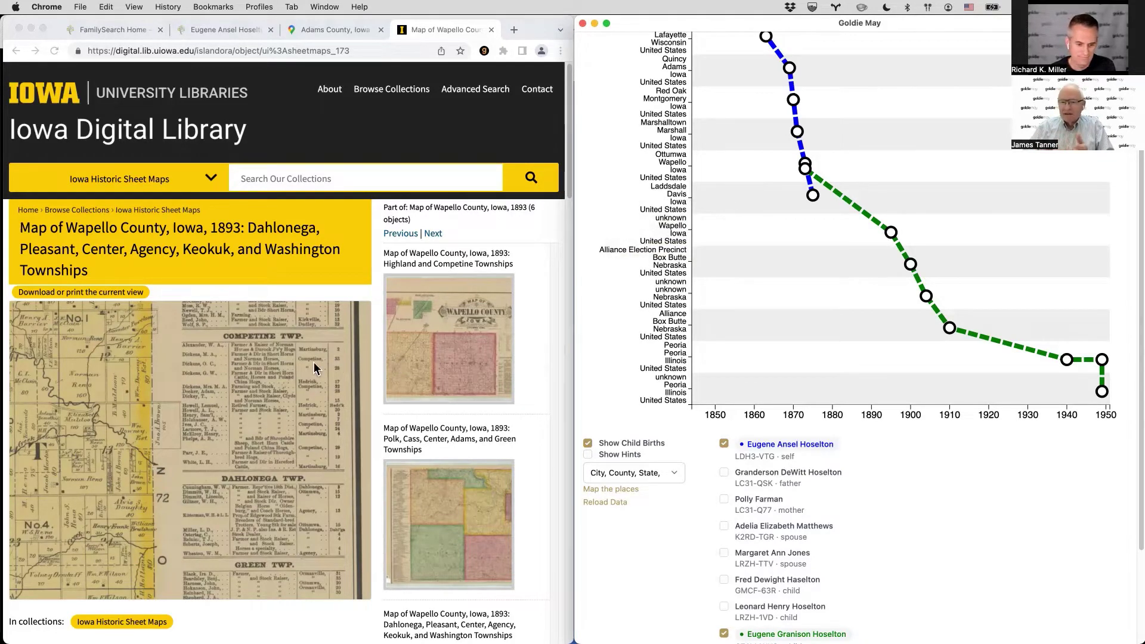
Show the whole township map again and set the chart's place format back to County, State, Country.
{"action": "scroll", "coordinate": [295, 365], "scroll_direction": "down", "scroll_amount": 5}
{"action": "left_click", "coordinate": [286, 391]}
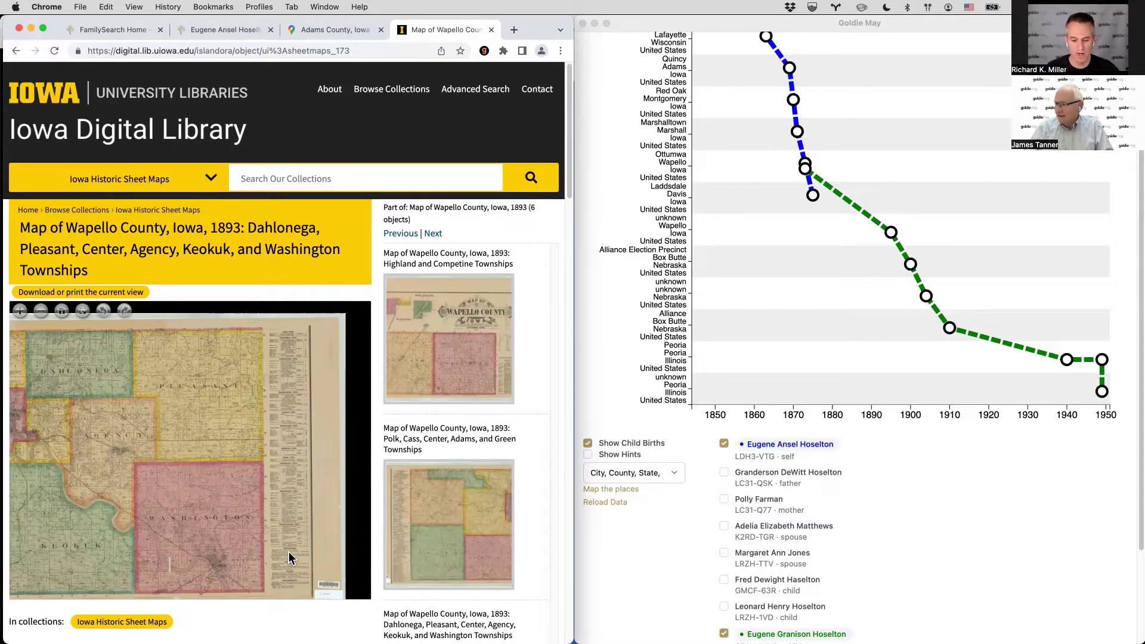
{"action": "left_click", "coordinate": [638, 475]}
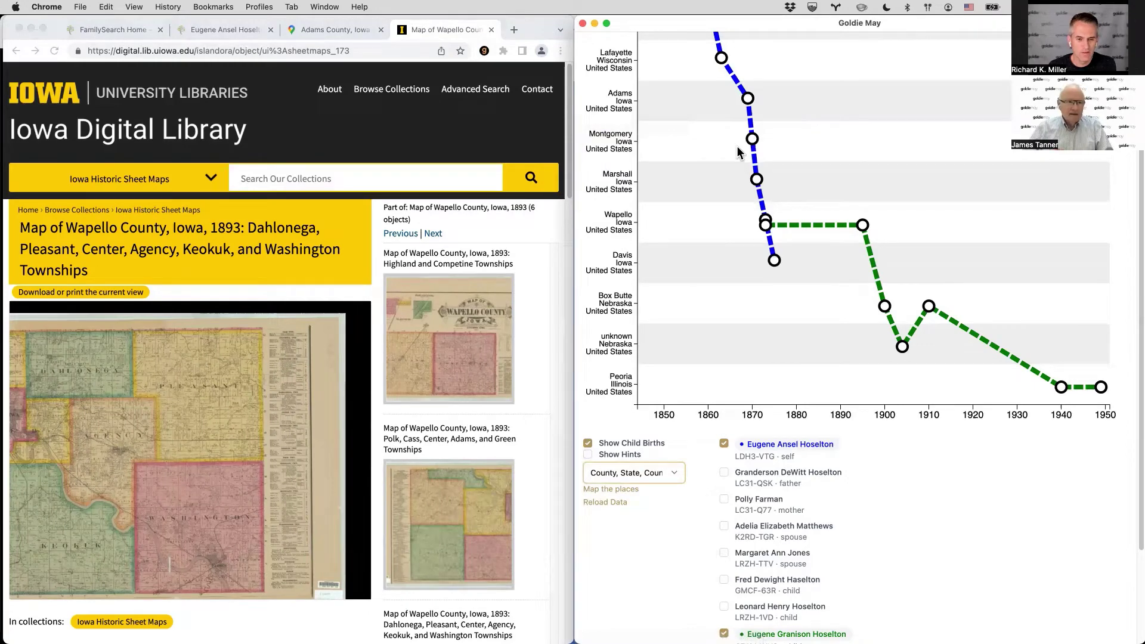
Return to Eugene Ansel Hoselton's FamilySearch page showing his 1846 Ellisburg, New York birth.
{"action": "left_click", "coordinate": [211, 27]}
{"action": "left_click", "coordinate": [211, 29]}
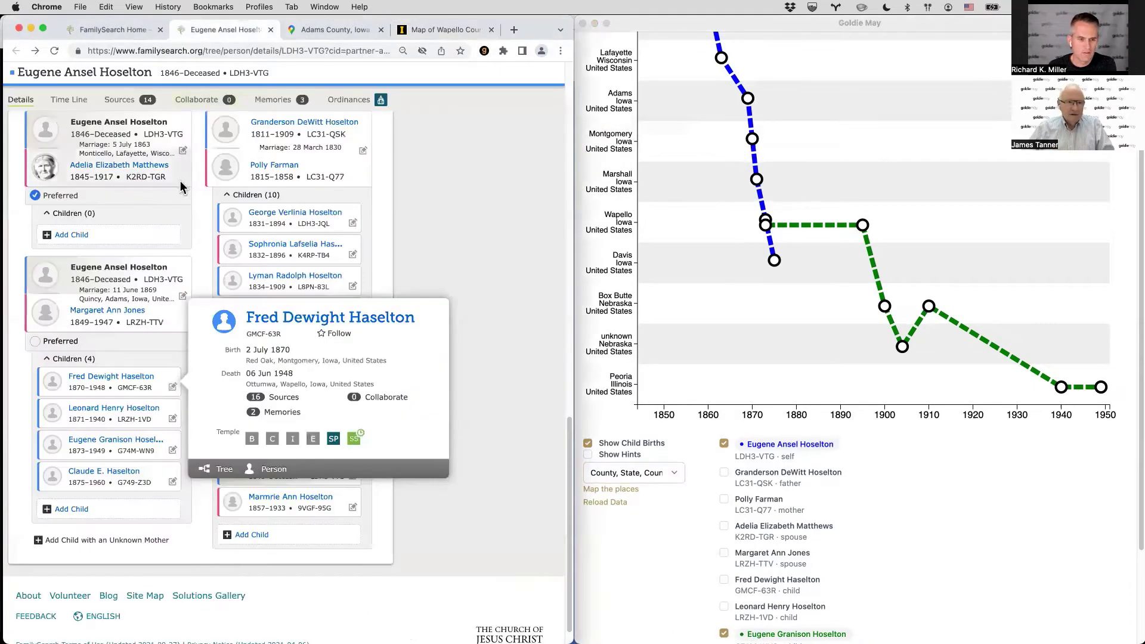
{"action": "scroll", "coordinate": [459, 173], "scroll_direction": "up", "scroll_amount": 1}
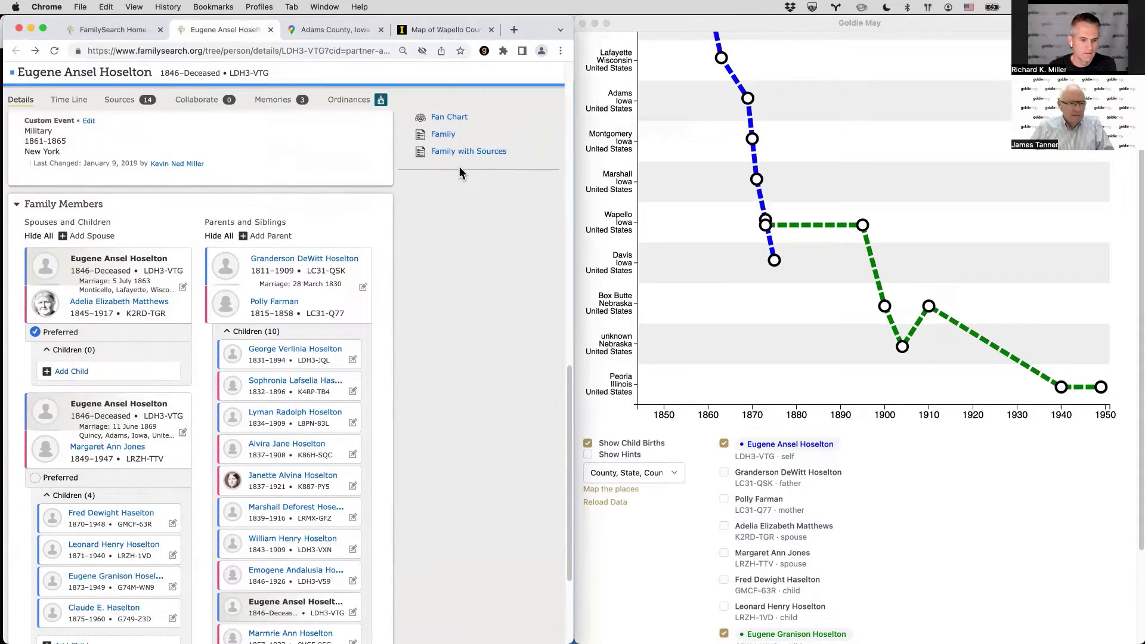
{"action": "scroll", "coordinate": [320, 173], "scroll_direction": "up", "scroll_amount": 15}
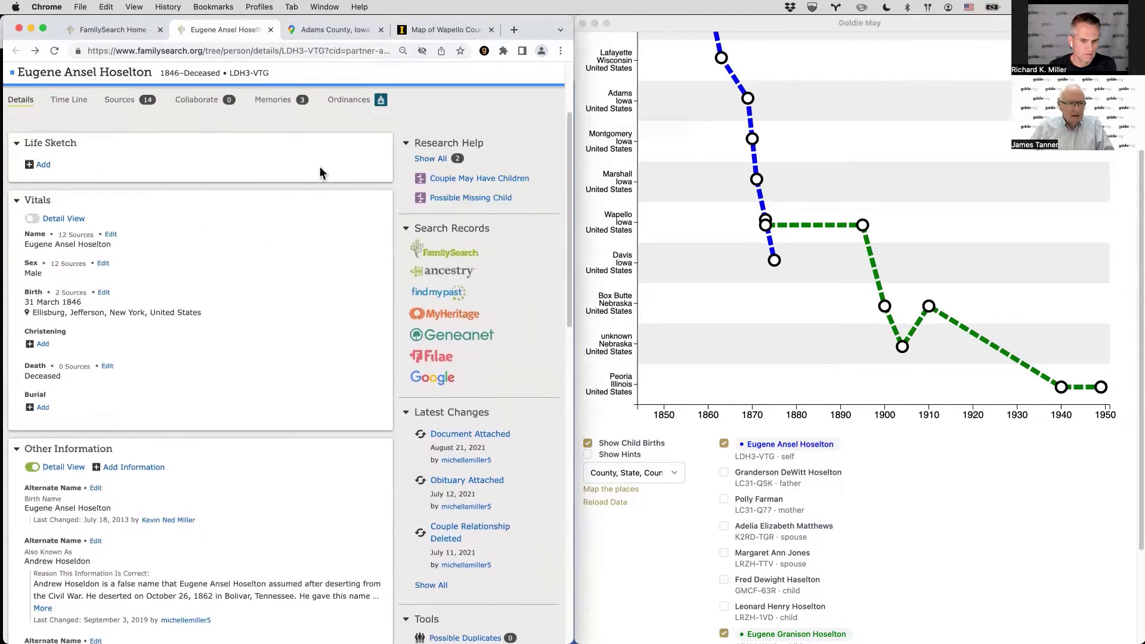
{"action": "scroll", "coordinate": [258, 256], "scroll_direction": "up", "scroll_amount": 5}
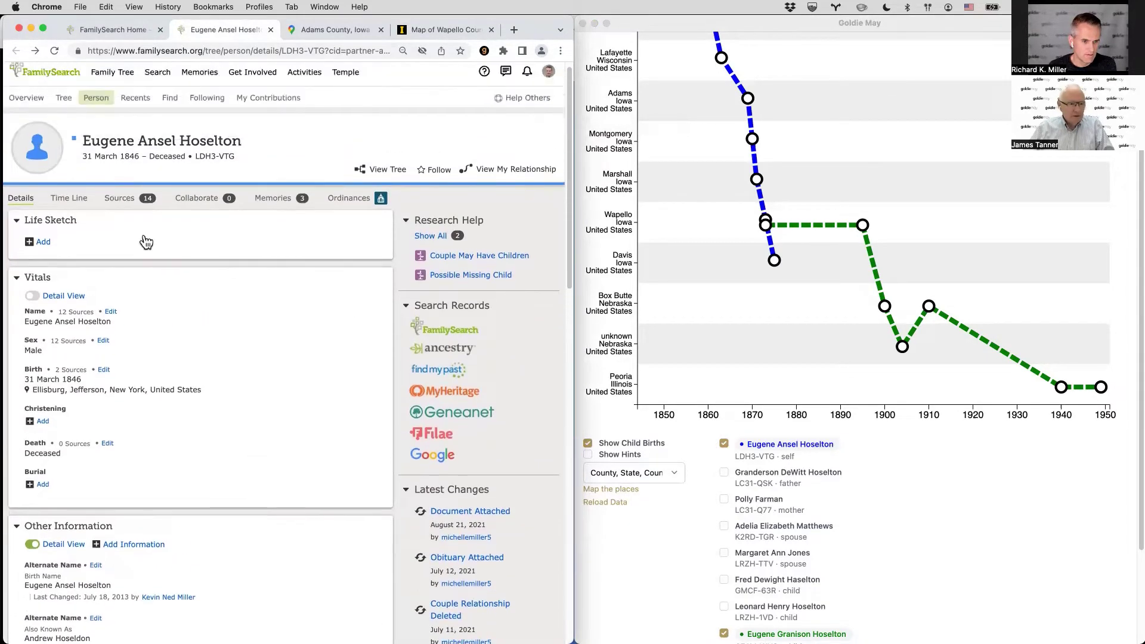
{"action": "scroll", "coordinate": [117, 362], "scroll_direction": "down", "scroll_amount": 2}
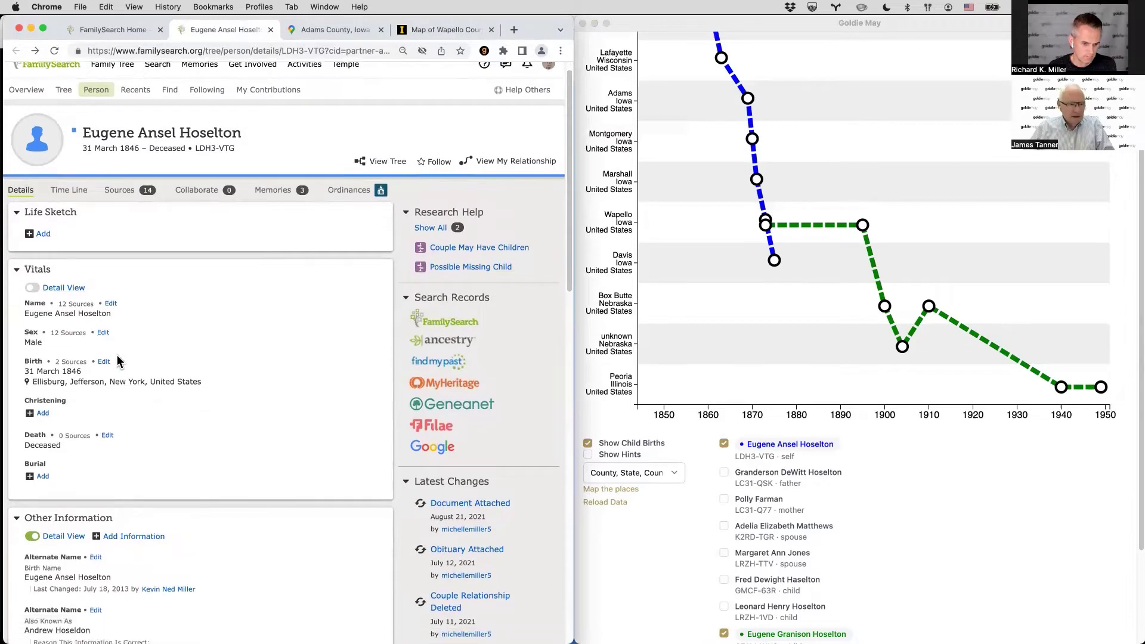
{"action": "scroll", "coordinate": [189, 352], "scroll_direction": "down", "scroll_amount": 5}
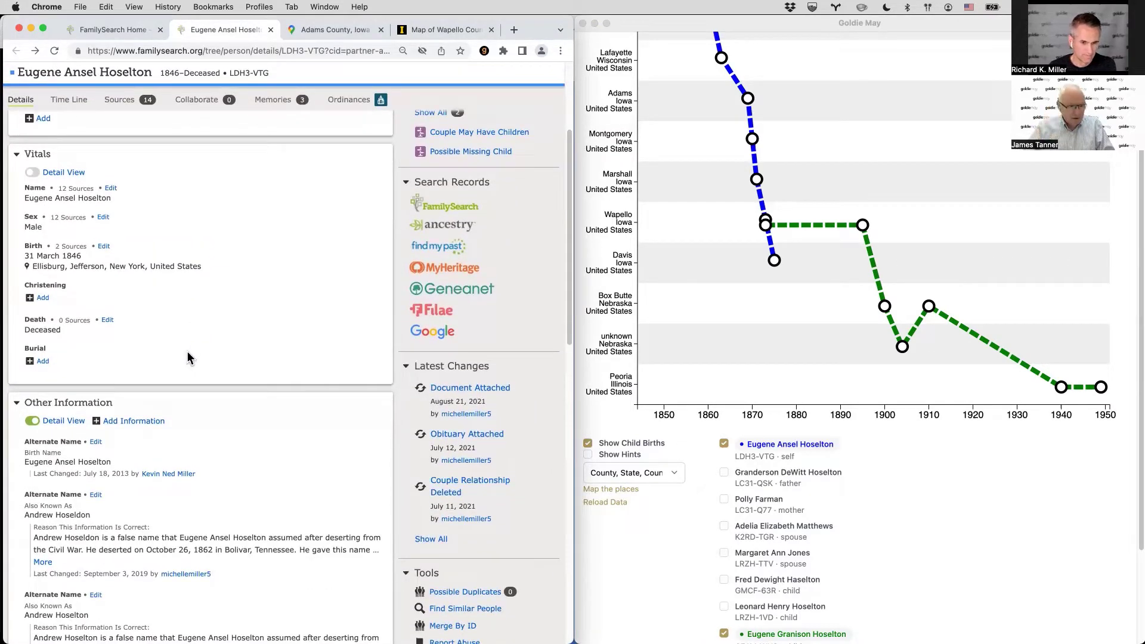
{"action": "scroll", "coordinate": [604, 260], "scroll_direction": "up", "scroll_amount": 4}
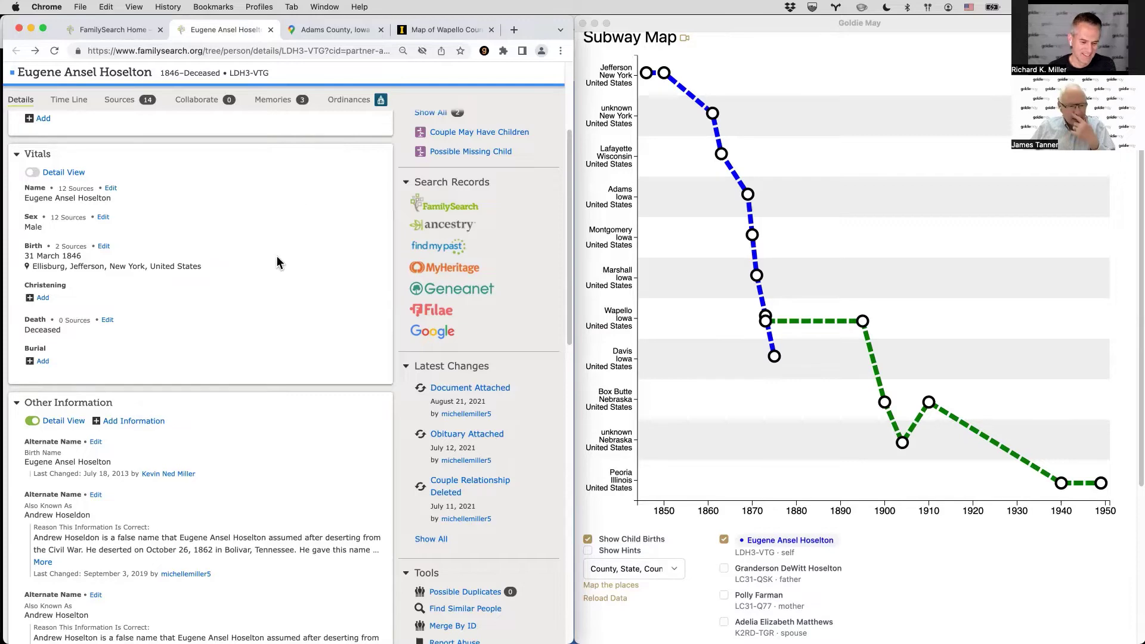
{"action": "scroll", "coordinate": [276, 255], "scroll_direction": "down", "scroll_amount": 15}
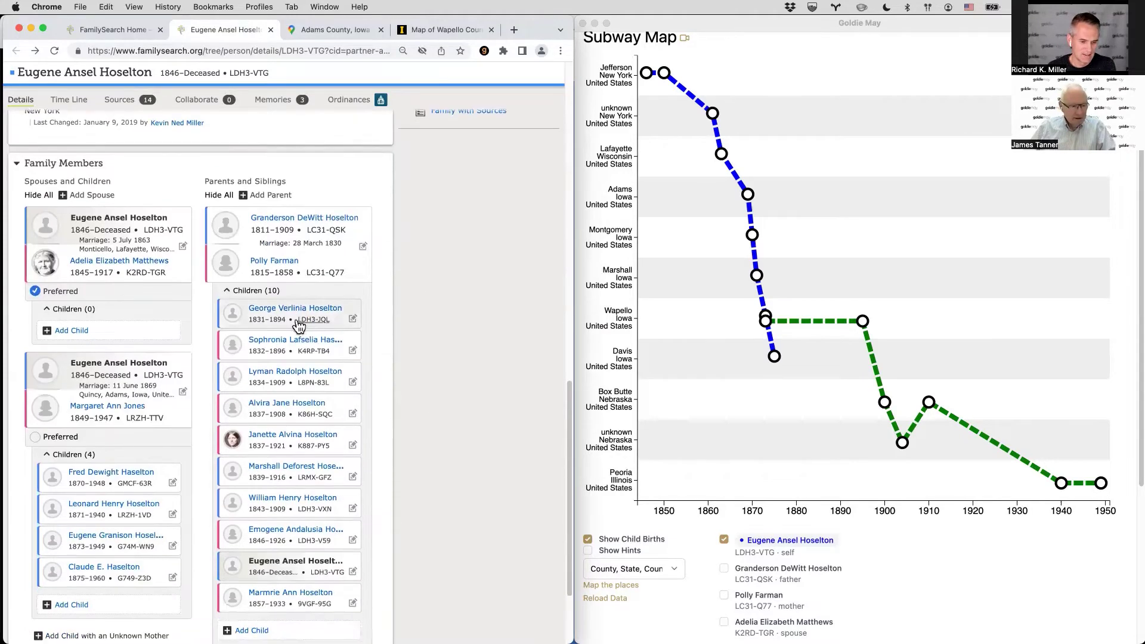
{"action": "scroll", "coordinate": [300, 325], "scroll_direction": "down", "scroll_amount": 1}
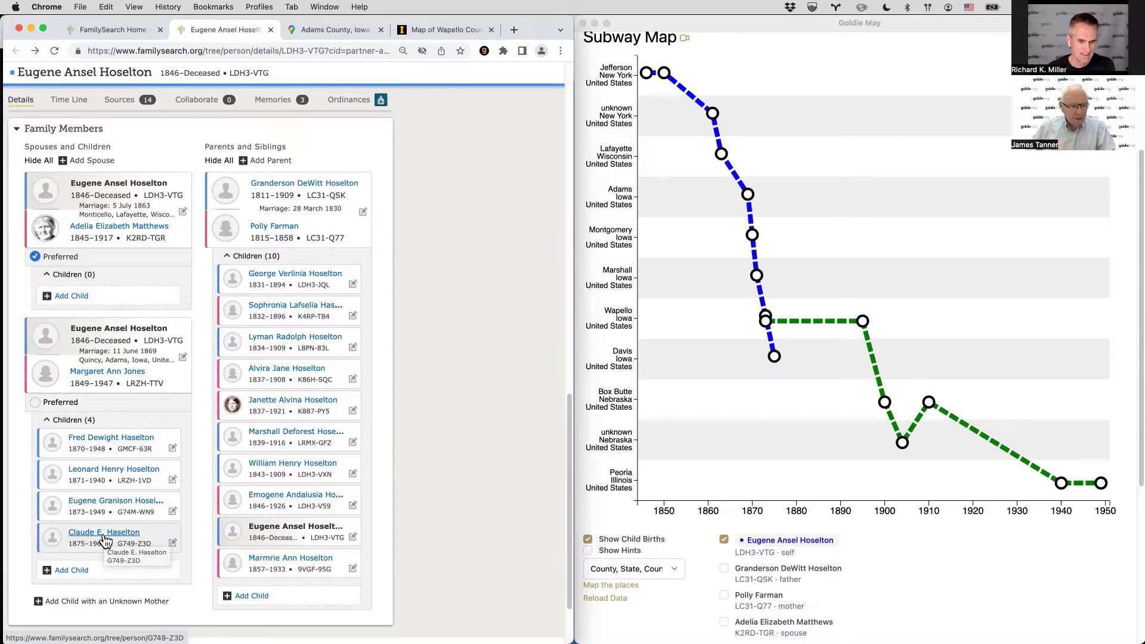
{"action": "left_click", "coordinate": [910, 342]}
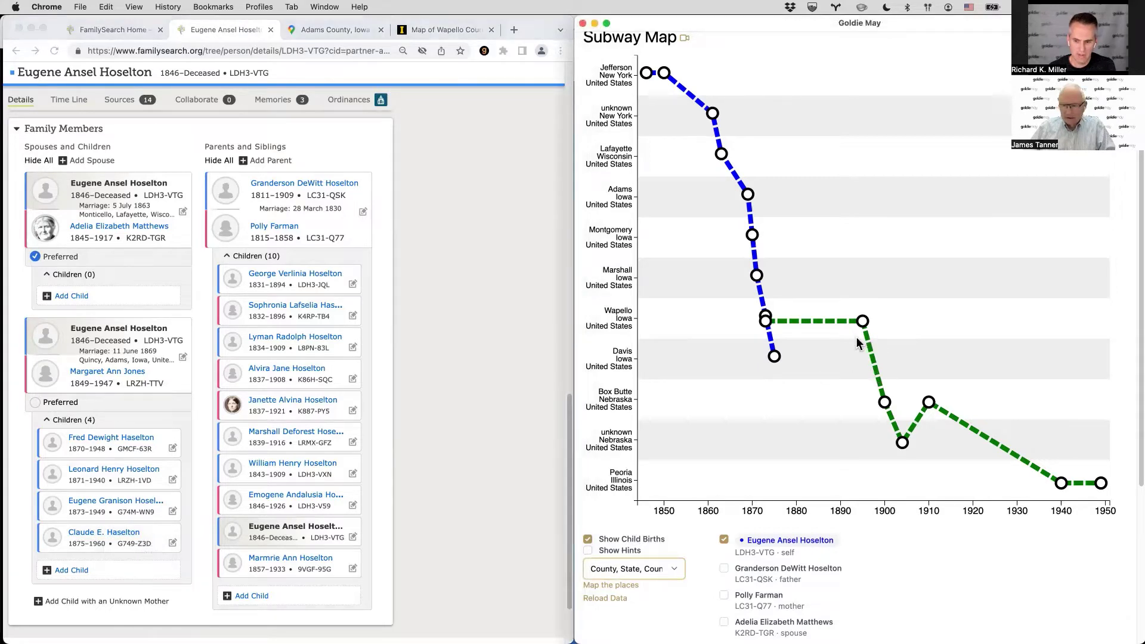
{"action": "left_click", "coordinate": [863, 362]}
{"action": "mouse_move", "coordinate": [887, 404]}
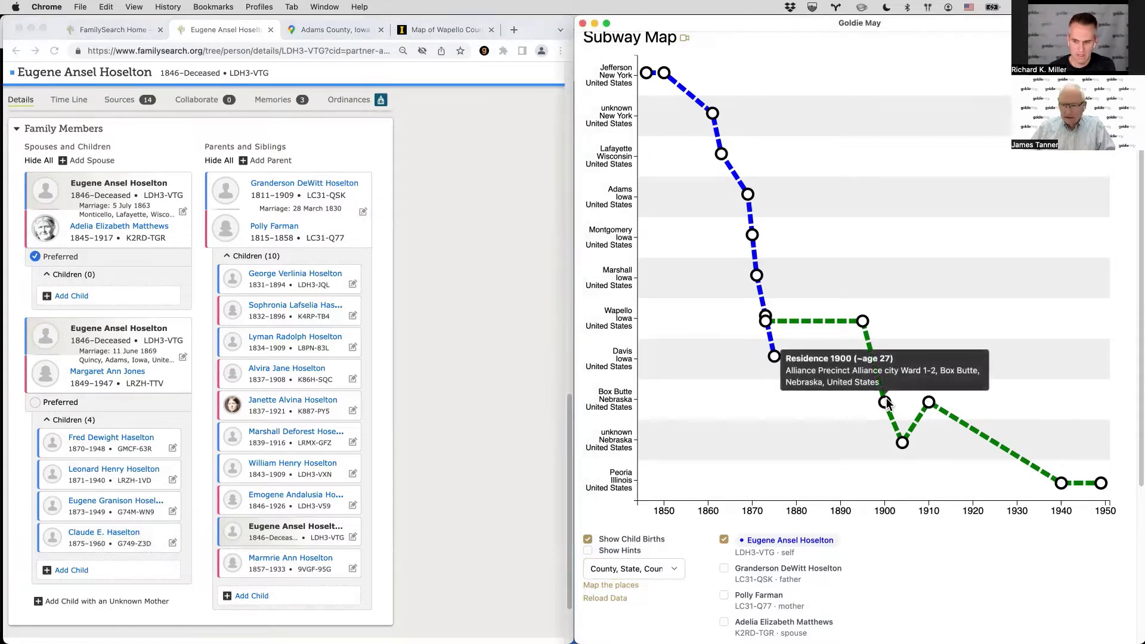
{"action": "left_click", "coordinate": [118, 537]}
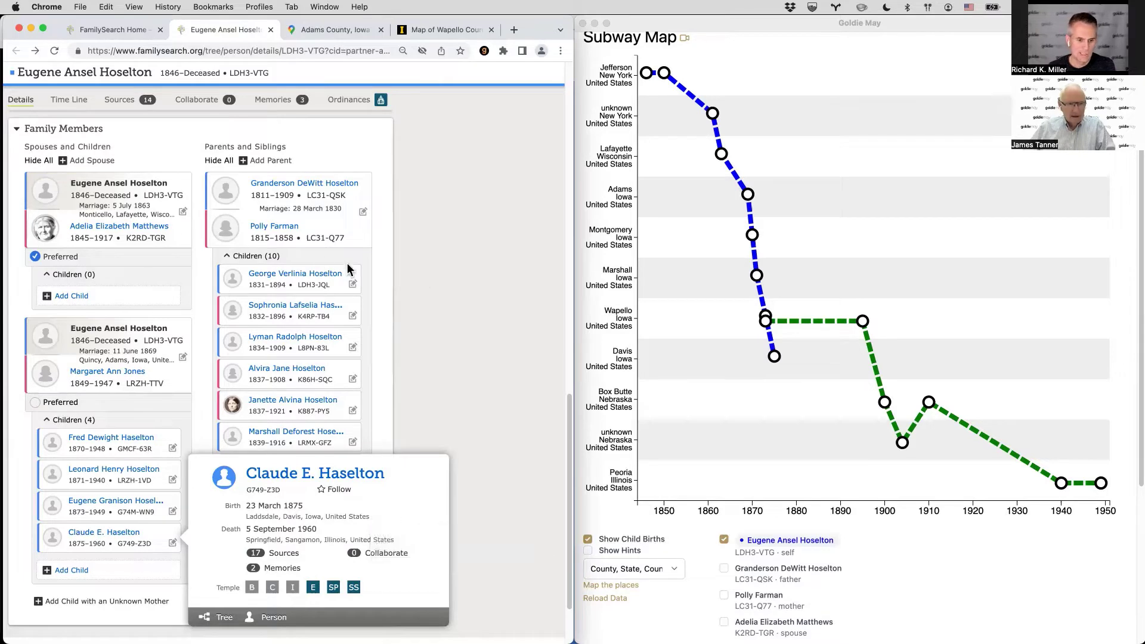
Search the FamilySearch Catalog by place for United States, Iowa, Davis.
{"action": "right_click", "coordinate": [286, 519]}
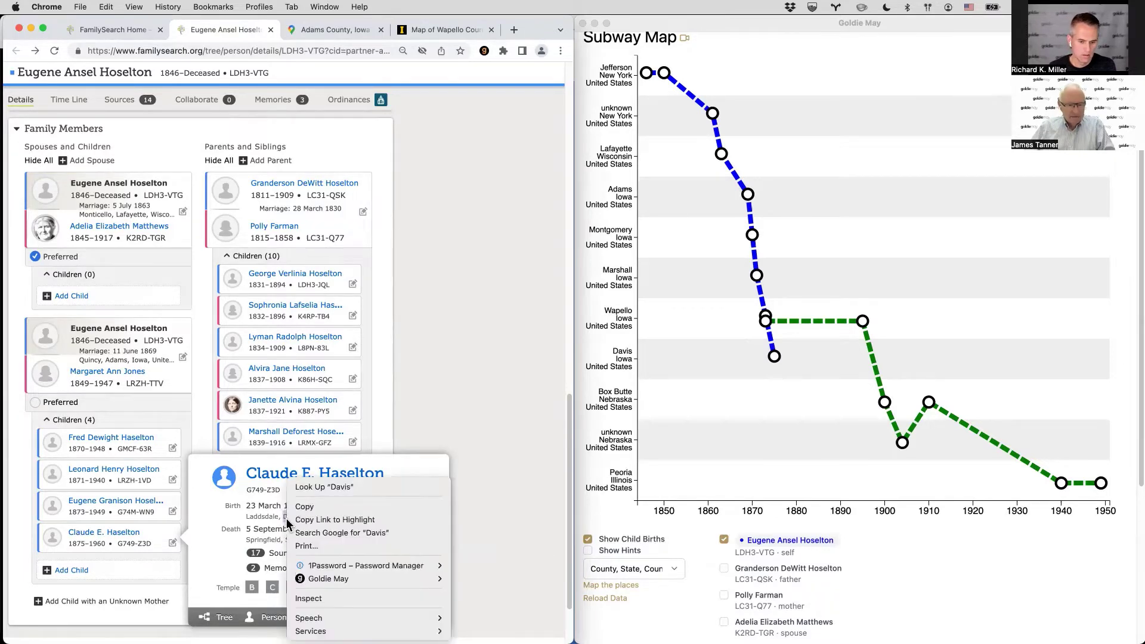
{"action": "mouse_move", "coordinate": [336, 581]}
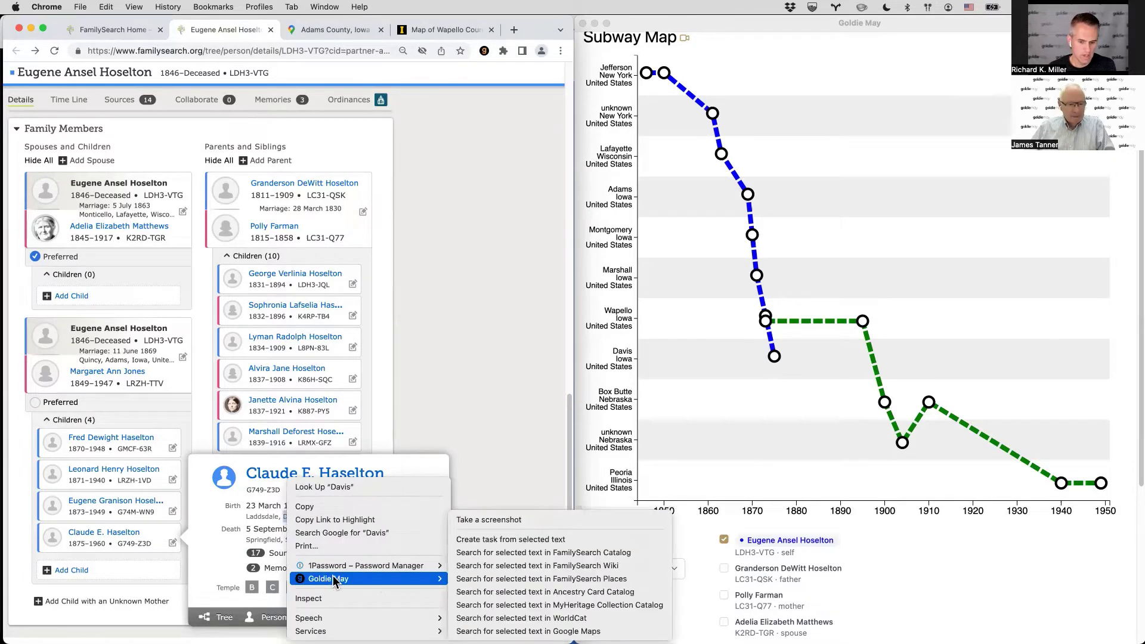
{"action": "left_click", "coordinate": [513, 553]}
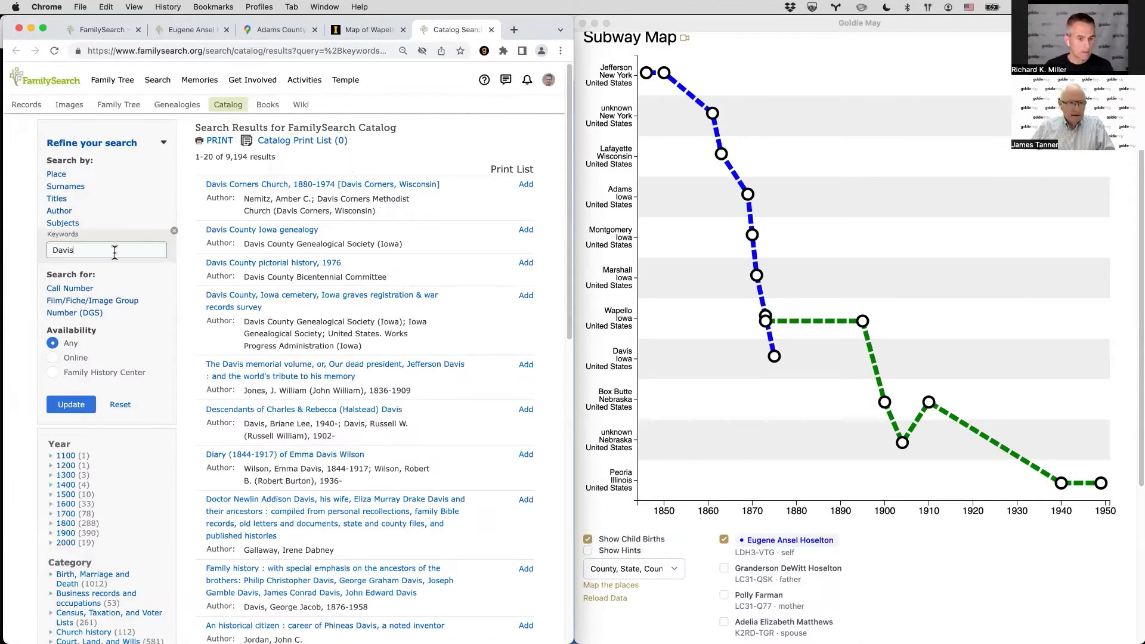
{"action": "left_click_drag", "start_coordinate": [114, 251], "coordinate": [33, 253]}
{"action": "key", "text": "ctrl+c"}
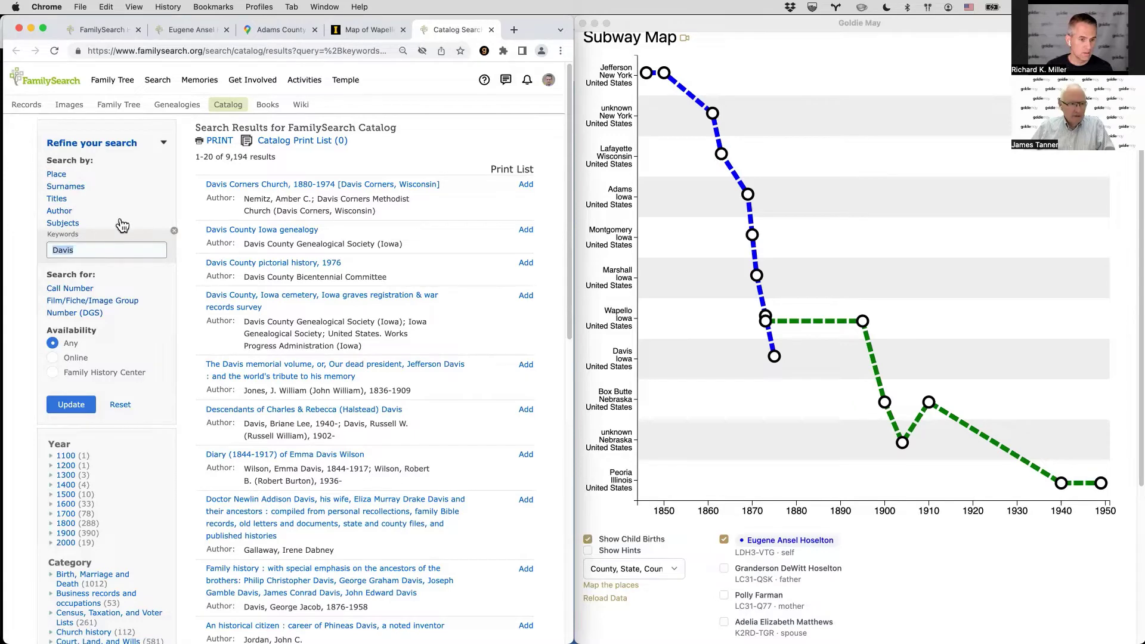
{"action": "left_click", "coordinate": [56, 173]}
{"action": "key", "text": "ctrl+v"}
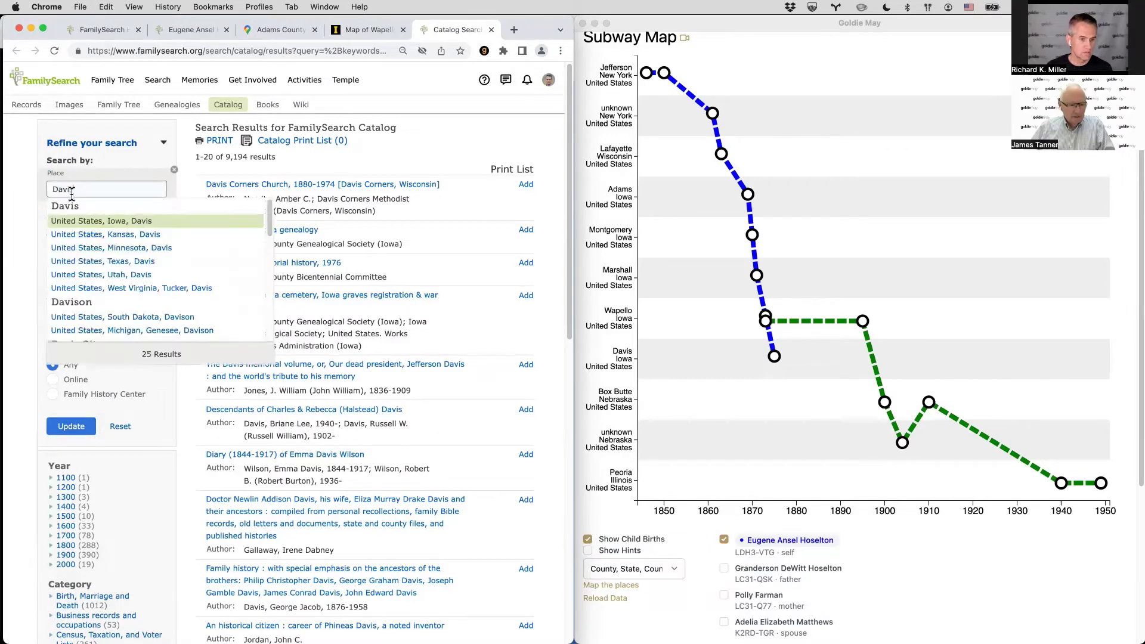
{"action": "left_click", "coordinate": [141, 223]}
{"action": "left_click", "coordinate": [84, 428]}
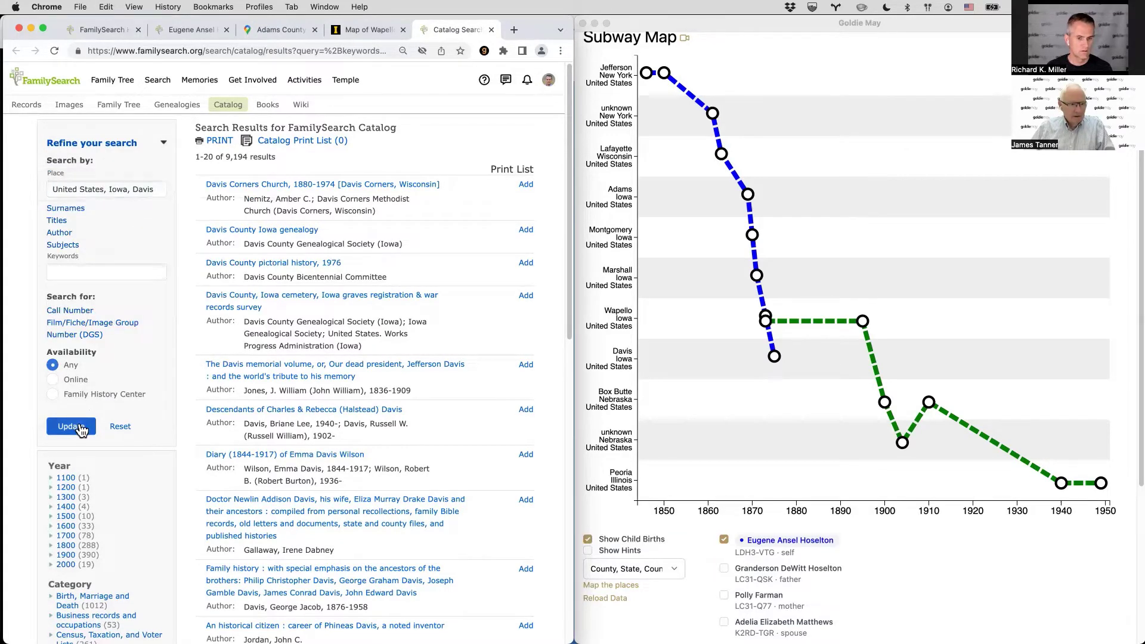
Expand Probate records and open 'Probate records, 1844-1939; index, 1844-1925' in a new tab.
{"action": "scroll", "coordinate": [246, 373], "scroll_direction": "down", "scroll_amount": 2}
{"action": "scroll", "coordinate": [246, 373], "scroll_direction": "down", "scroll_amount": 2}
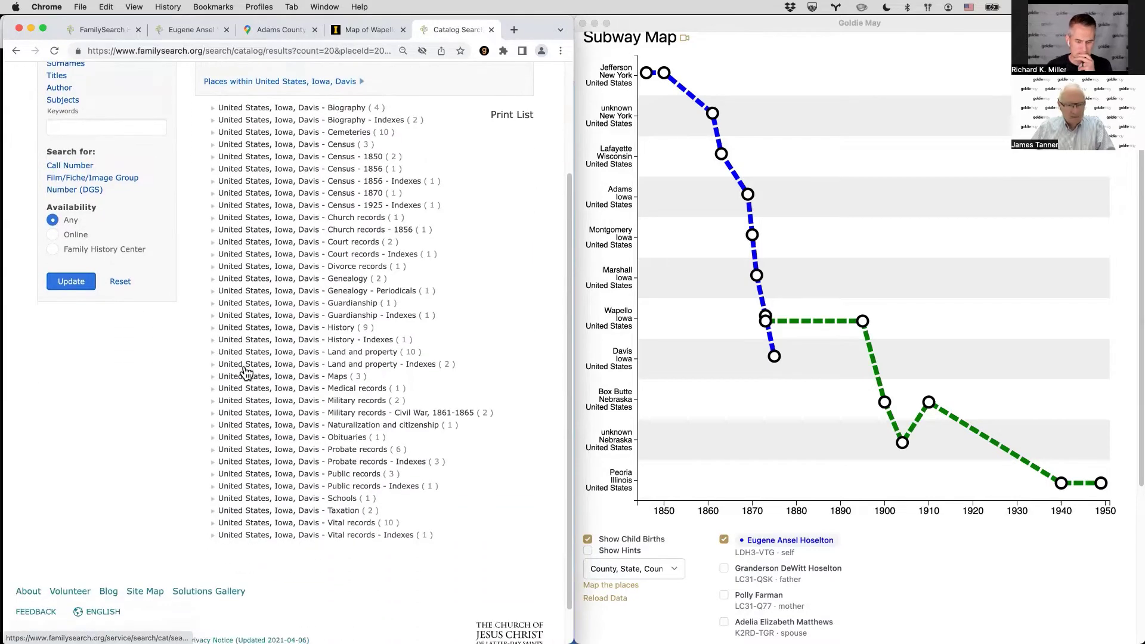
{"action": "left_click", "coordinate": [295, 447]}
{"action": "scroll", "coordinate": [304, 464], "scroll_direction": "down", "scroll_amount": 5}
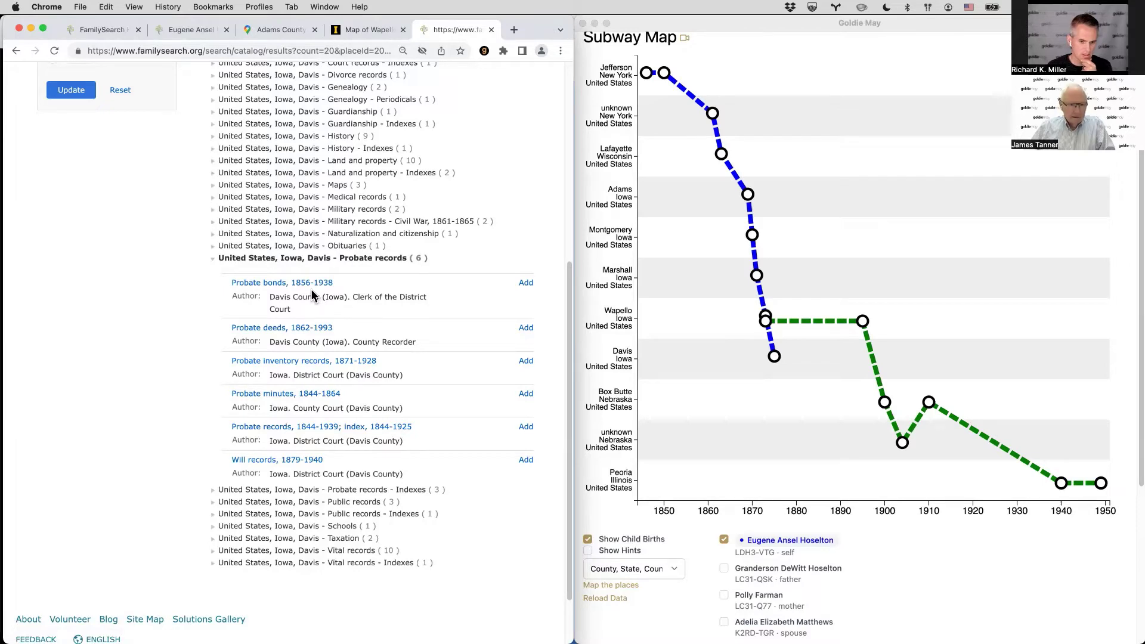
{"action": "right_click", "coordinate": [337, 431]}
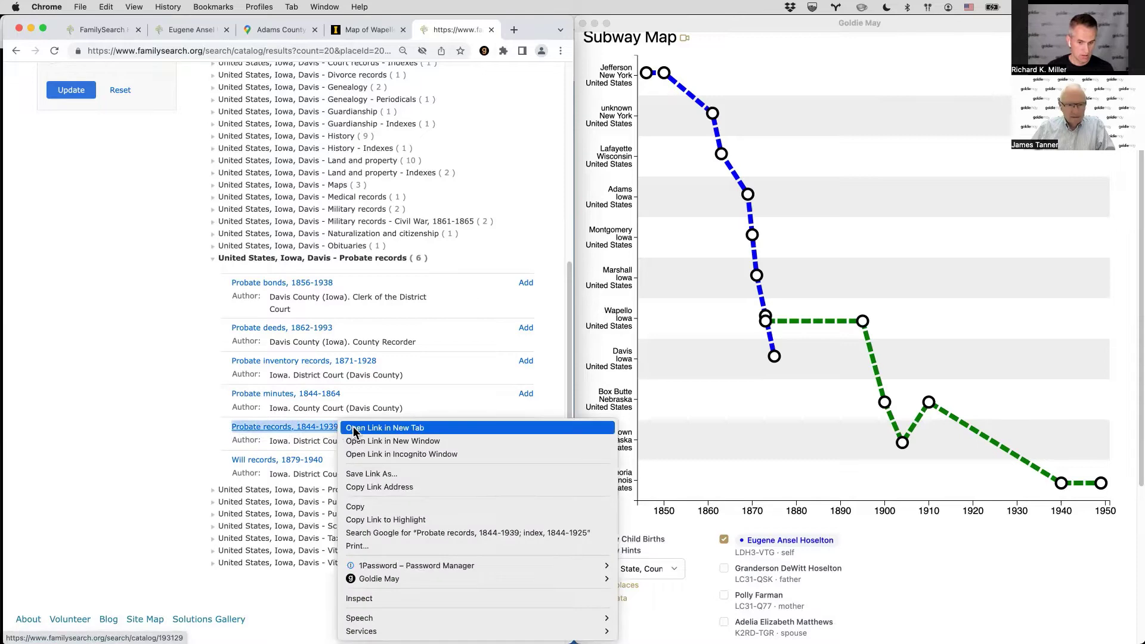
{"action": "left_click", "coordinate": [364, 428]}
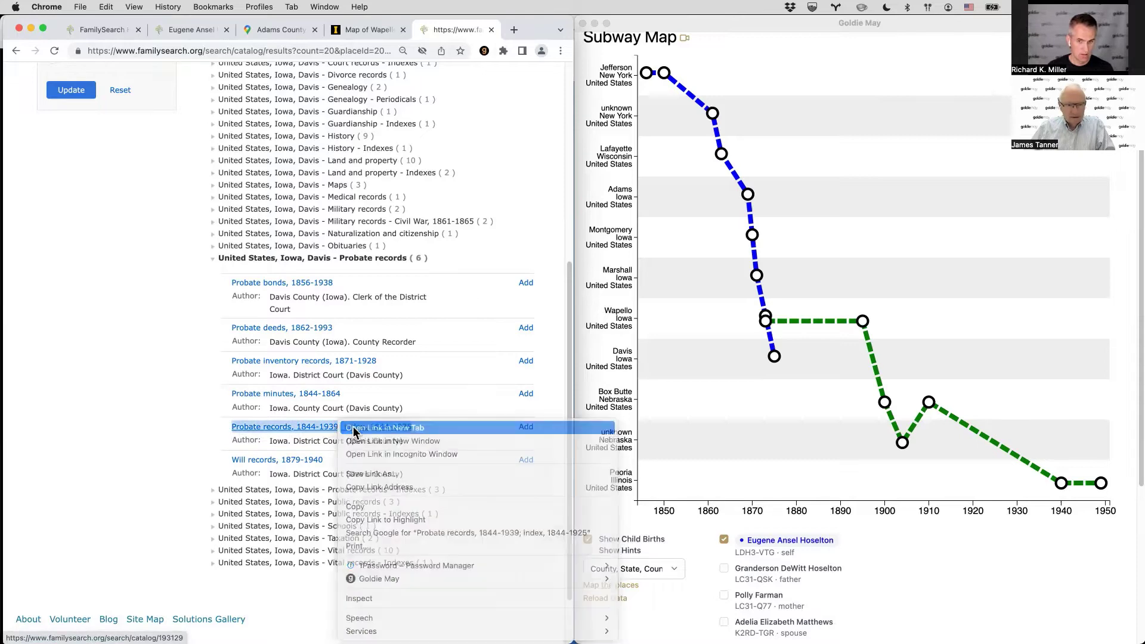
From the probate catalog entry's Film/Digital Notes, open the 'Index to Probate record, 1855-1889' film images.
{"action": "left_click", "coordinate": [462, 36]}
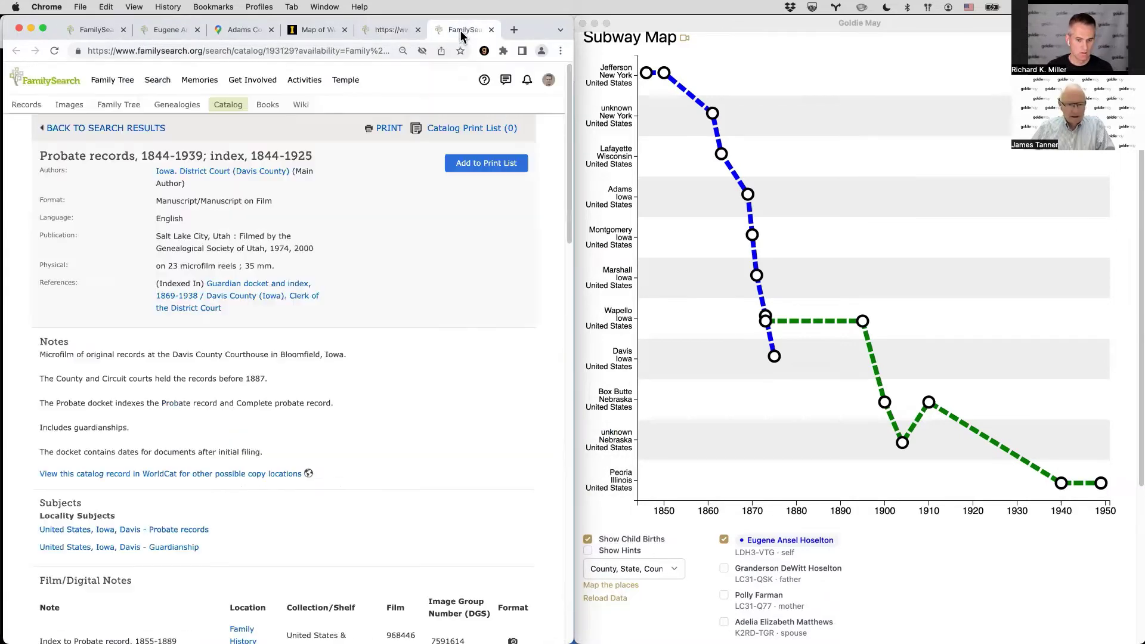
{"action": "left_click", "coordinate": [411, 35]}
{"action": "left_click", "coordinate": [448, 34]}
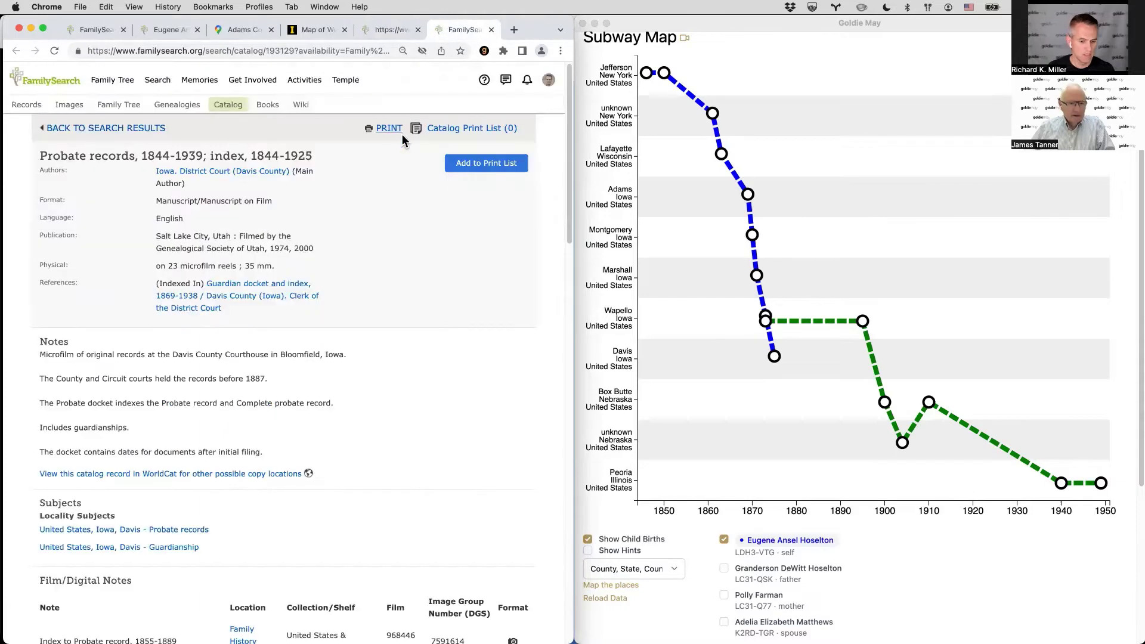
{"action": "scroll", "coordinate": [112, 265], "scroll_direction": "down", "scroll_amount": 6}
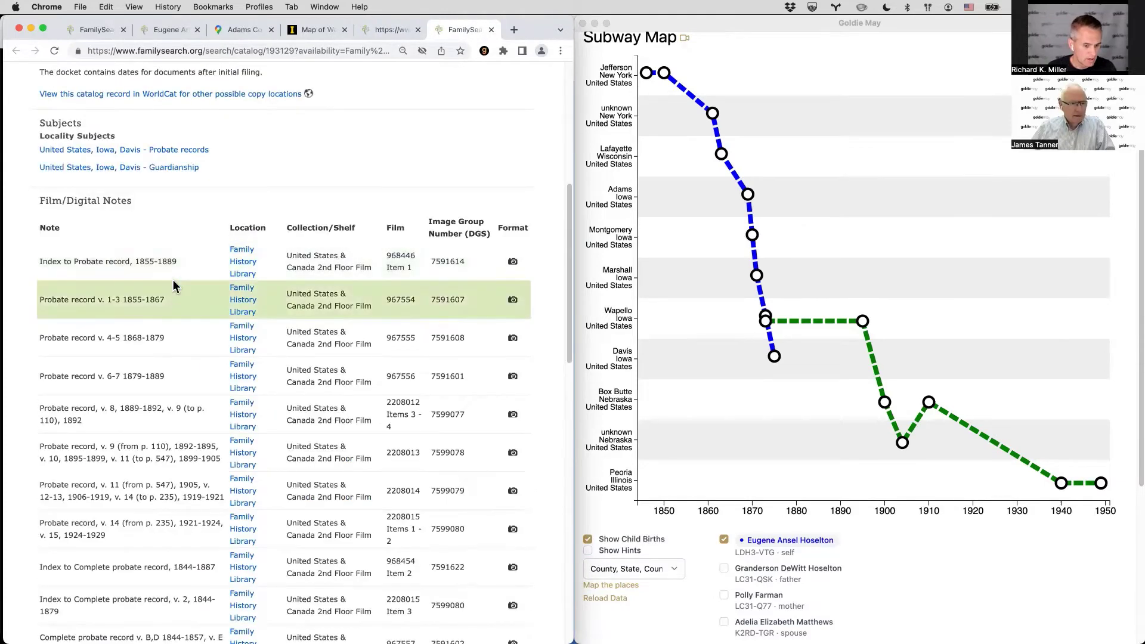
{"action": "scroll", "coordinate": [156, 291], "scroll_direction": "down", "scroll_amount": 3}
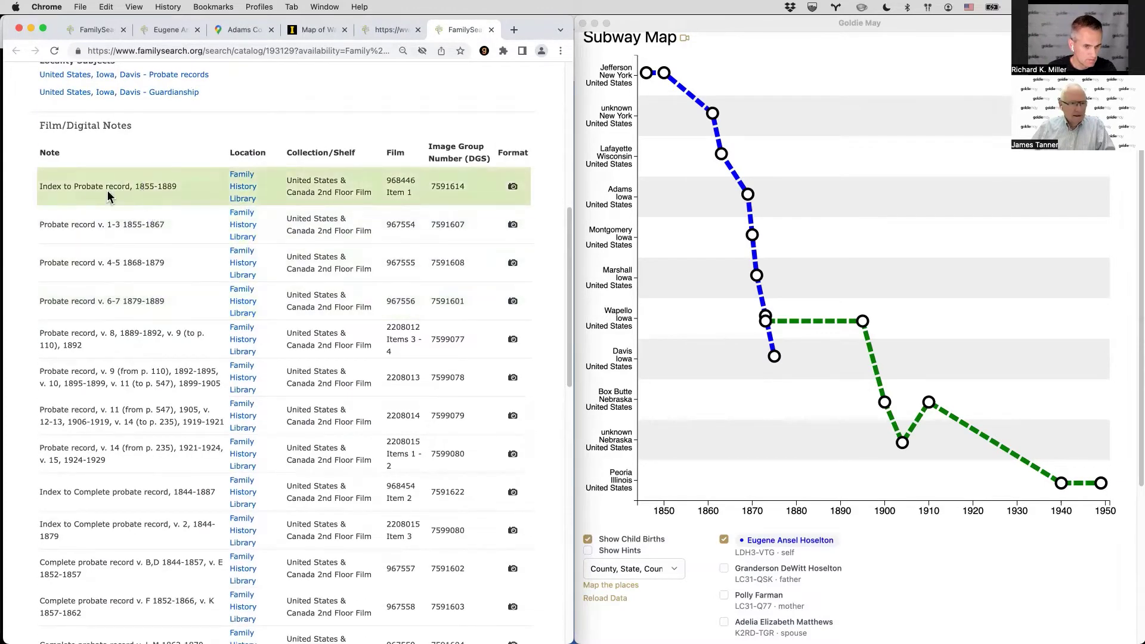
{"action": "left_click", "coordinate": [515, 190]}
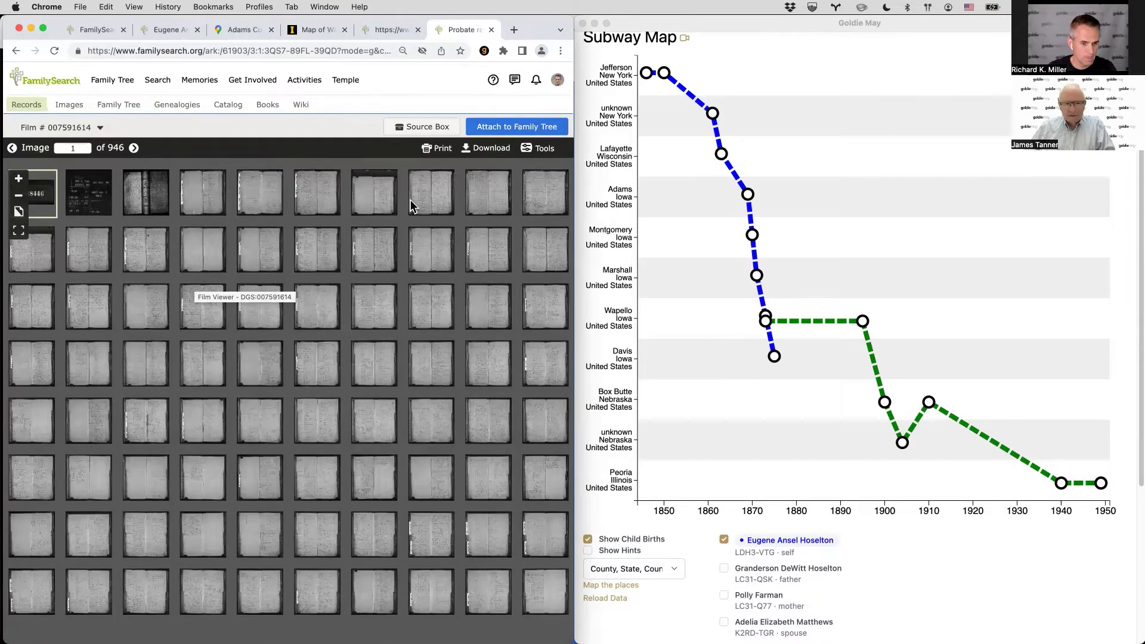
Open image 8 and zoom and pan to read both pages' Estate of names.
{"action": "left_click", "coordinate": [431, 200]}
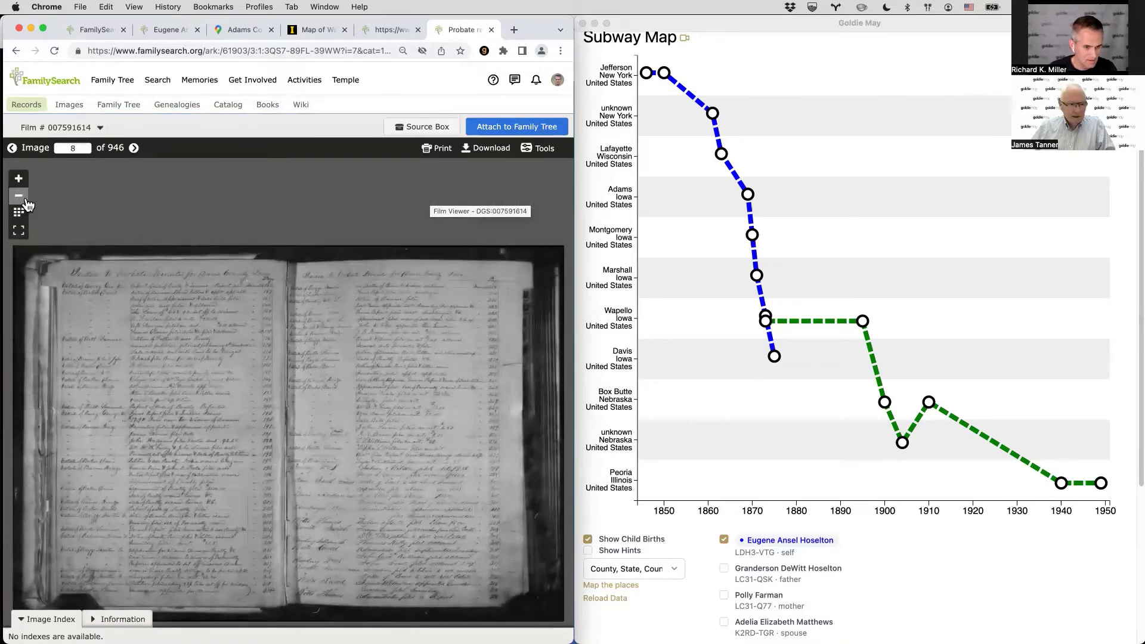
{"action": "scroll", "coordinate": [149, 286], "scroll_direction": "up", "scroll_amount": 5}
{"action": "scroll", "coordinate": [250, 349], "scroll_direction": "down", "scroll_amount": 3}
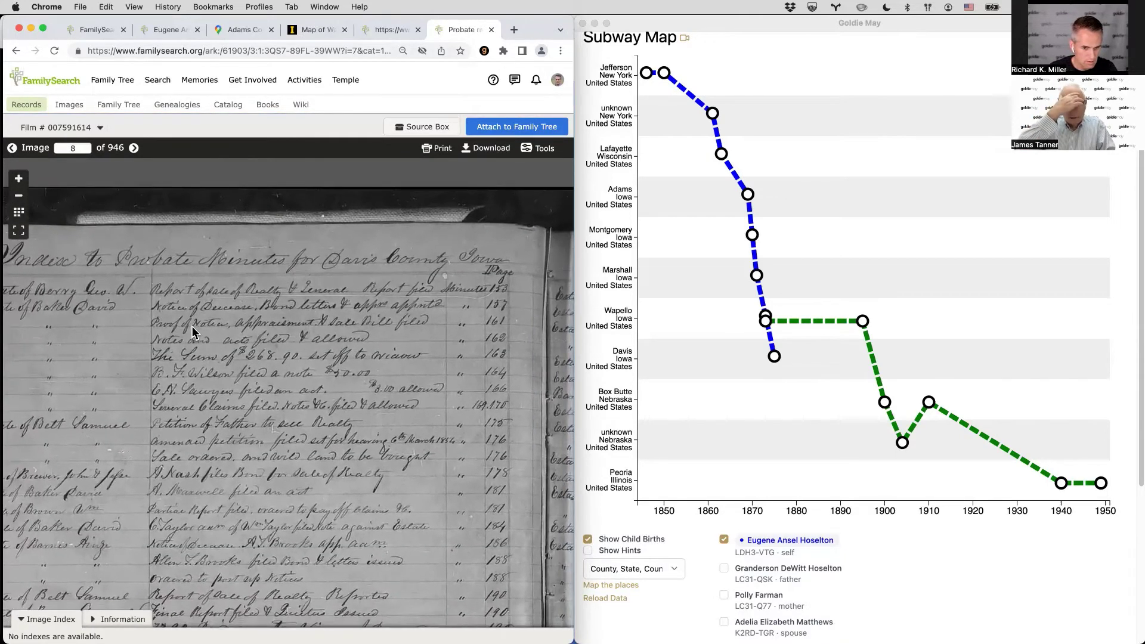
{"action": "scroll", "coordinate": [219, 311], "scroll_direction": "down", "scroll_amount": 2}
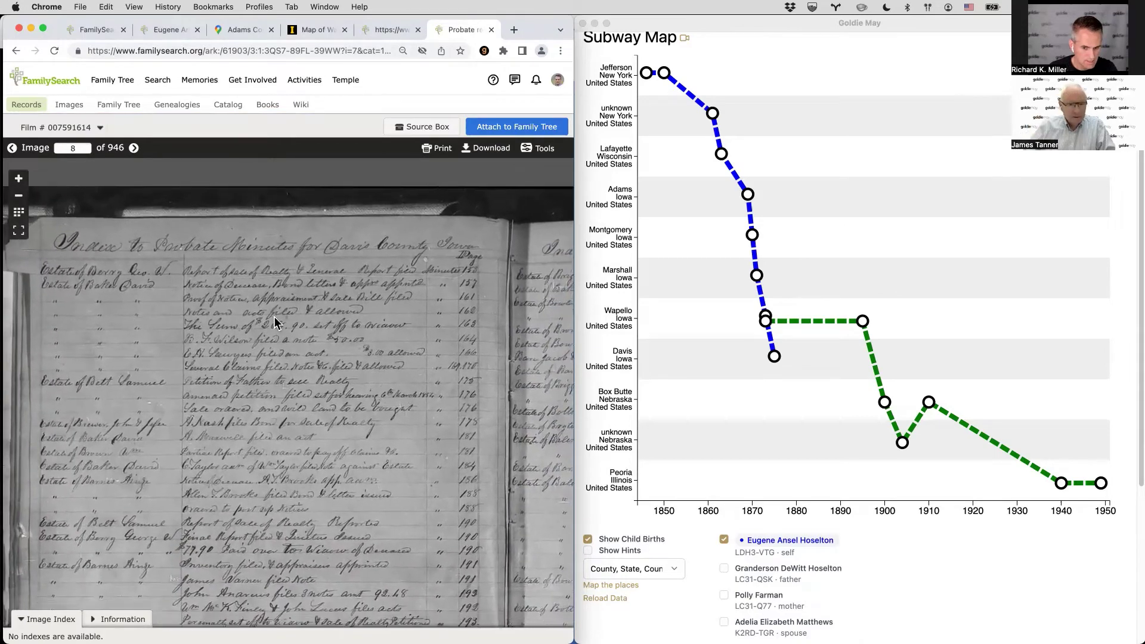
{"action": "left_click_drag", "start_coordinate": [288, 328], "coordinate": [54, 324]}
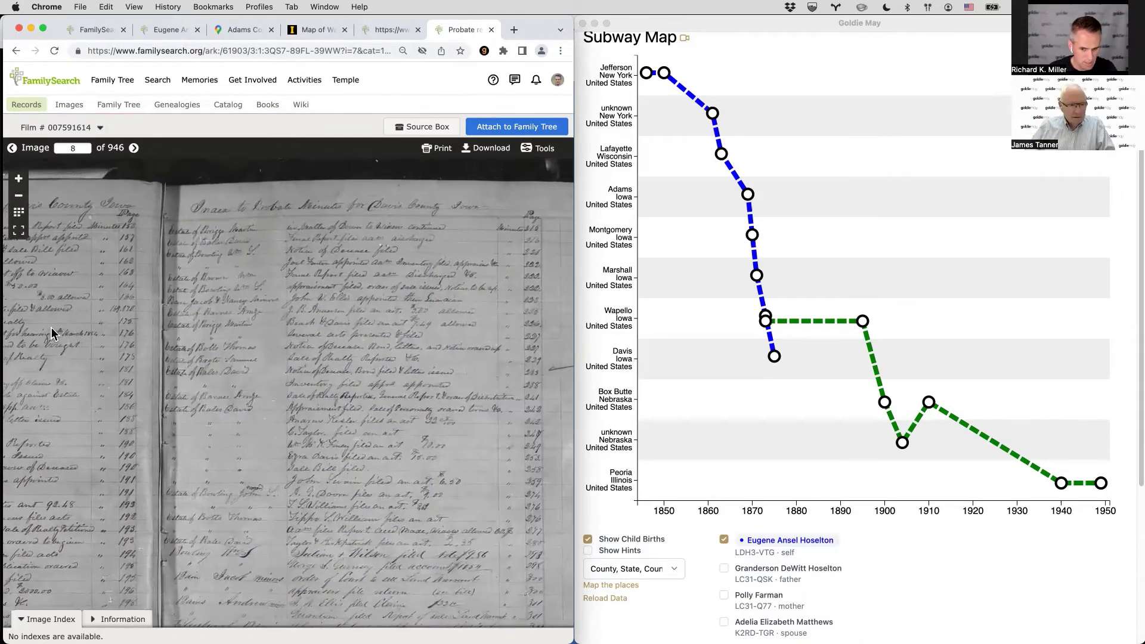
{"action": "left_click_drag", "start_coordinate": [302, 327], "coordinate": [375, 328]}
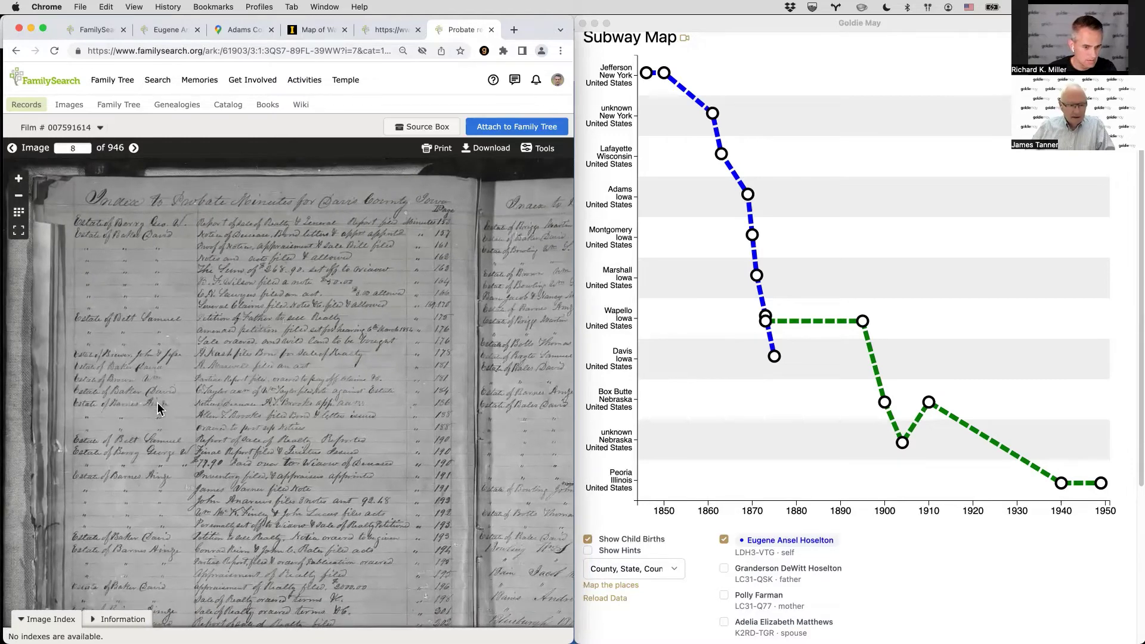
{"action": "scroll", "coordinate": [156, 538], "scroll_direction": "up", "scroll_amount": 5}
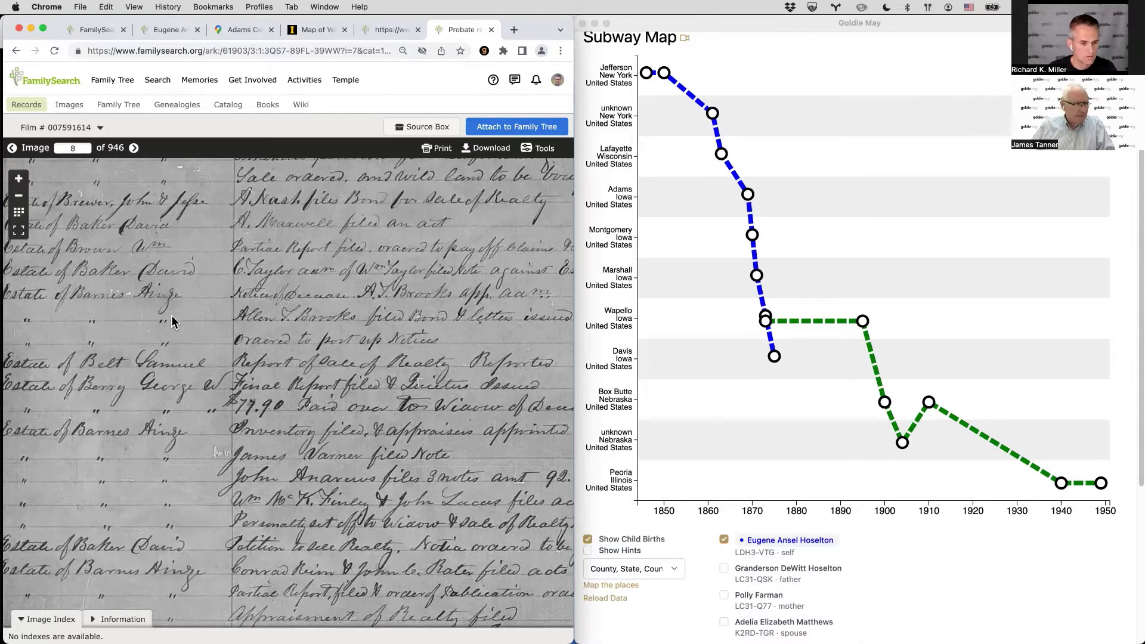
{"action": "left_click_drag", "start_coordinate": [170, 322], "coordinate": [209, 323]}
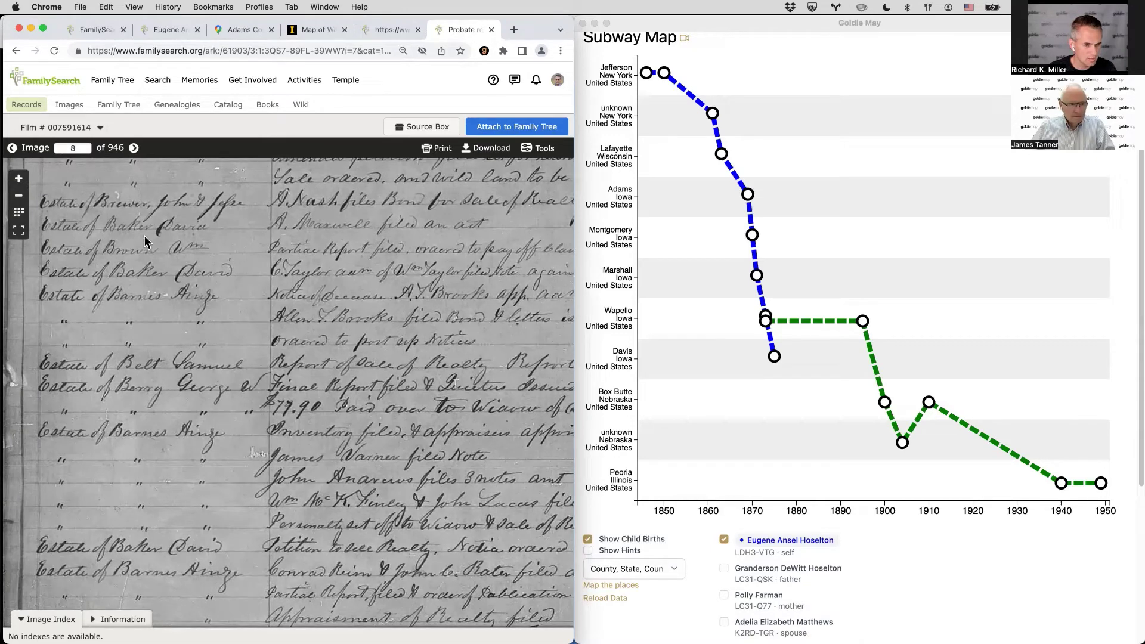
Jump to image 100, then image 50, and return to the all-images thumbnail grid.
{"action": "left_click_drag", "start_coordinate": [85, 151], "coordinate": [34, 152]}
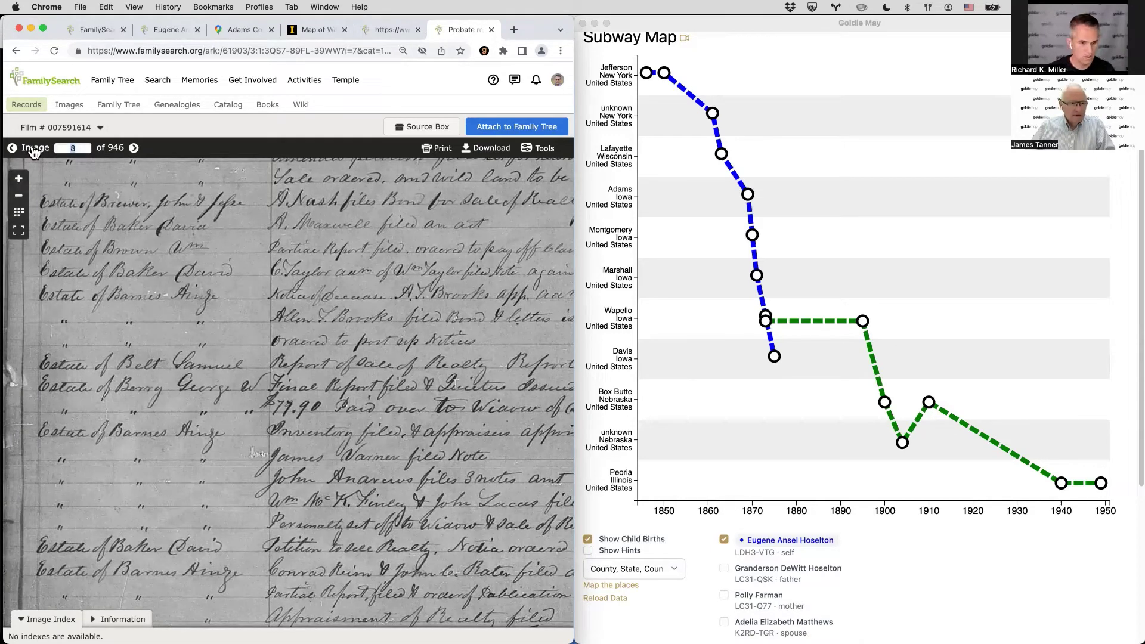
{"action": "type", "text": "100"}
{"action": "key", "text": "Return"}
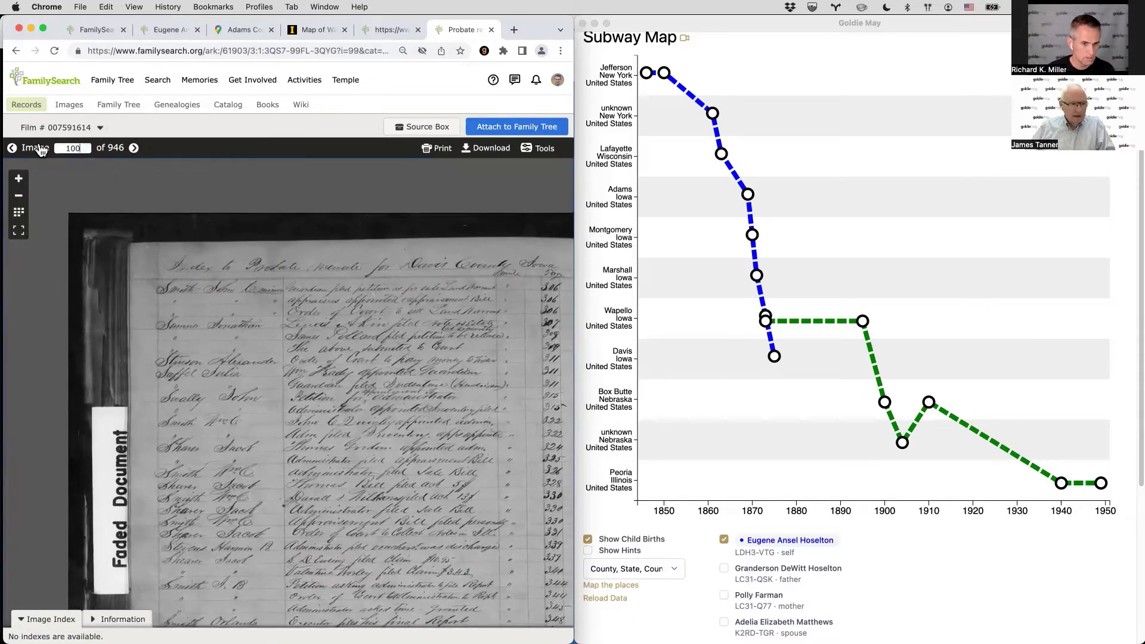
{"action": "key", "text": "BackSpace"}
{"action": "key", "text": "BackSpace"}
{"action": "key", "text": "BackSpace"}
{"action": "type", "text": "50"}
{"action": "key", "text": "Return"}
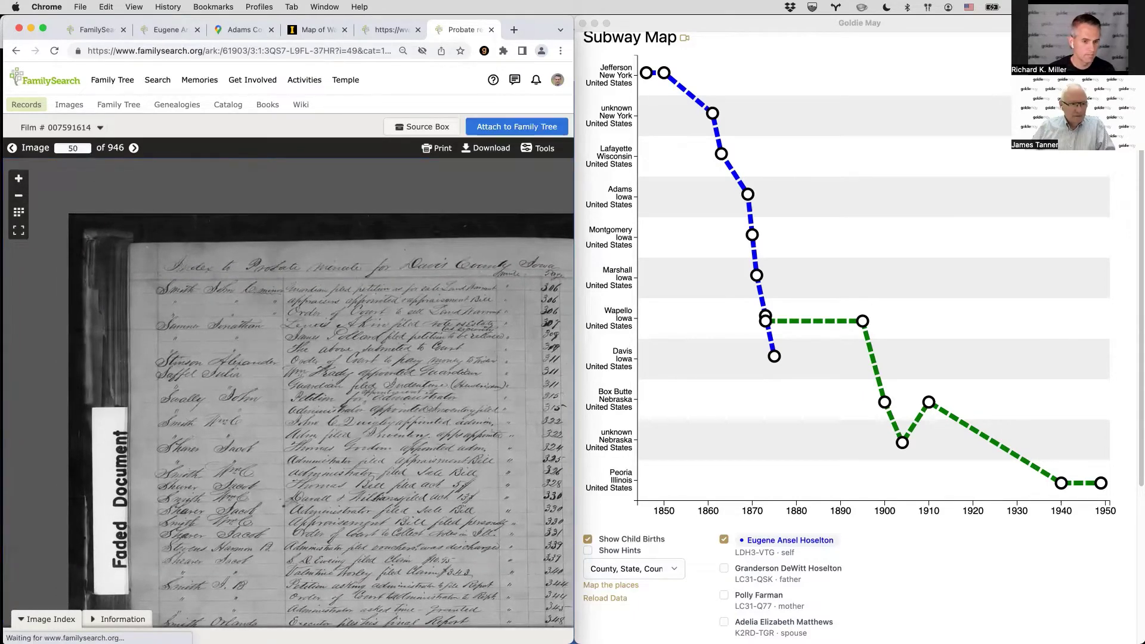
{"action": "left_click", "coordinate": [18, 212]}
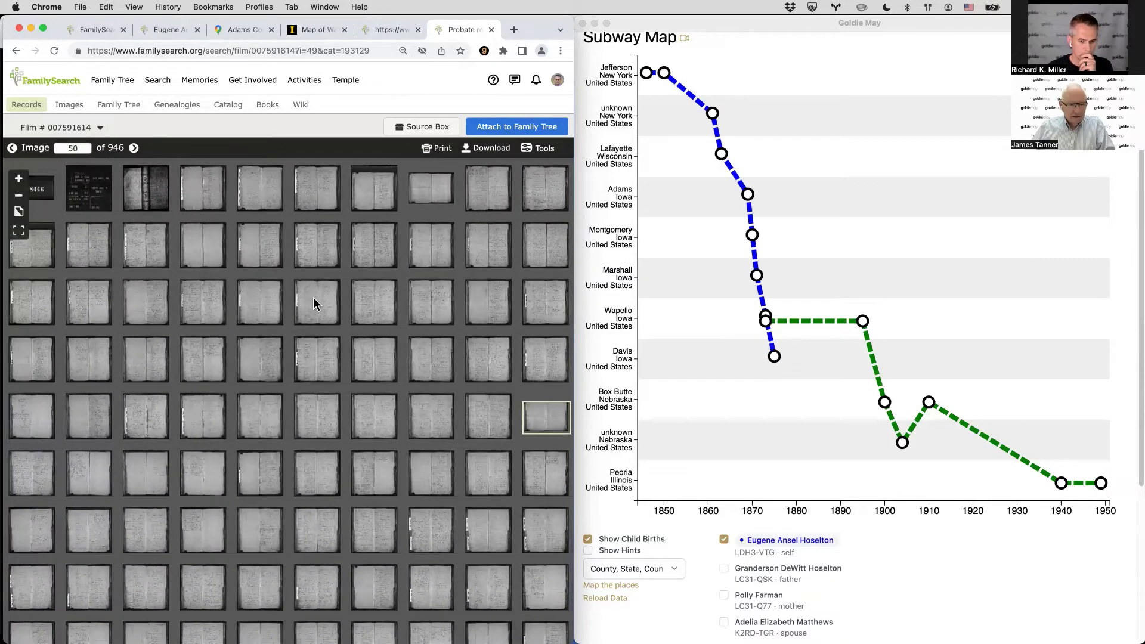
Check the END frames at the film's end, then open image 27 to read it.
{"action": "left_click", "coordinate": [371, 426]}
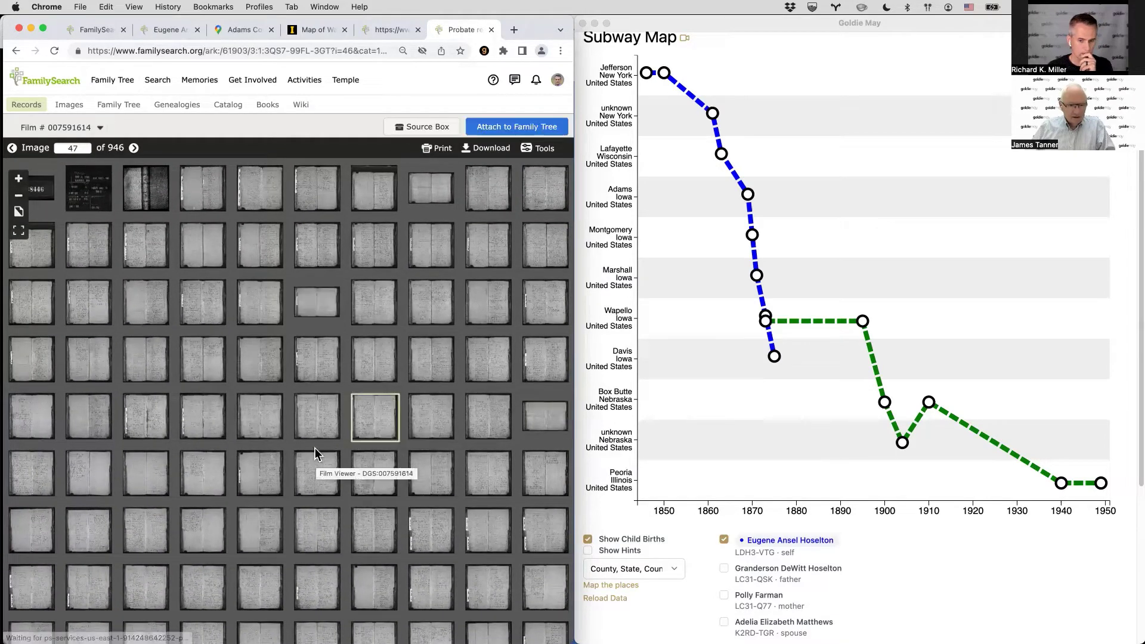
{"action": "scroll", "coordinate": [274, 427], "scroll_direction": "down", "scroll_amount": 5}
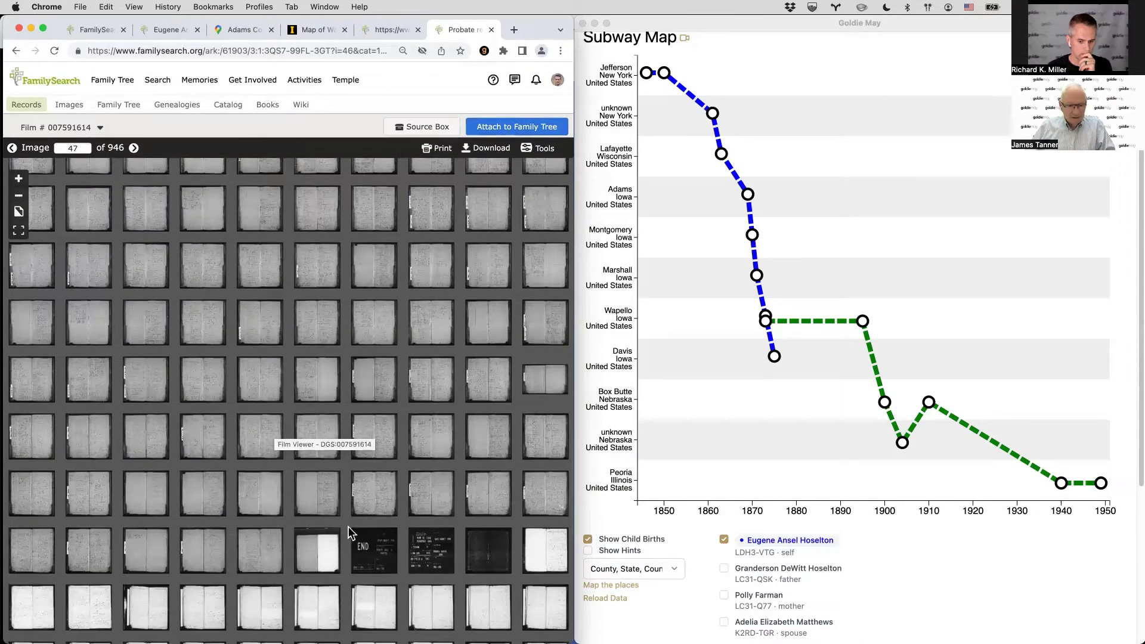
{"action": "scroll", "coordinate": [383, 566], "scroll_direction": "down", "scroll_amount": 2}
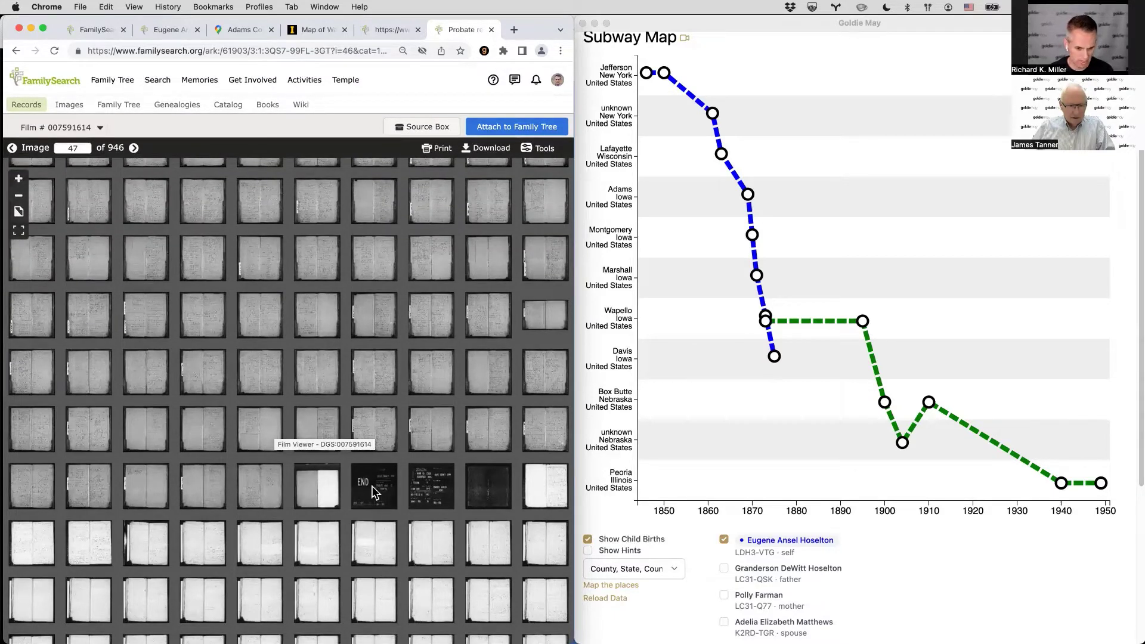
{"action": "scroll", "coordinate": [368, 474], "scroll_direction": "up", "scroll_amount": 3}
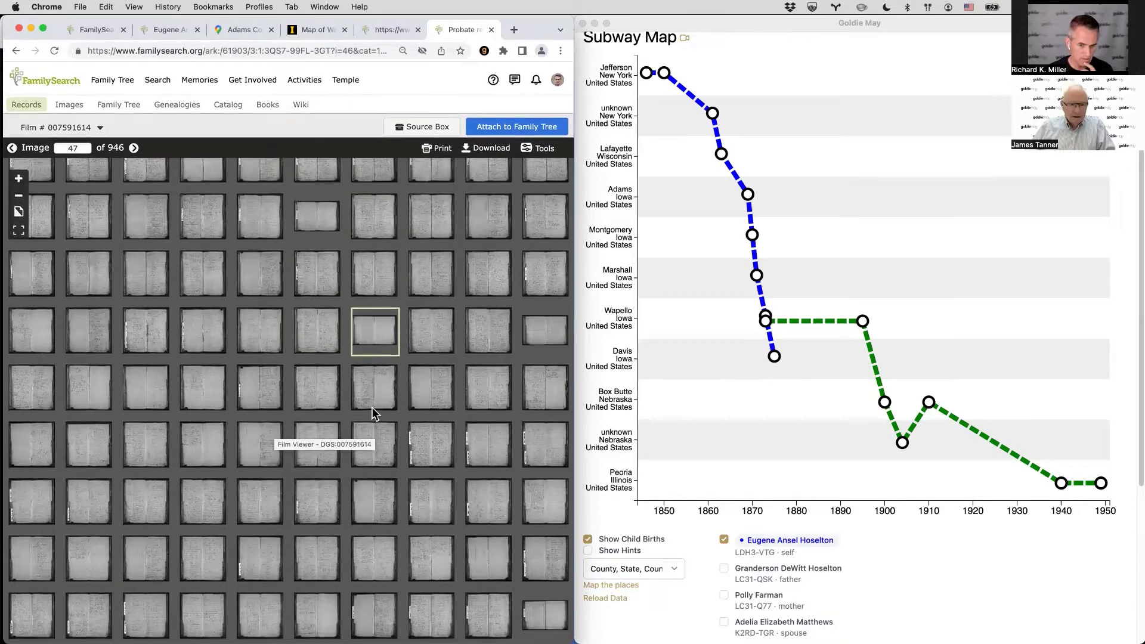
{"action": "left_click", "coordinate": [359, 215]}
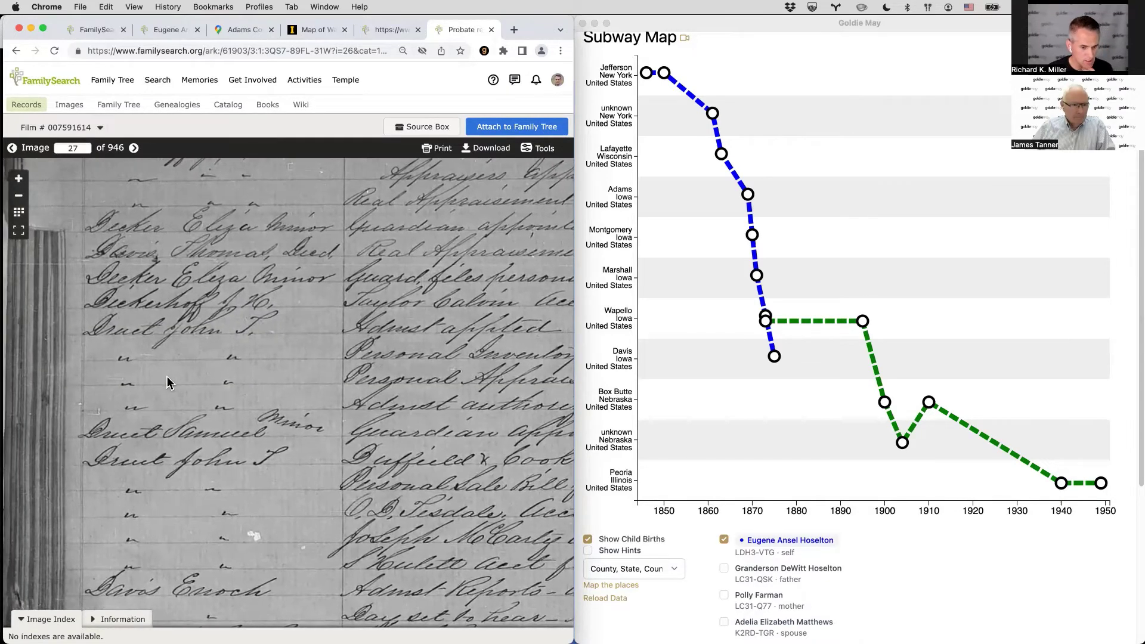
Jump to image 40 of the film, then to image 45.
{"action": "scroll", "coordinate": [166, 376], "scroll_direction": "down", "scroll_amount": 5}
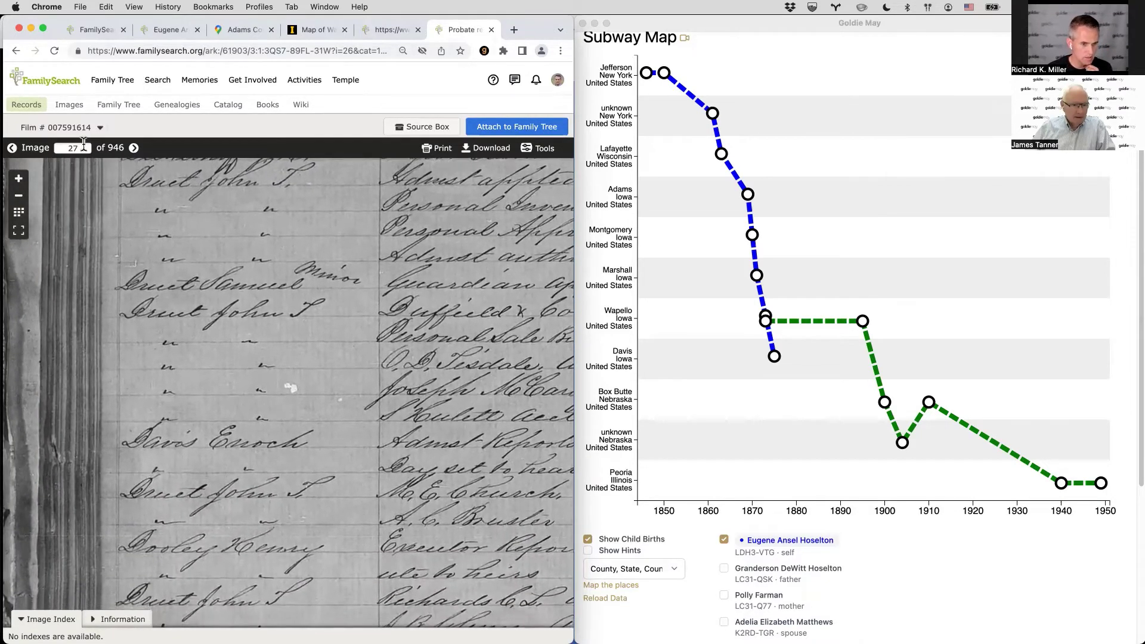
{"action": "left_click", "coordinate": [72, 147]}
{"action": "type", "text": "4"}
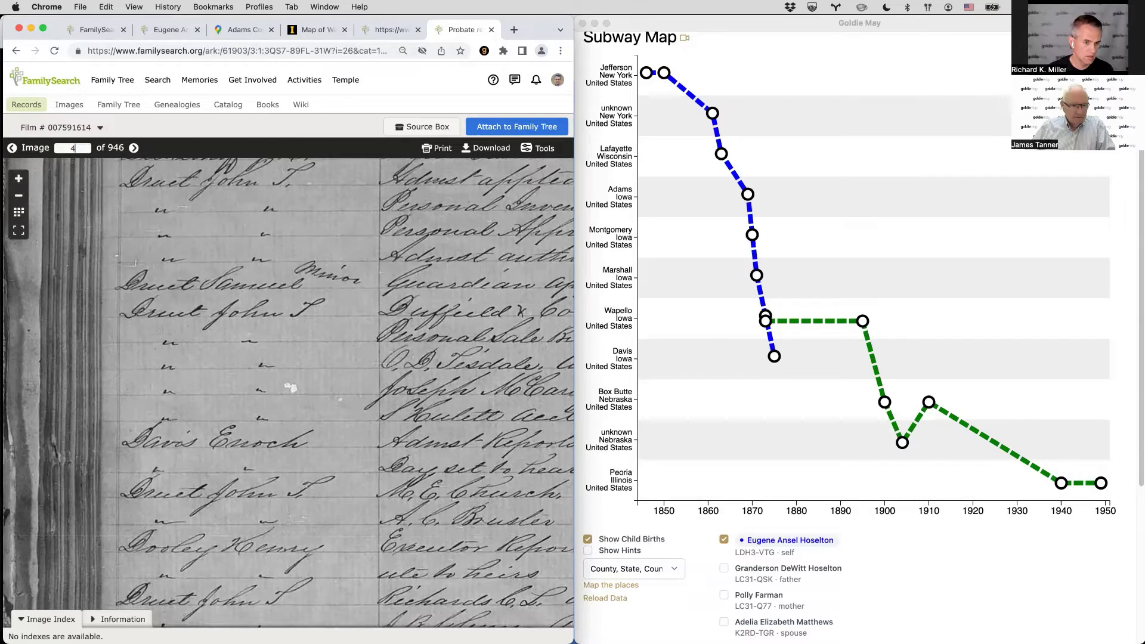
{"action": "type", "text": "0"}
{"action": "key", "text": "Return"}
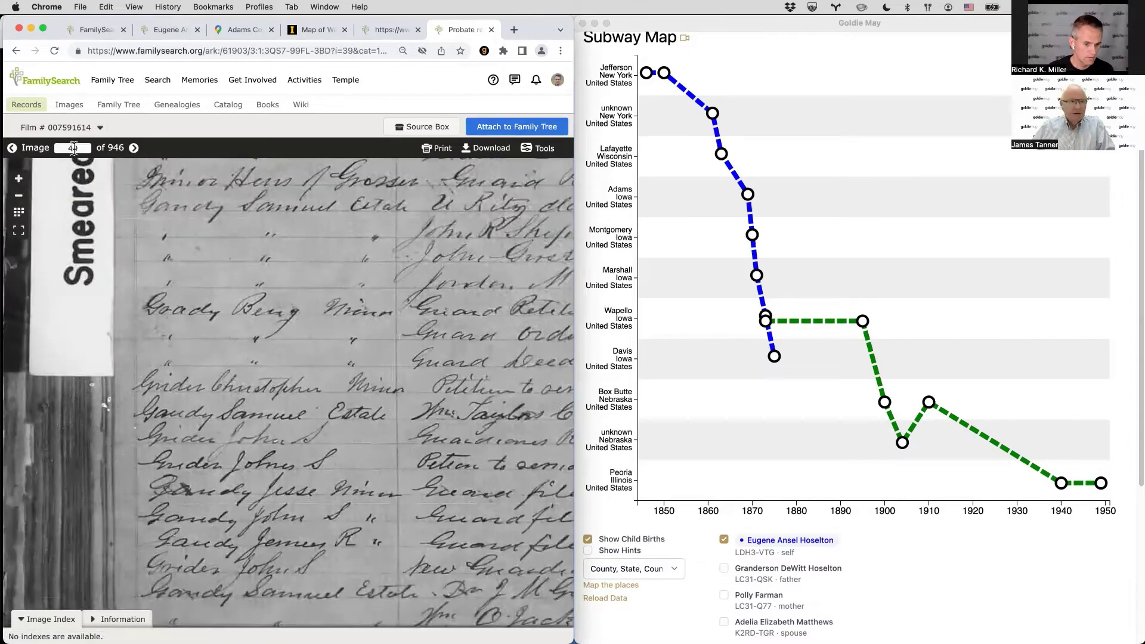
{"action": "key", "text": "BackSpace"}
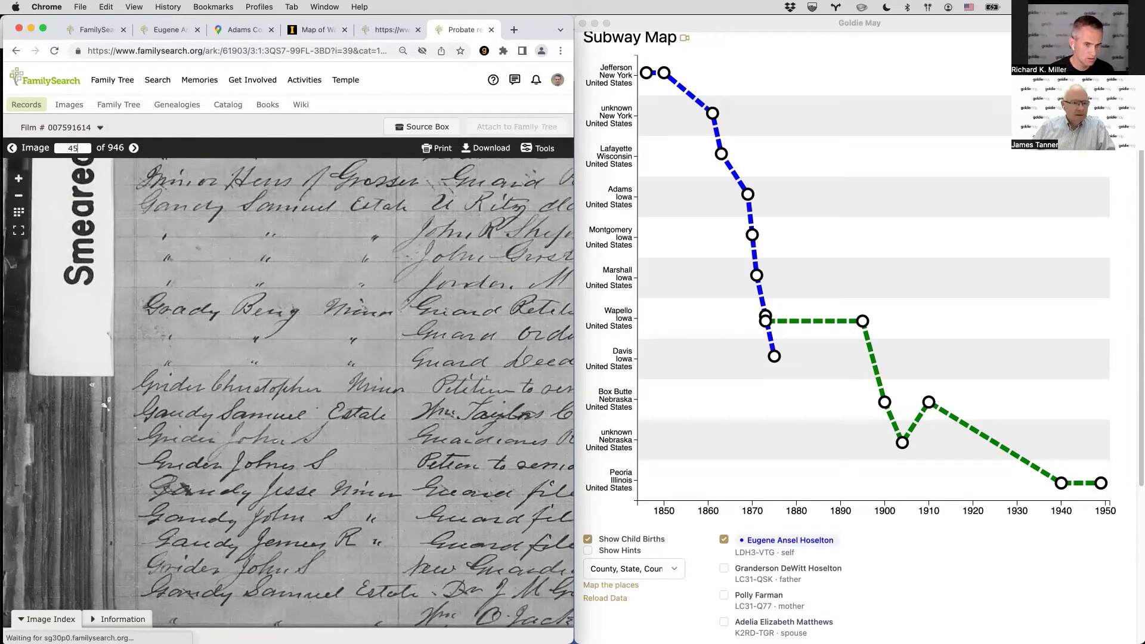
{"action": "type", "text": "5"}
{"action": "key", "text": "Return"}
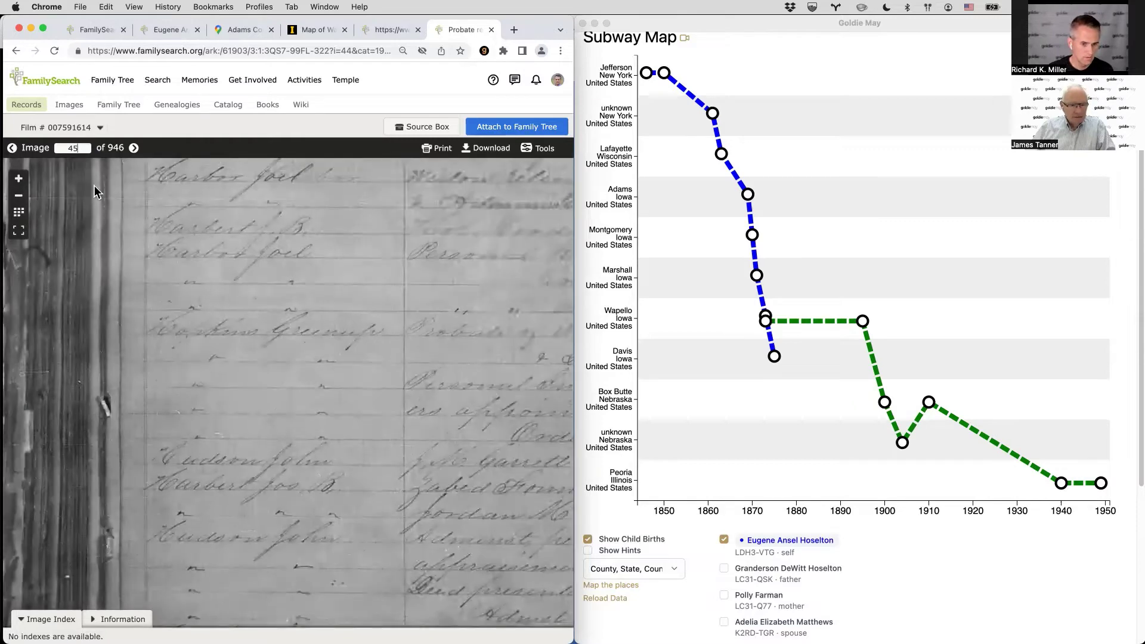
Step back to image 42, the first Index to Probate Minutes page, and pan its entries and page numbers.
{"action": "scroll", "coordinate": [238, 304], "scroll_direction": "up", "scroll_amount": 5}
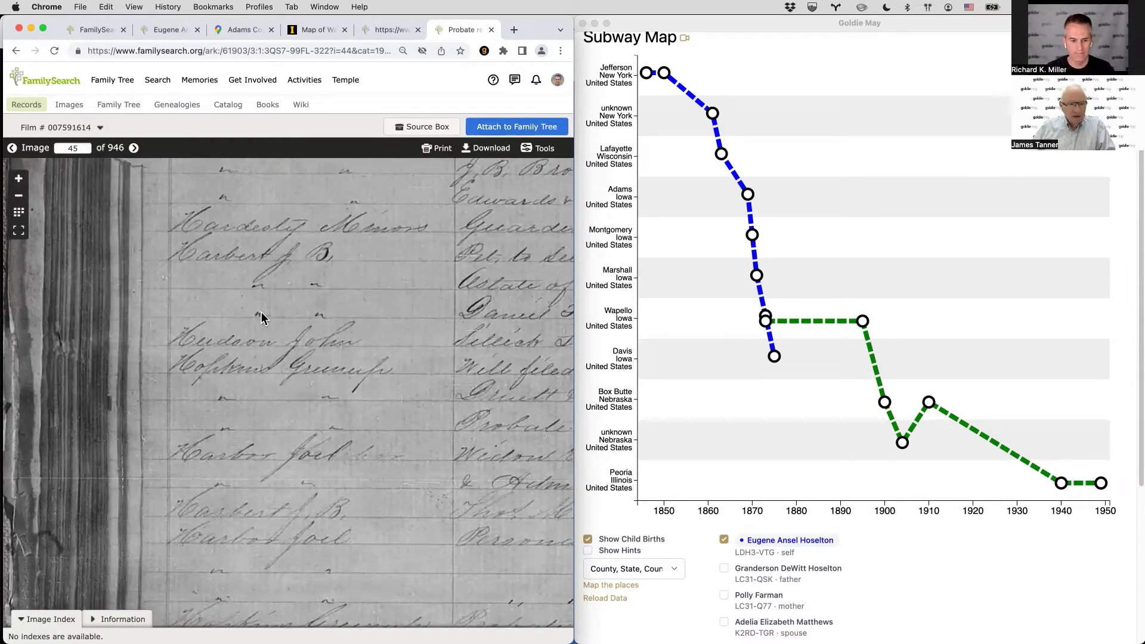
{"action": "left_click", "coordinate": [12, 149]}
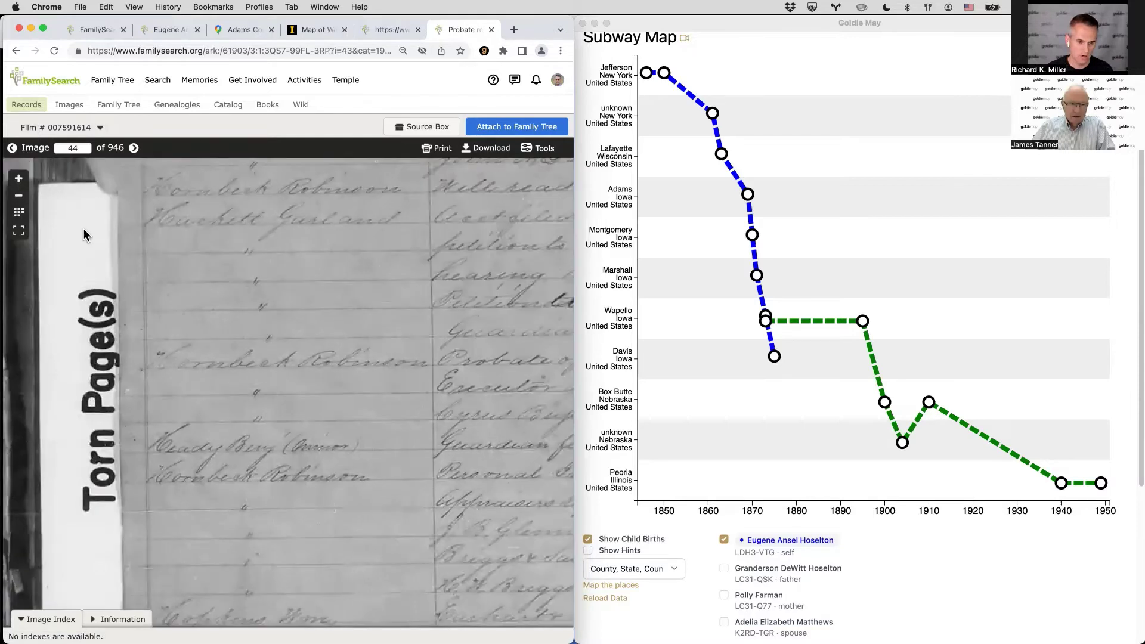
{"action": "scroll", "coordinate": [189, 427], "scroll_direction": "up", "scroll_amount": 3}
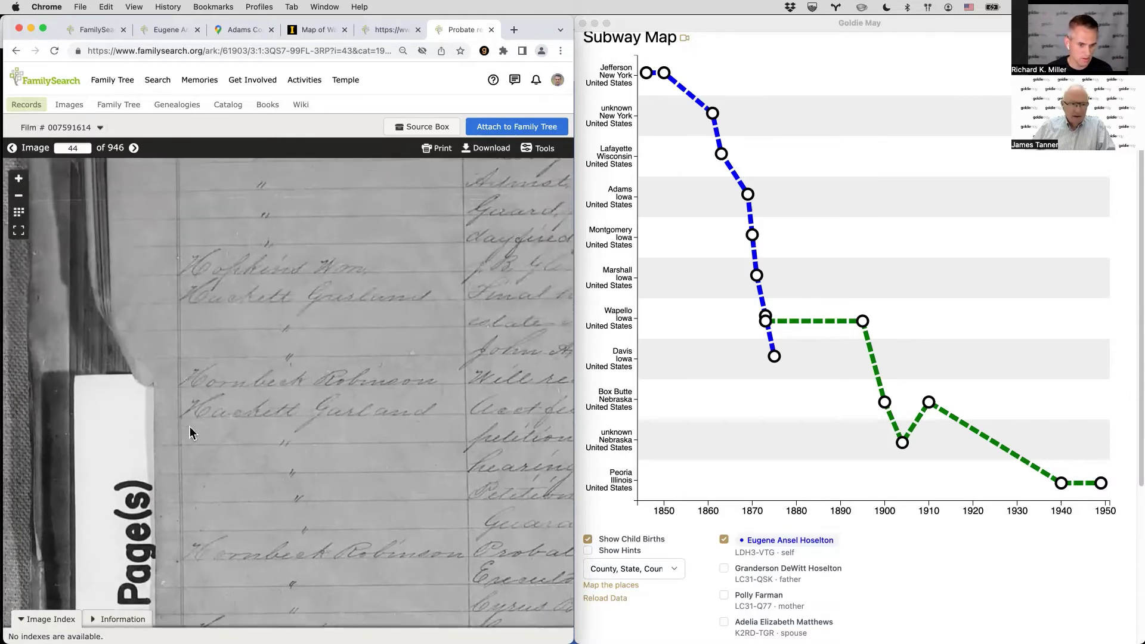
{"action": "left_click", "coordinate": [12, 149]}
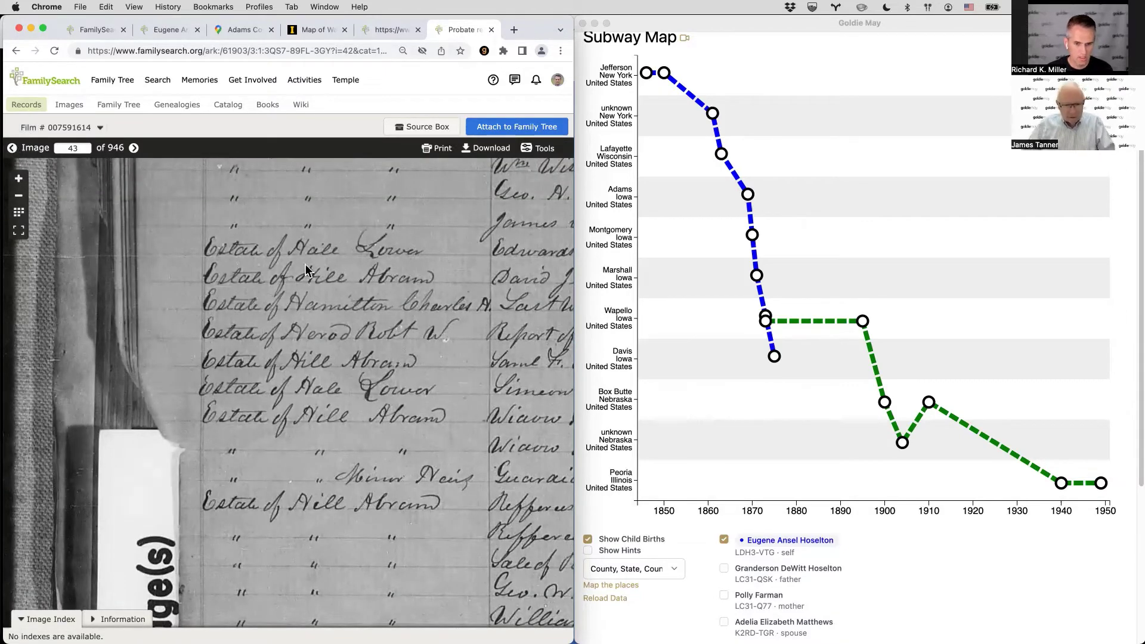
{"action": "left_click", "coordinate": [13, 148]}
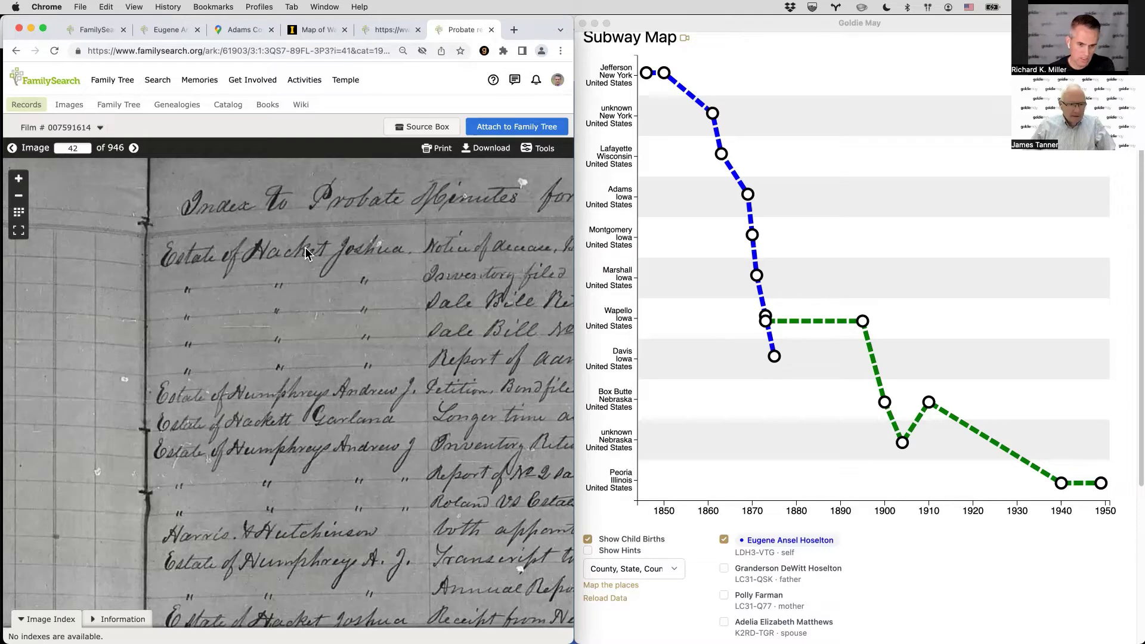
{"action": "left_click_drag", "start_coordinate": [279, 514], "coordinate": [225, 477]}
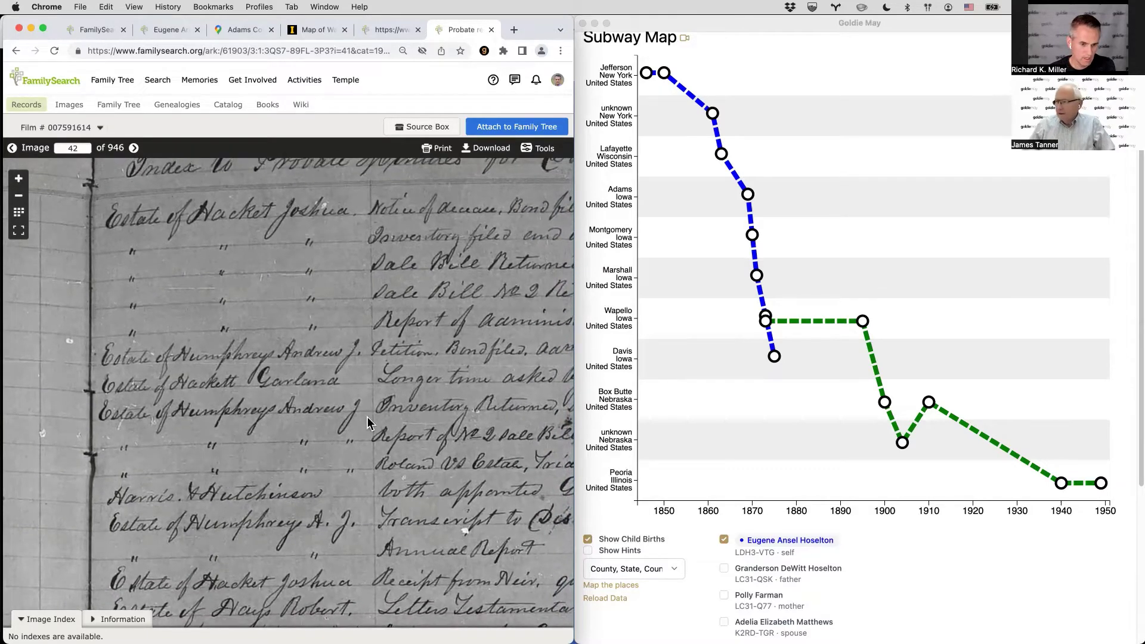
{"action": "left_click_drag", "start_coordinate": [366, 417], "coordinate": [37, 419]}
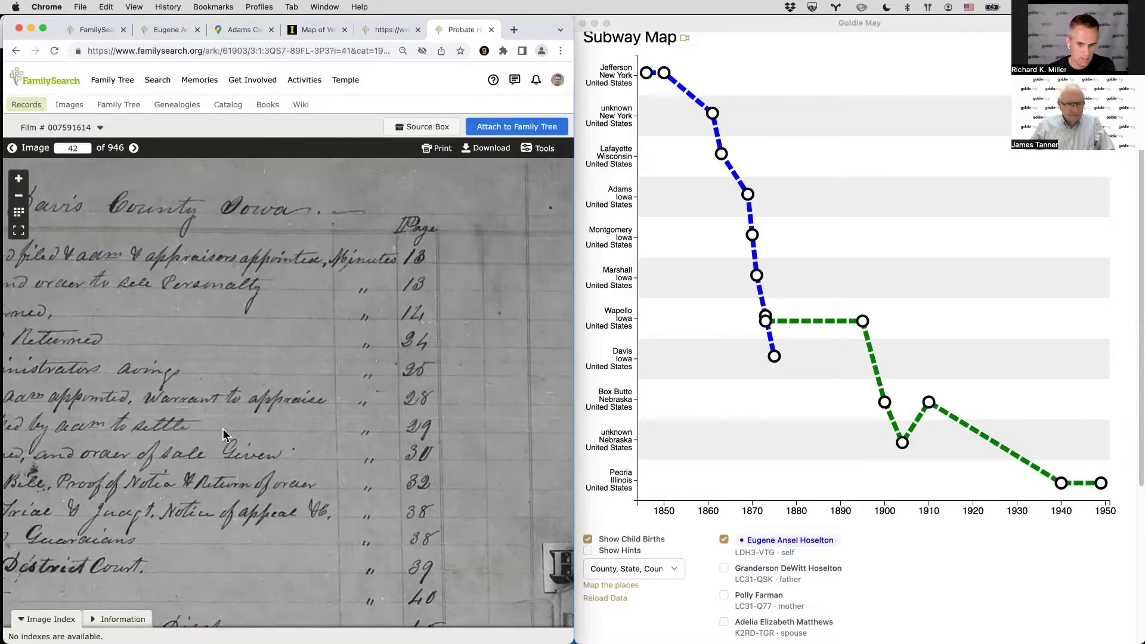
{"action": "left_click_drag", "start_coordinate": [223, 428], "coordinate": [435, 367]}
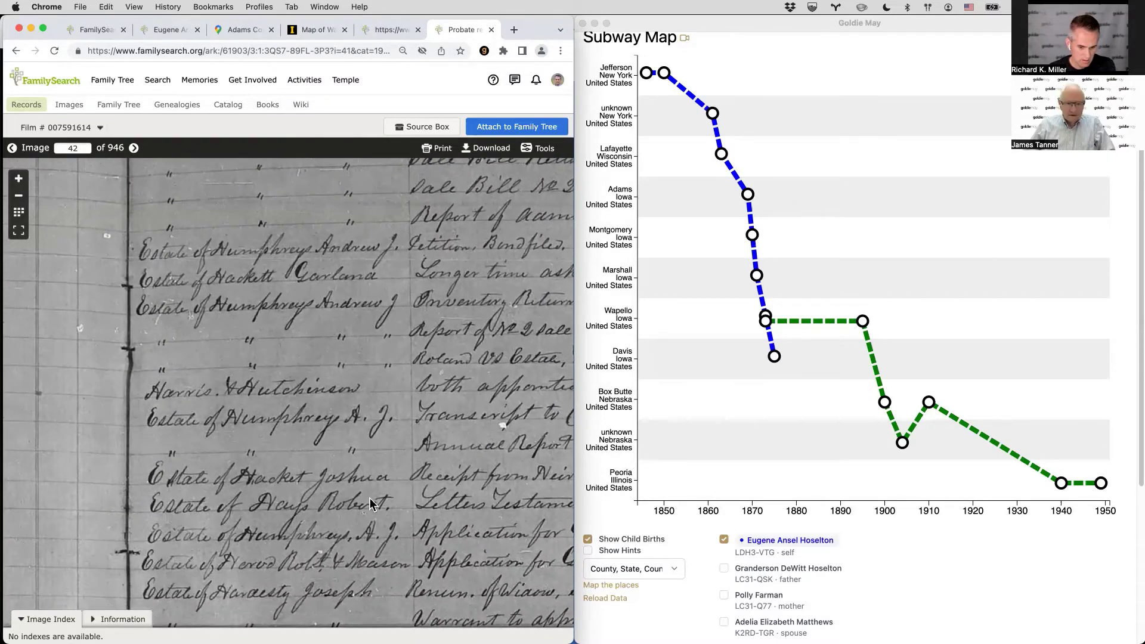
{"action": "left_click_drag", "start_coordinate": [369, 497], "coordinate": [431, 285]}
On image 43, read down the estate entries, page-number column and facing page's index heading.
{"action": "key", "text": "Right"}
{"action": "left_click_drag", "start_coordinate": [363, 524], "coordinate": [381, 284]}
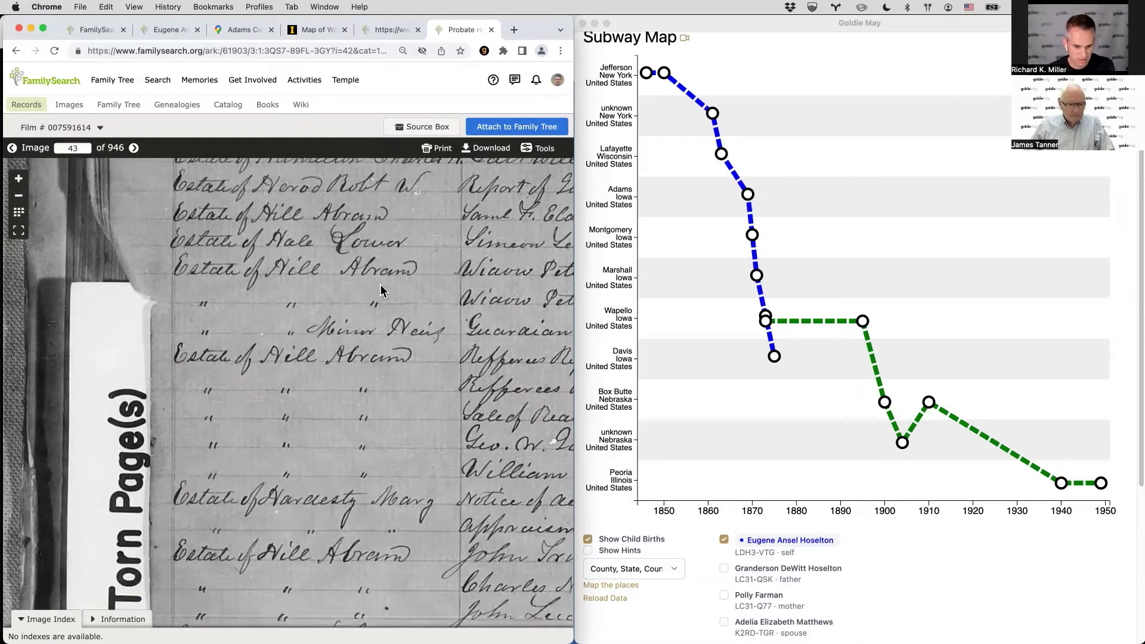
{"action": "left_click_drag", "start_coordinate": [371, 504], "coordinate": [385, 285]}
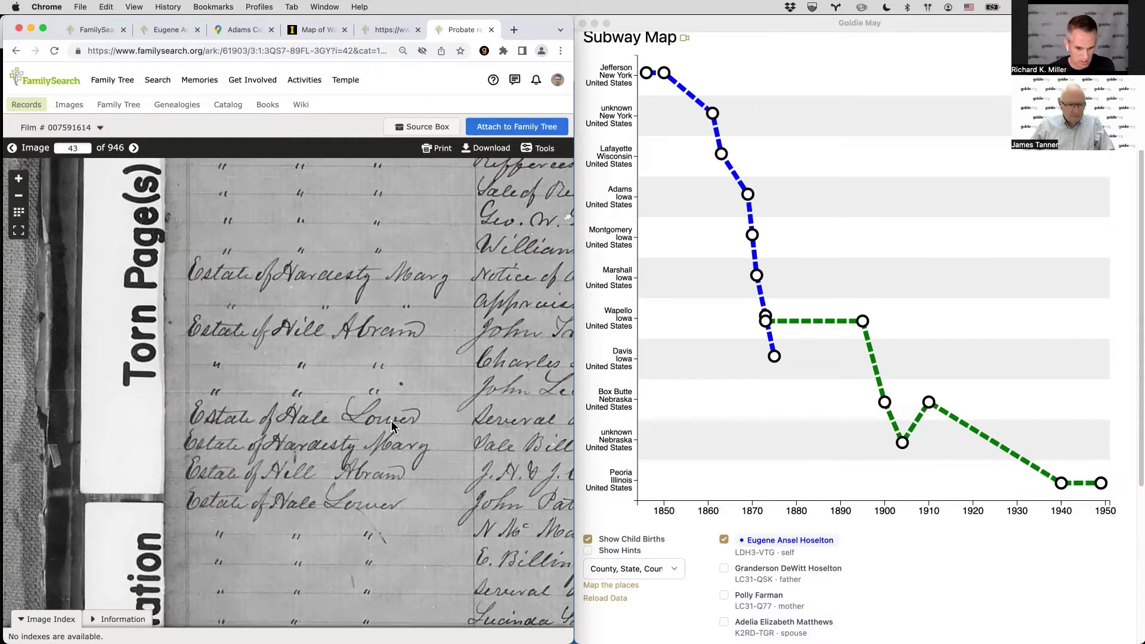
{"action": "left_click_drag", "start_coordinate": [391, 420], "coordinate": [396, 307]}
{"action": "left_click_drag", "start_coordinate": [393, 537], "coordinate": [413, 256]}
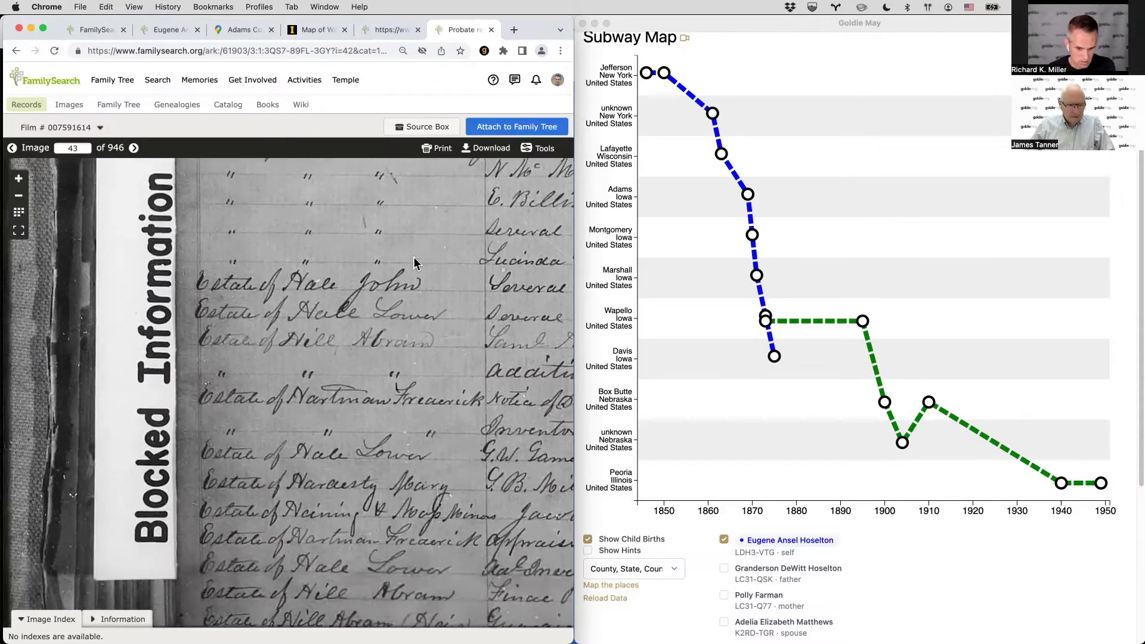
{"action": "left_click_drag", "start_coordinate": [492, 299], "coordinate": [179, 370]}
{"action": "left_click_drag", "start_coordinate": [394, 345], "coordinate": [191, 477]}
{"action": "left_click_drag", "start_coordinate": [507, 418], "coordinate": [179, 429]}
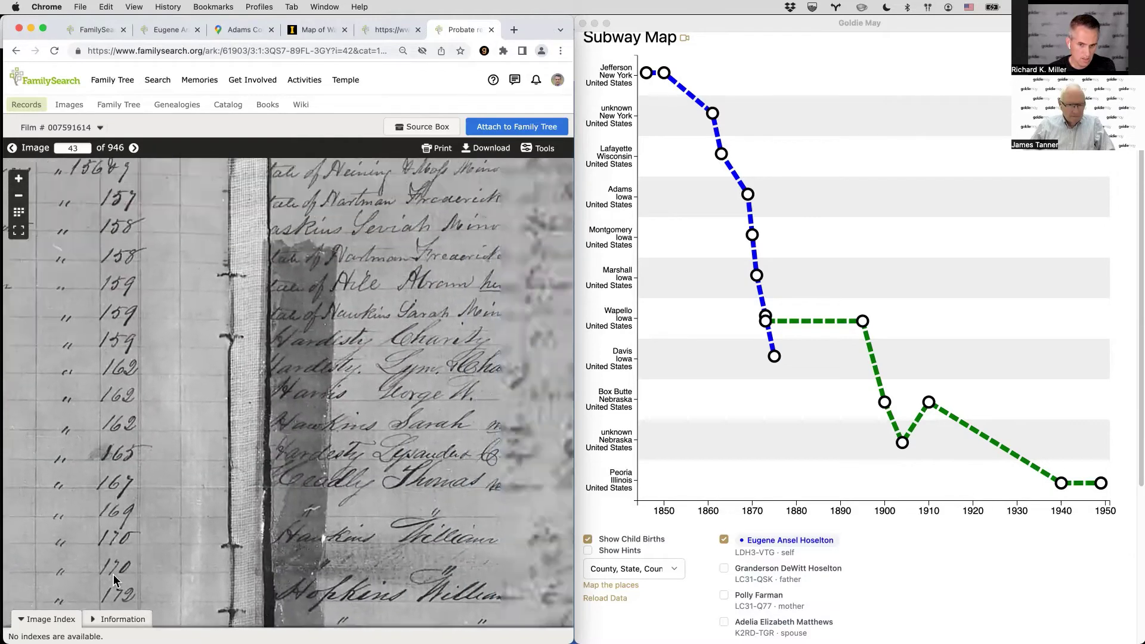
{"action": "left_click_drag", "start_coordinate": [298, 239], "coordinate": [298, 477]}
{"action": "left_click_drag", "start_coordinate": [298, 208], "coordinate": [298, 477]}
{"action": "left_click_drag", "start_coordinate": [303, 268], "coordinate": [303, 396]}
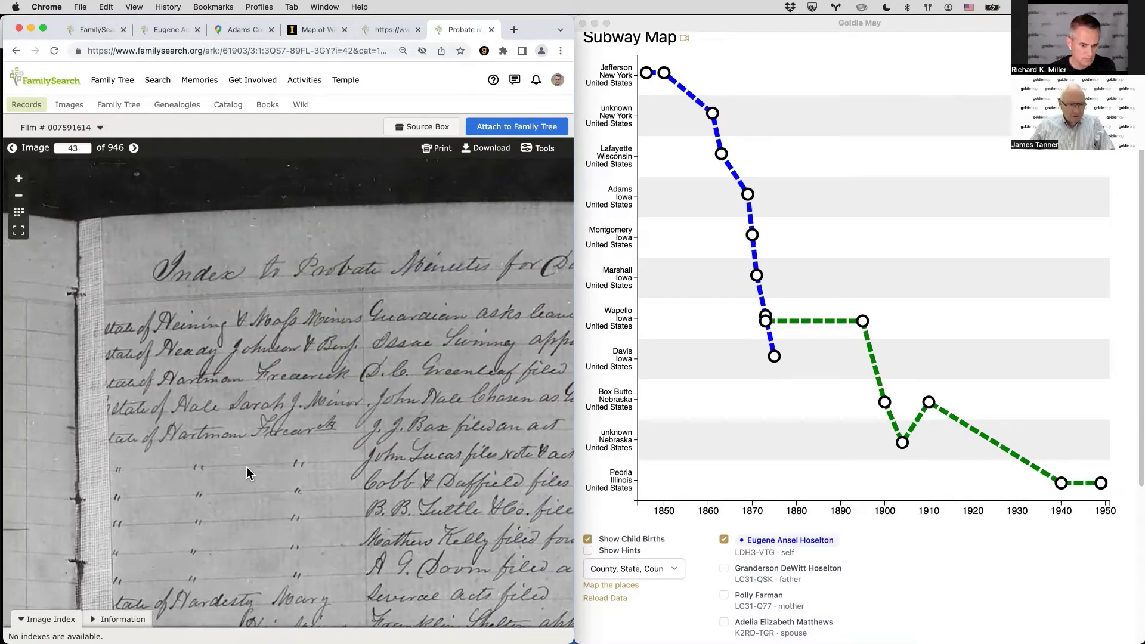
{"action": "left_click_drag", "start_coordinate": [247, 467], "coordinate": [298, 349]}
Move forward to image 45 of the film.
{"action": "scroll", "coordinate": [298, 349], "scroll_direction": "down", "scroll_amount": 10}
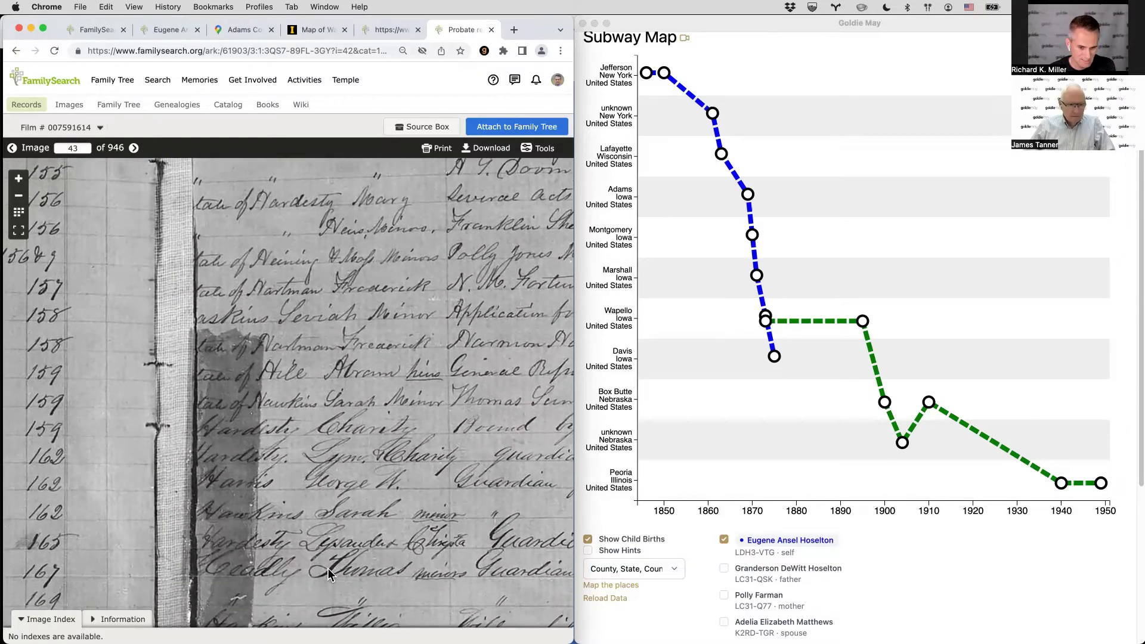
{"action": "left_click", "coordinate": [133, 147]}
{"action": "left_click", "coordinate": [134, 147]}
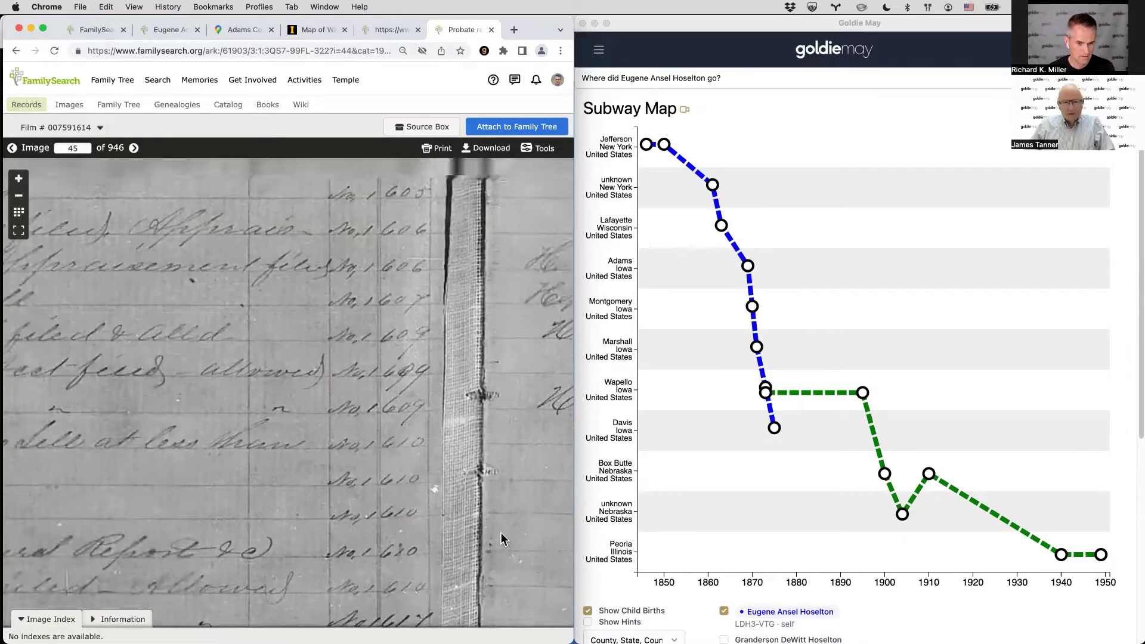
{"action": "scroll", "coordinate": [280, 319], "scroll_direction": "up", "scroll_amount": 5}
{"action": "scroll", "coordinate": [435, 516], "scroll_direction": "up", "scroll_amount": 5}
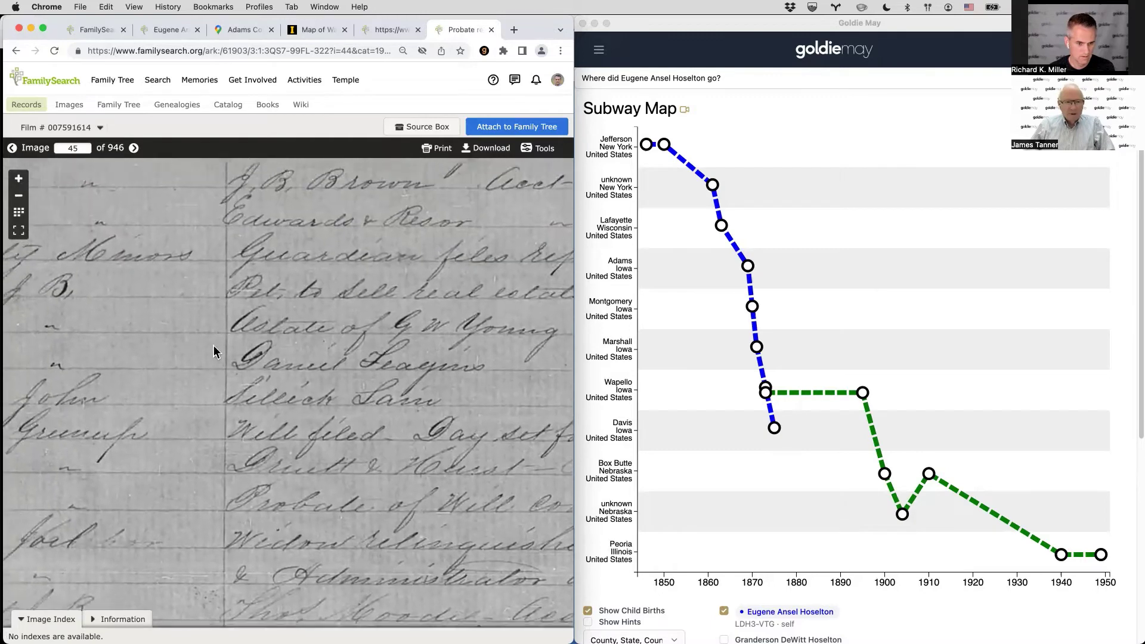
{"action": "scroll", "coordinate": [436, 516], "scroll_direction": "up", "scroll_amount": 5}
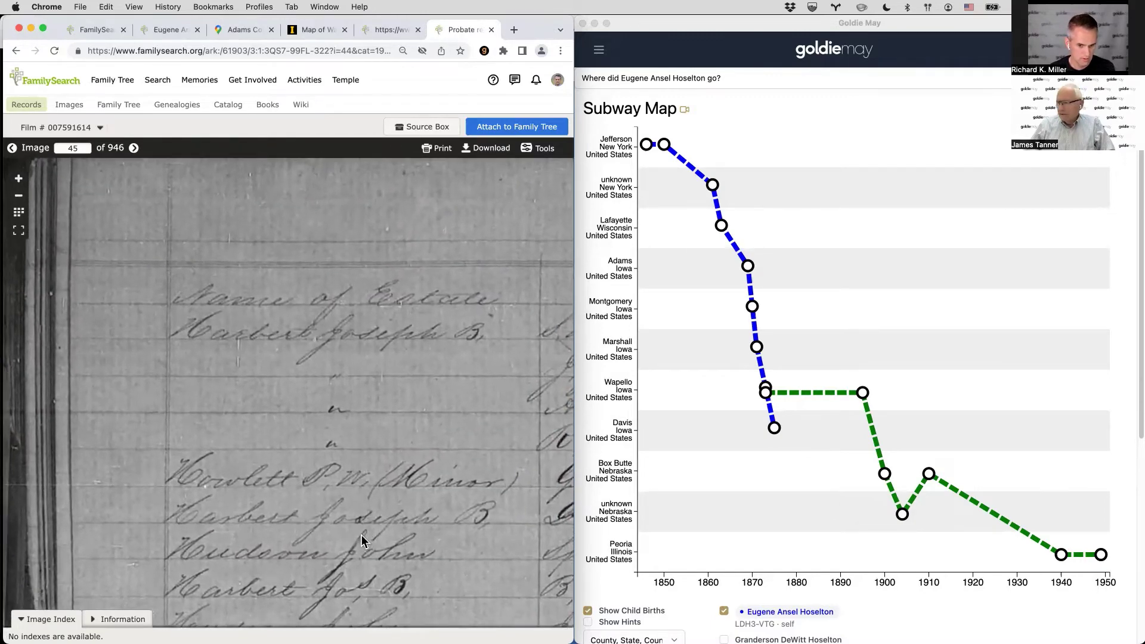
{"action": "scroll", "coordinate": [359, 473], "scroll_direction": "down", "scroll_amount": 4}
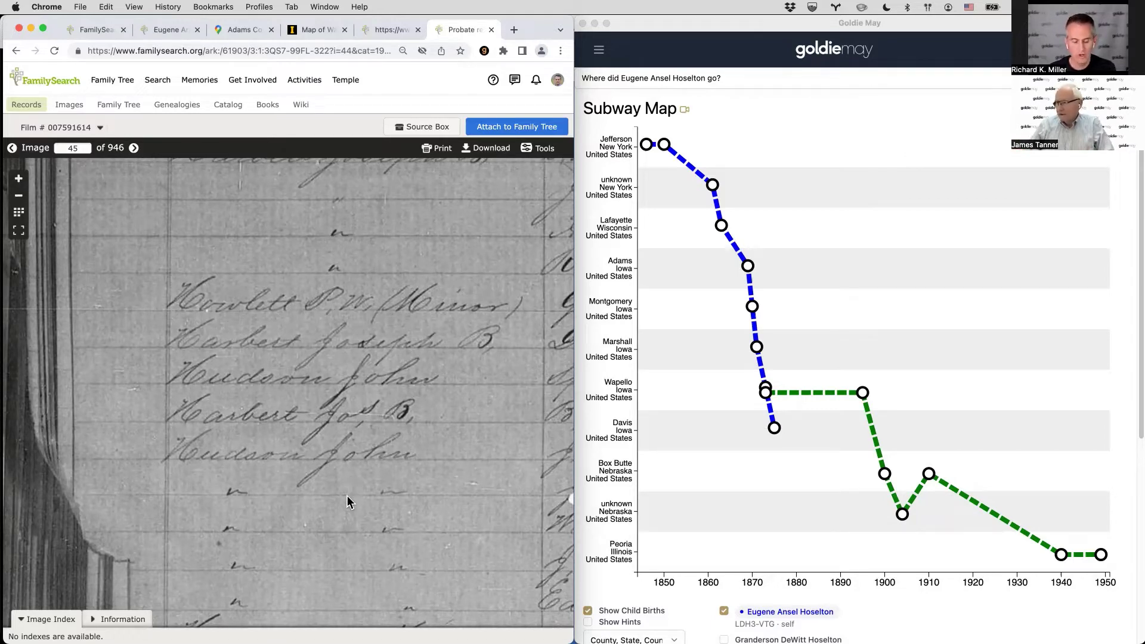
{"action": "left_click_drag", "start_coordinate": [345, 494], "coordinate": [345, 247]}
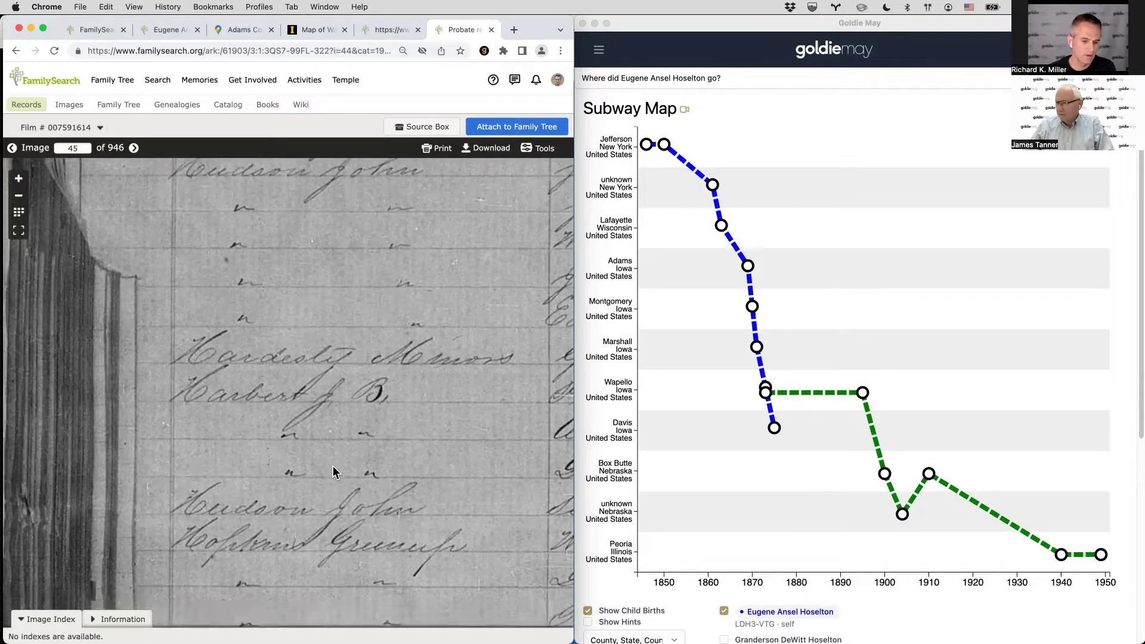
{"action": "left_click_drag", "start_coordinate": [331, 465], "coordinate": [330, 356]}
{"action": "left_click_drag", "start_coordinate": [354, 497], "coordinate": [376, 139]}
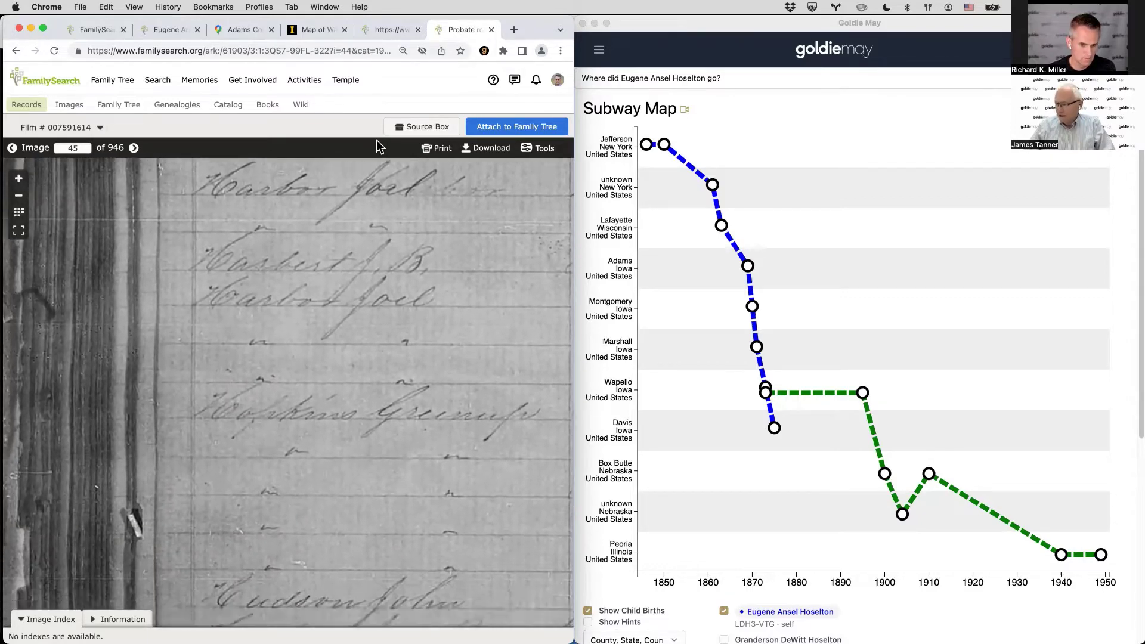
{"action": "left_click_drag", "start_coordinate": [424, 522], "coordinate": [411, 233]}
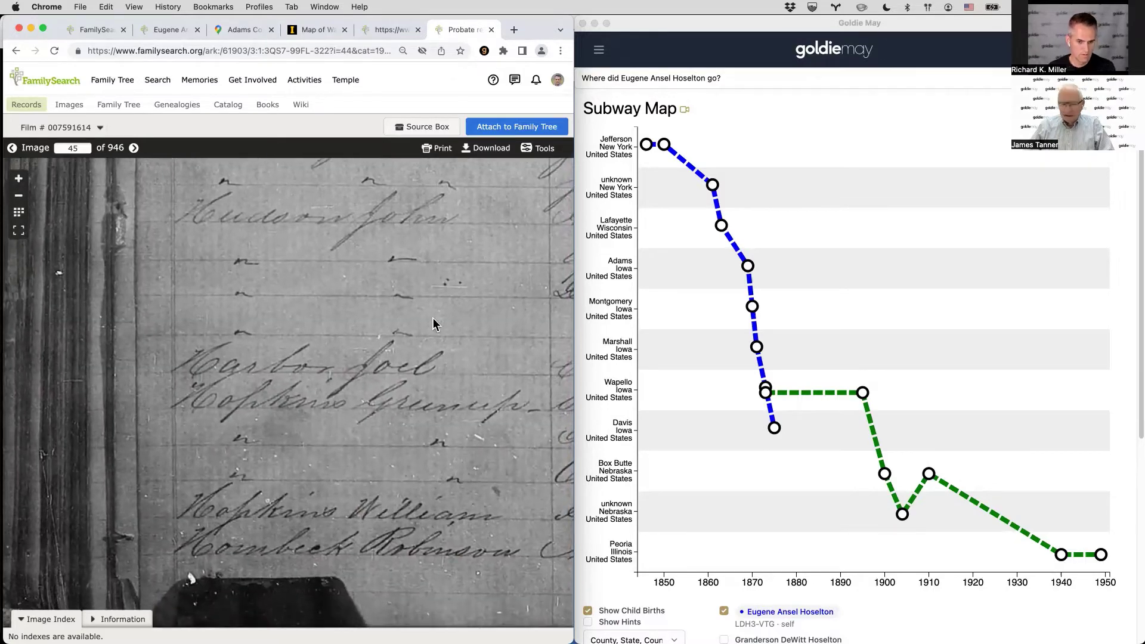
{"action": "key", "text": "Right"}
{"action": "scroll", "coordinate": [352, 418], "scroll_direction": "down", "scroll_amount": 5}
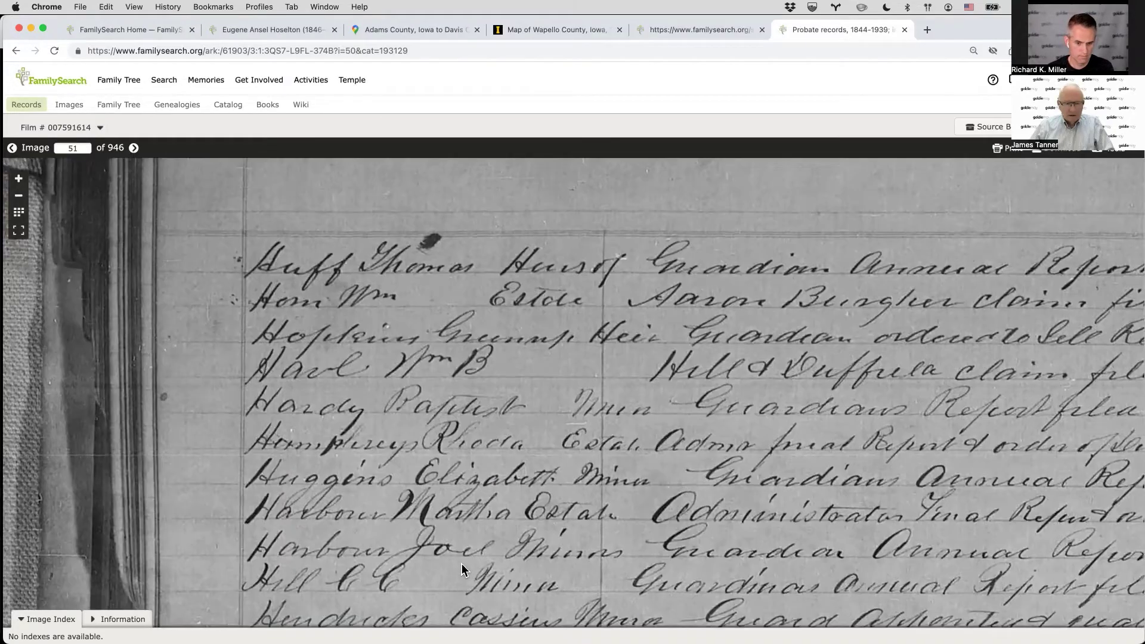
Read the current ledger page from Harl, Hancock and Hotchkiss down to the bottom, including spine page numbers.
{"action": "left_click_drag", "start_coordinate": [460, 562], "coordinate": [442, 185]}
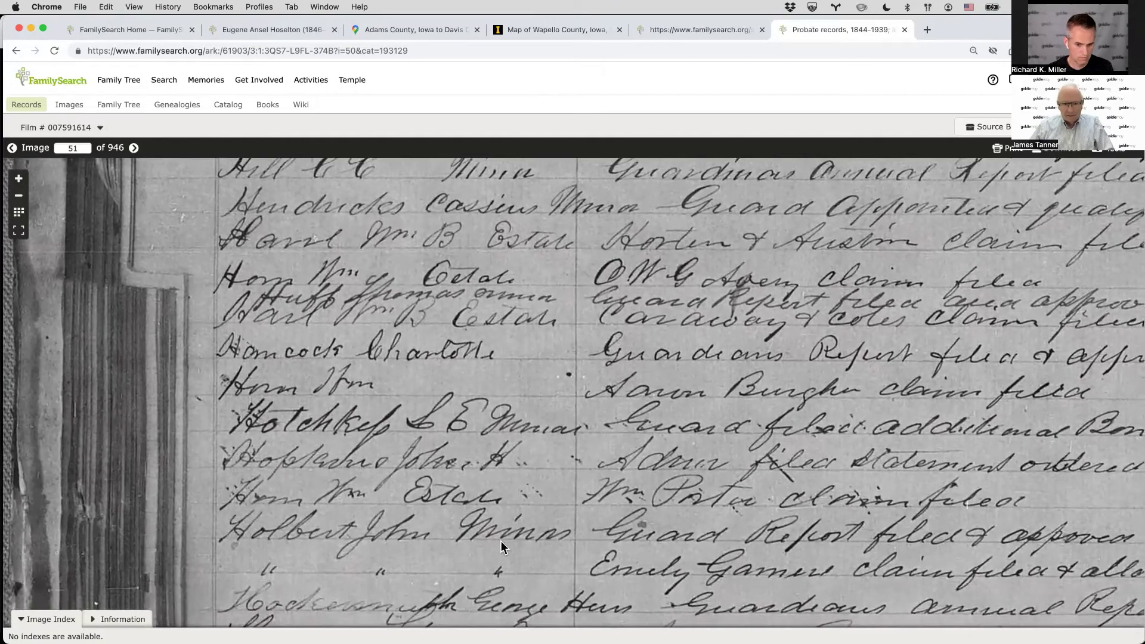
{"action": "left_click_drag", "start_coordinate": [500, 540], "coordinate": [459, 180]}
{"action": "left_click_drag", "start_coordinate": [503, 555], "coordinate": [486, 381]}
{"action": "left_click_drag", "start_coordinate": [492, 525], "coordinate": [482, 290]}
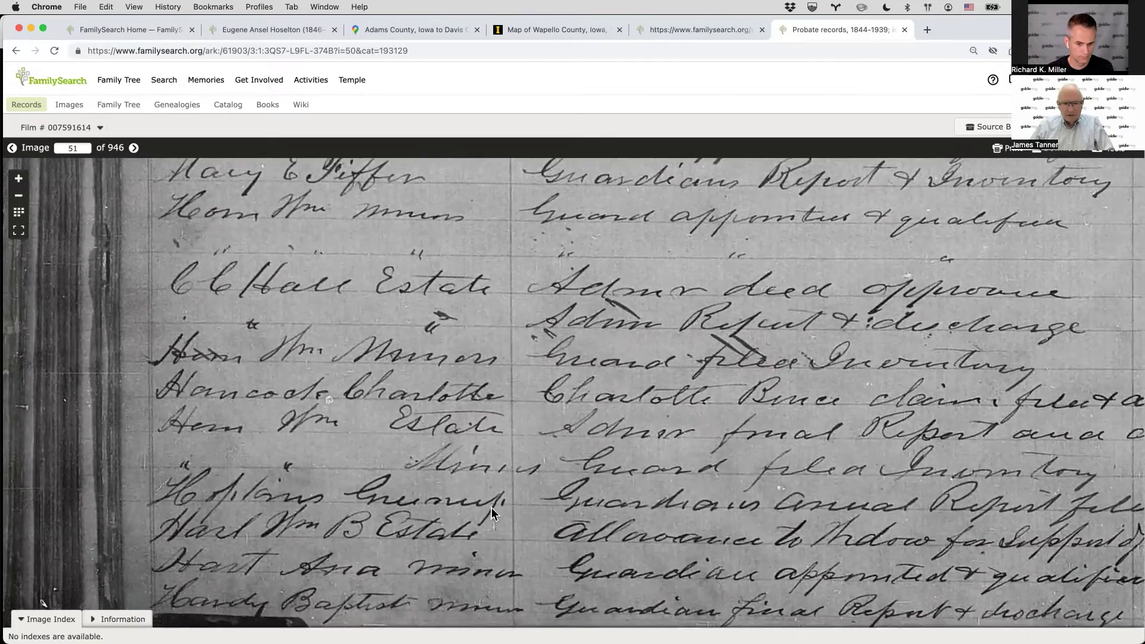
{"action": "left_click_drag", "start_coordinate": [491, 507], "coordinate": [480, 371]}
{"action": "left_click_drag", "start_coordinate": [1013, 239], "coordinate": [465, 599]}
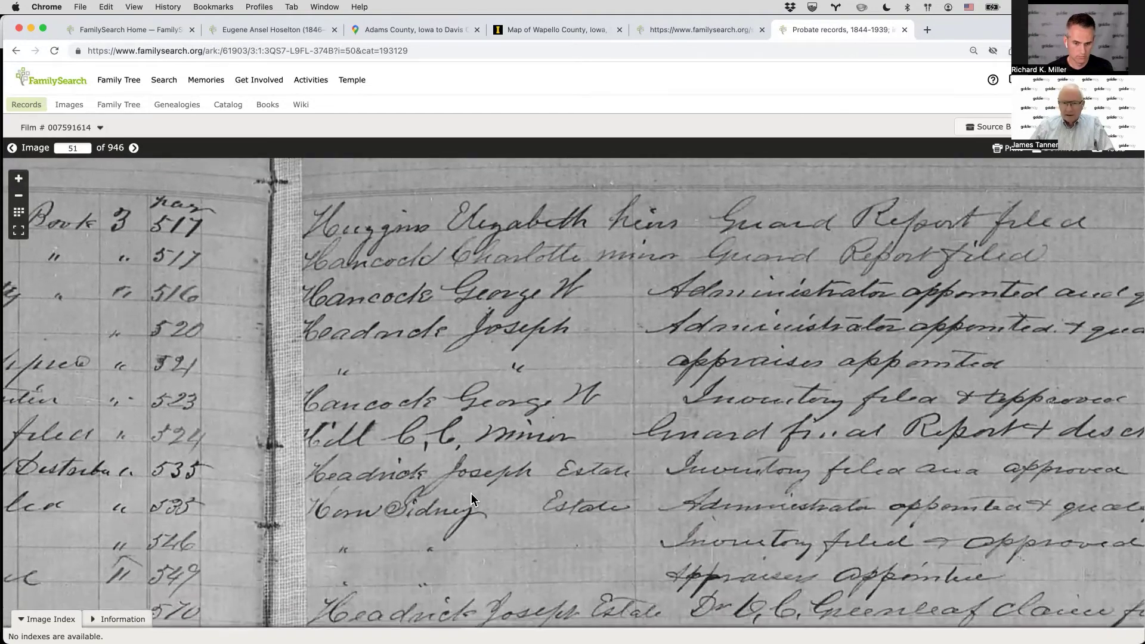
{"action": "left_click_drag", "start_coordinate": [471, 492], "coordinate": [459, 296]}
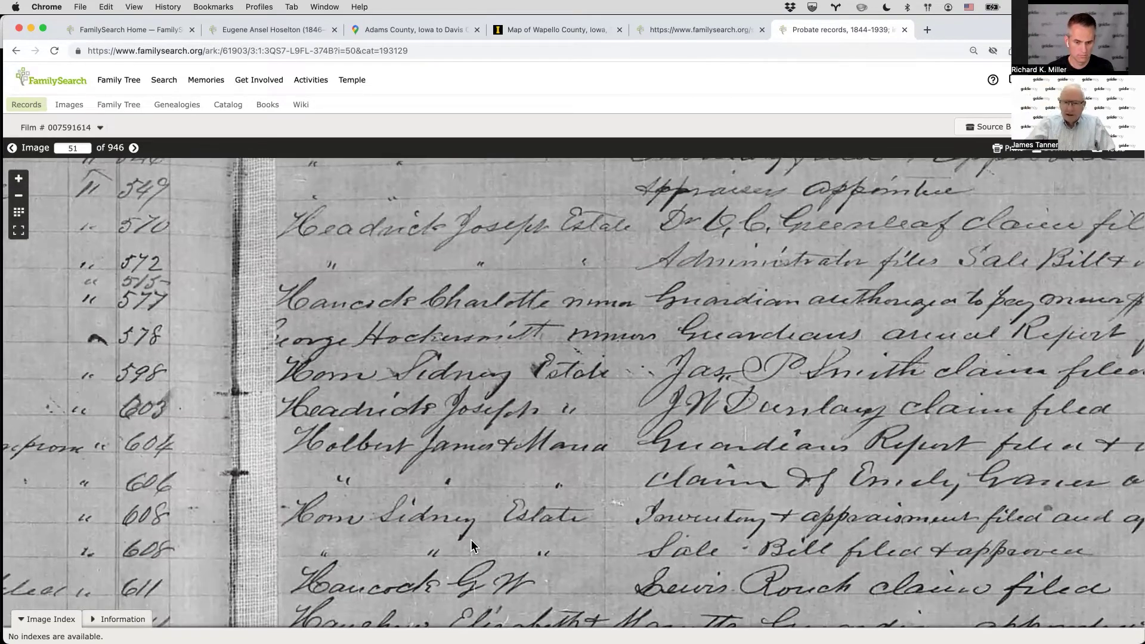
{"action": "left_click_drag", "start_coordinate": [471, 539], "coordinate": [453, 284]}
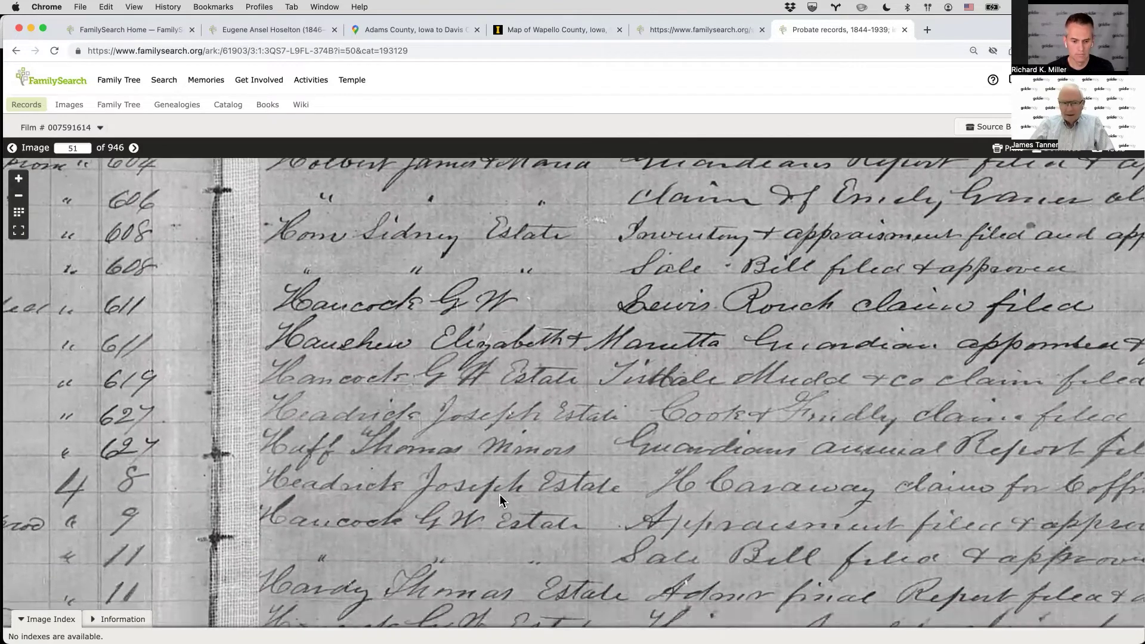
{"action": "left_click_drag", "start_coordinate": [499, 493], "coordinate": [477, 259]}
{"action": "left_click_drag", "start_coordinate": [499, 474], "coordinate": [481, 232]}
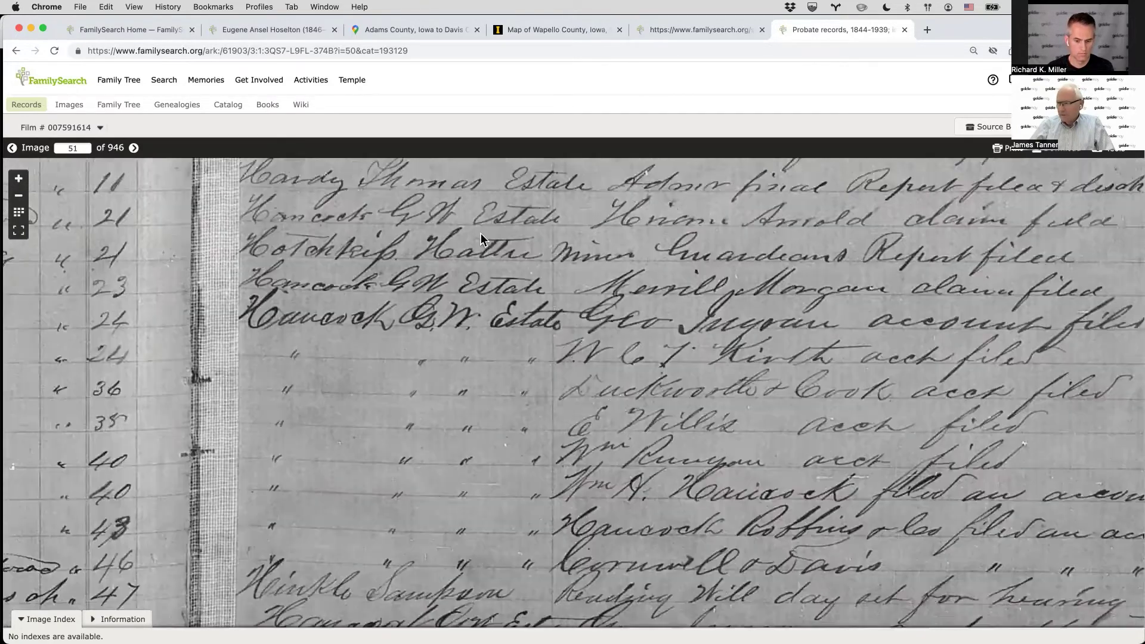
{"action": "left_click_drag", "start_coordinate": [491, 468], "coordinate": [486, 270]}
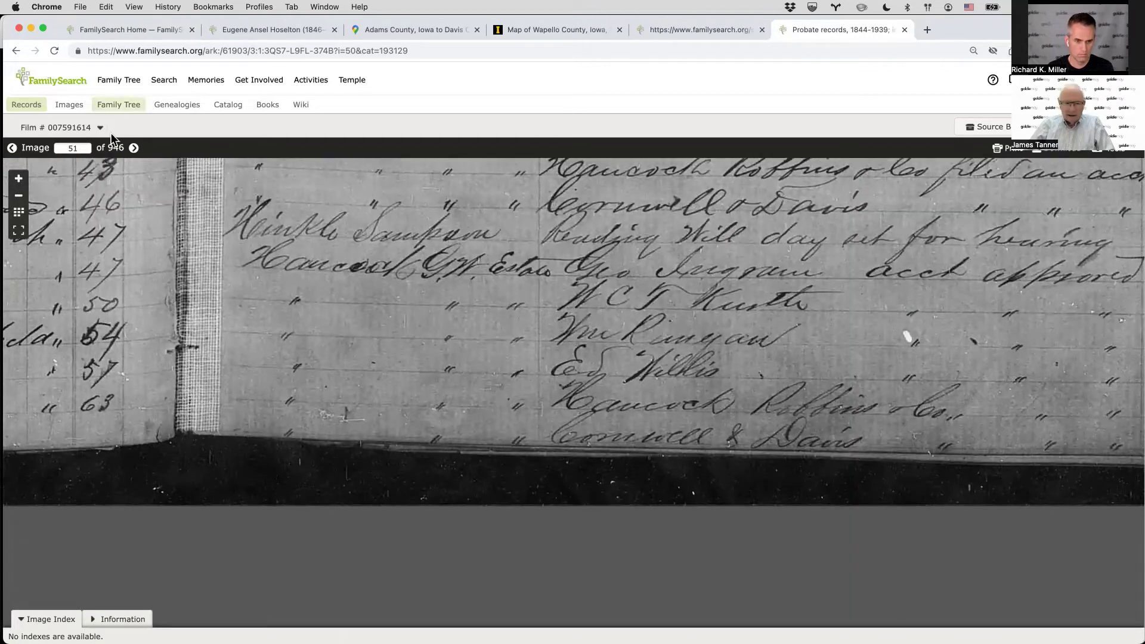
On image 52, read from Hapwood and Hancock G.W. down to Head and Henning, page numbers and the full spread.
{"action": "left_click", "coordinate": [133, 148]}
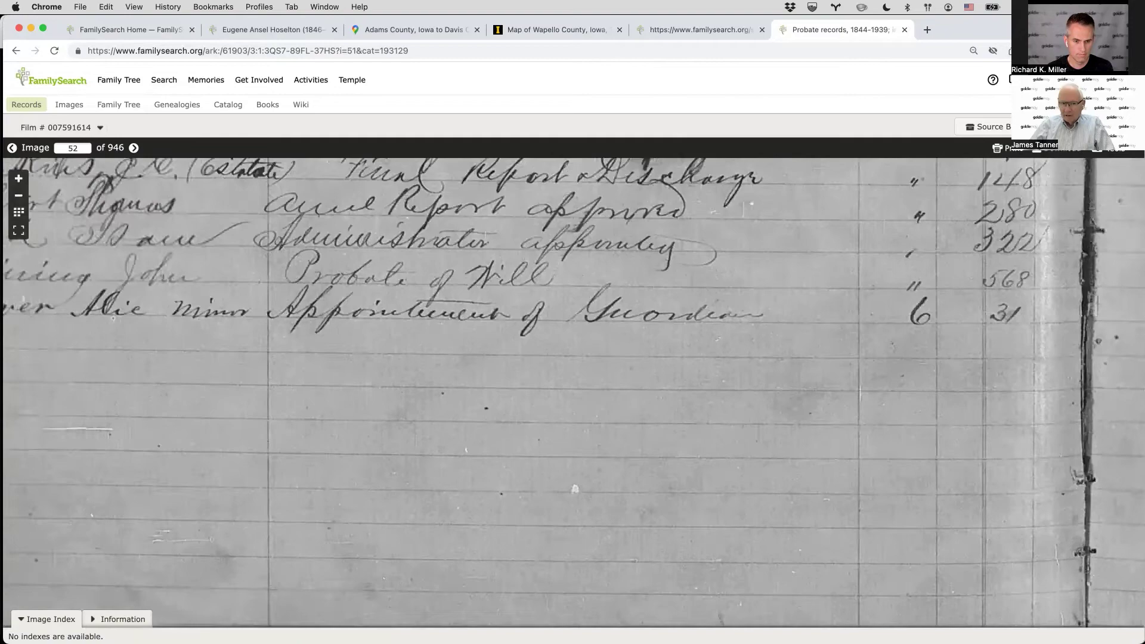
{"action": "left_click_drag", "start_coordinate": [334, 179], "coordinate": [512, 608]}
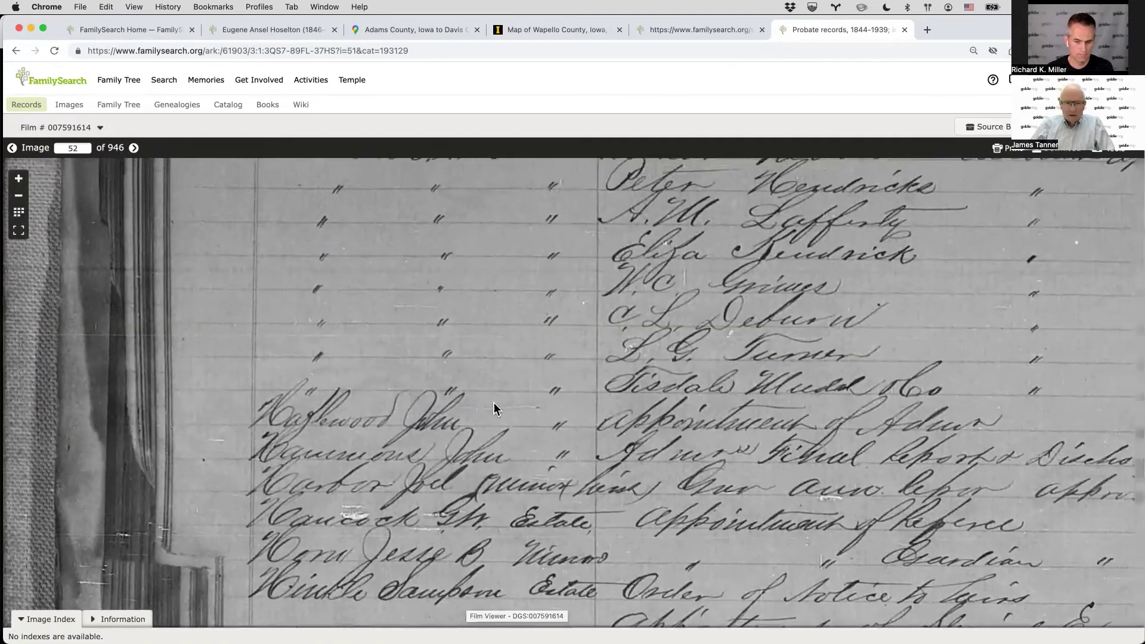
{"action": "left_click_drag", "start_coordinate": [492, 402], "coordinate": [456, 319]}
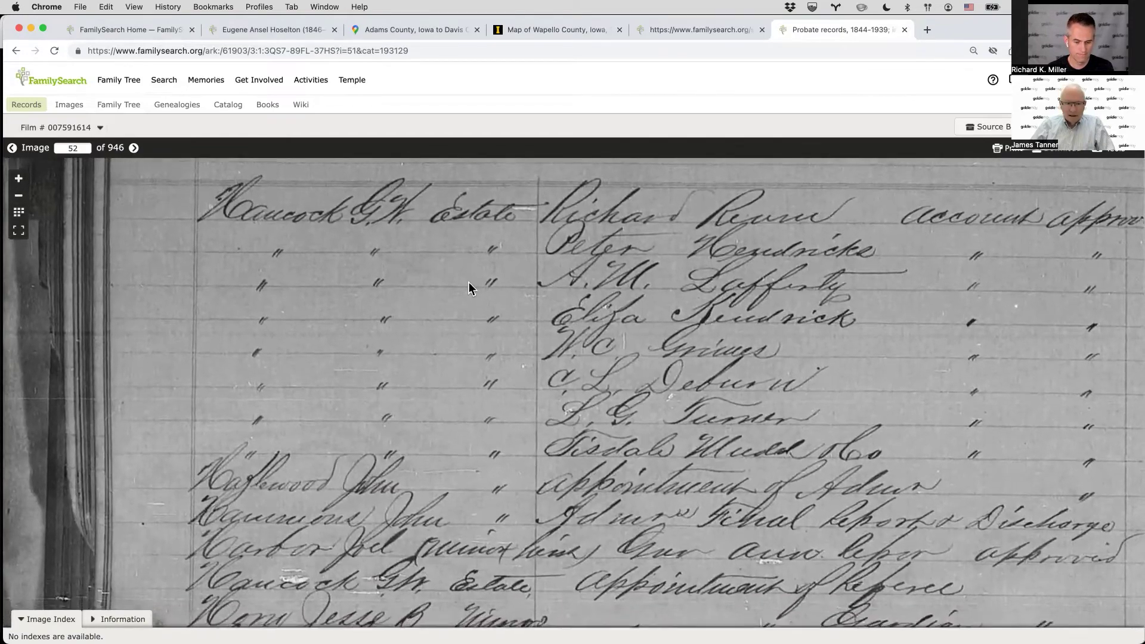
{"action": "scroll", "coordinate": [471, 248], "scroll_direction": "down", "scroll_amount": 5}
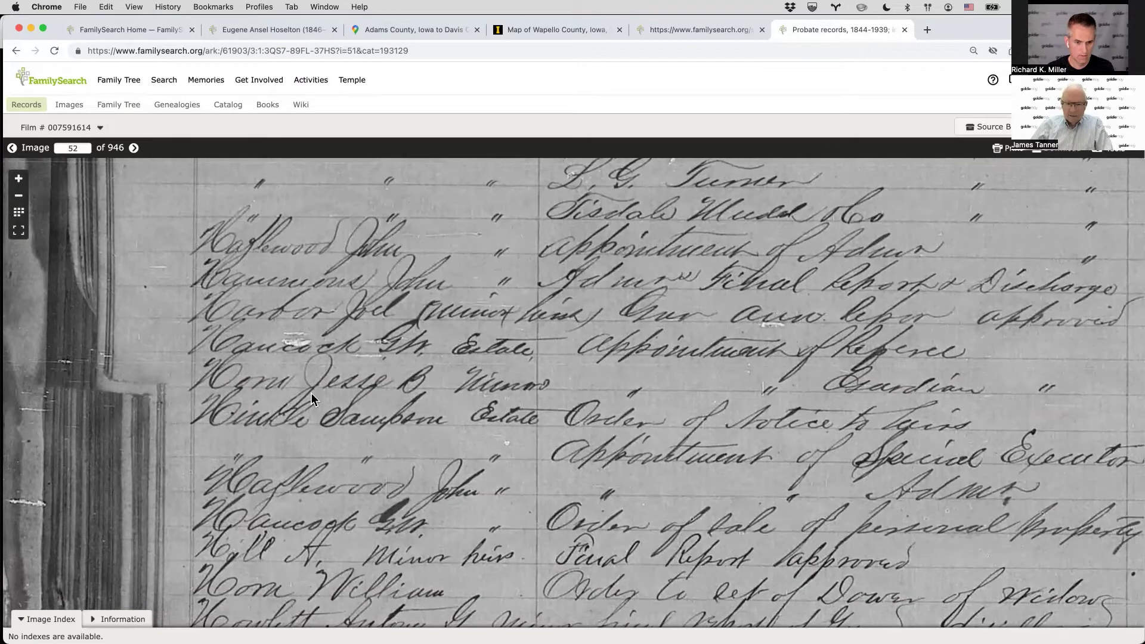
{"action": "left_click_drag", "start_coordinate": [374, 492], "coordinate": [384, 377]}
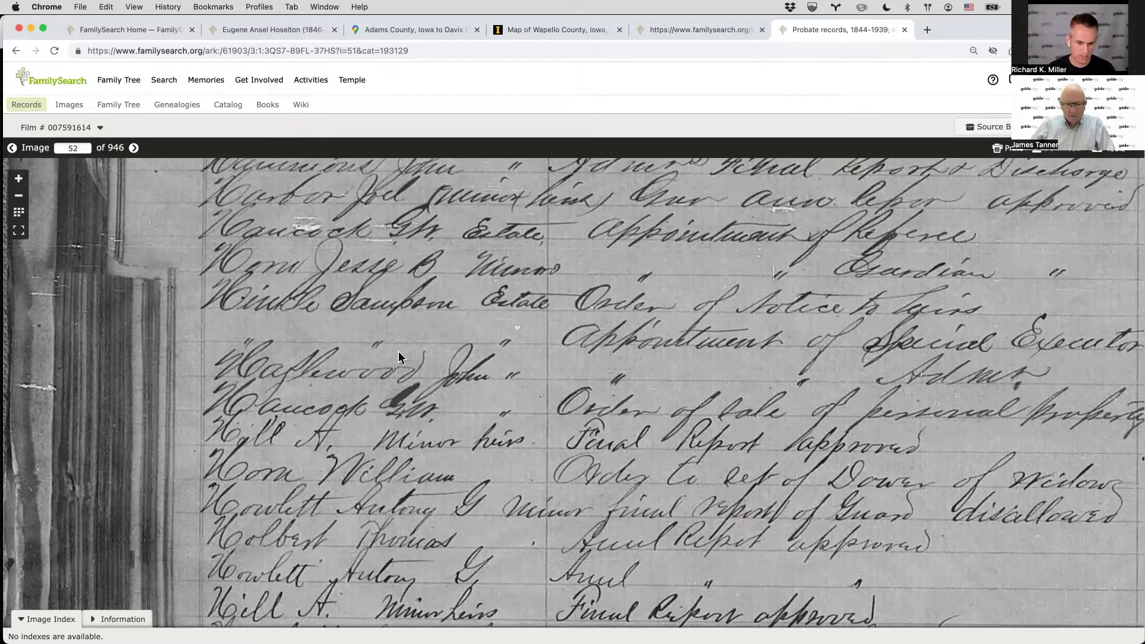
{"action": "left_click_drag", "start_coordinate": [381, 482], "coordinate": [378, 411]}
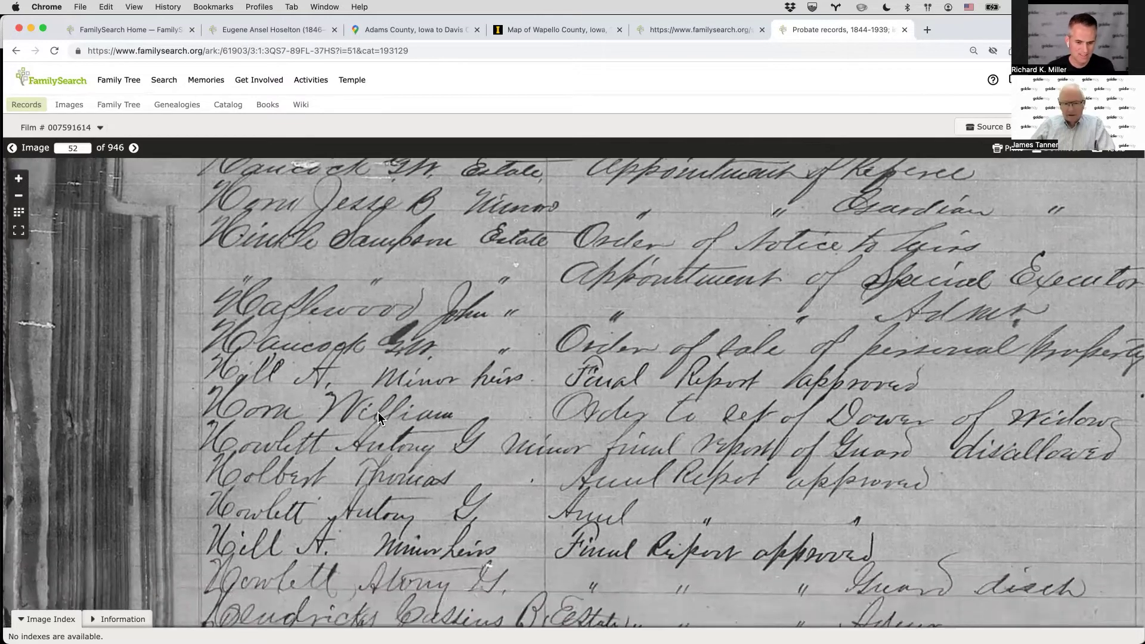
{"action": "left_click_drag", "start_coordinate": [366, 456], "coordinate": [371, 339]}
{"action": "left_click_drag", "start_coordinate": [395, 523], "coordinate": [394, 464]}
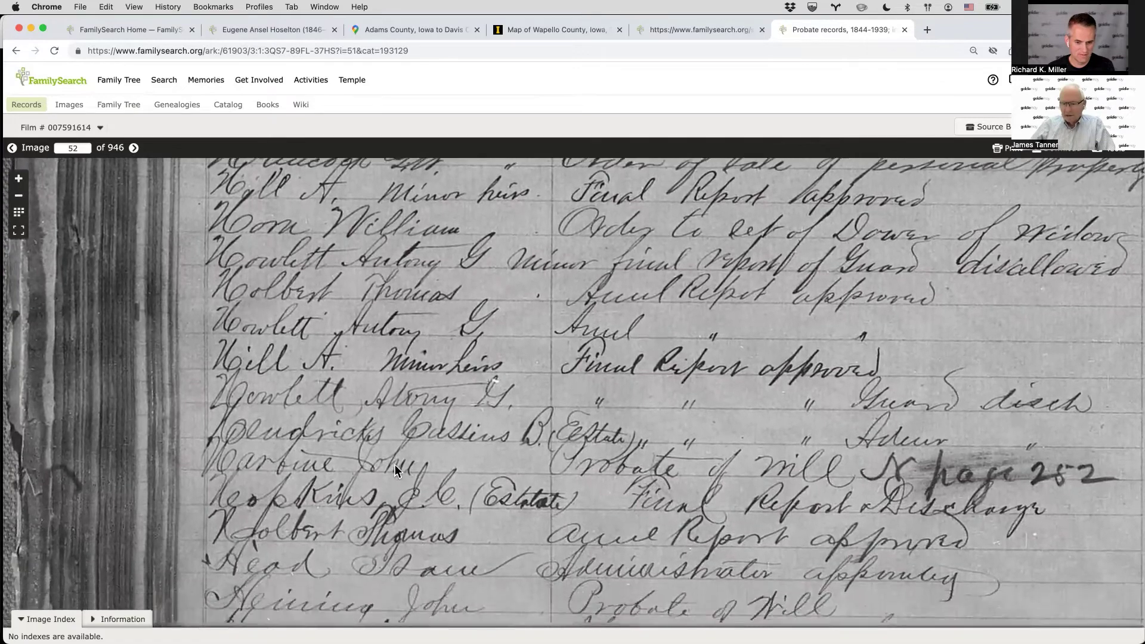
{"action": "left_click_drag", "start_coordinate": [374, 527], "coordinate": [383, 131]}
{"action": "left_click_drag", "start_coordinate": [830, 258], "coordinate": [417, 620]}
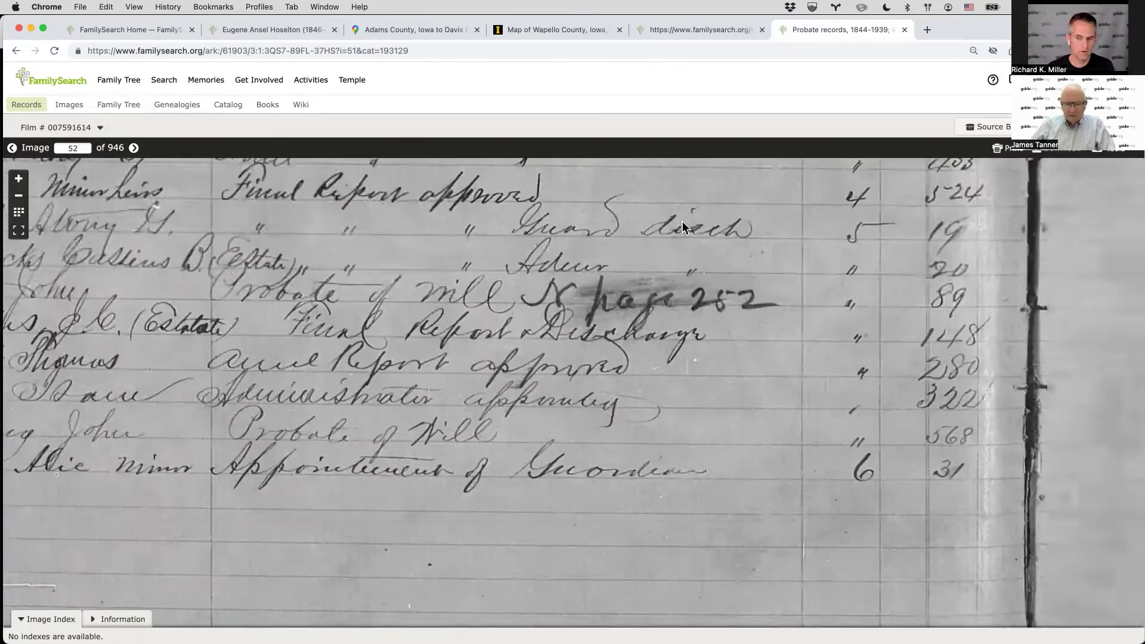
{"action": "left_click_drag", "start_coordinate": [608, 286], "coordinate": [202, 617]}
{"action": "left_click_drag", "start_coordinate": [481, 462], "coordinate": [484, 397]}
{"action": "scroll", "coordinate": [471, 398], "scroll_direction": "down", "scroll_amount": 5}
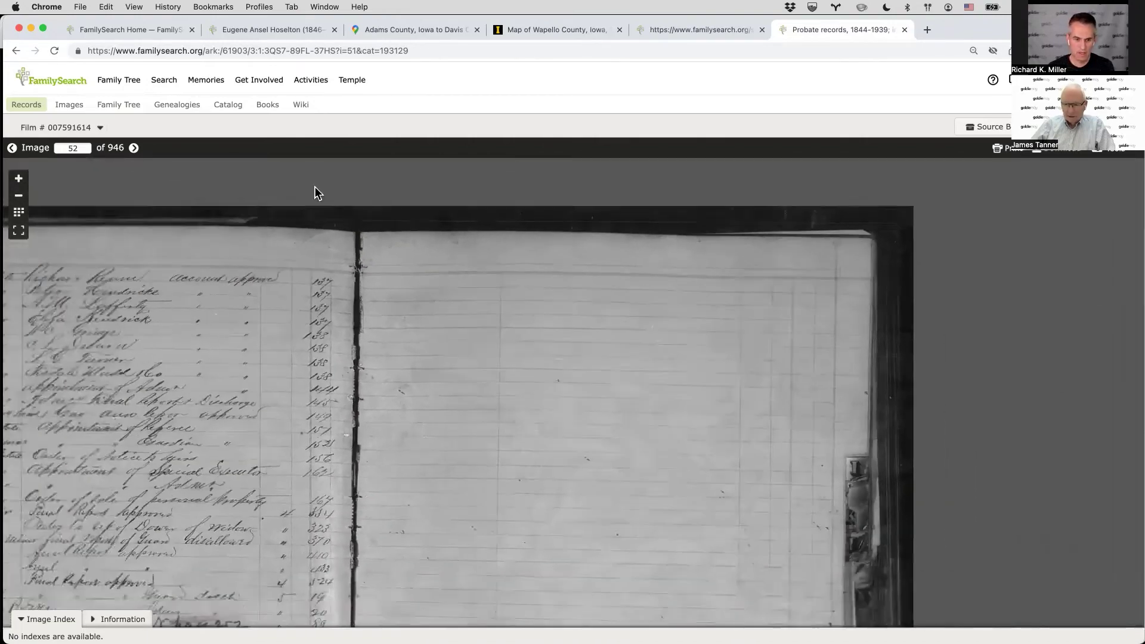
Move to image 53 and glance at the tab's earlier-page history.
{"action": "left_click", "coordinate": [134, 148]}
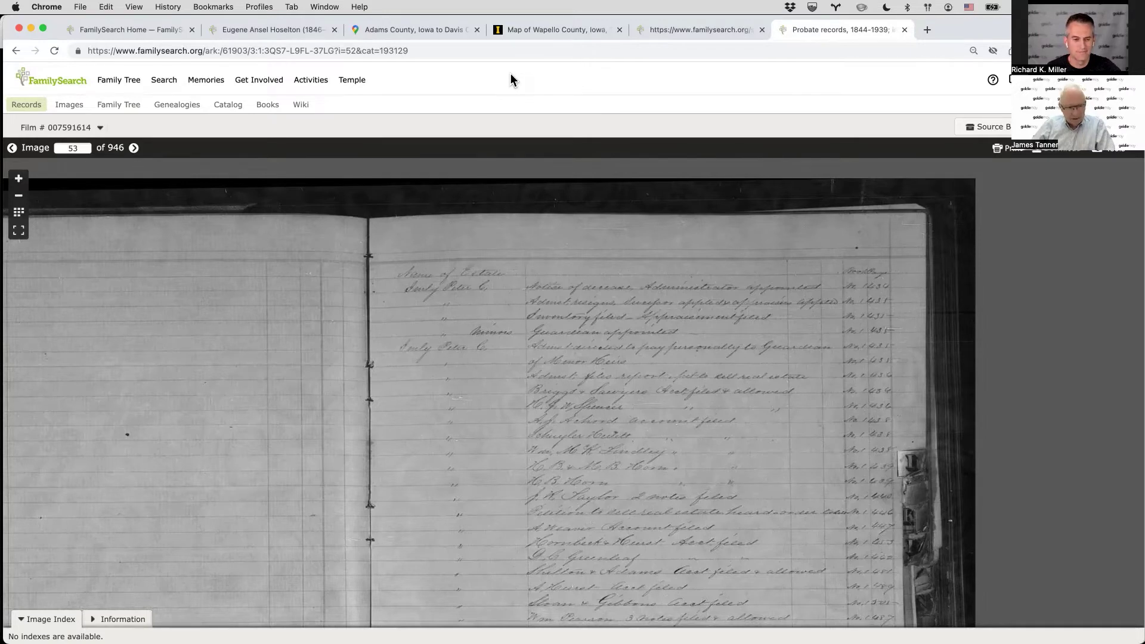
{"action": "right_click", "coordinate": [17, 52]}
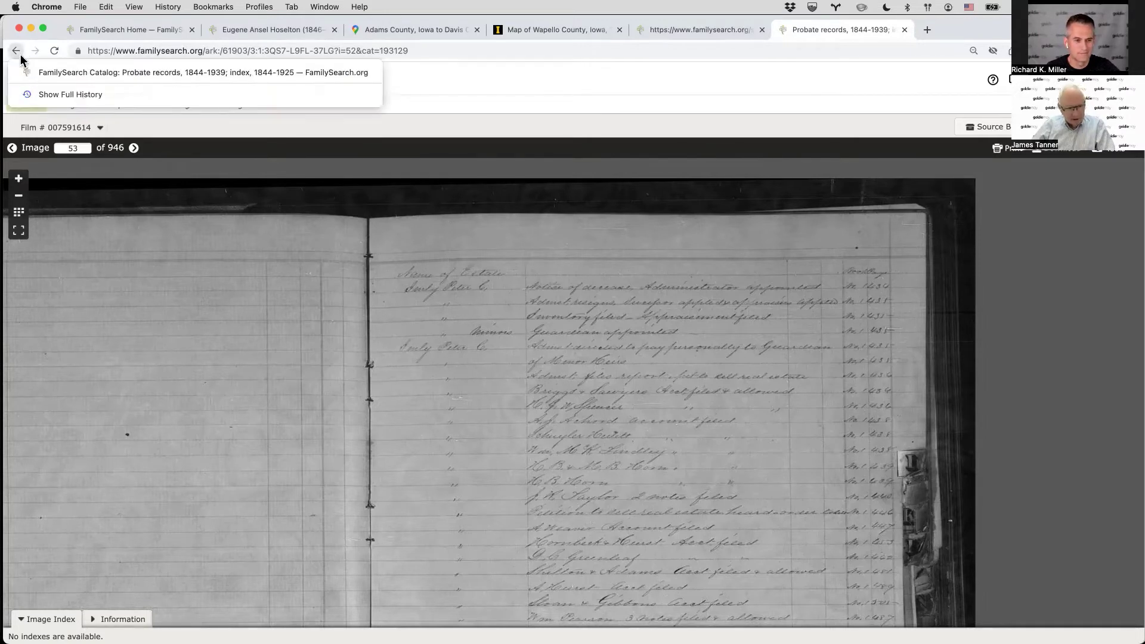
{"action": "left_click", "coordinate": [985, 544]}
{"action": "scroll", "coordinate": [973, 328], "scroll_direction": "down", "scroll_amount": 5}
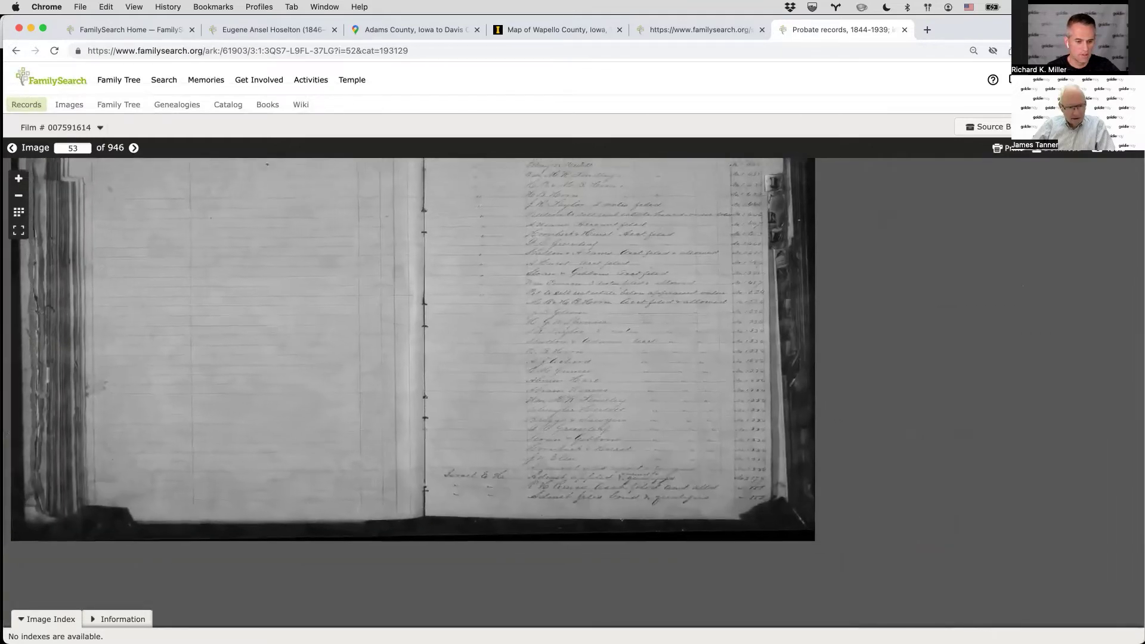
Show the enlarged Information panel with the film's catalog records, then return to image 52.
{"action": "left_click", "coordinate": [118, 619]}
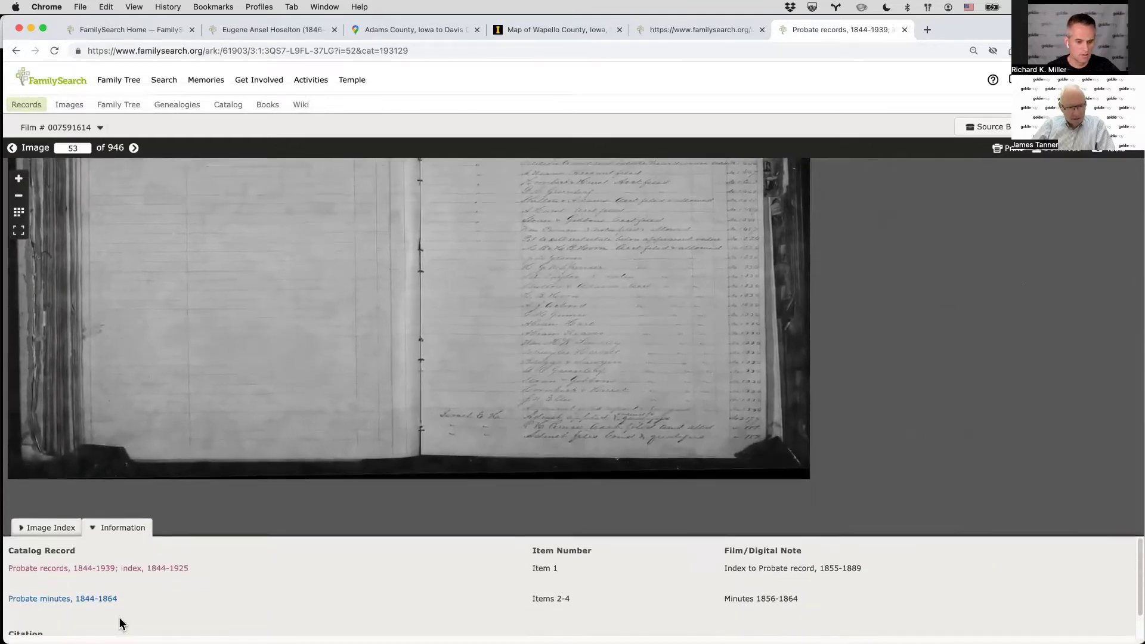
{"action": "left_click_drag", "start_coordinate": [261, 523], "coordinate": [248, 410]}
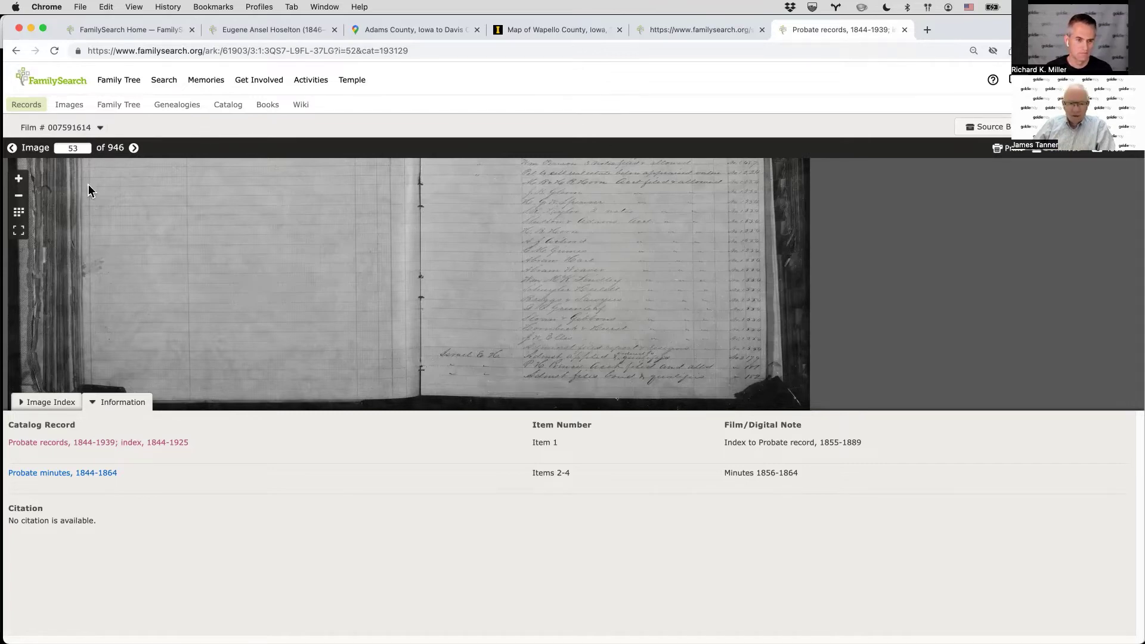
{"action": "left_click_drag", "start_coordinate": [209, 194], "coordinate": [265, 418]}
{"action": "left_click", "coordinate": [12, 147]}
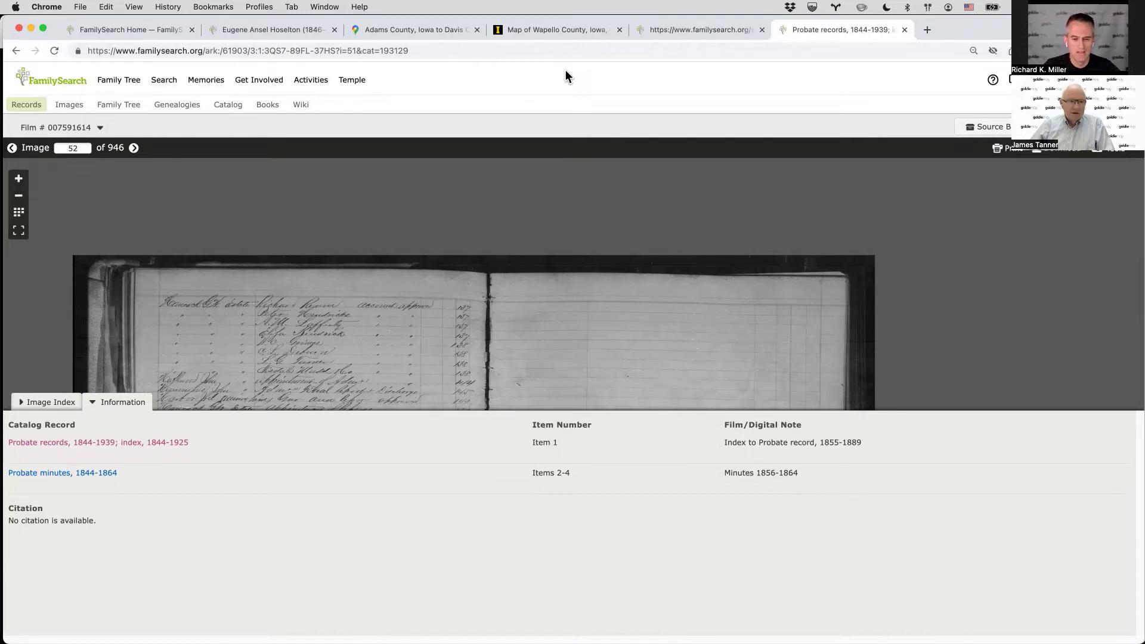
Return to the Probate records catalog page, with Chrome tiled left beside the Goldie May subway map.
{"action": "left_click", "coordinate": [17, 52]}
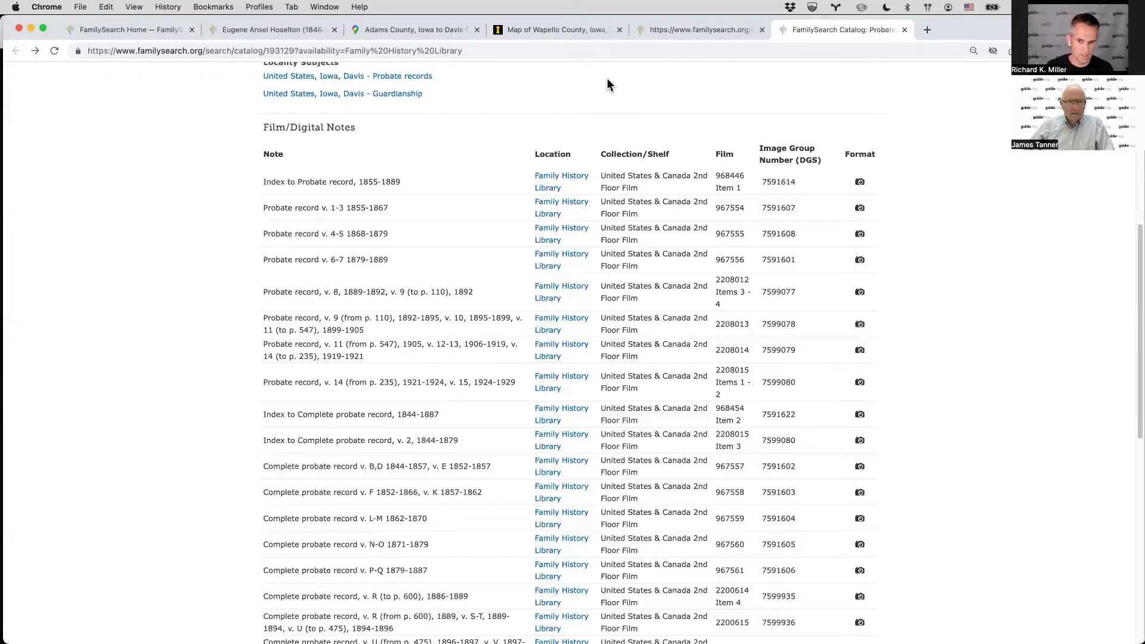
{"action": "left_click", "coordinate": [36, 51]}
{"action": "left_click", "coordinate": [17, 52]}
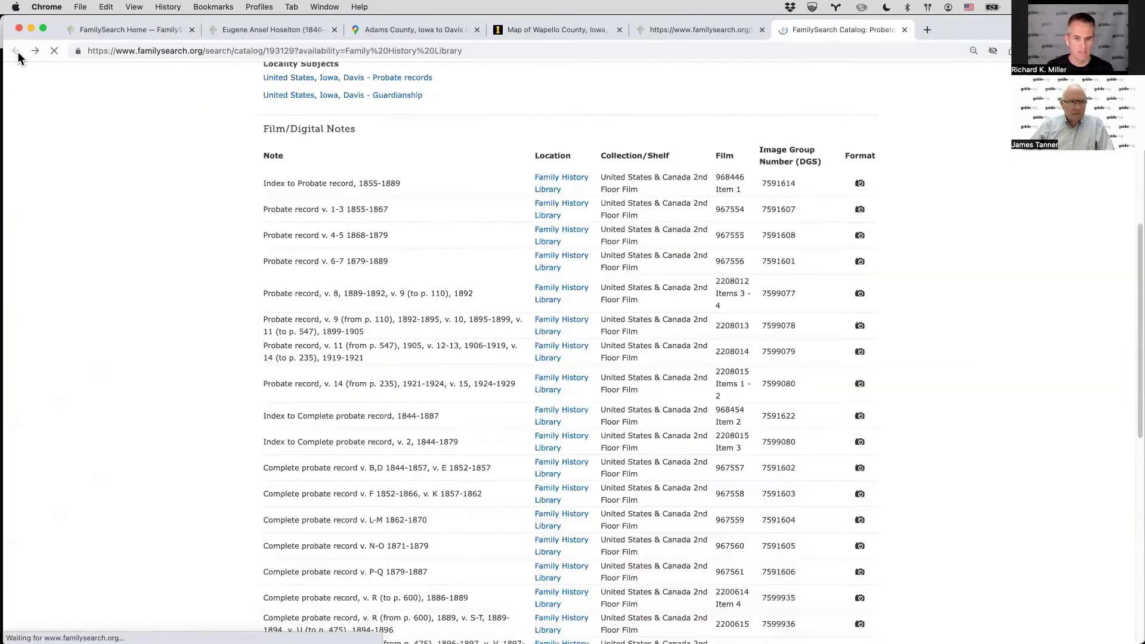
{"action": "key", "text": "ctrl+alt+Left"}
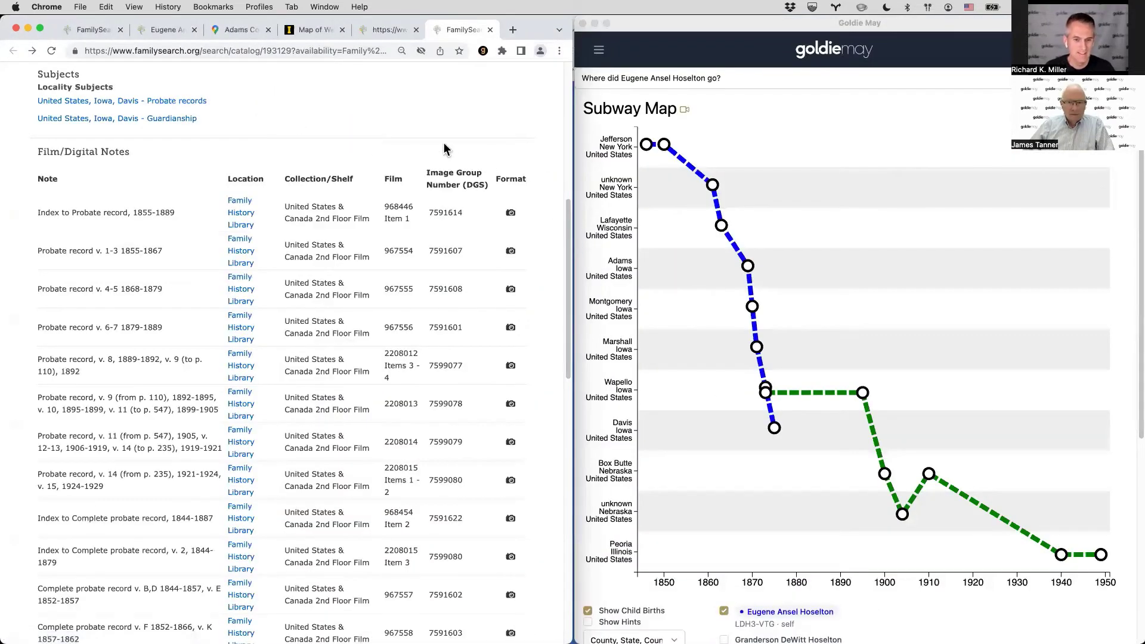
{"action": "scroll", "coordinate": [444, 149], "scroll_direction": "up", "scroll_amount": 10}
{"action": "left_click", "coordinate": [153, 84]}
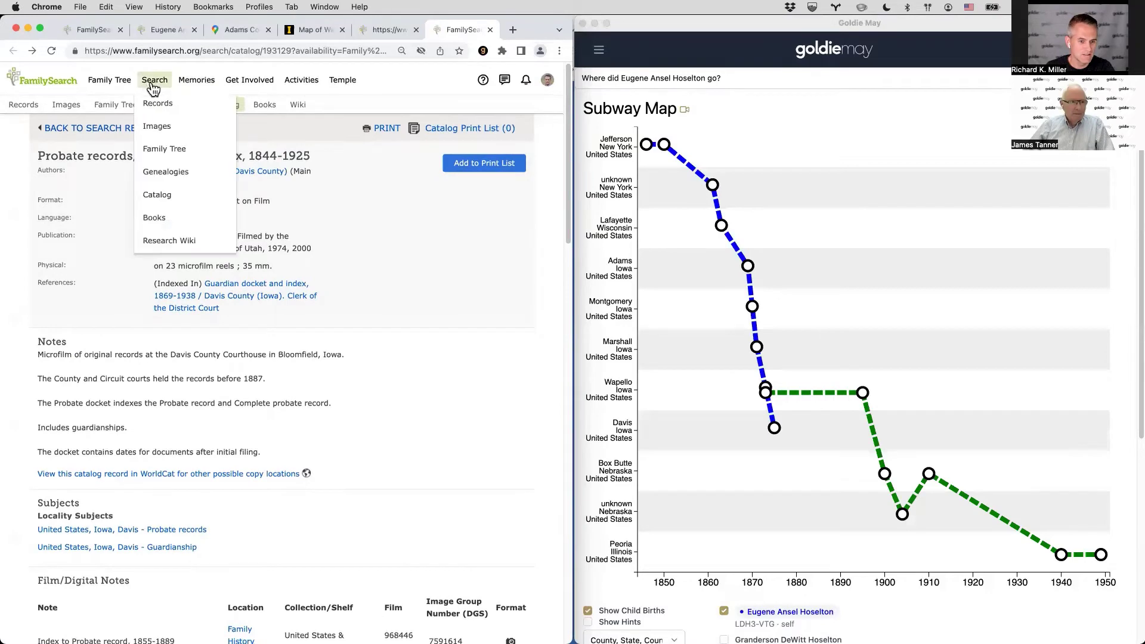
{"action": "left_click", "coordinate": [156, 126]}
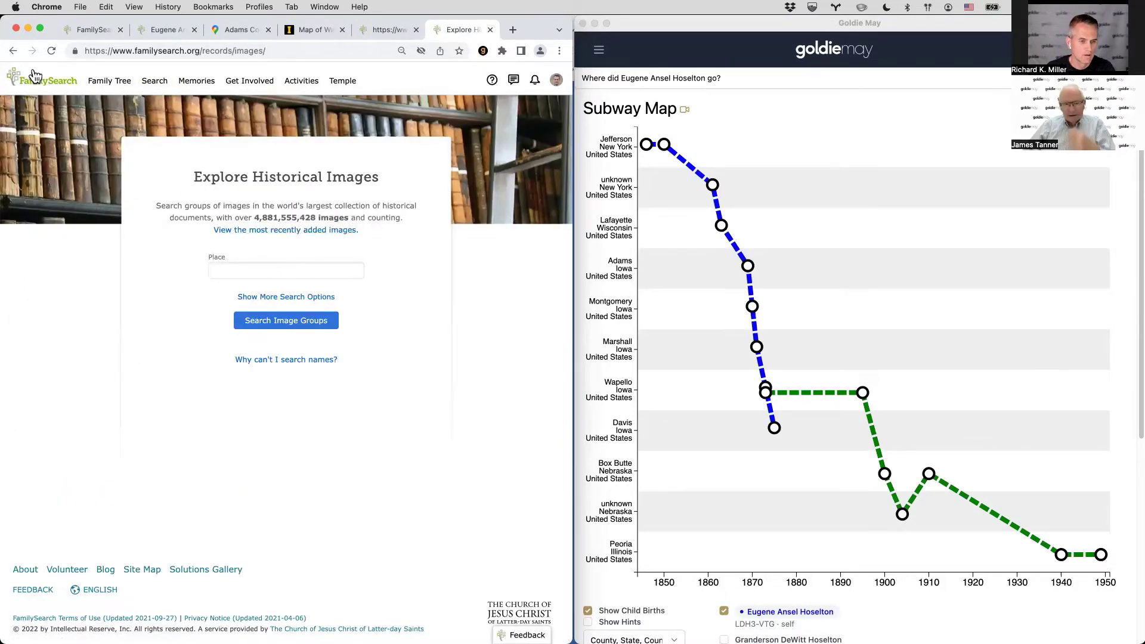
{"action": "left_click", "coordinate": [14, 51]}
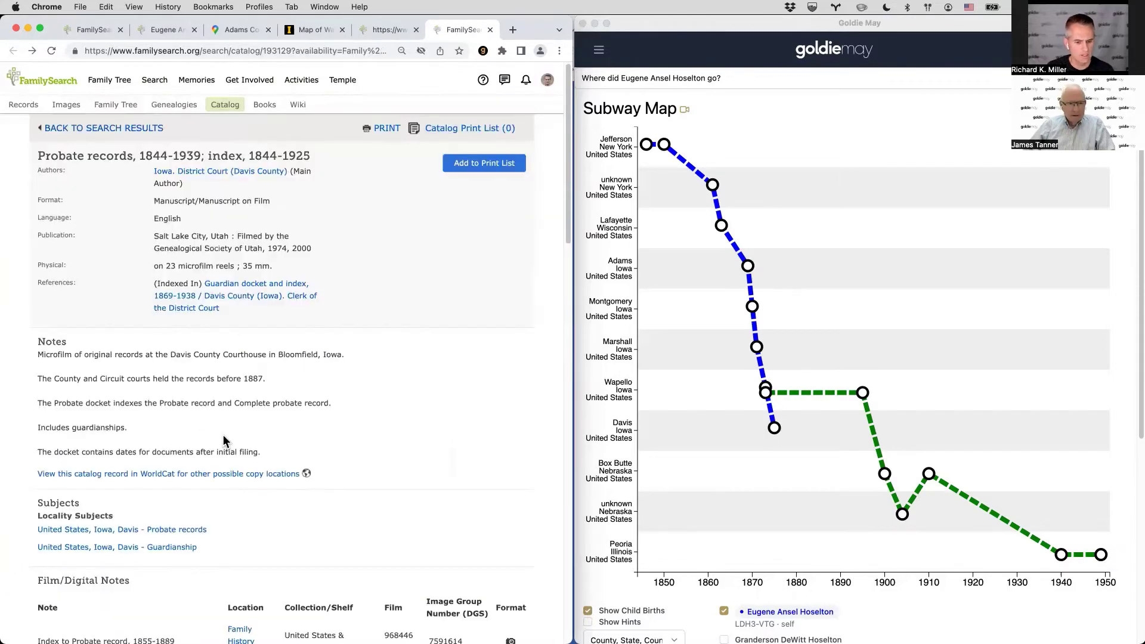
Find every 'index' in the Film/Digital Notes list, such as Index to Complete probate record, 1844-1887.
{"action": "scroll", "coordinate": [223, 434], "scroll_direction": "down", "scroll_amount": 6}
{"action": "scroll", "coordinate": [110, 484], "scroll_direction": "down", "scroll_amount": 2}
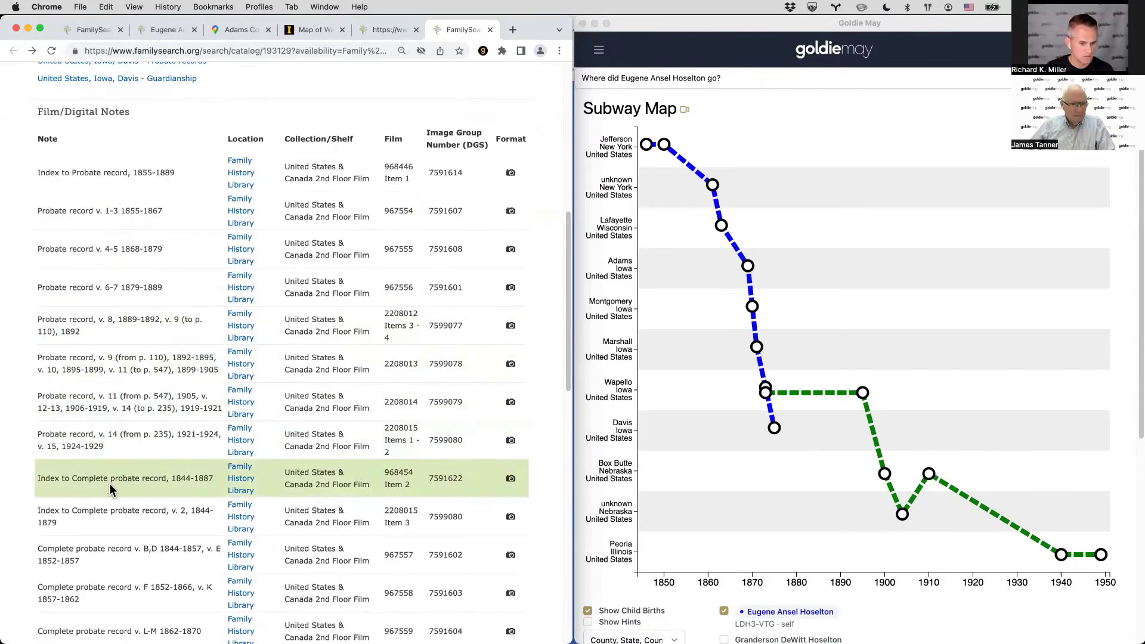
{"action": "key", "text": "super+f"}
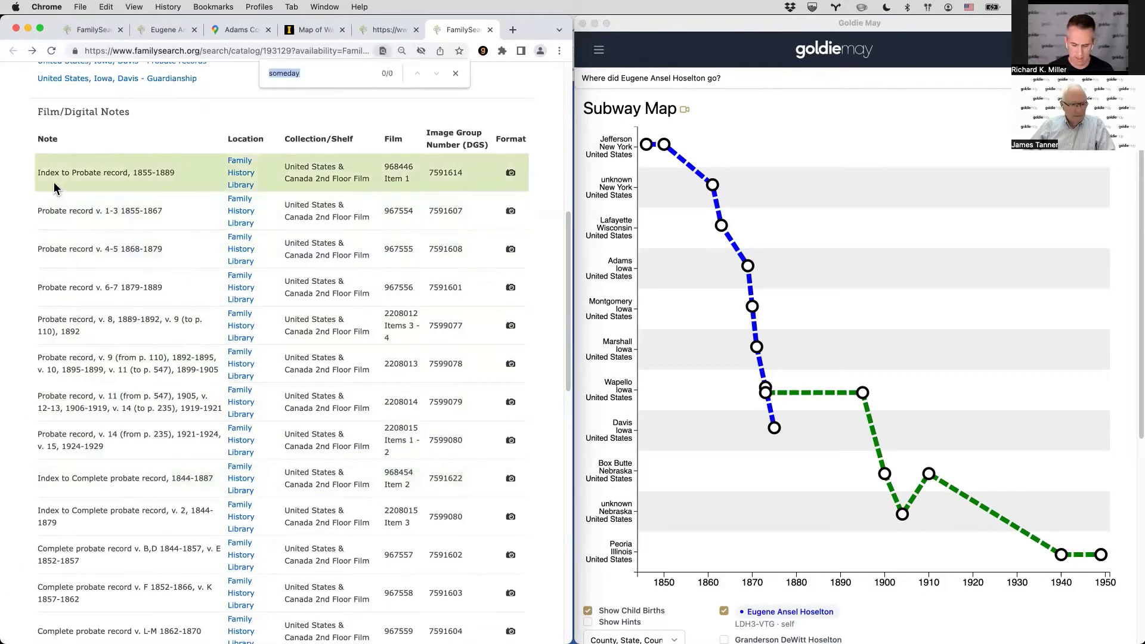
{"action": "type", "text": "index"}
{"action": "scroll", "coordinate": [78, 242], "scroll_direction": "down", "scroll_amount": 8}
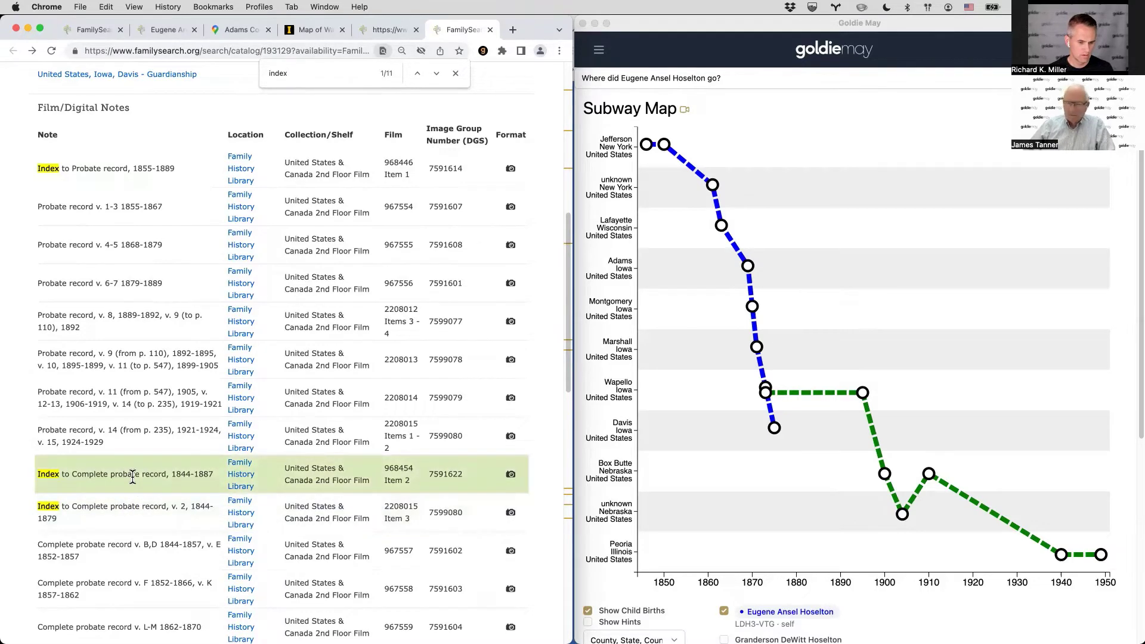
{"action": "scroll", "coordinate": [150, 481], "scroll_direction": "down", "scroll_amount": 1}
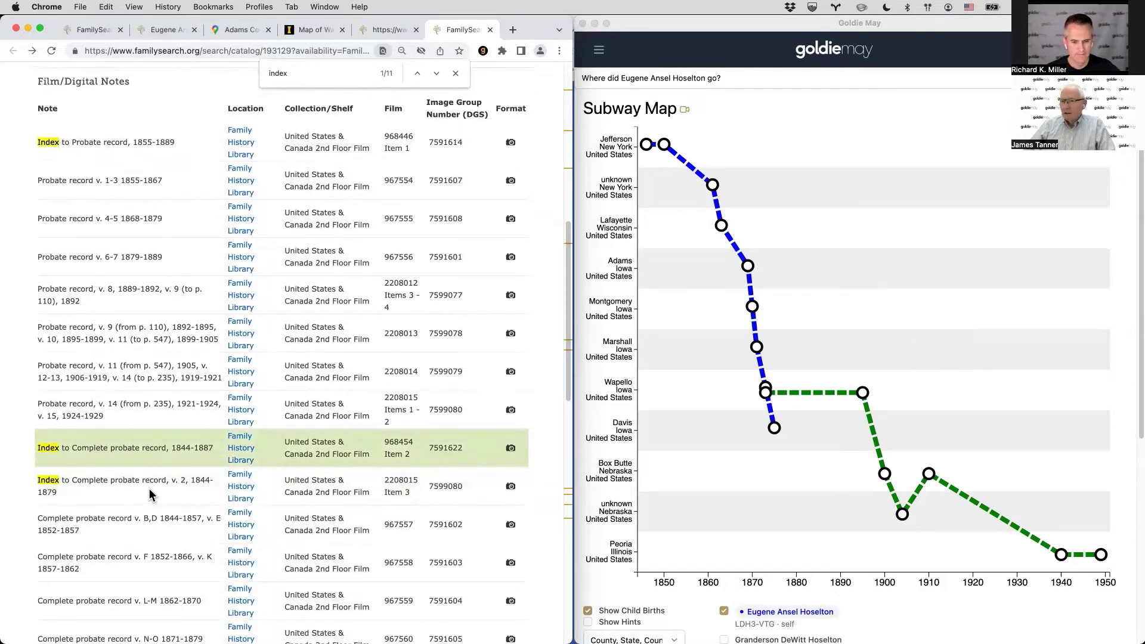
{"action": "scroll", "coordinate": [149, 489], "scroll_direction": "up", "scroll_amount": 1}
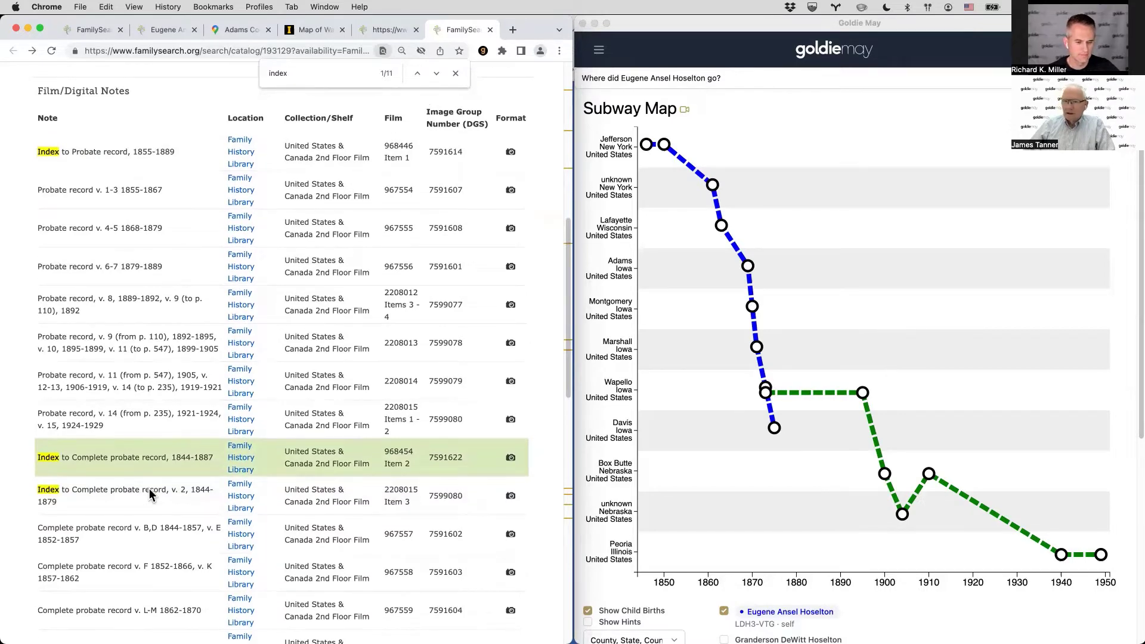
{"action": "scroll", "coordinate": [149, 488], "scroll_direction": "up", "scroll_amount": 1}
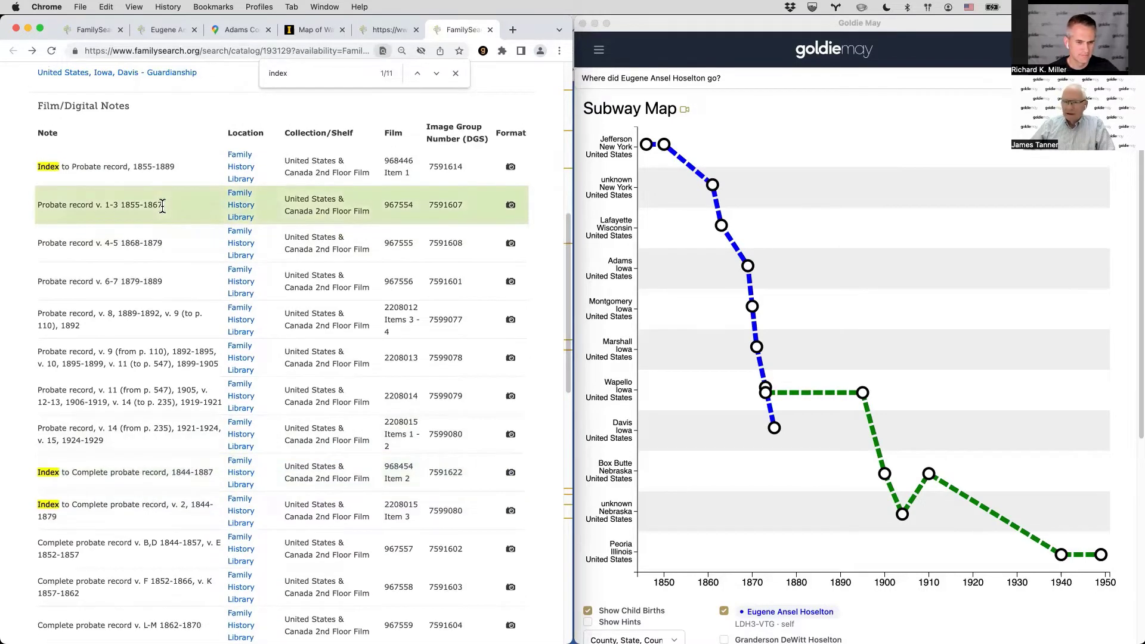
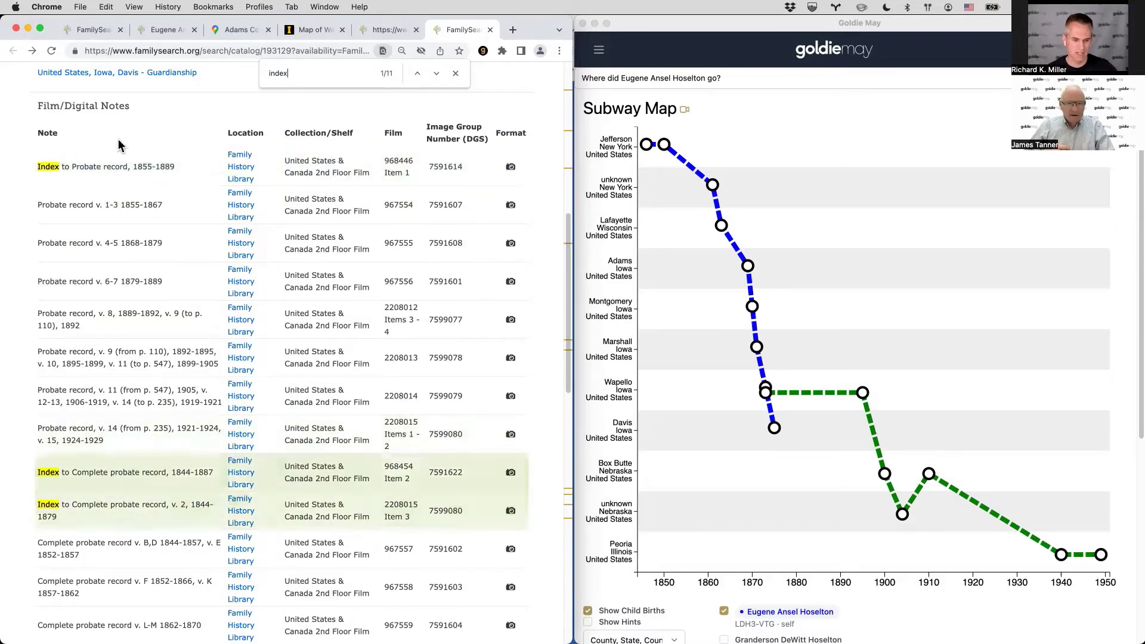
Close the page find bar to clear the index highlights on the probate catalog record.
{"action": "scroll", "coordinate": [142, 459], "scroll_direction": "down", "scroll_amount": 10}
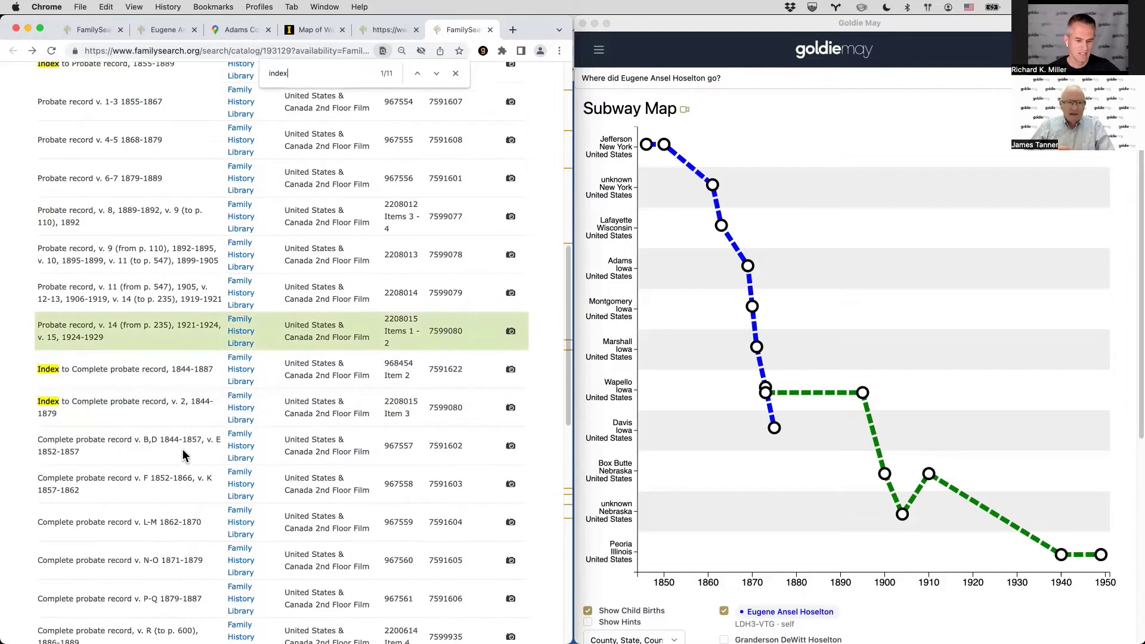
{"action": "scroll", "coordinate": [136, 141], "scroll_direction": "up", "scroll_amount": 10}
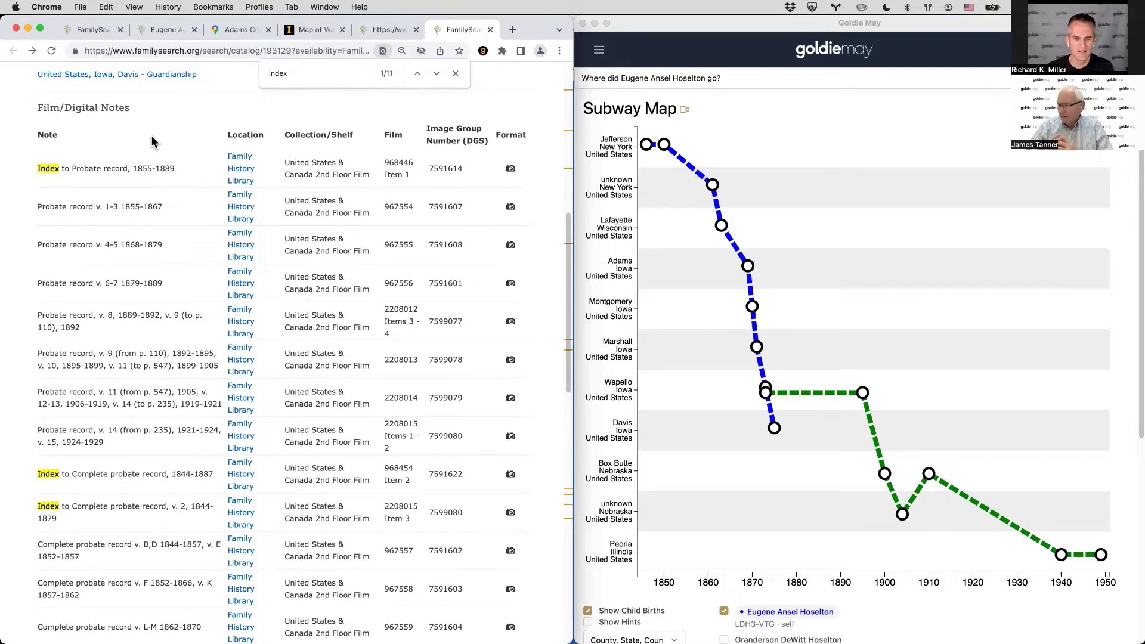
{"action": "scroll", "coordinate": [150, 140], "scroll_direction": "up", "scroll_amount": 8}
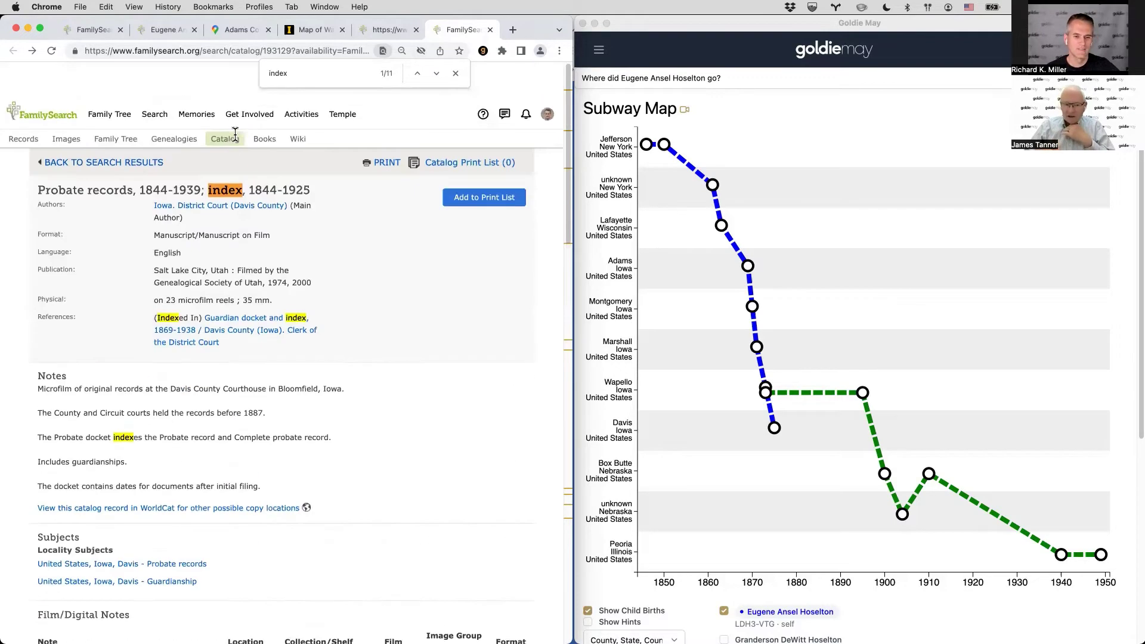
{"action": "scroll", "coordinate": [233, 223], "scroll_direction": "down", "scroll_amount": 7}
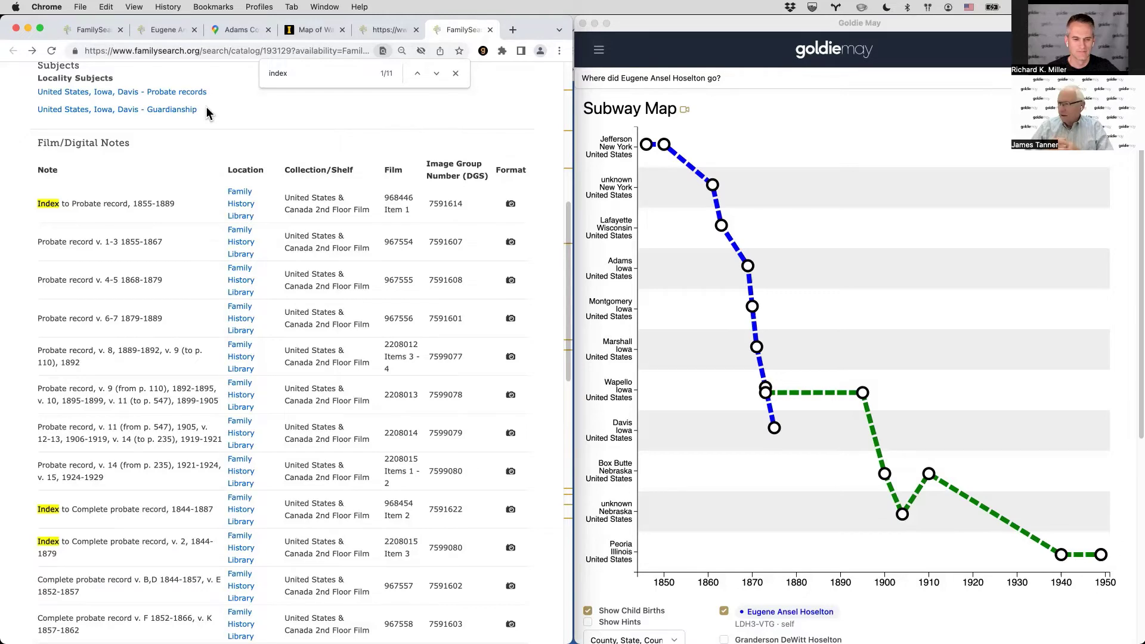
{"action": "scroll", "coordinate": [208, 113], "scroll_direction": "up", "scroll_amount": 10}
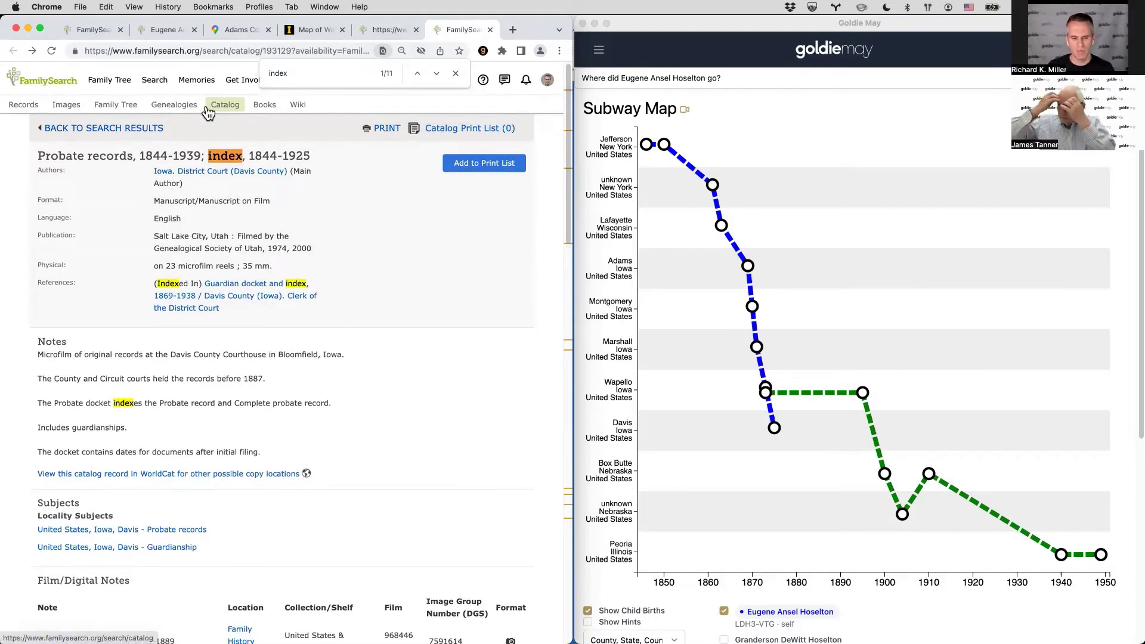
{"action": "key", "text": "Escape"}
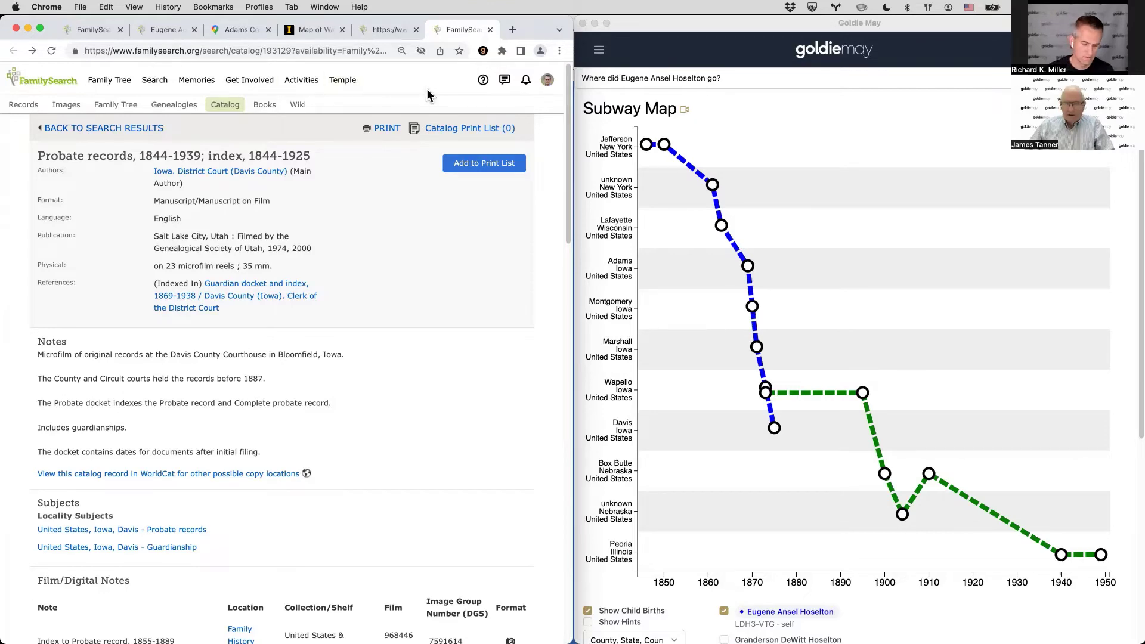
Load ancestry.com in a new browser tab.
{"action": "key", "text": "super+t"}
{"action": "type", "text": "ancestry.com"}
{"action": "key", "text": "Return"}
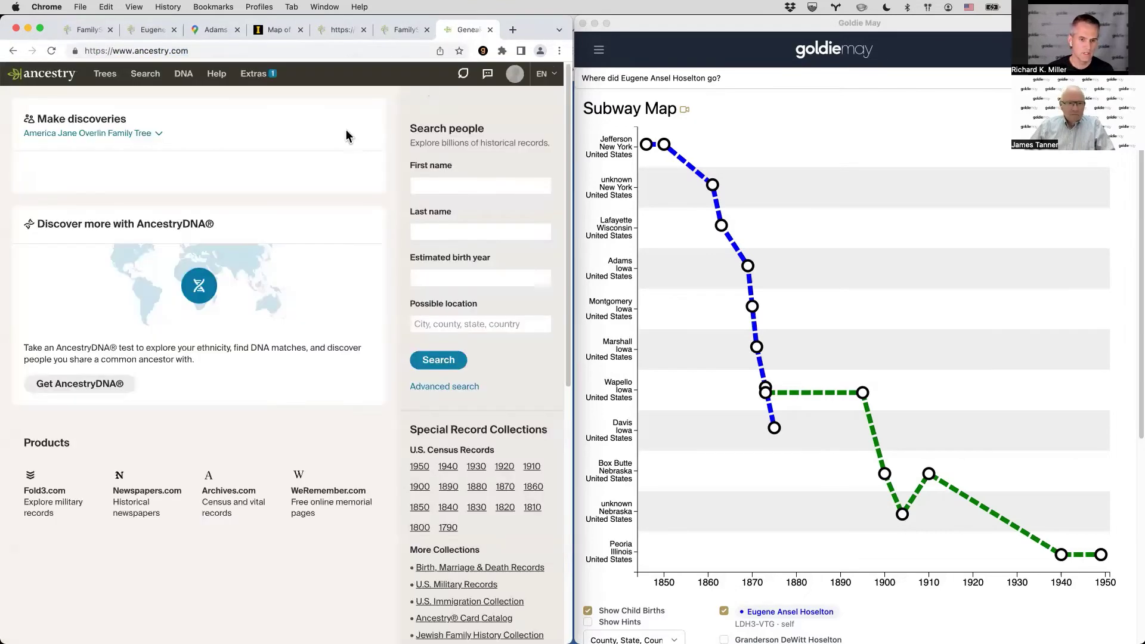
{"action": "left_click", "coordinate": [436, 213]}
{"action": "type", "text": "Eugene"}
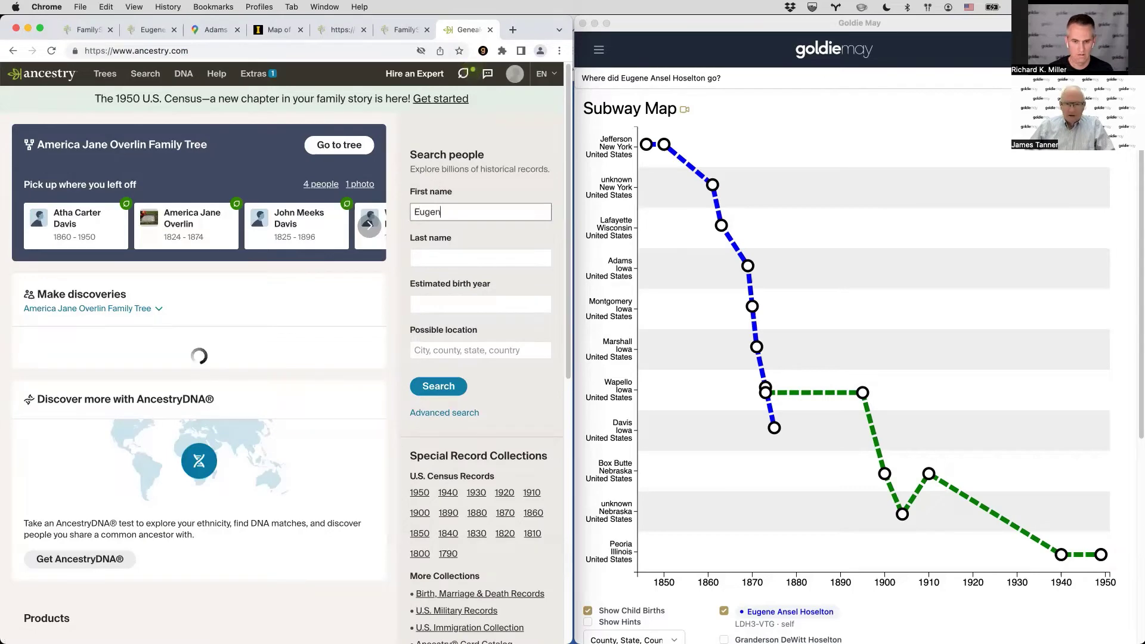
{"action": "key", "text": "Tab"}
{"action": "type", "text": "Hoselton"}
{"action": "key", "text": "Tab"}
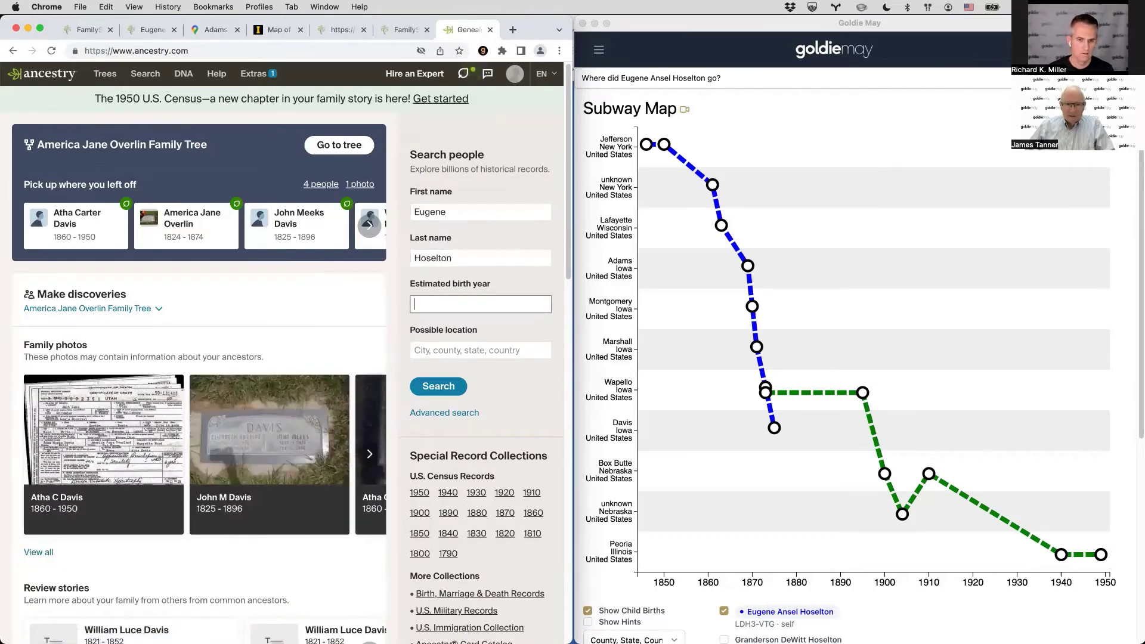
Close the spare FamilySearch home tab and return to the Ancestry tab.
{"action": "left_click", "coordinate": [88, 29]}
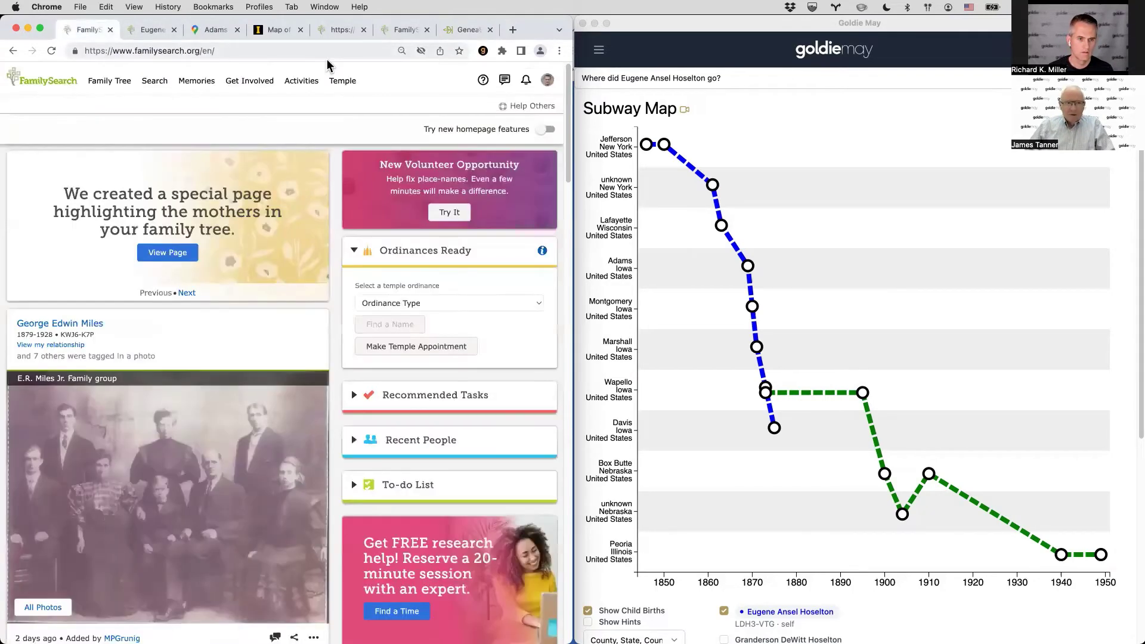
{"action": "key", "text": "super+w"}
{"action": "left_click", "coordinate": [464, 30]}
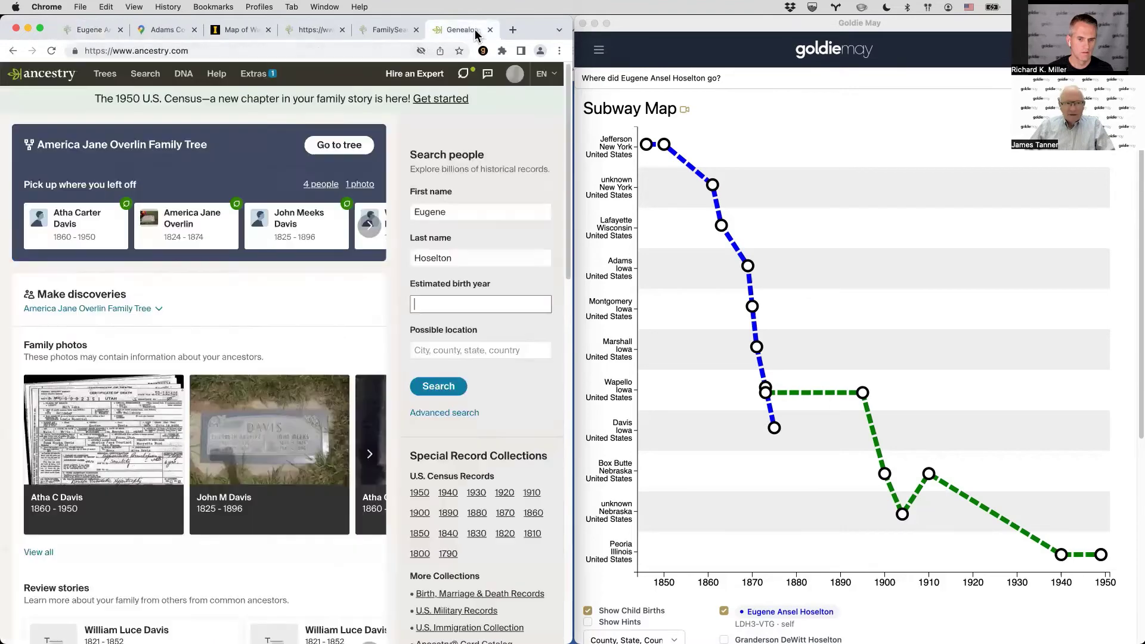
Add birth year 1846 and location Davis County, Iowa, USA, then run the search.
{"action": "left_click", "coordinate": [416, 304]}
{"action": "type", "text": "1846"}
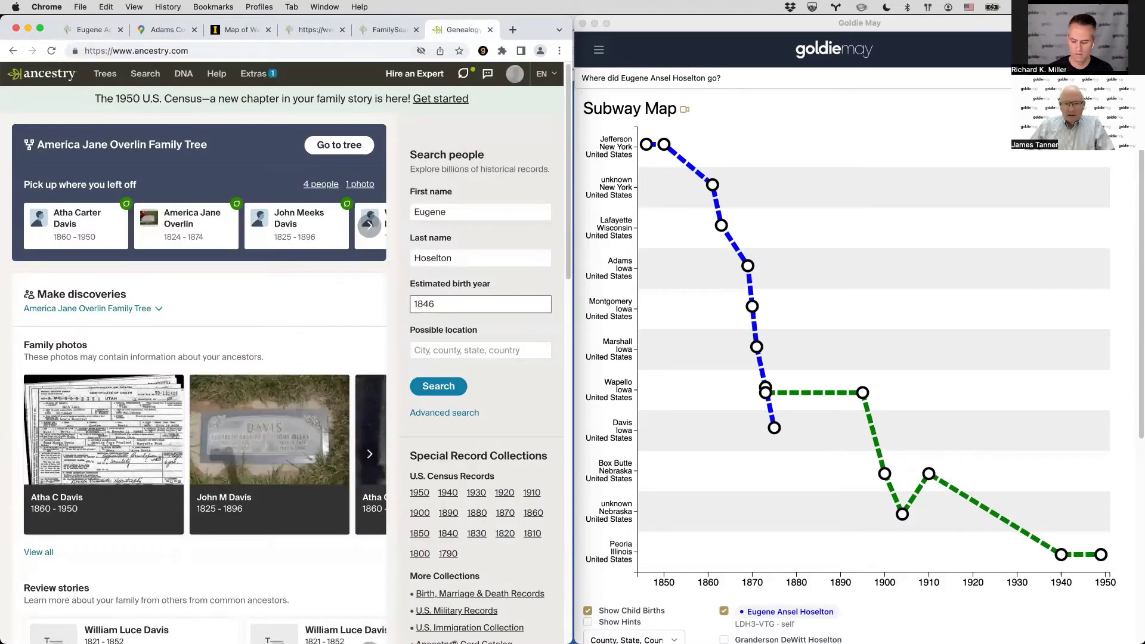
{"action": "key", "text": "Tab"}
{"action": "type", "text": "Davi"}
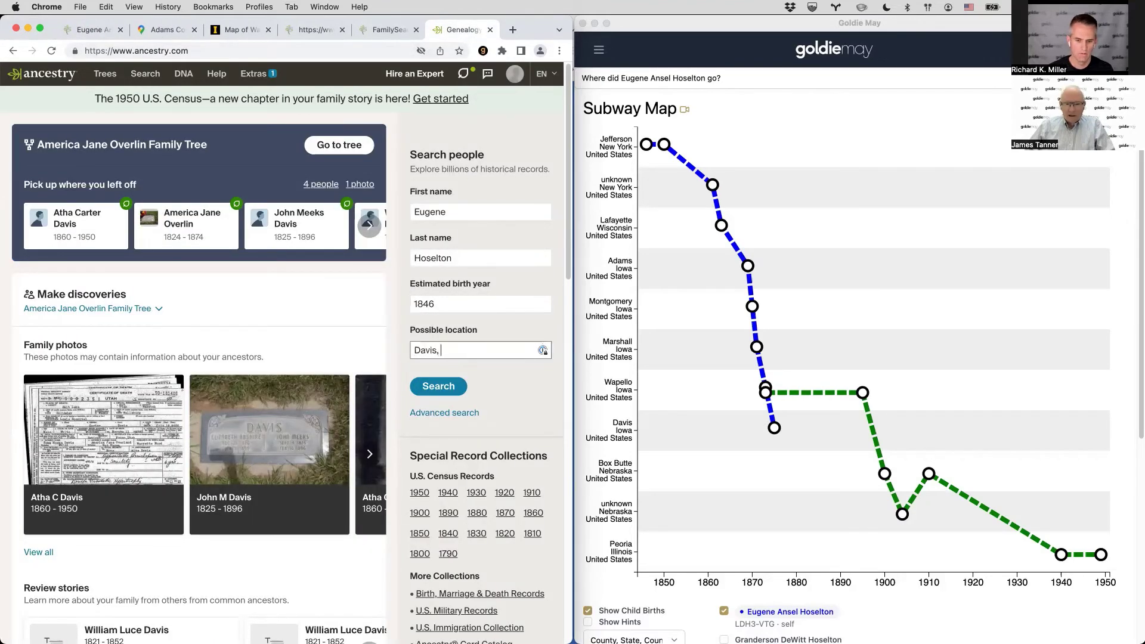
{"action": "left_click", "coordinate": [464, 418]}
{"action": "left_click", "coordinate": [448, 389]}
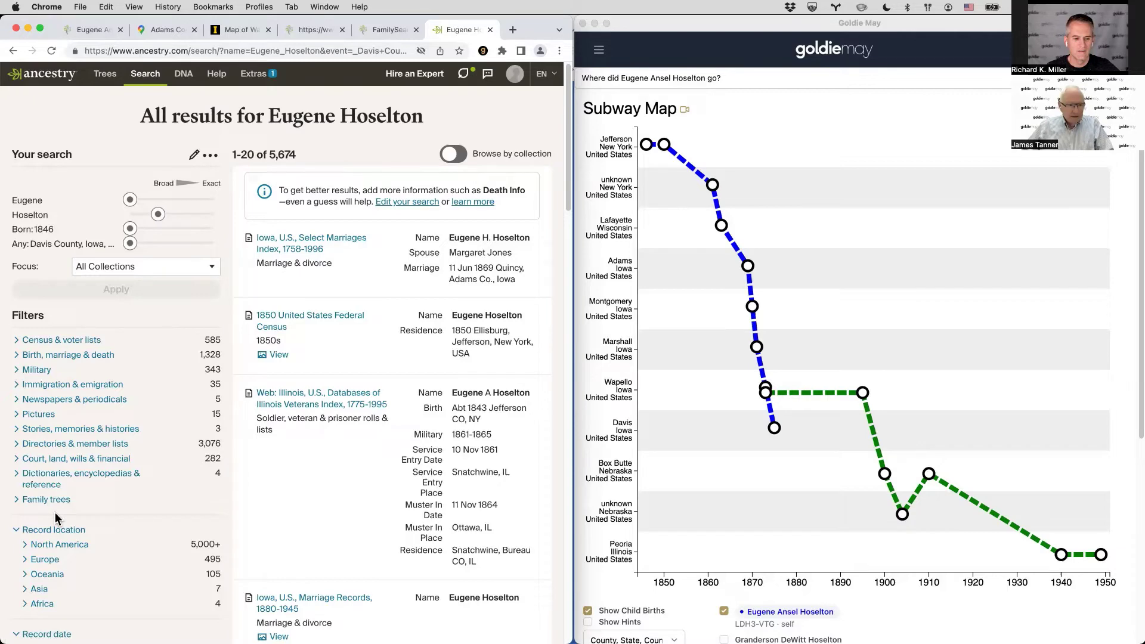
Filter results to Death, burial, cemetery & obituaries and list all matching collections.
{"action": "left_click", "coordinate": [23, 357]}
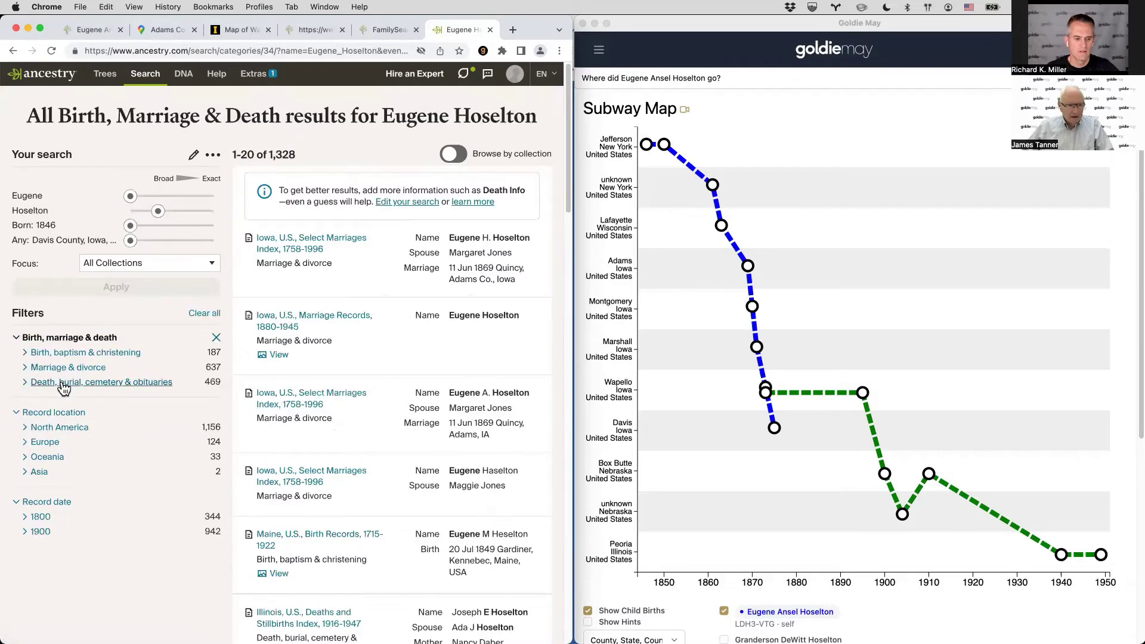
{"action": "left_click", "coordinate": [64, 385]}
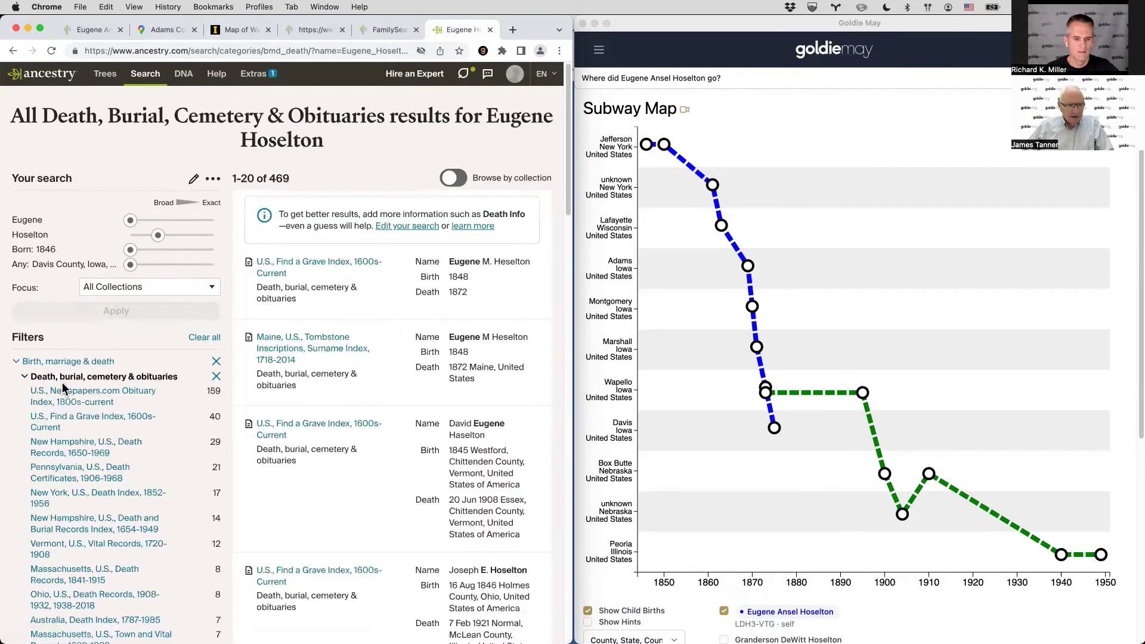
{"action": "scroll", "coordinate": [188, 211], "scroll_direction": "down", "scroll_amount": 3}
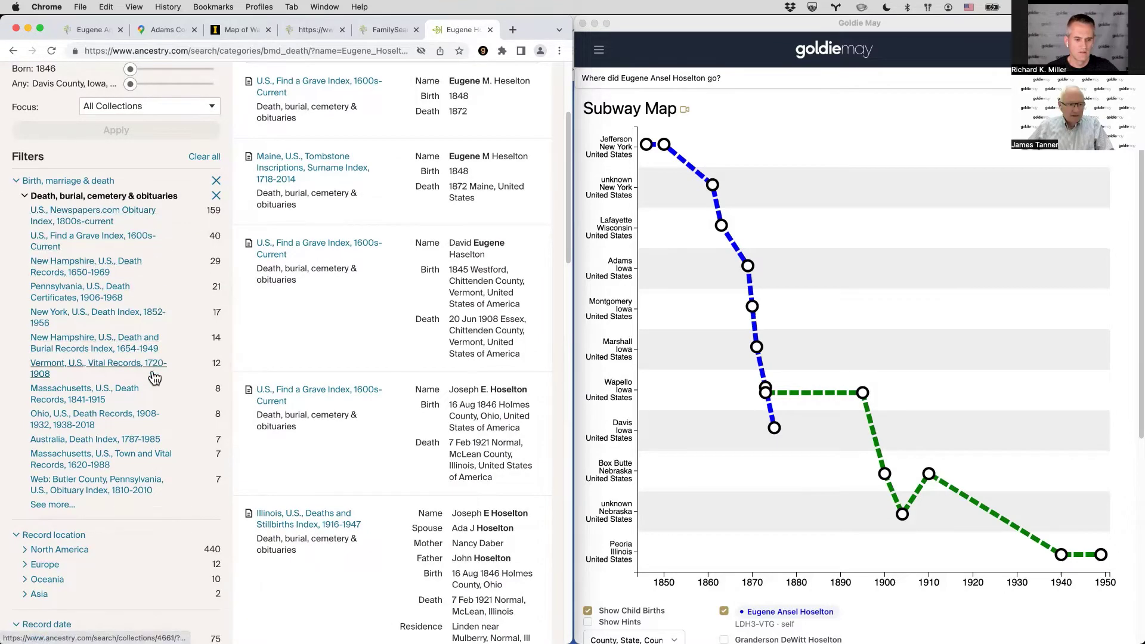
{"action": "left_click", "coordinate": [57, 508]}
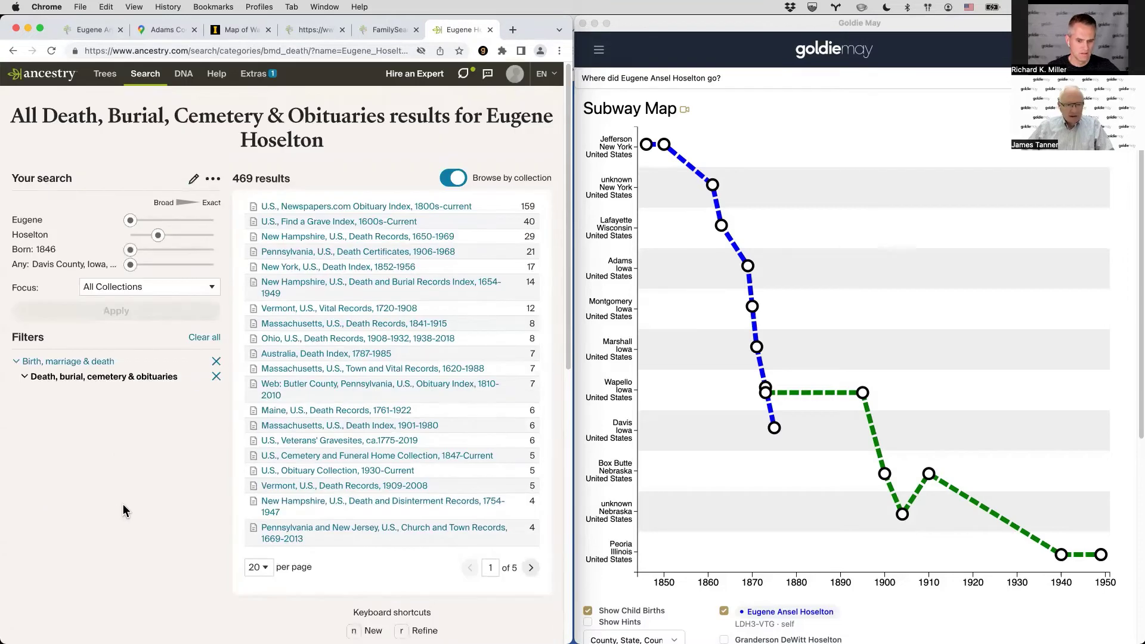
Search the collections page for 'iowa', then go back to the record results.
{"action": "key", "text": "super+f"}
{"action": "type", "text": "iowa"}
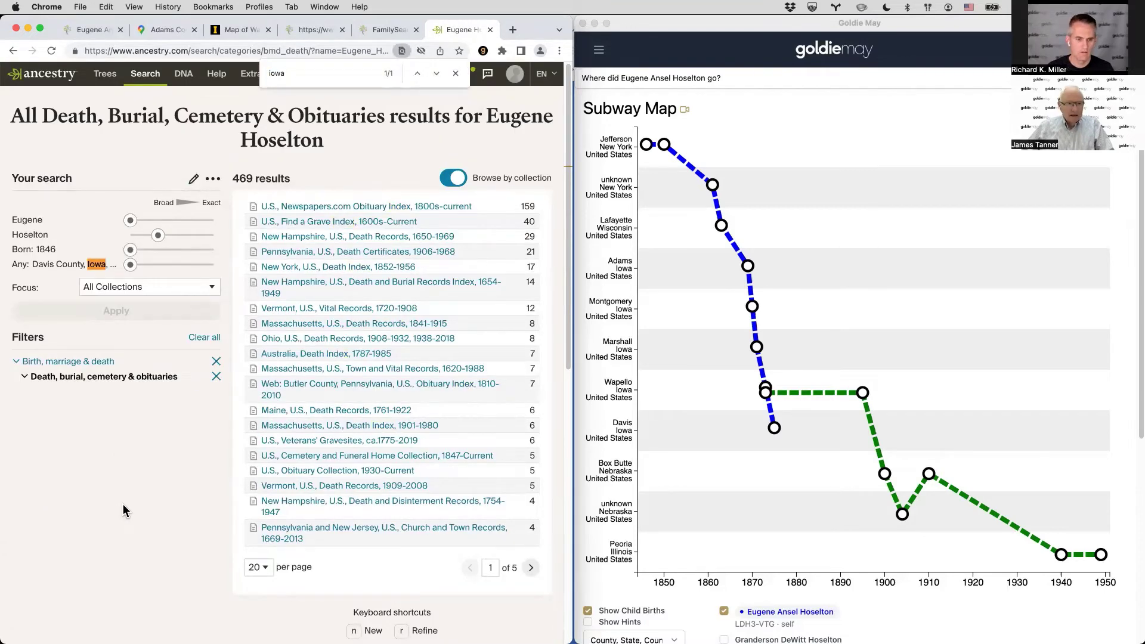
{"action": "key", "text": "super+bracketleft"}
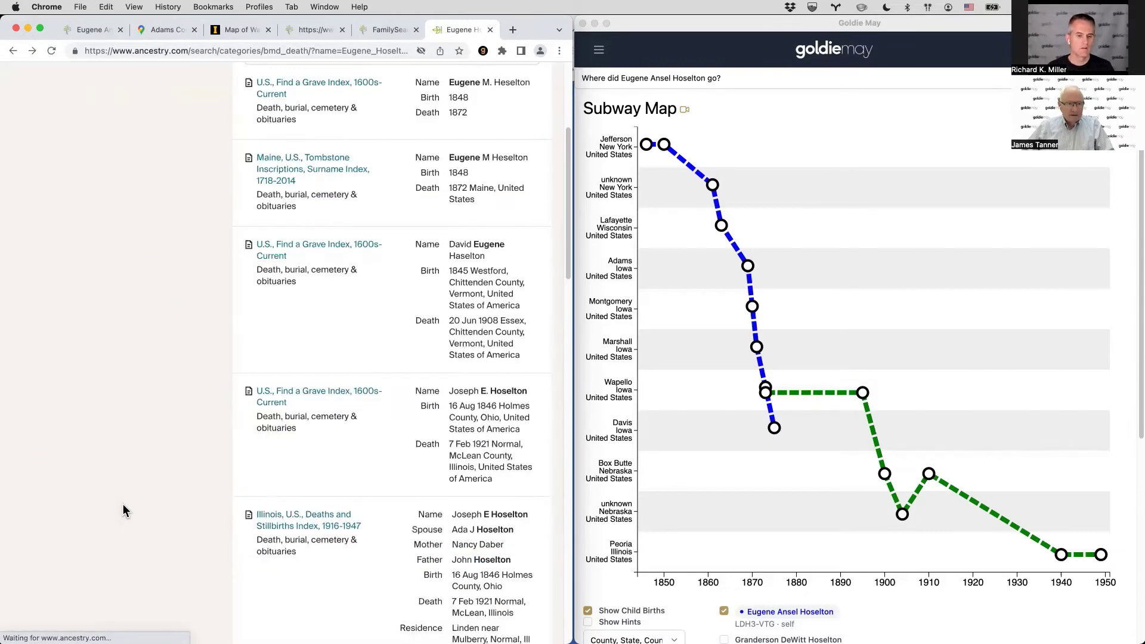
{"action": "left_click", "coordinate": [143, 74]}
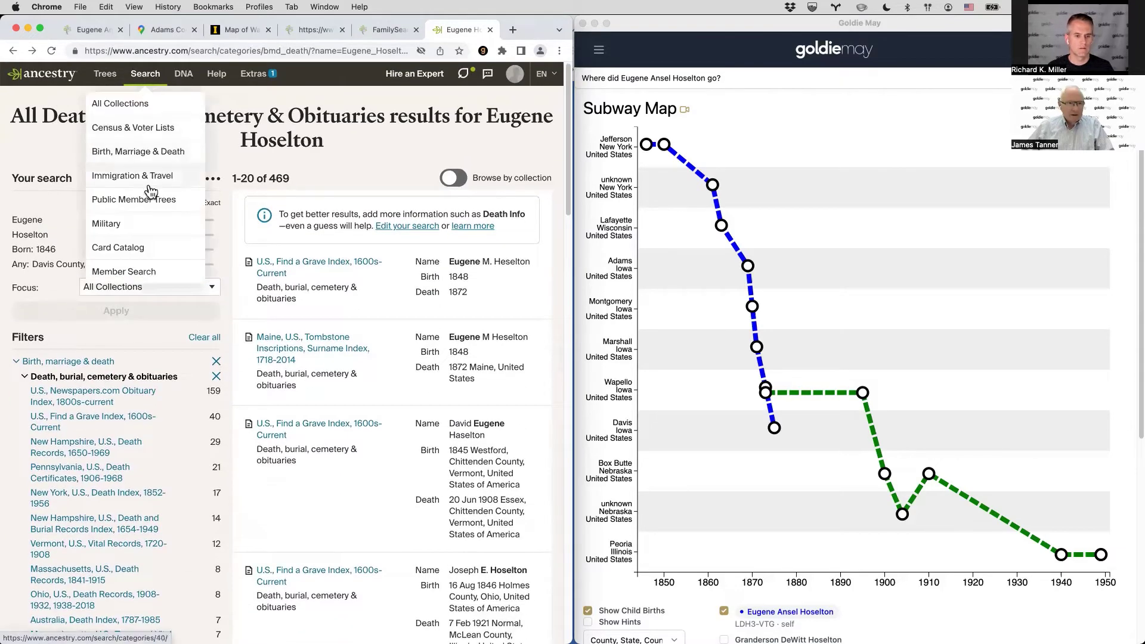
Open Ancestry's Card Catalog and filter it by location to USA, then Iowa.
{"action": "left_click", "coordinate": [138, 255]}
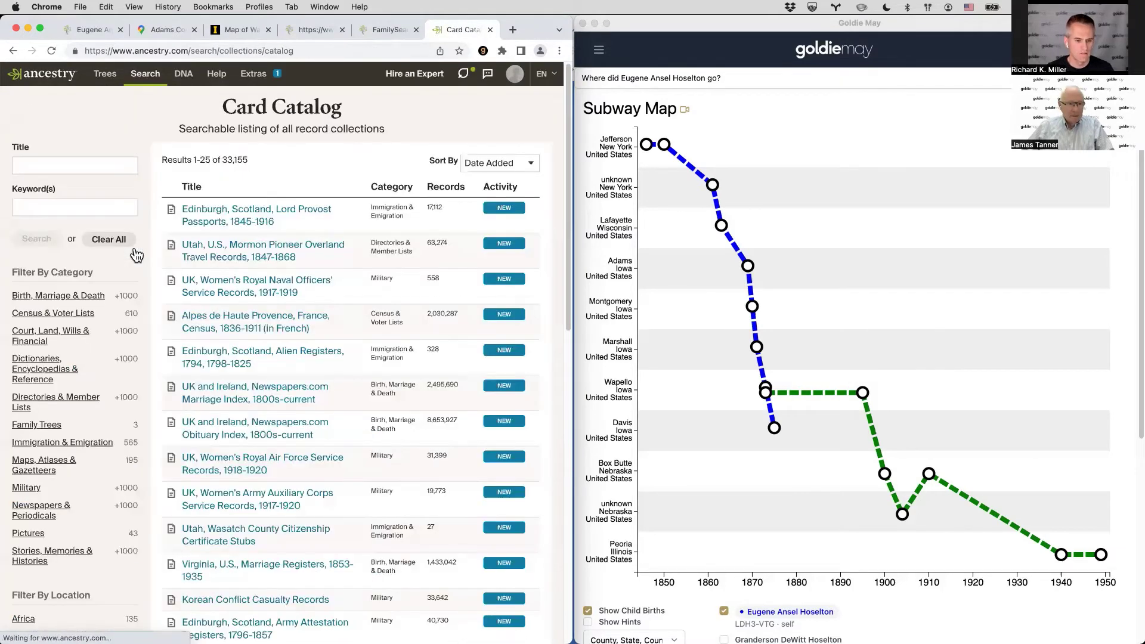
{"action": "scroll", "coordinate": [70, 378], "scroll_direction": "down", "scroll_amount": 7}
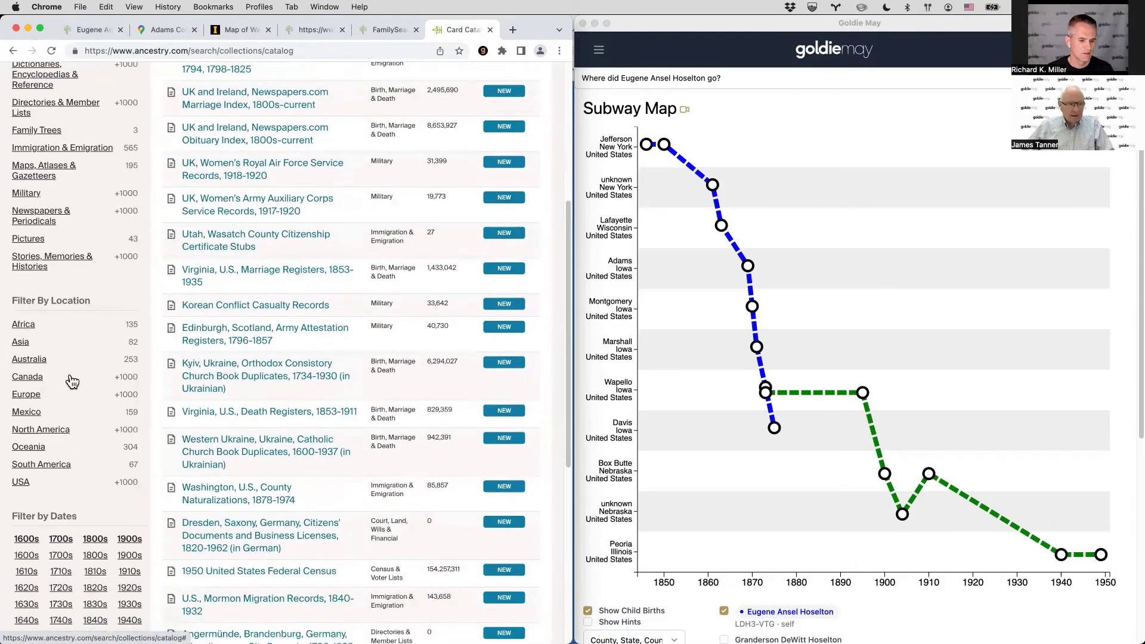
{"action": "left_click", "coordinate": [24, 370]}
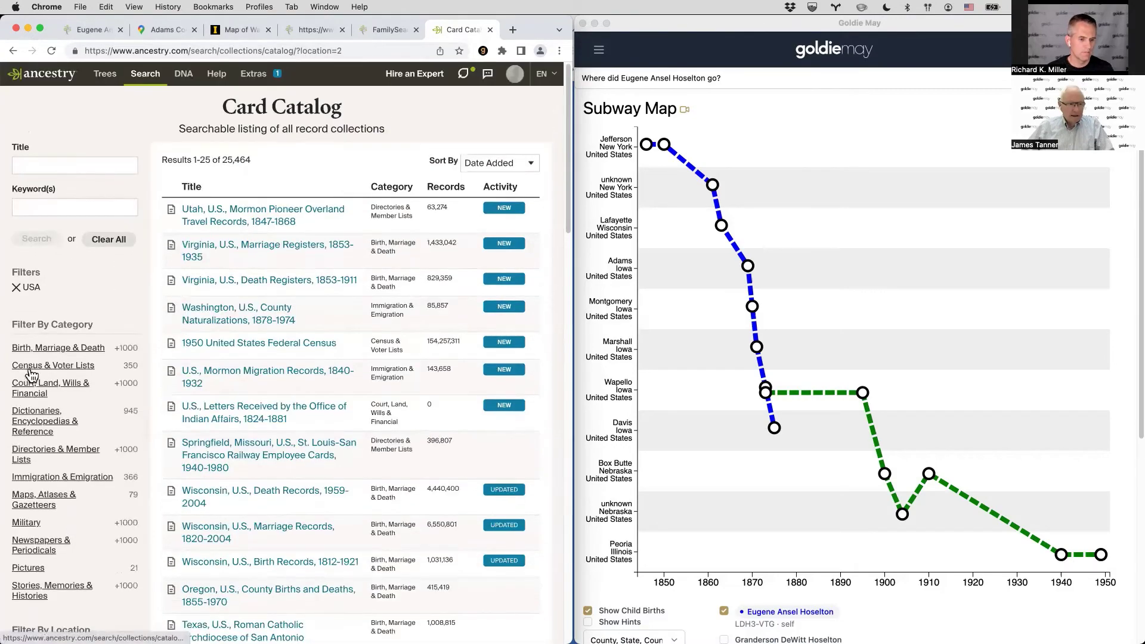
{"action": "scroll", "coordinate": [30, 371], "scroll_direction": "down", "scroll_amount": 7}
{"action": "left_click", "coordinate": [28, 327]}
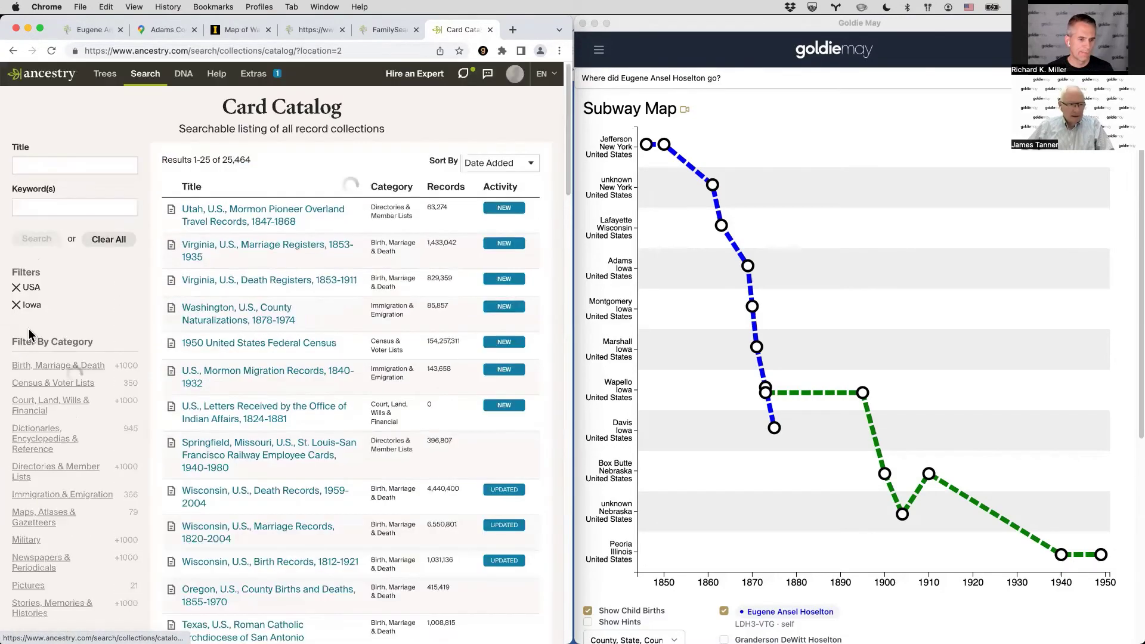
{"action": "scroll", "coordinate": [33, 340], "scroll_direction": "down", "scroll_amount": 3}
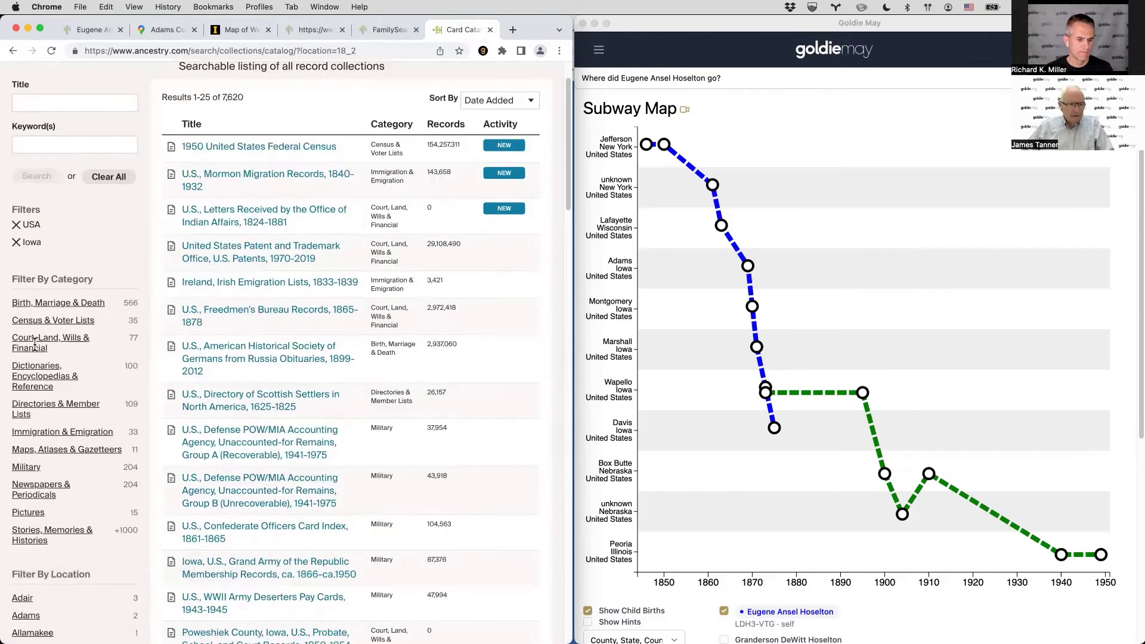
{"action": "scroll", "coordinate": [35, 344], "scroll_direction": "up", "scroll_amount": 1}
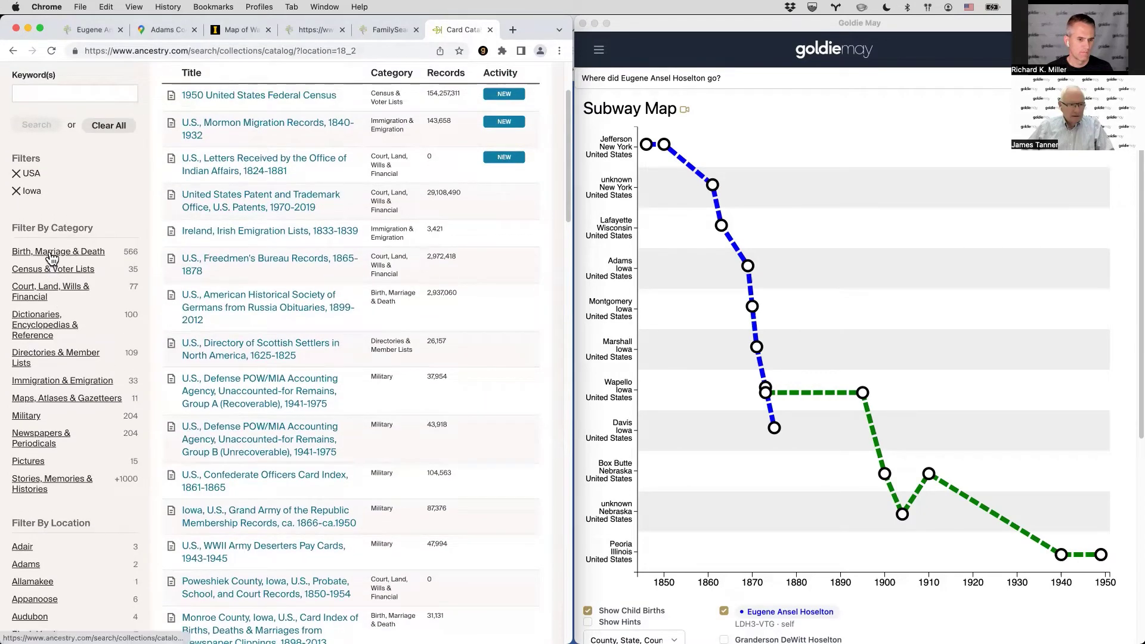
{"action": "scroll", "coordinate": [52, 334], "scroll_direction": "down", "scroll_amount": 6}
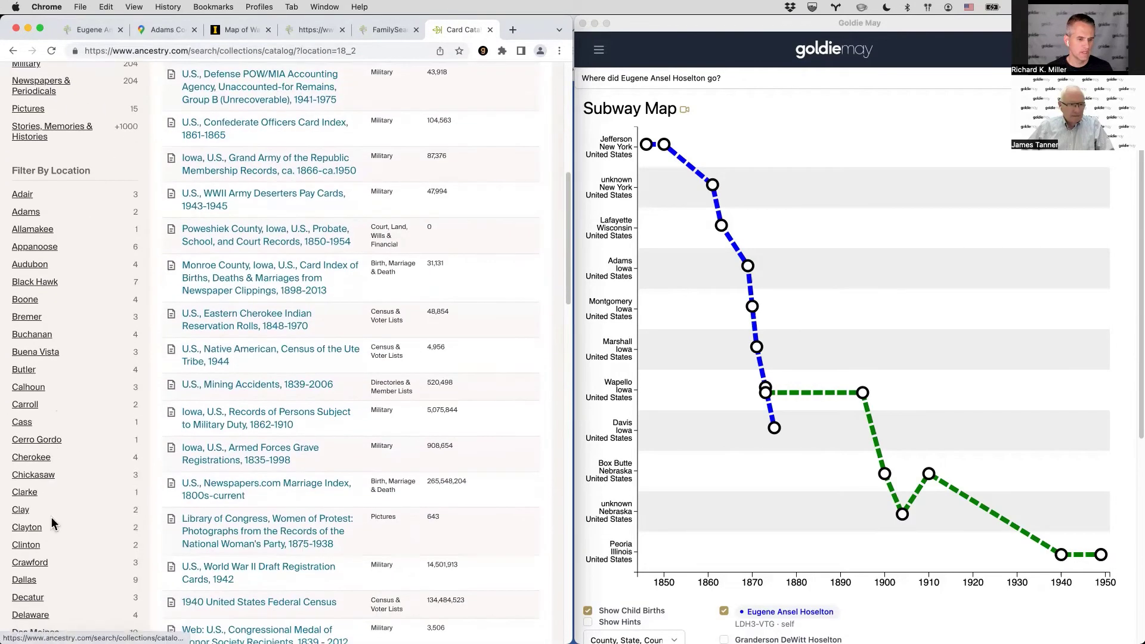
{"action": "scroll", "coordinate": [33, 584], "scroll_direction": "down", "scroll_amount": 2}
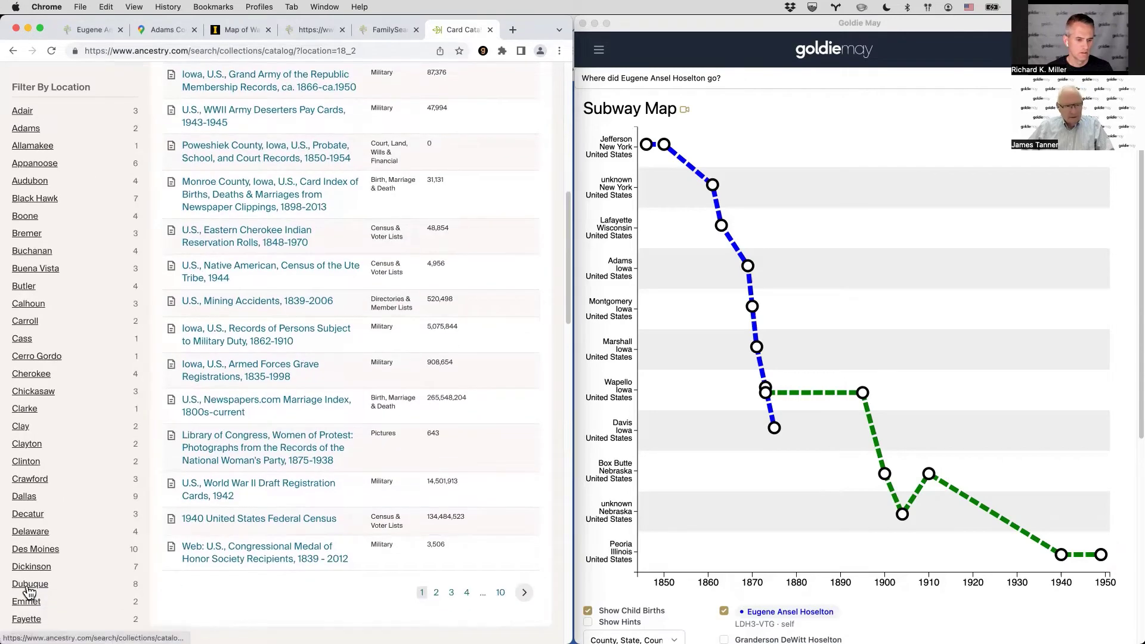
{"action": "scroll", "coordinate": [35, 568], "scroll_direction": "down", "scroll_amount": 1}
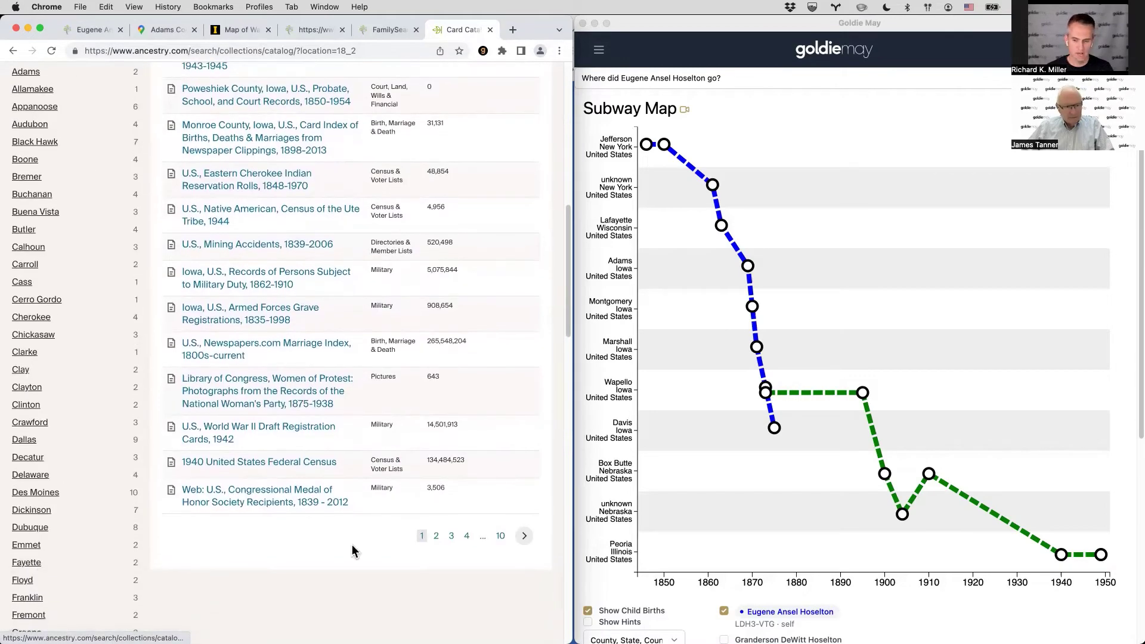
{"action": "left_click", "coordinate": [631, 394]}
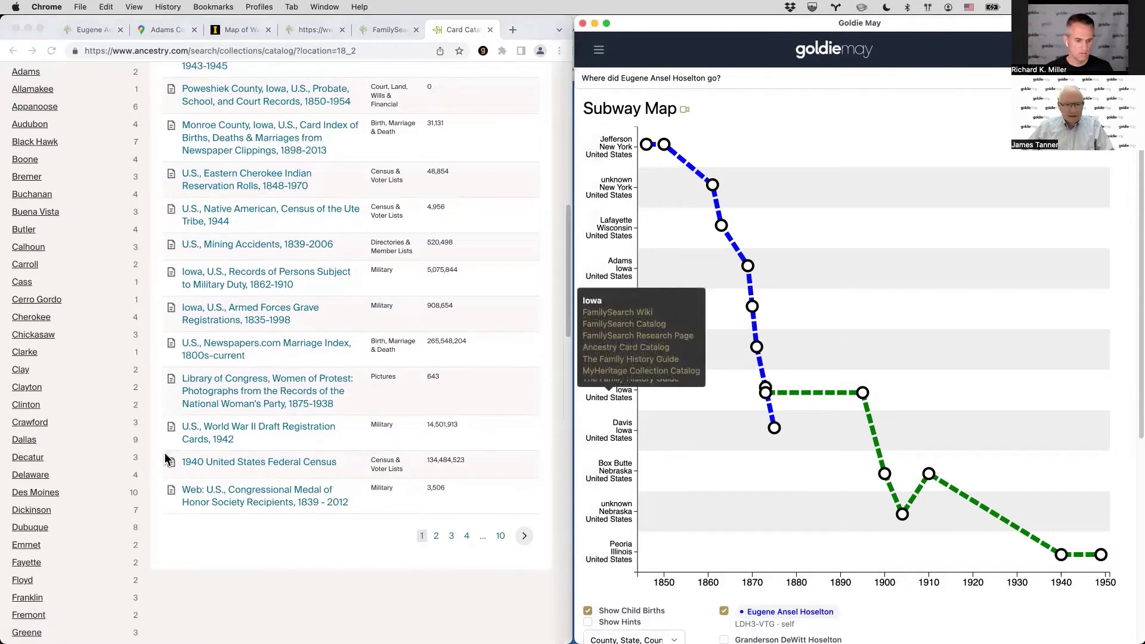
Narrow the catalog to Wapello County collections, then close the Card Catalog tab.
{"action": "scroll", "coordinate": [107, 515], "scroll_direction": "down", "scroll_amount": 13}
{"action": "scroll", "coordinate": [108, 513], "scroll_direction": "down", "scroll_amount": 4}
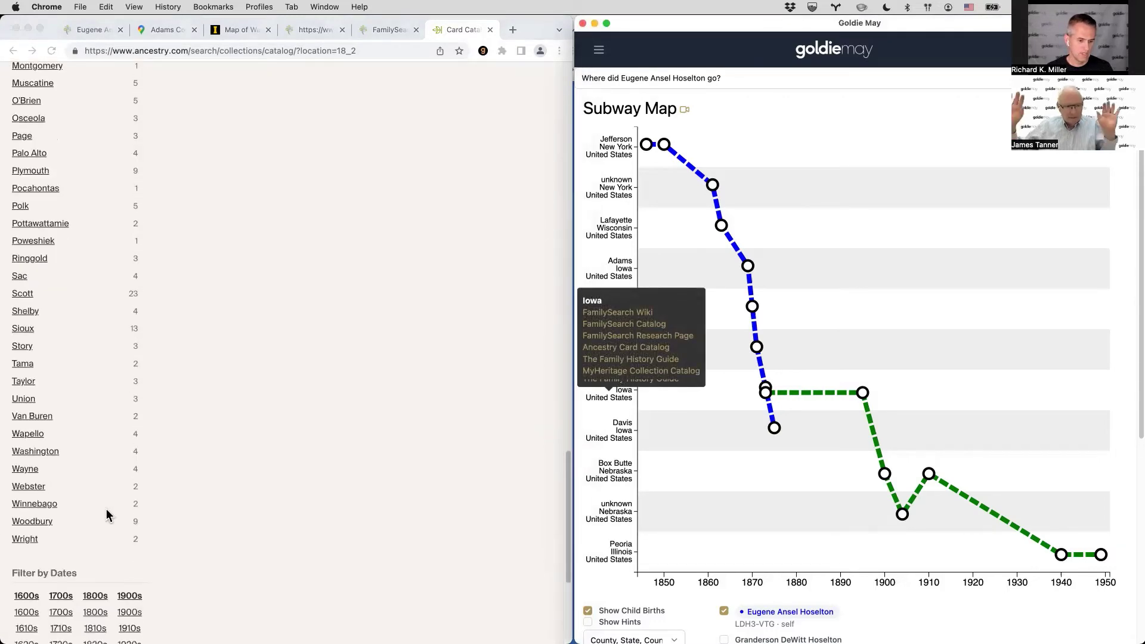
{"action": "left_click", "coordinate": [40, 434]}
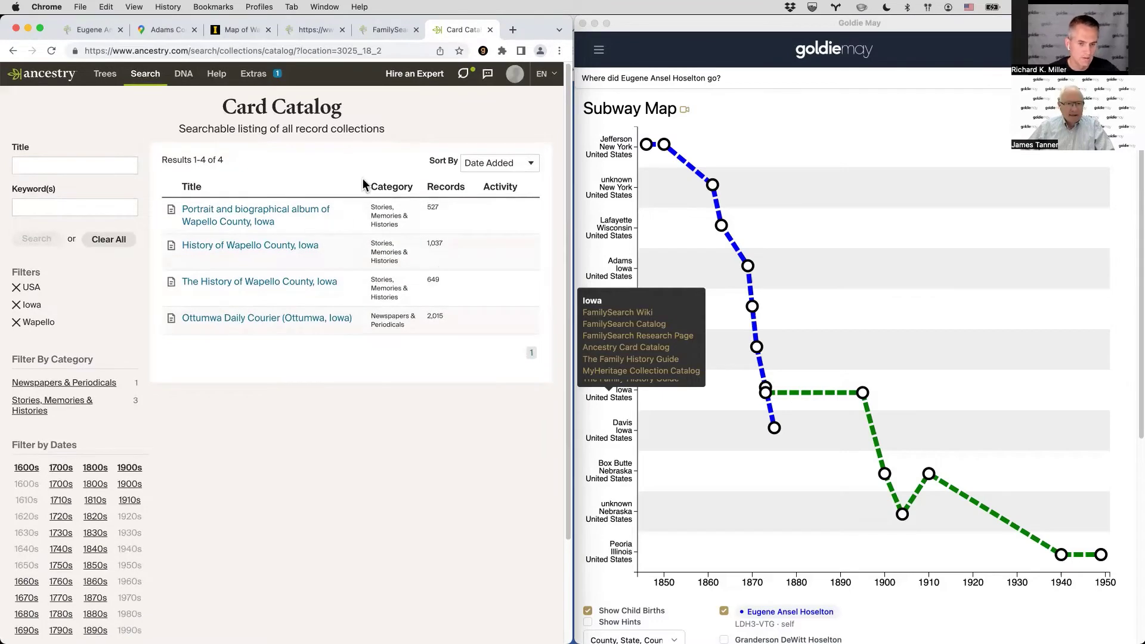
{"action": "left_click", "coordinate": [490, 30]}
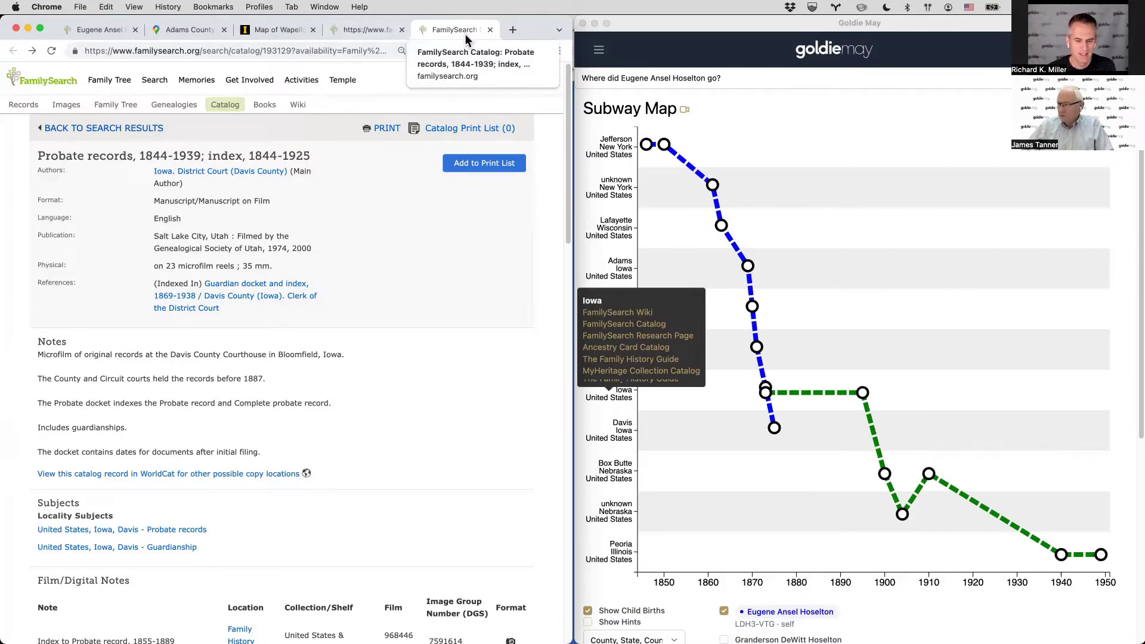
Run a FamilySearch Images search with place 'davis, iowa', choosing Davis, Iowa, United States.
{"action": "scroll", "coordinate": [486, 295], "scroll_direction": "down", "scroll_amount": 3}
{"action": "scroll", "coordinate": [490, 288], "scroll_direction": "up", "scroll_amount": 3}
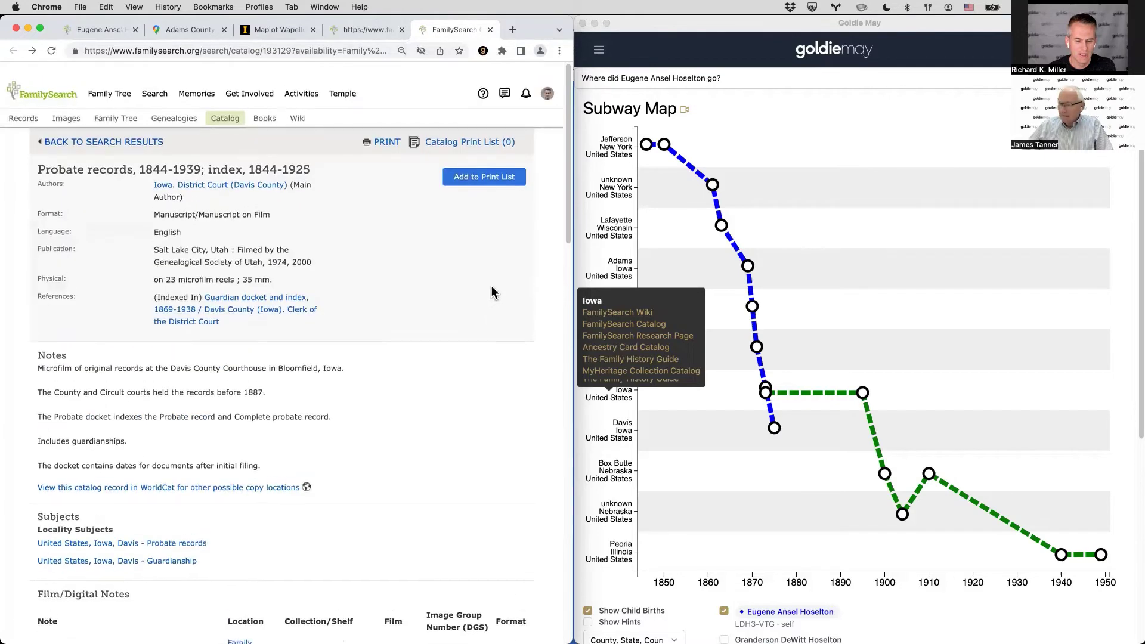
{"action": "left_click", "coordinate": [154, 80]}
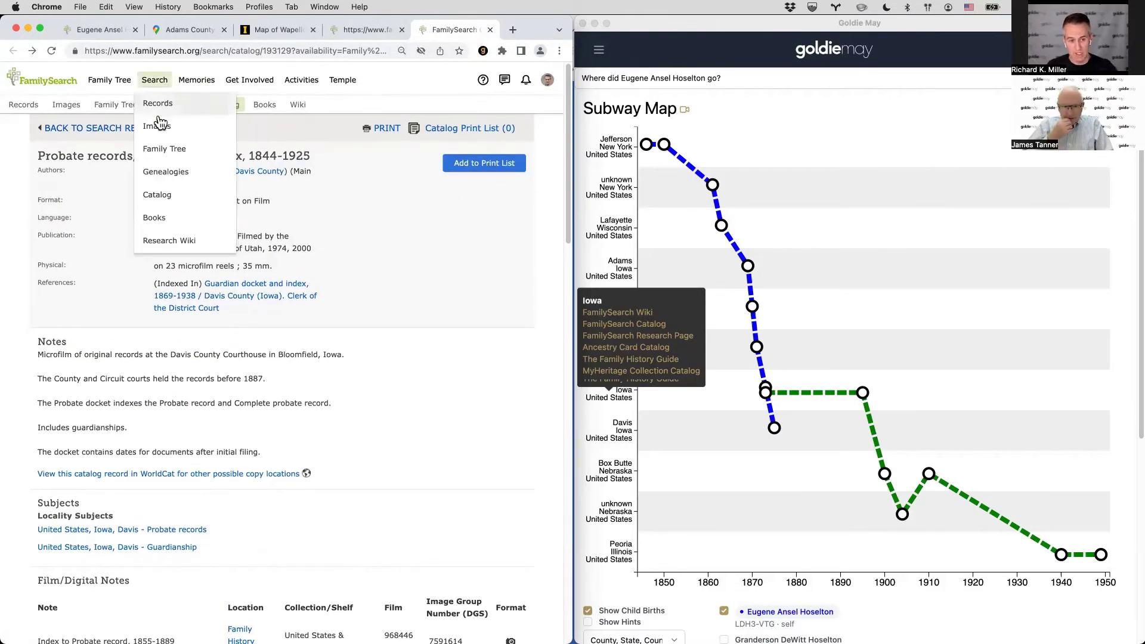
{"action": "left_click", "coordinate": [159, 124]}
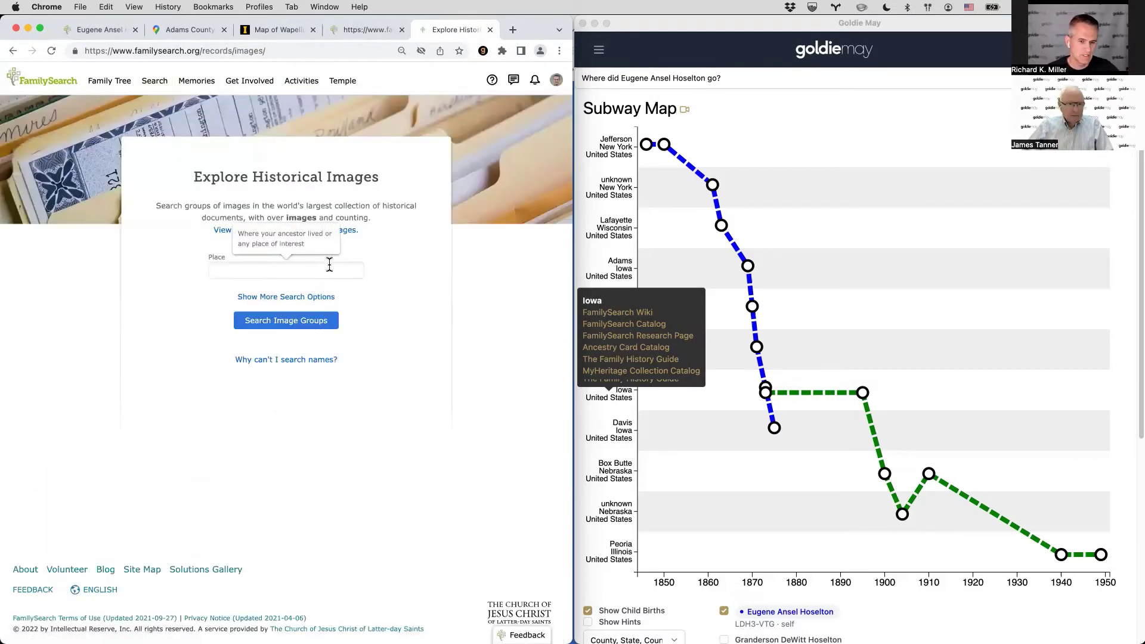
{"action": "left_click", "coordinate": [317, 268]}
{"action": "type", "text": "davi"}
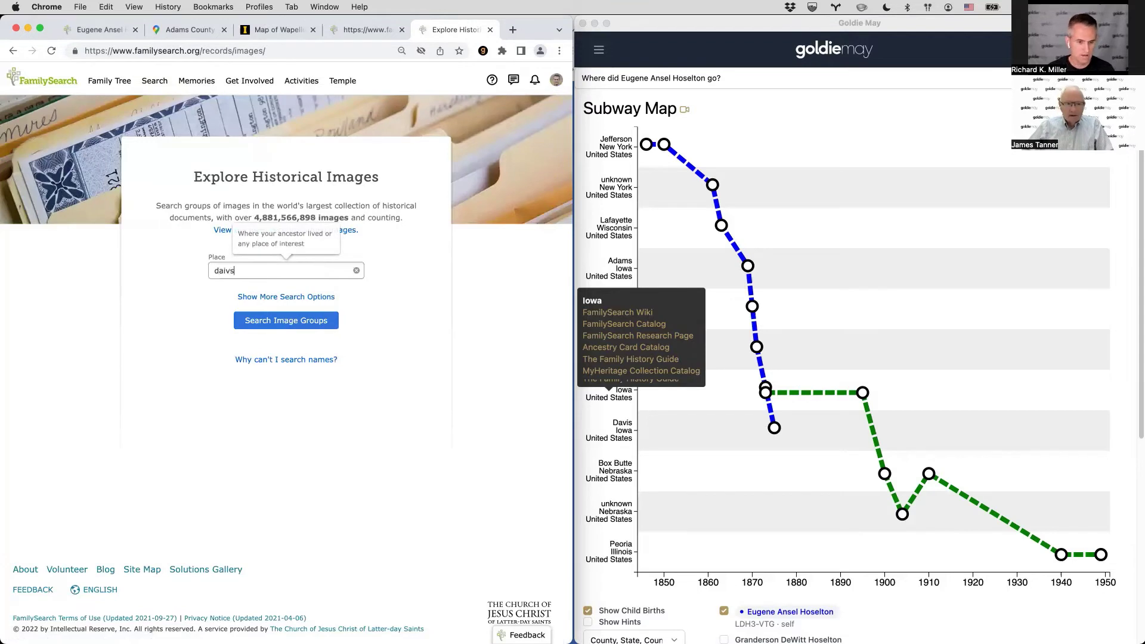
{"action": "type", "text": "s, "}
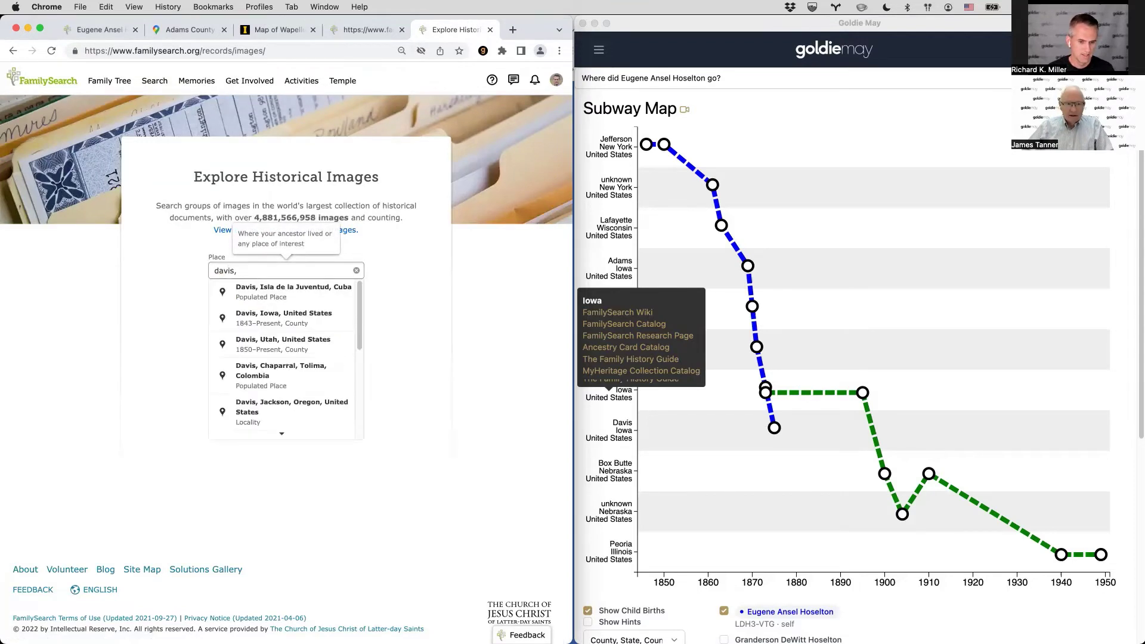
{"action": "type", "text": "iowa"}
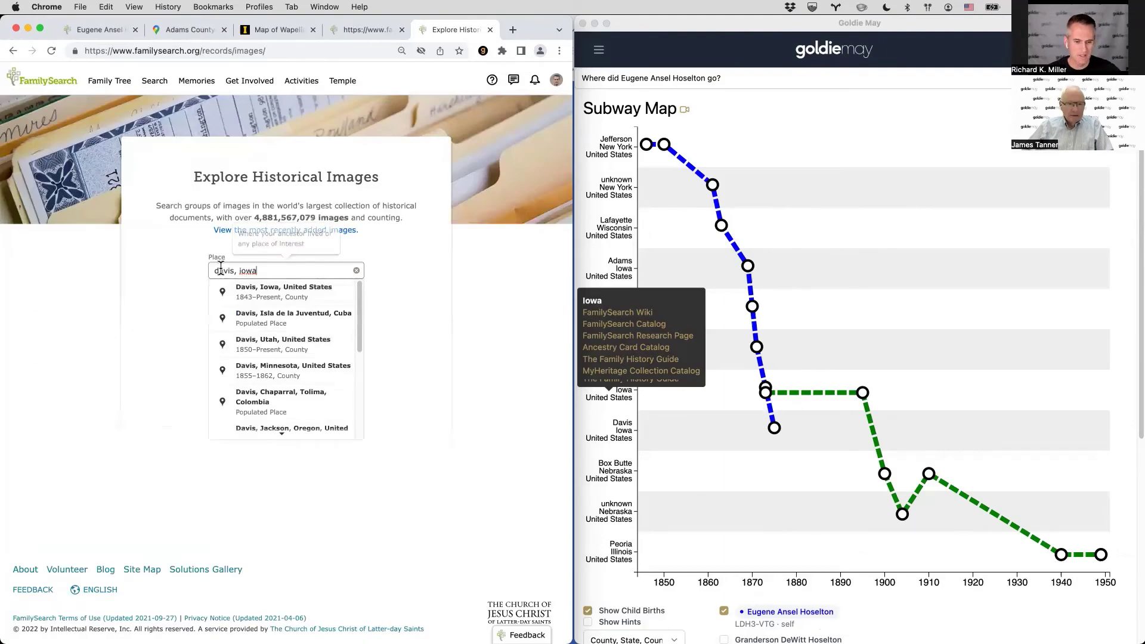
{"action": "left_click", "coordinate": [274, 289]}
{"action": "left_click", "coordinate": [278, 322]}
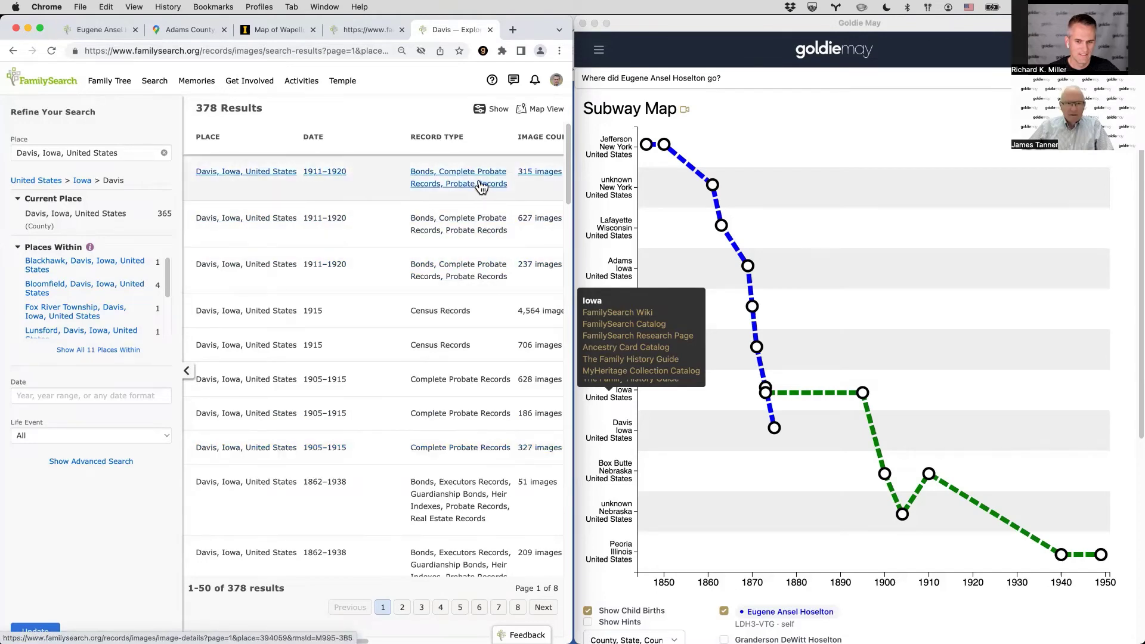
Open the 51-image and 209-image 1862–1938 Davis groups in new tabs.
{"action": "scroll", "coordinate": [479, 186], "scroll_direction": "right", "scroll_amount": 1}
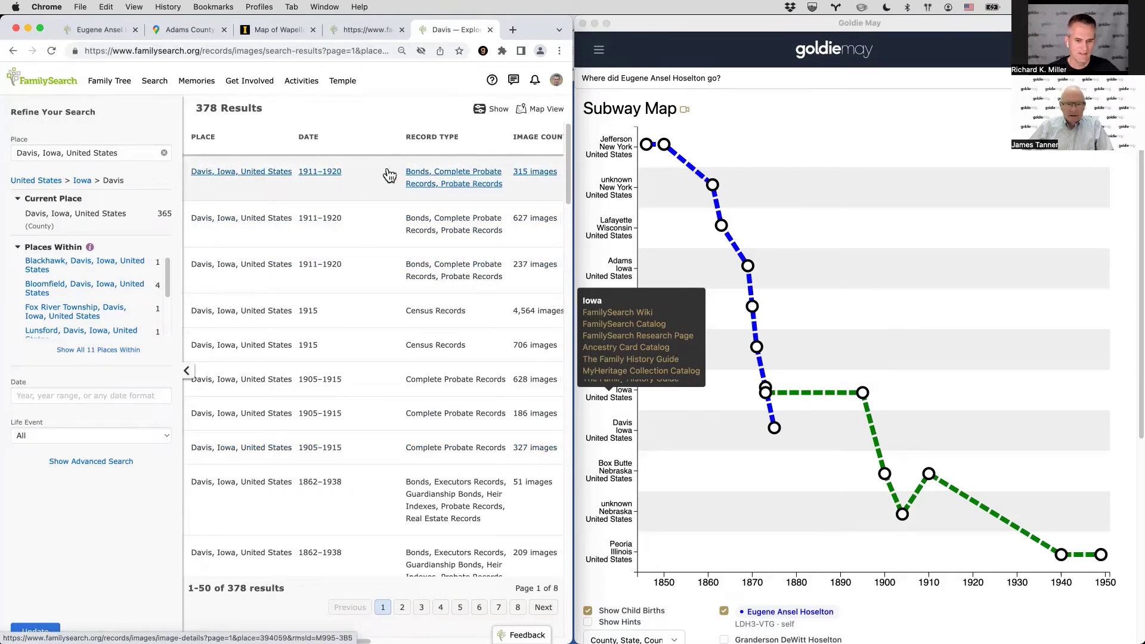
{"action": "scroll", "coordinate": [358, 312], "scroll_direction": "down", "scroll_amount": 3}
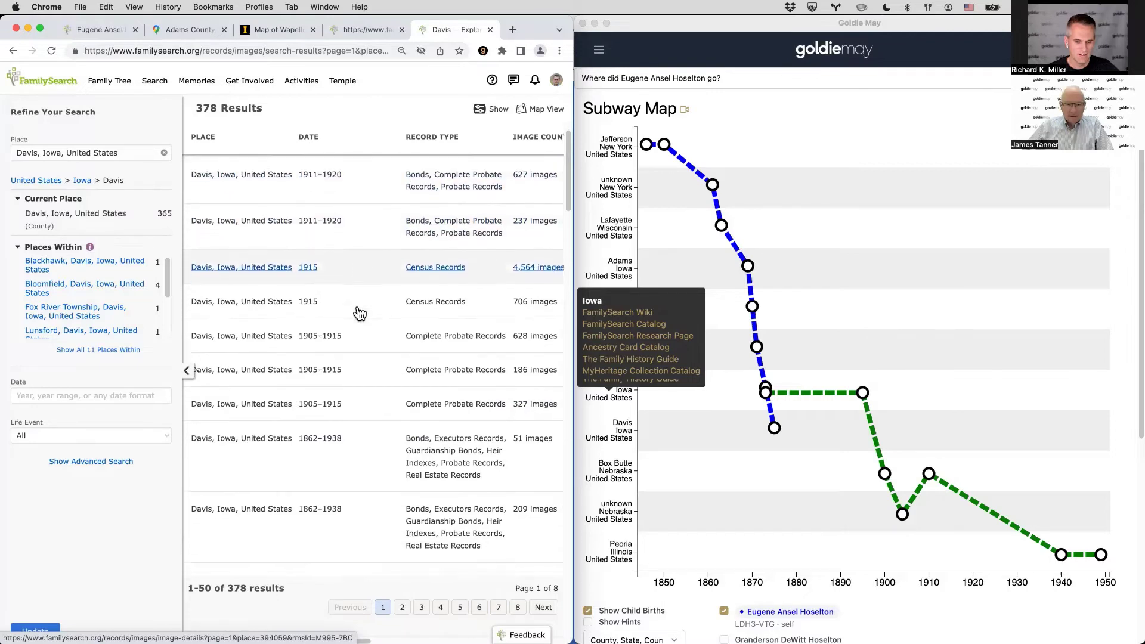
{"action": "scroll", "coordinate": [359, 313], "scroll_direction": "down", "scroll_amount": 1}
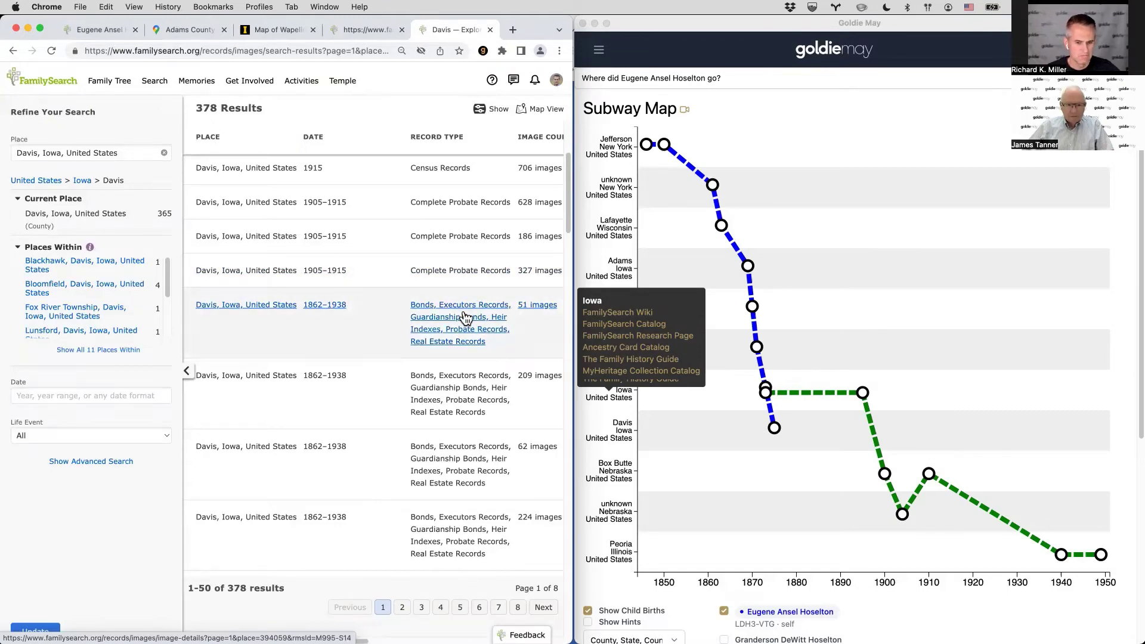
{"action": "right_click", "coordinate": [534, 308]}
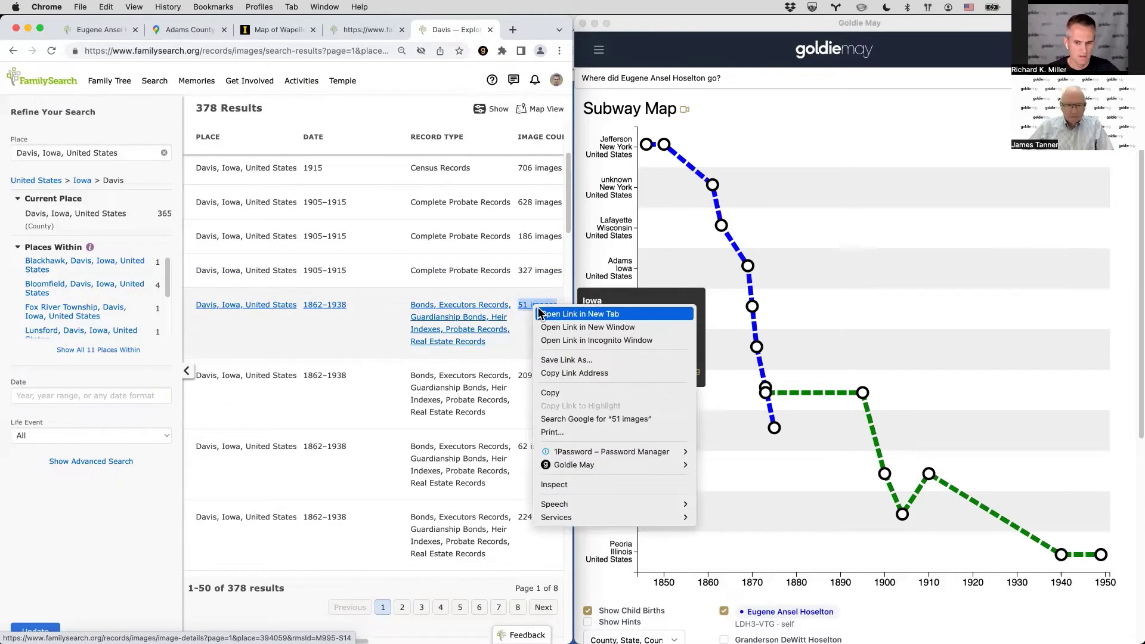
{"action": "left_click", "coordinate": [563, 314]}
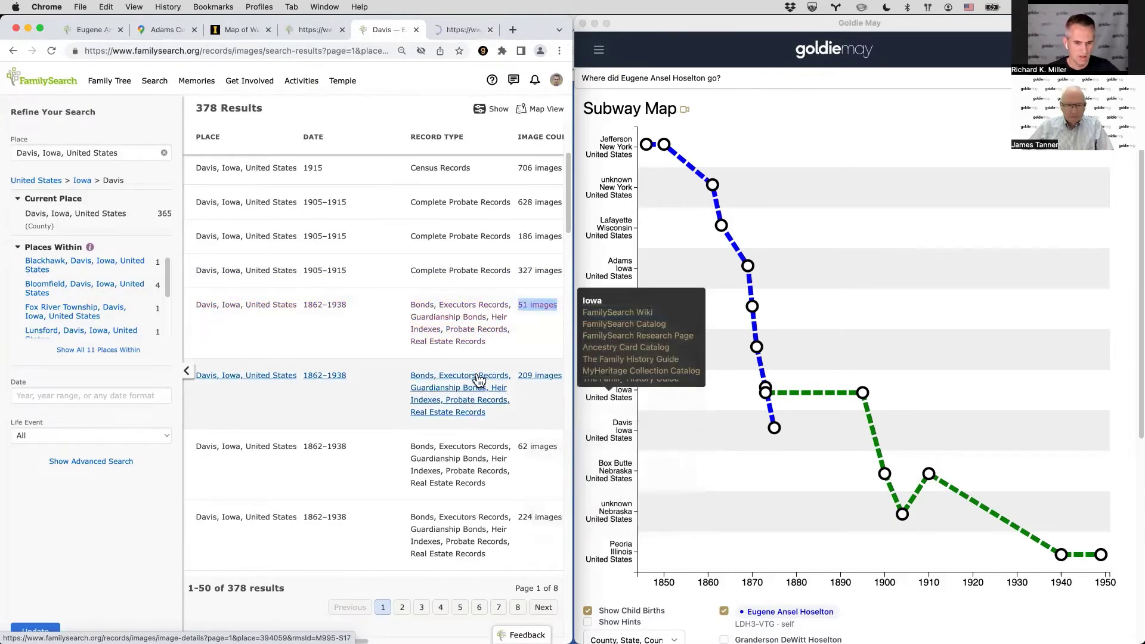
{"action": "right_click", "coordinate": [536, 376]}
{"action": "left_click", "coordinate": [569, 380]}
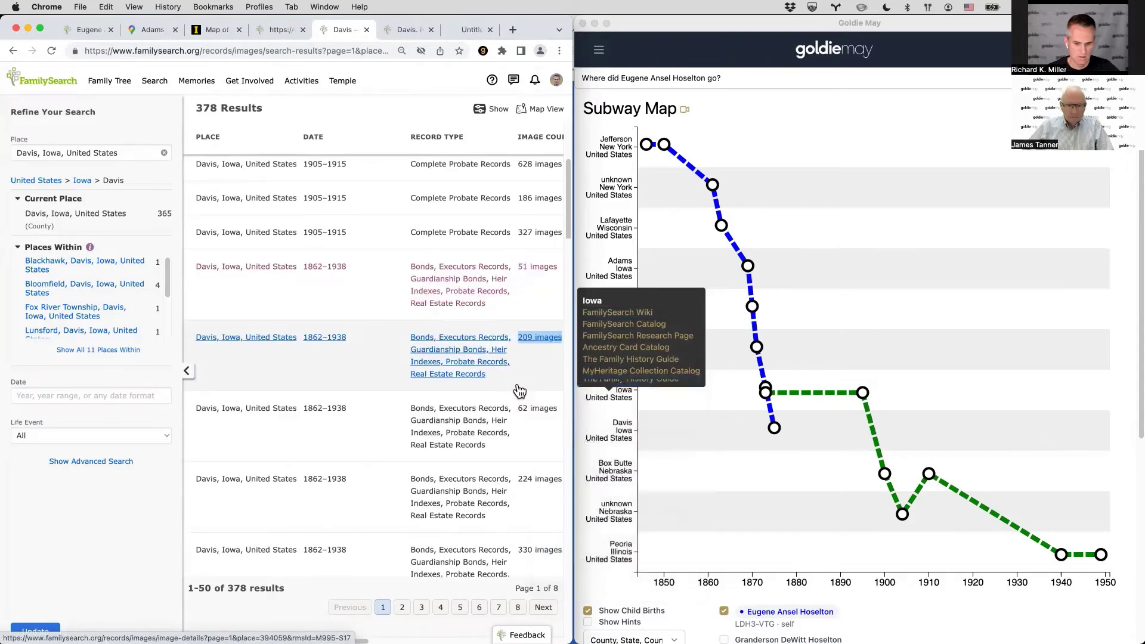
Open the 62-, 224- and 330-image 1862–1938 Davis groups in new tabs.
{"action": "scroll", "coordinate": [531, 370], "scroll_direction": "down", "scroll_amount": 3}
{"action": "right_click", "coordinate": [538, 343]}
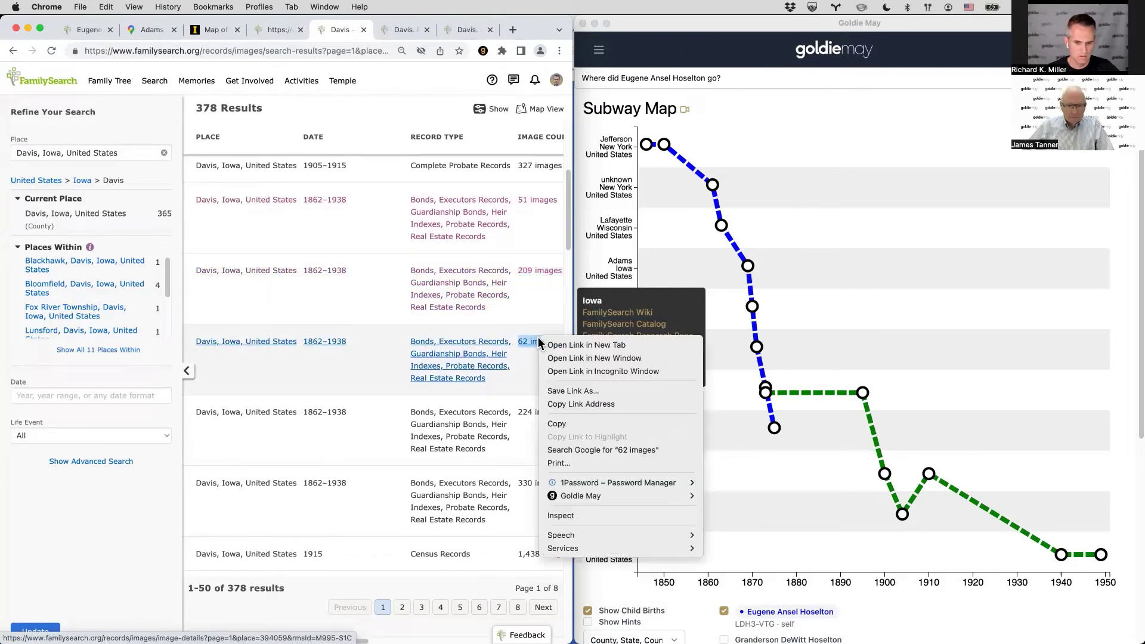
{"action": "left_click", "coordinate": [554, 346]}
{"action": "right_click", "coordinate": [540, 413]}
{"action": "left_click", "coordinate": [555, 419]}
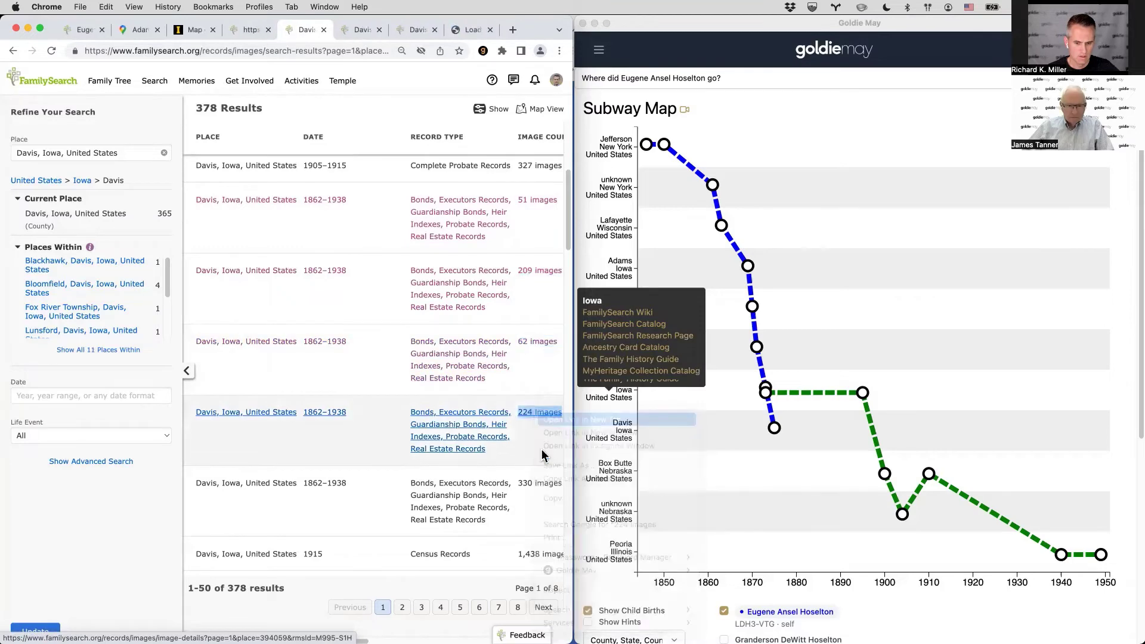
{"action": "right_click", "coordinate": [544, 486]}
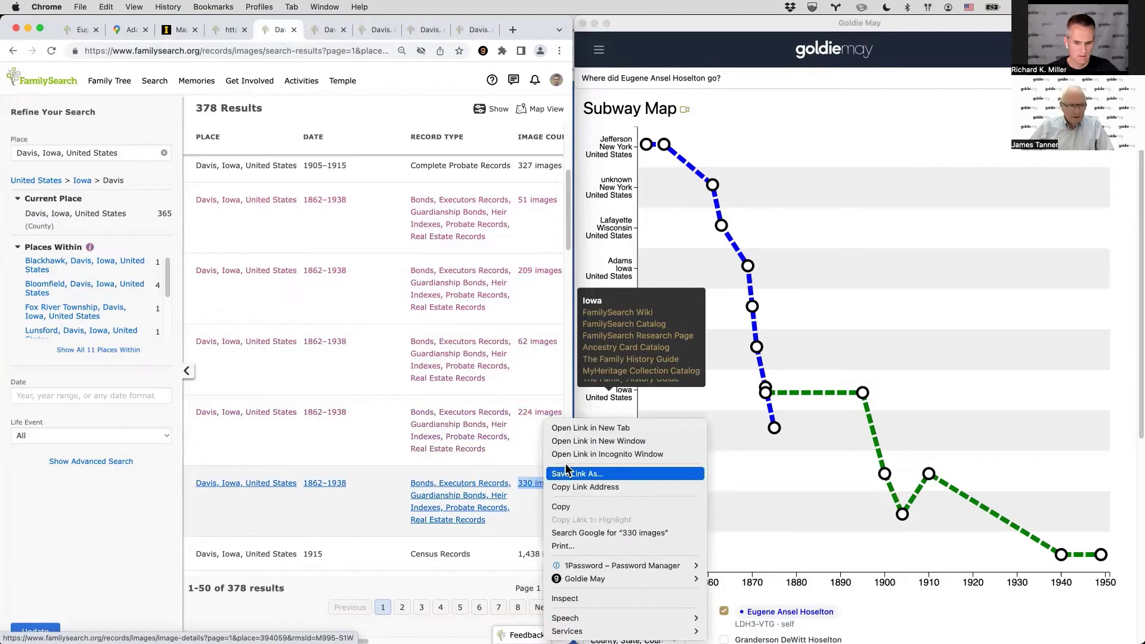
{"action": "left_click", "coordinate": [567, 430]}
{"action": "scroll", "coordinate": [425, 431], "scroll_direction": "down", "scroll_amount": 5}
{"action": "scroll", "coordinate": [426, 431], "scroll_direction": "down", "scroll_amount": 4}
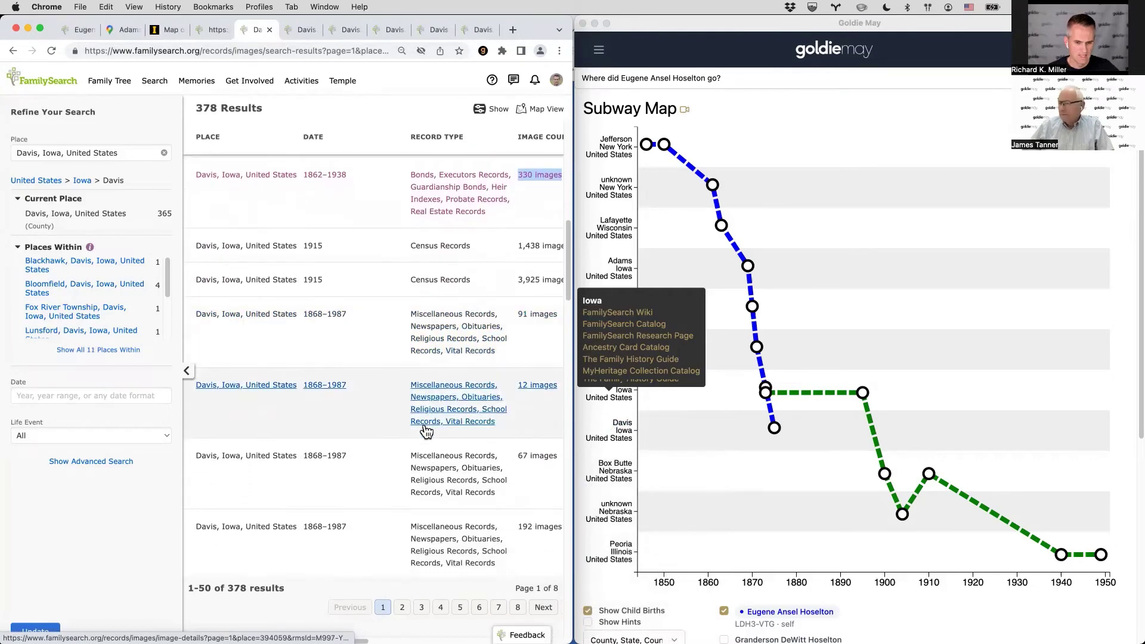
{"action": "scroll", "coordinate": [426, 431], "scroll_direction": "up", "scroll_amount": 6}
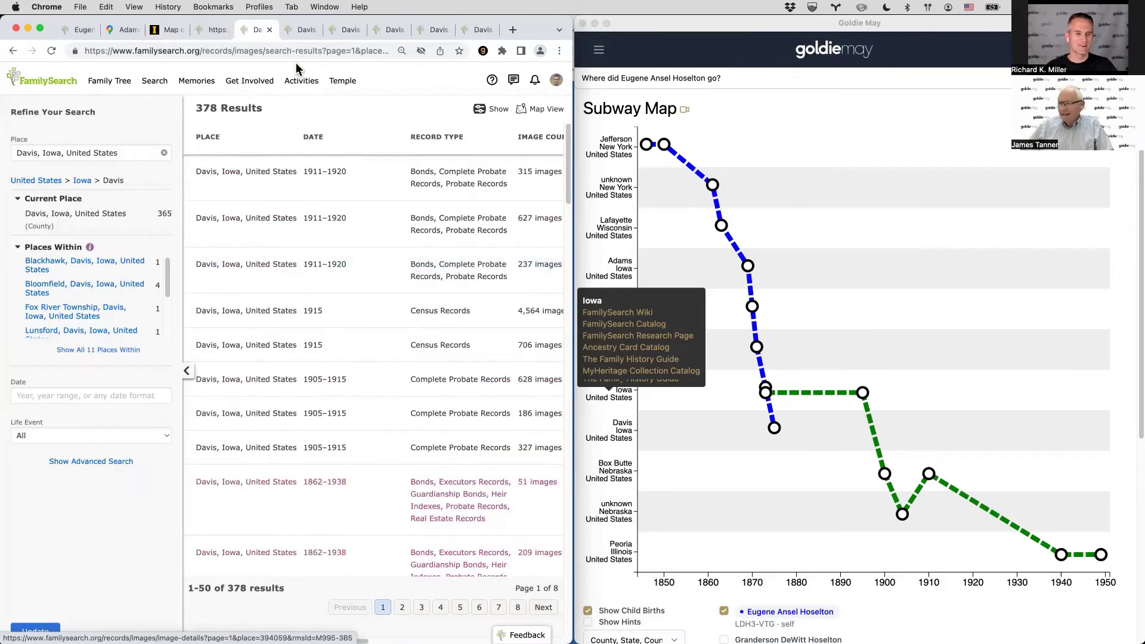
Show image 3 of the 51-image Davis probate group with the information panel collapsed.
{"action": "left_click", "coordinate": [298, 29]}
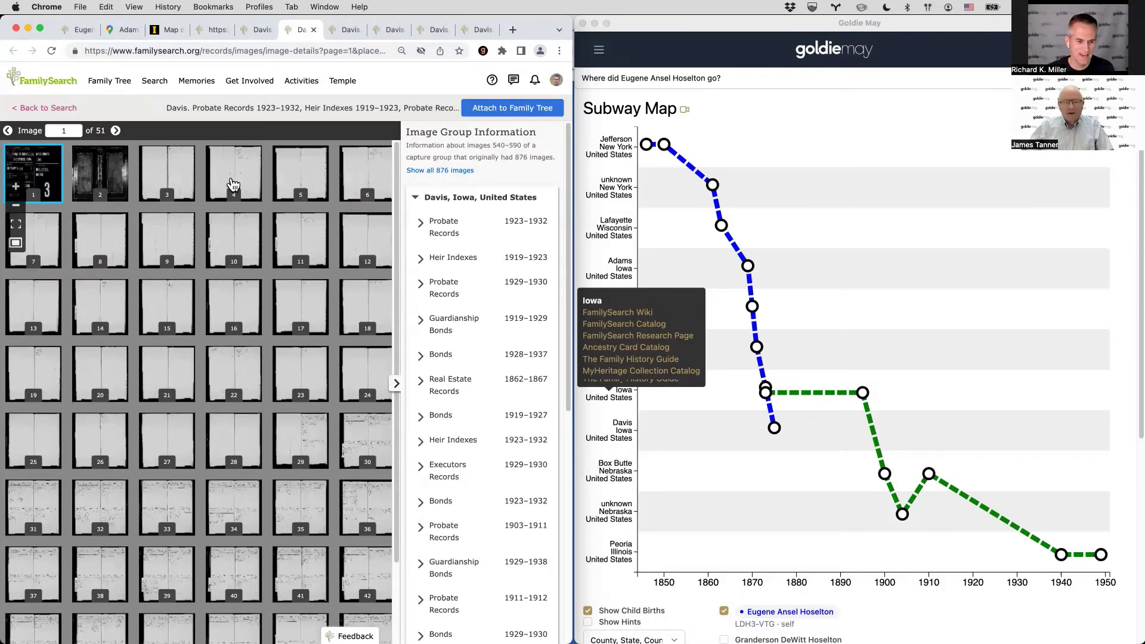
{"action": "left_click", "coordinate": [170, 174]}
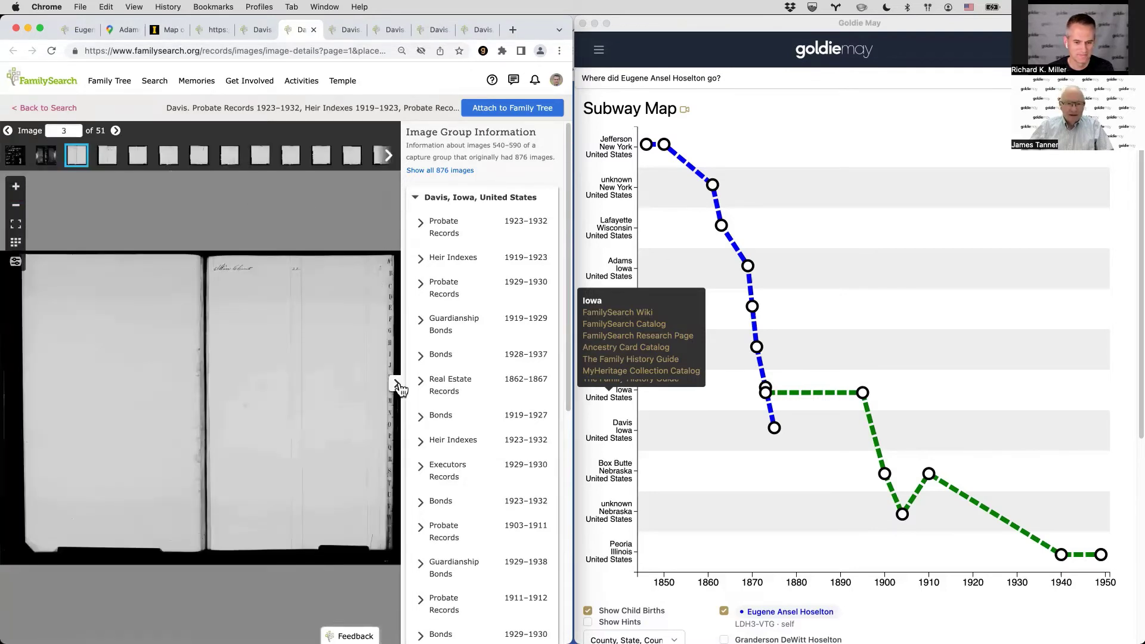
{"action": "left_click", "coordinate": [397, 384]}
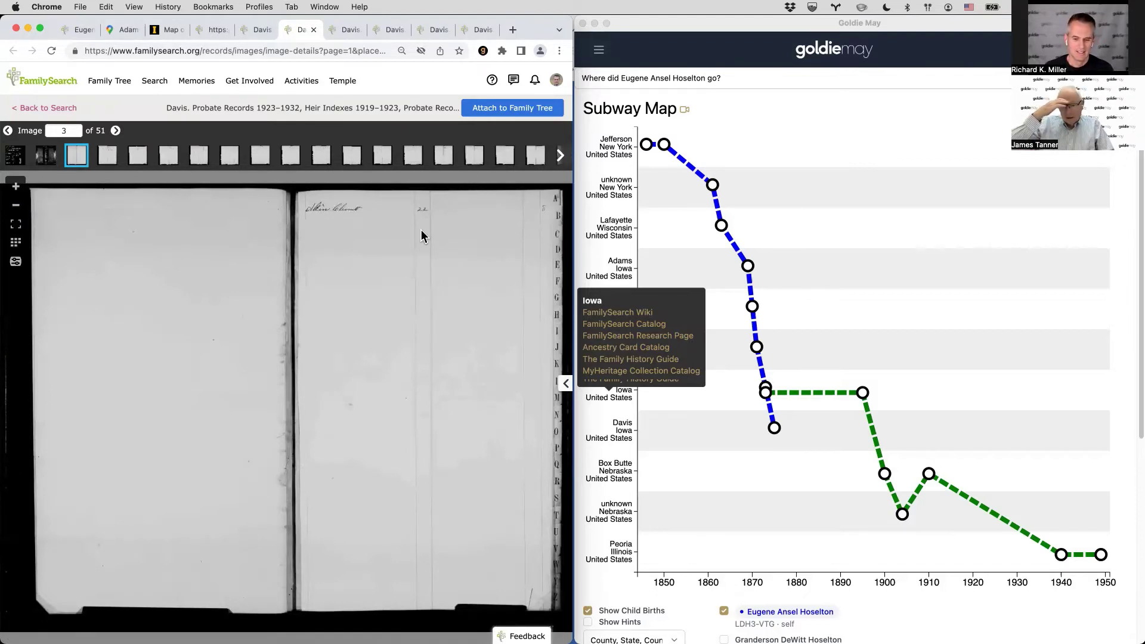
Dismiss the Goldie May Iowa links popover and return to the FamilySearch image viewer.
{"action": "left_click", "coordinate": [822, 146]}
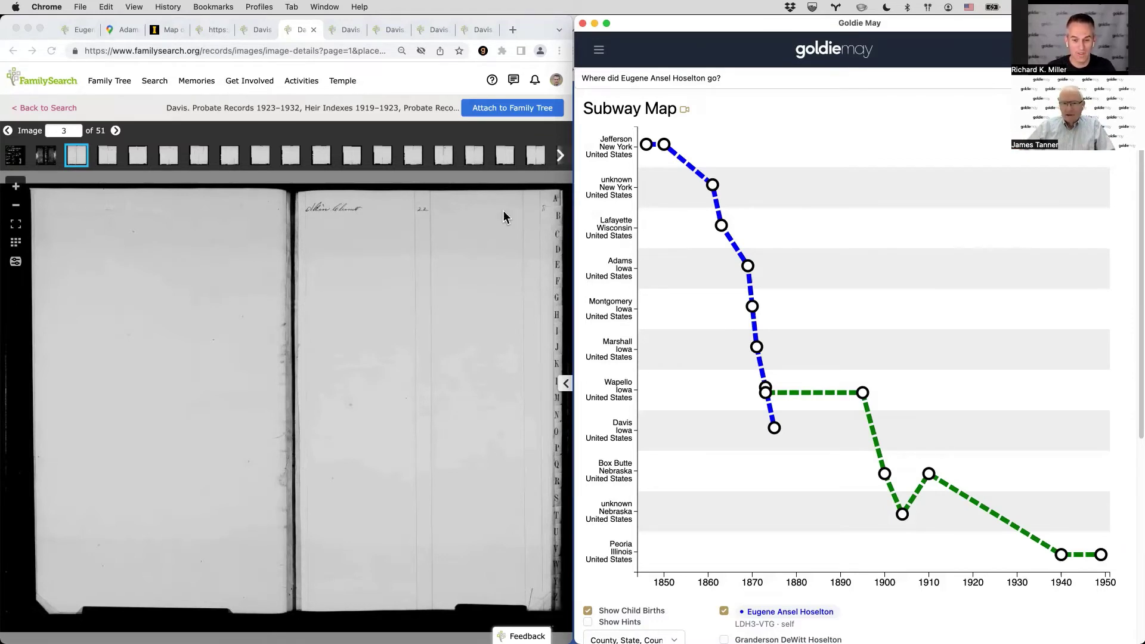
{"action": "left_click", "coordinate": [320, 157]}
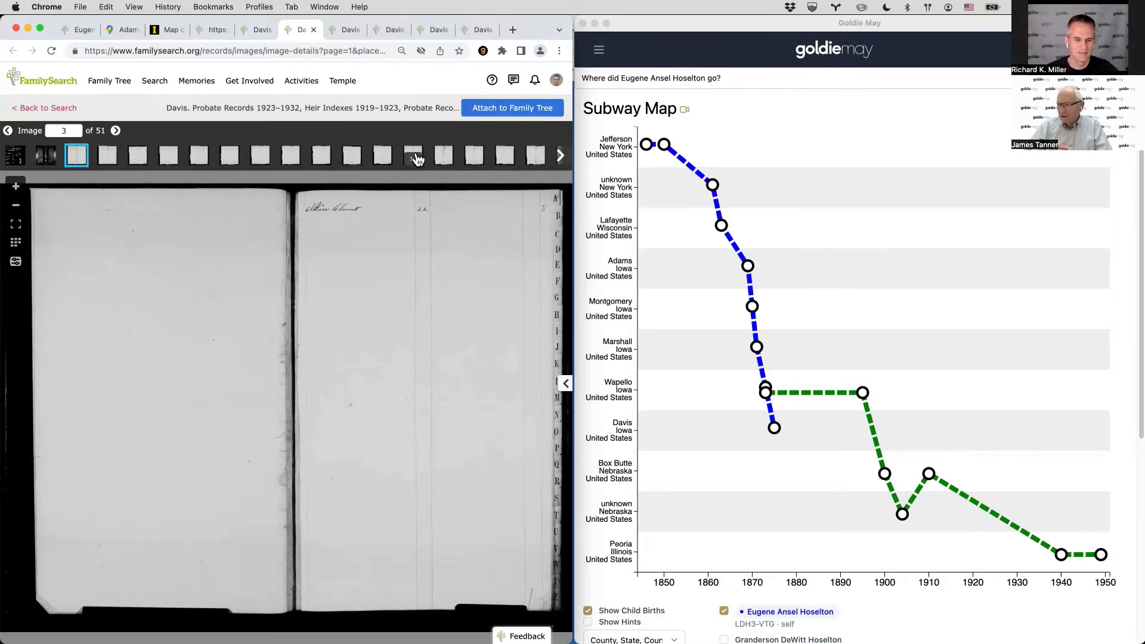
Go to image 11 of 51, zoom in and pan to read the handwritten name list.
{"action": "left_click", "coordinate": [480, 163]}
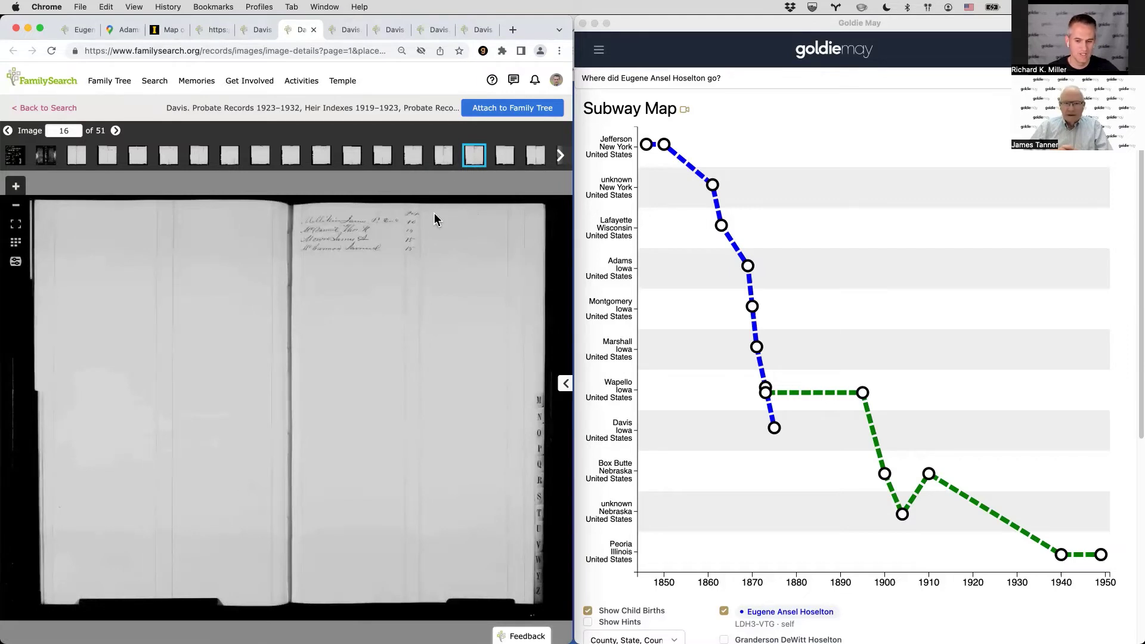
{"action": "left_click", "coordinate": [350, 161]}
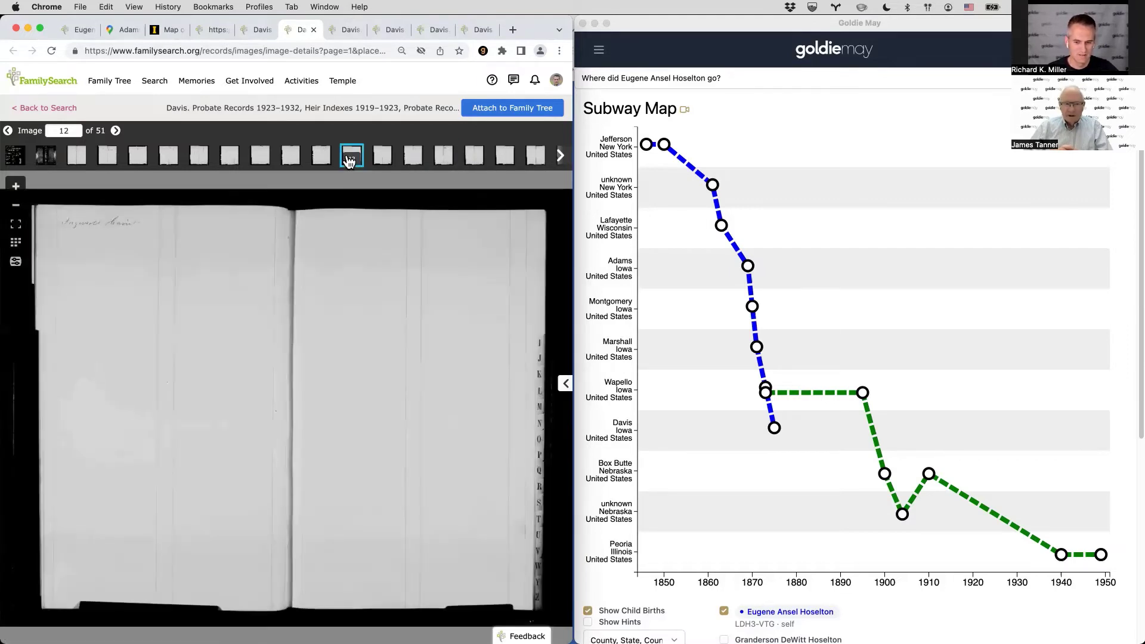
{"action": "left_click", "coordinate": [321, 161]}
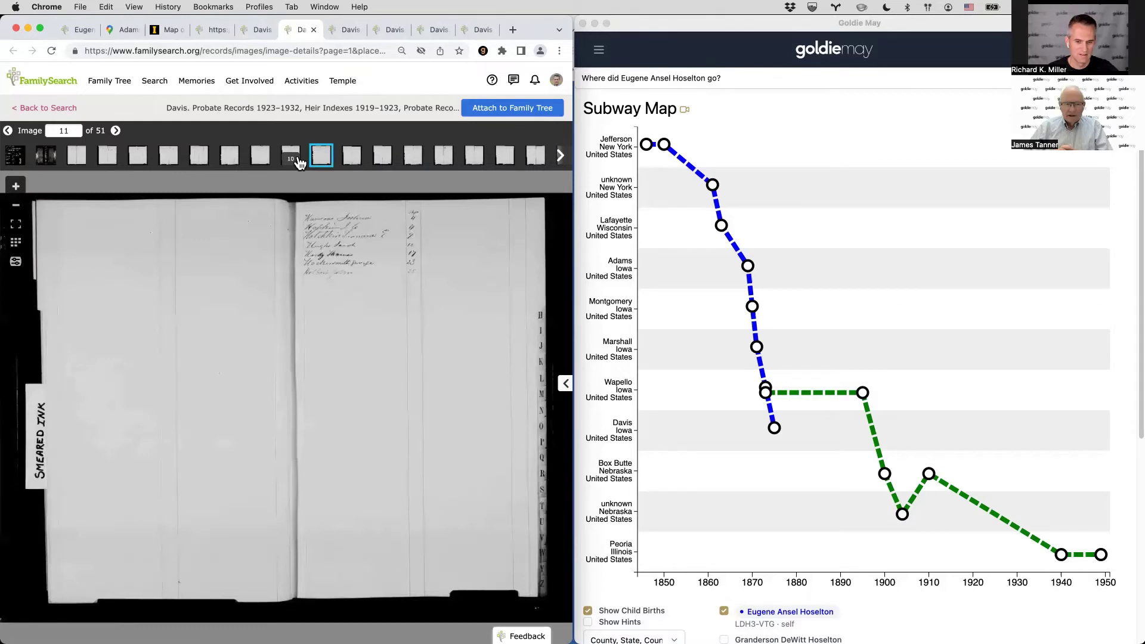
{"action": "scroll", "coordinate": [366, 262], "scroll_direction": "up", "scroll_amount": 5}
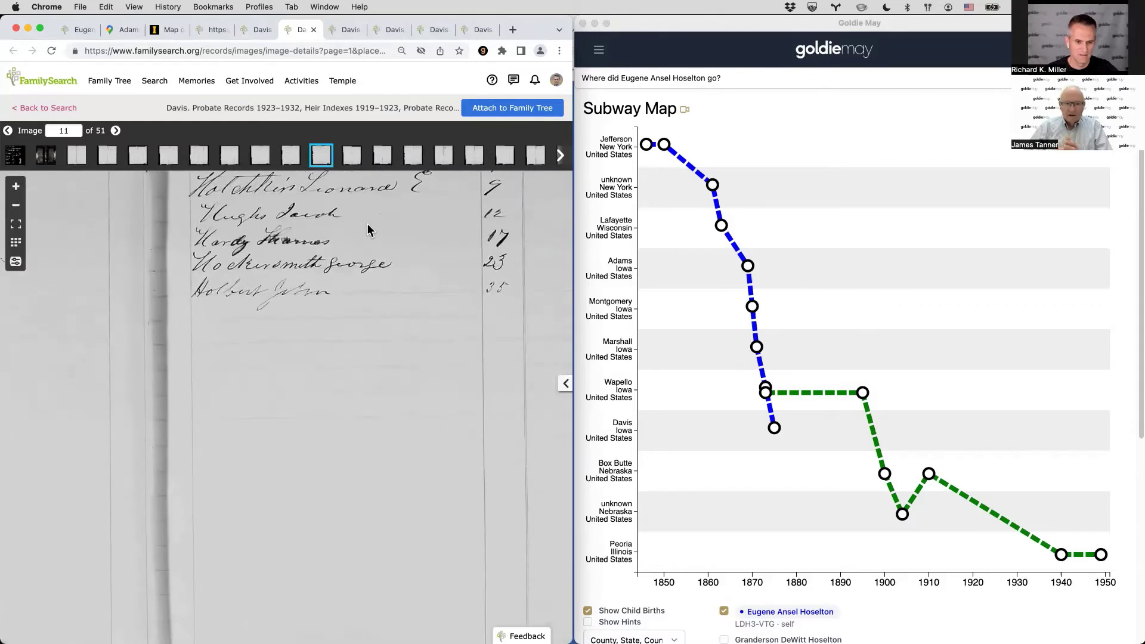
{"action": "left_click_drag", "start_coordinate": [367, 230], "coordinate": [401, 343]}
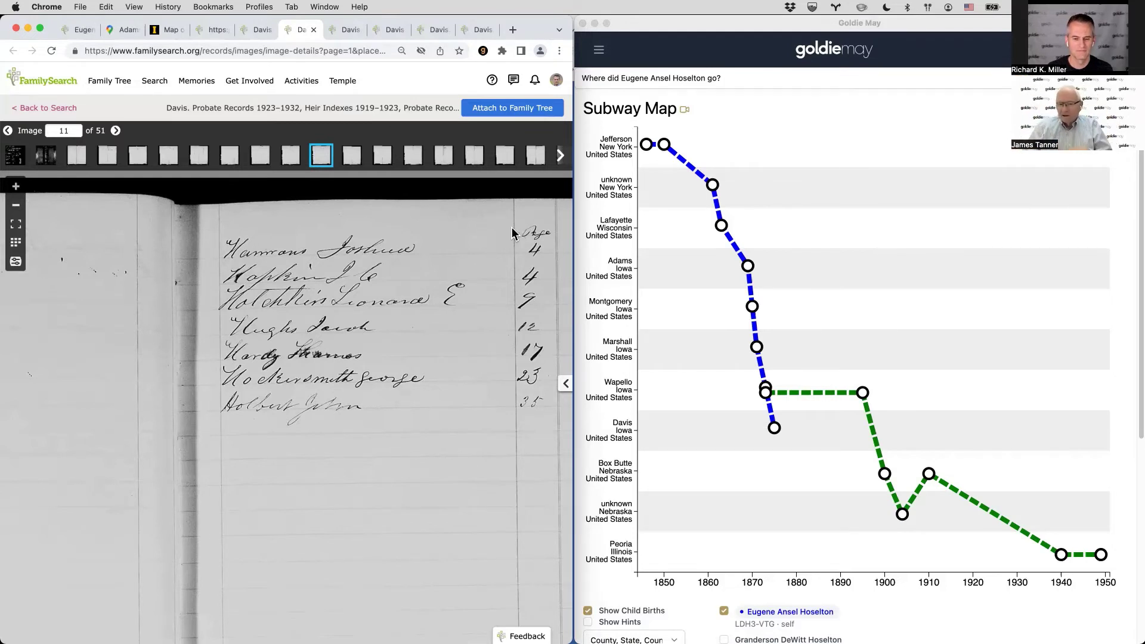
{"action": "left_click", "coordinate": [588, 128]}
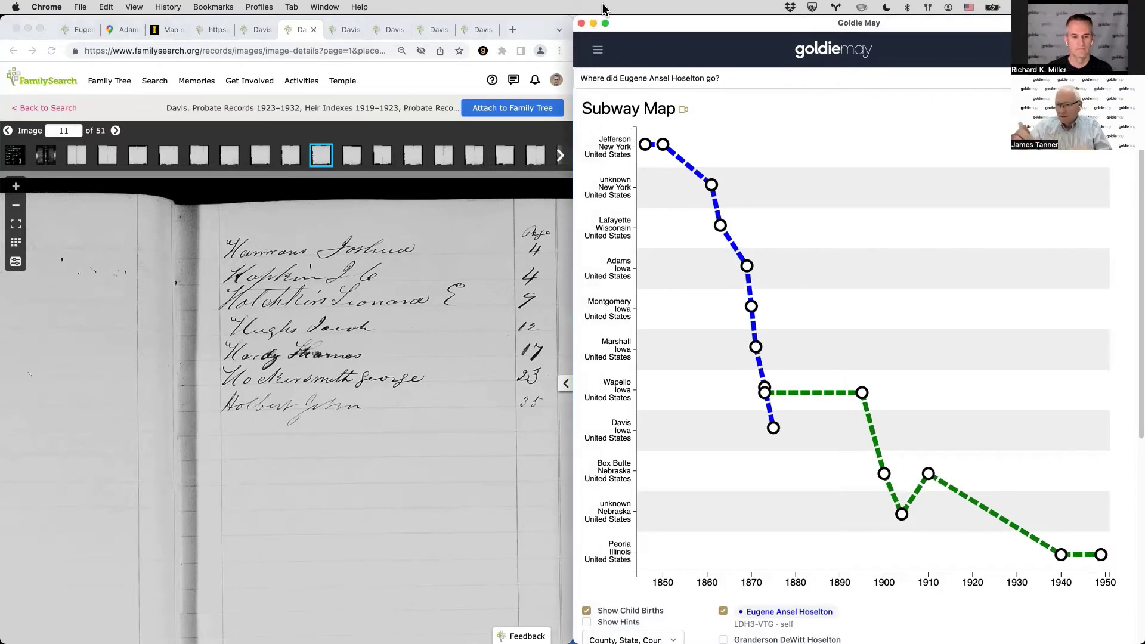
{"action": "left_click", "coordinate": [593, 53]}
{"action": "left_click", "coordinate": [615, 83]}
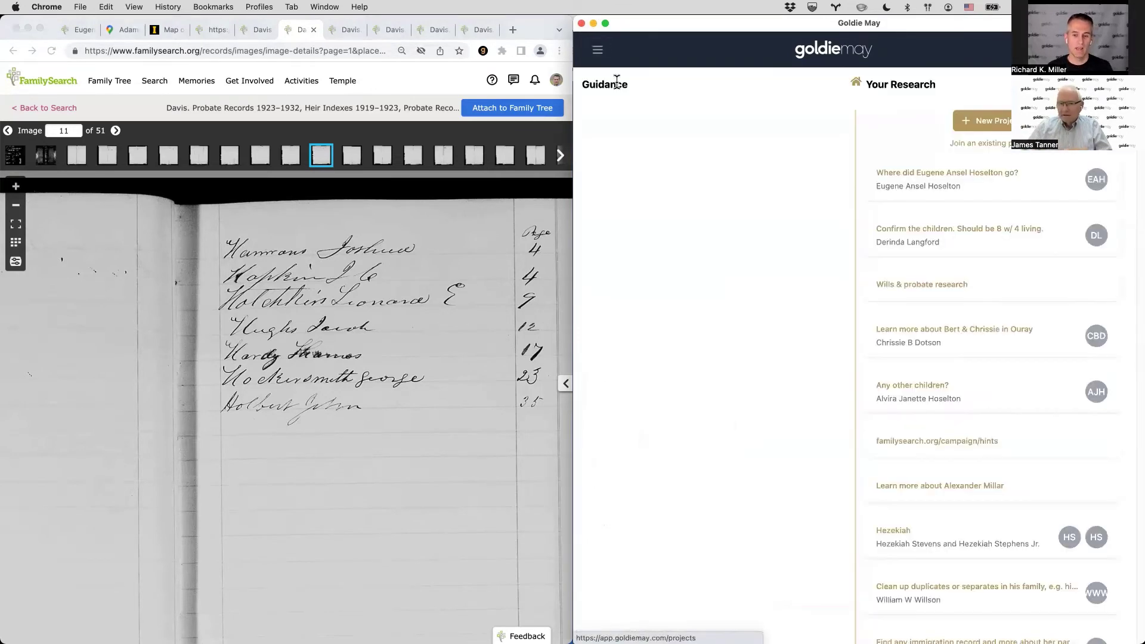
{"action": "left_click", "coordinate": [923, 173]}
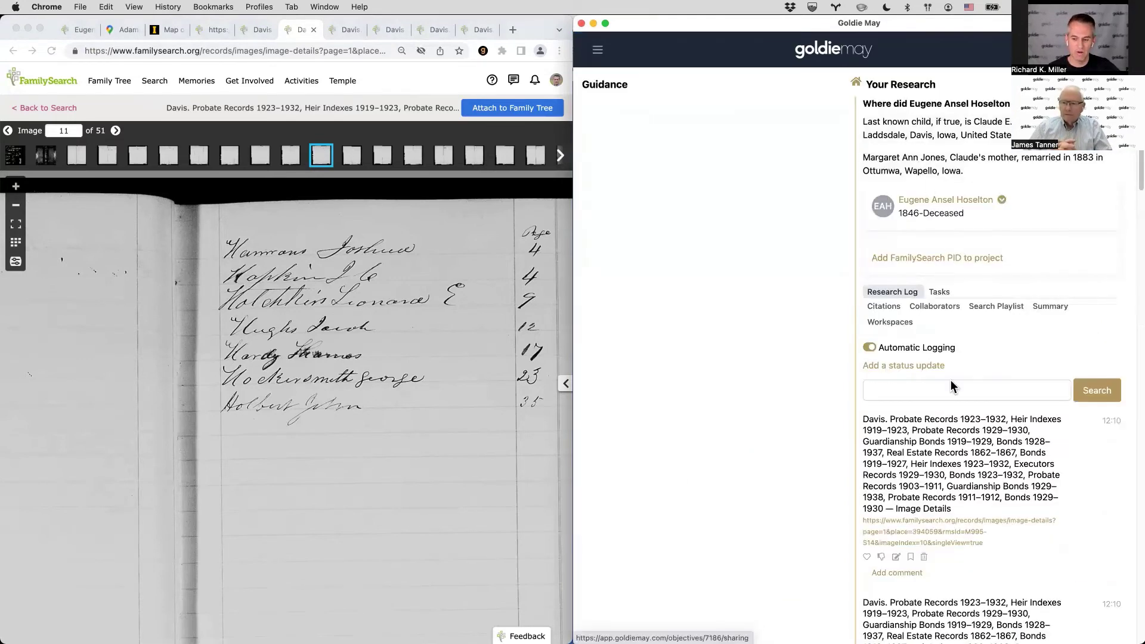
{"action": "left_click", "coordinate": [939, 292]}
Create tasks from the two 1905–1915 and one 1862–1938 Davis, Iowa record links.
{"action": "left_click", "coordinate": [248, 26]}
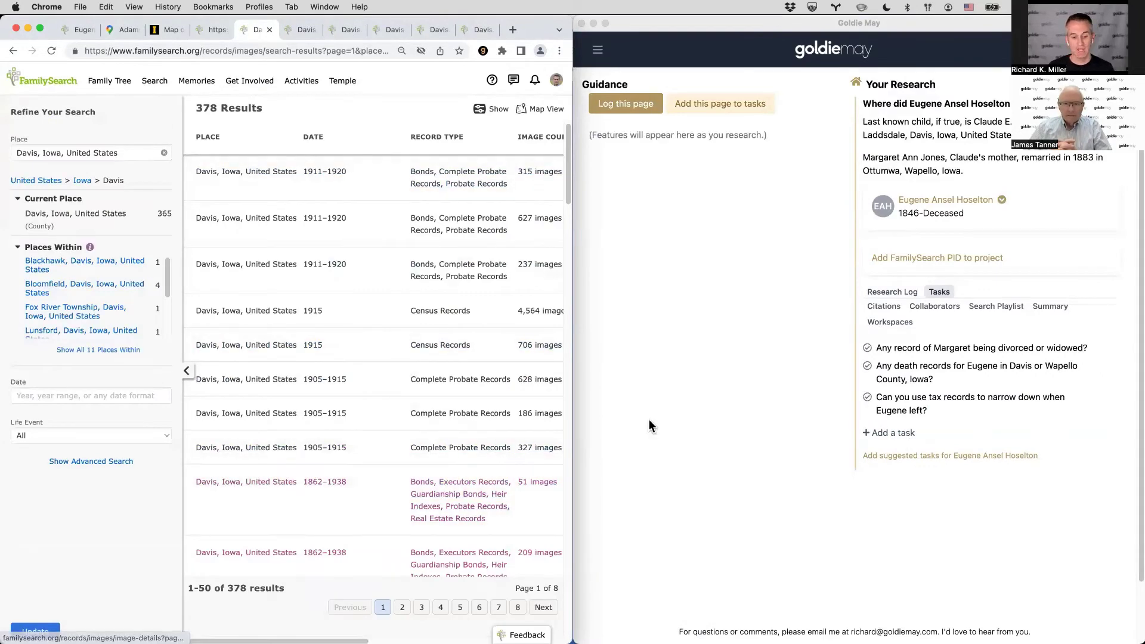
{"action": "right_click", "coordinate": [295, 382]}
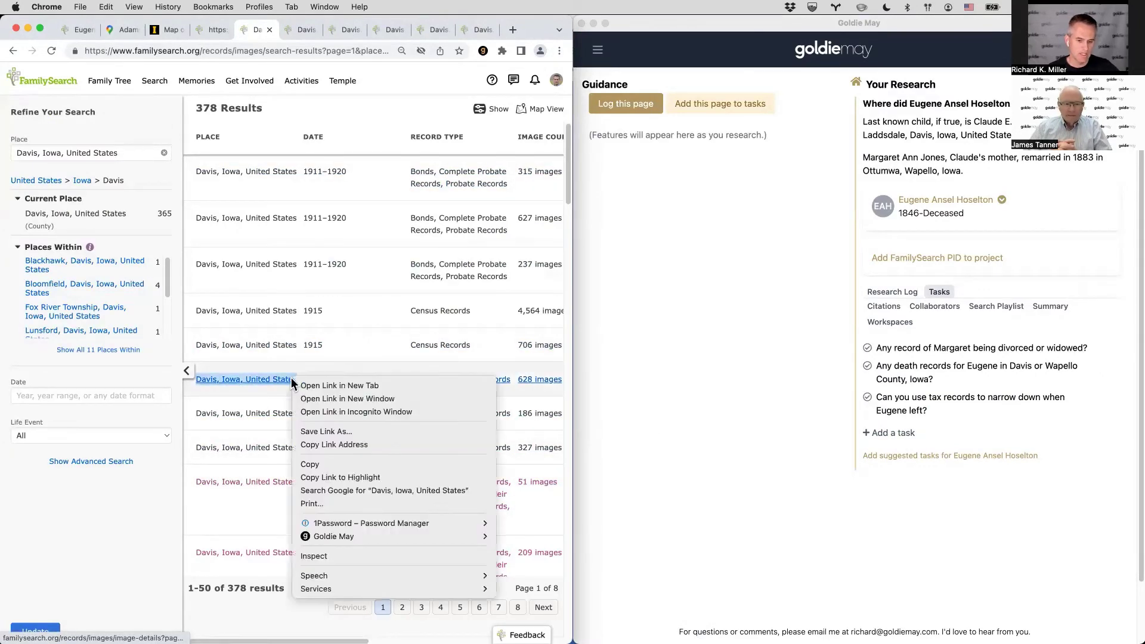
{"action": "mouse_move", "coordinate": [488, 542]}
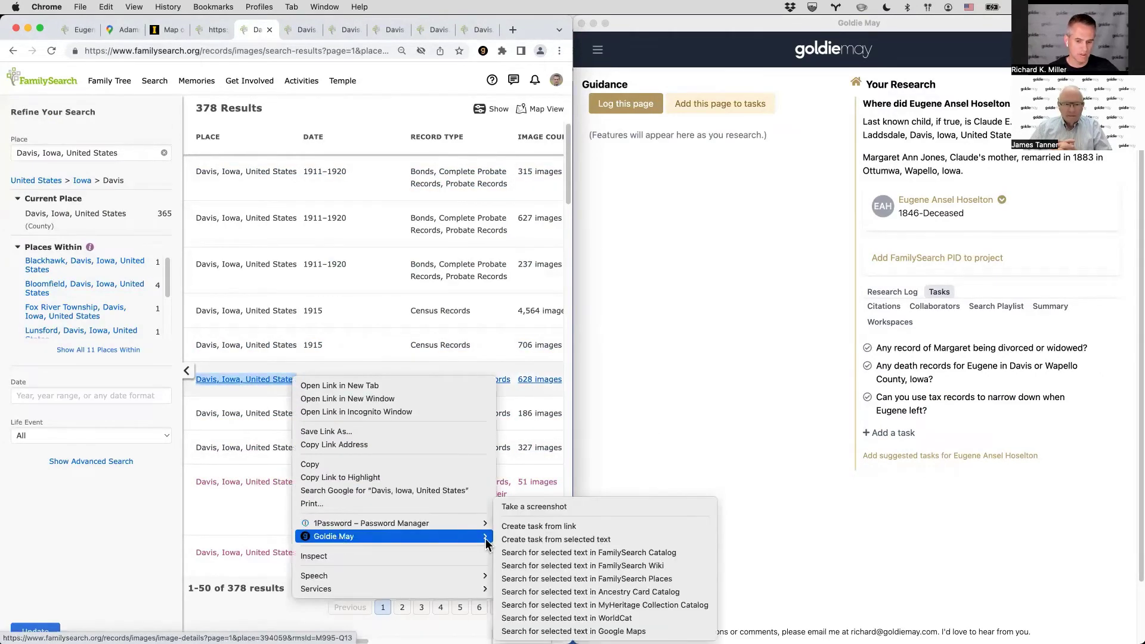
{"action": "left_click", "coordinate": [553, 526]}
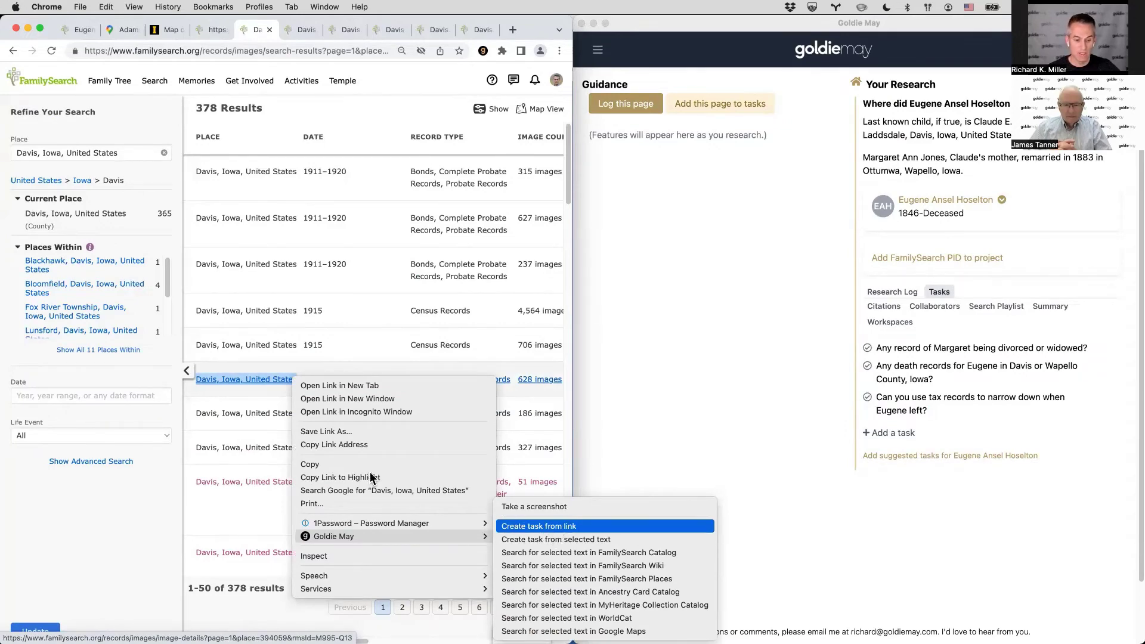
{"action": "right_click", "coordinate": [290, 413]}
{"action": "mouse_move", "coordinate": [373, 570]}
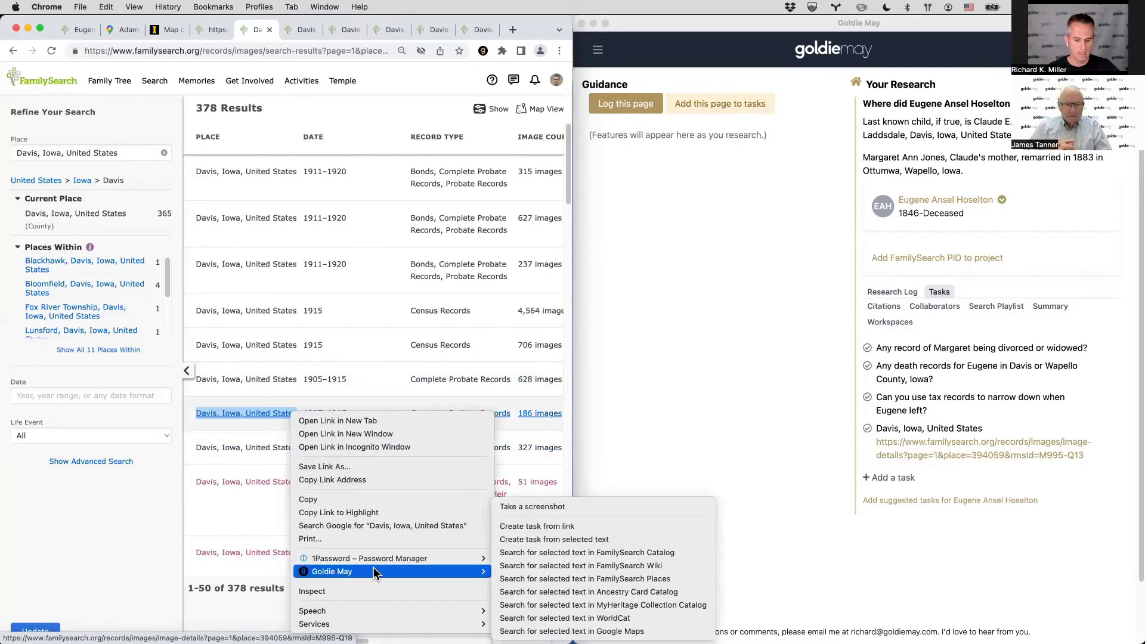
{"action": "left_click", "coordinate": [553, 525]}
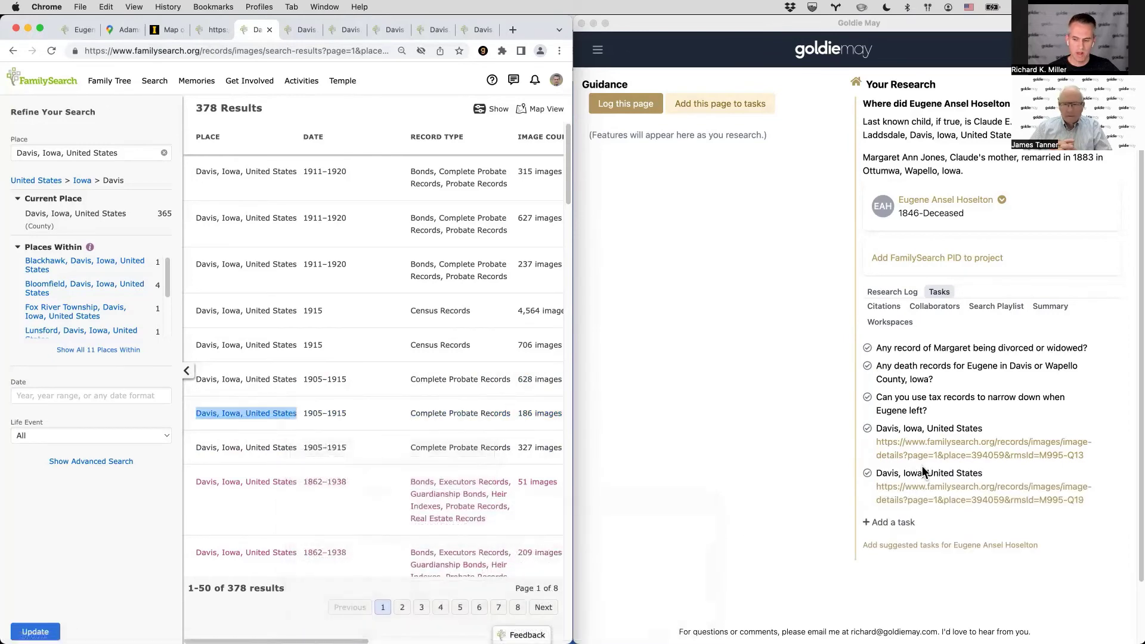
{"action": "right_click", "coordinate": [241, 475]}
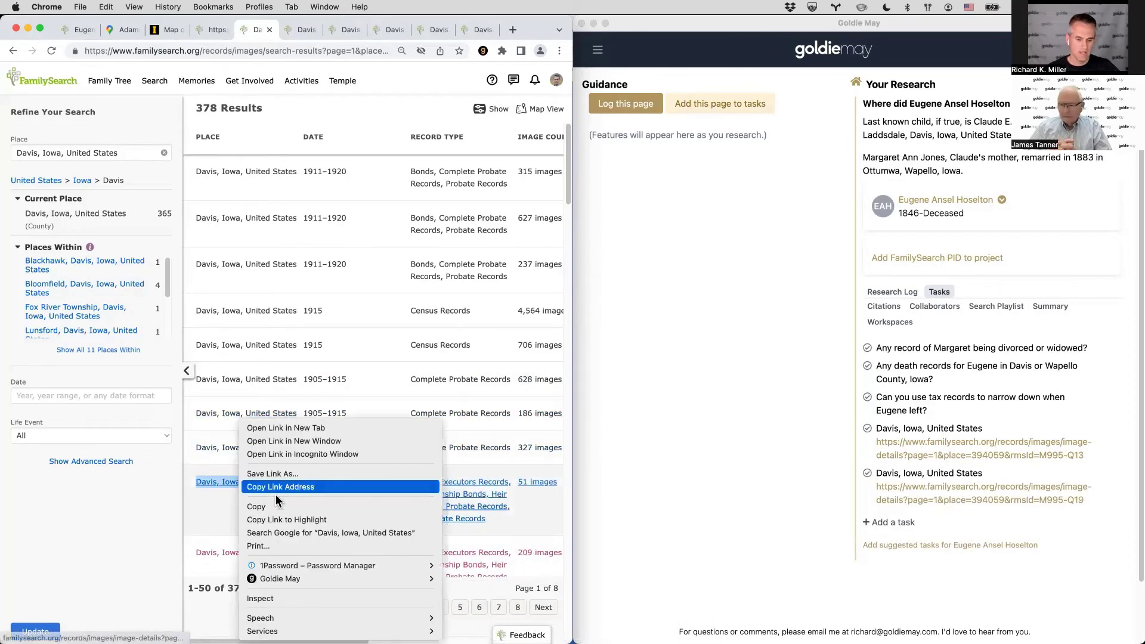
{"action": "mouse_move", "coordinate": [315, 577]}
{"action": "left_click", "coordinate": [513, 525]}
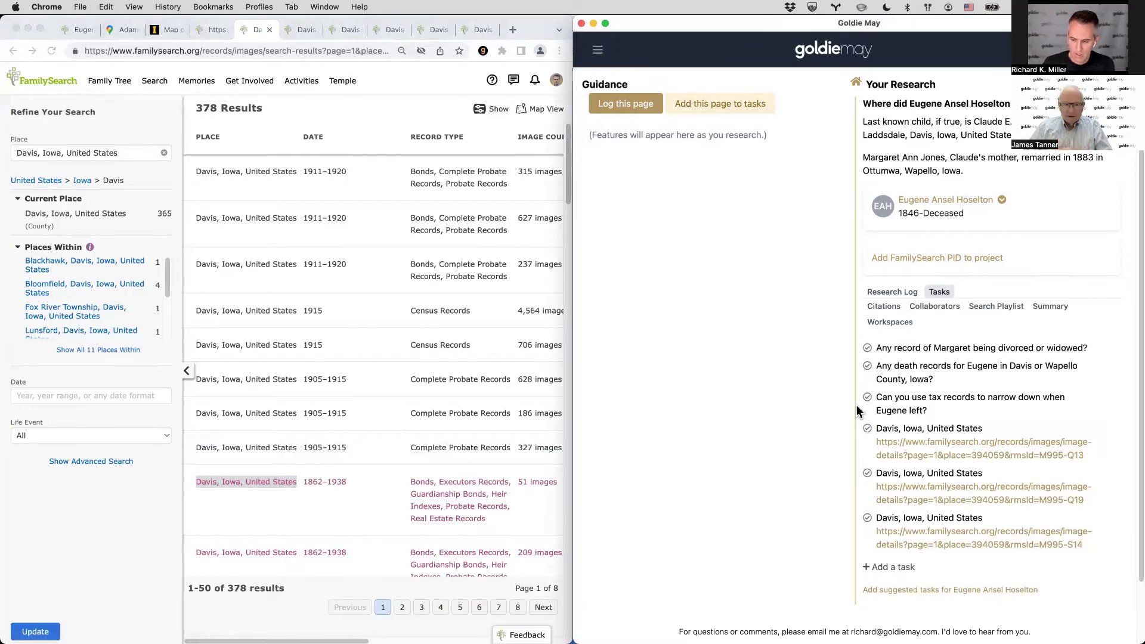
{"action": "scroll", "coordinate": [469, 398], "scroll_direction": "down", "scroll_amount": 10}
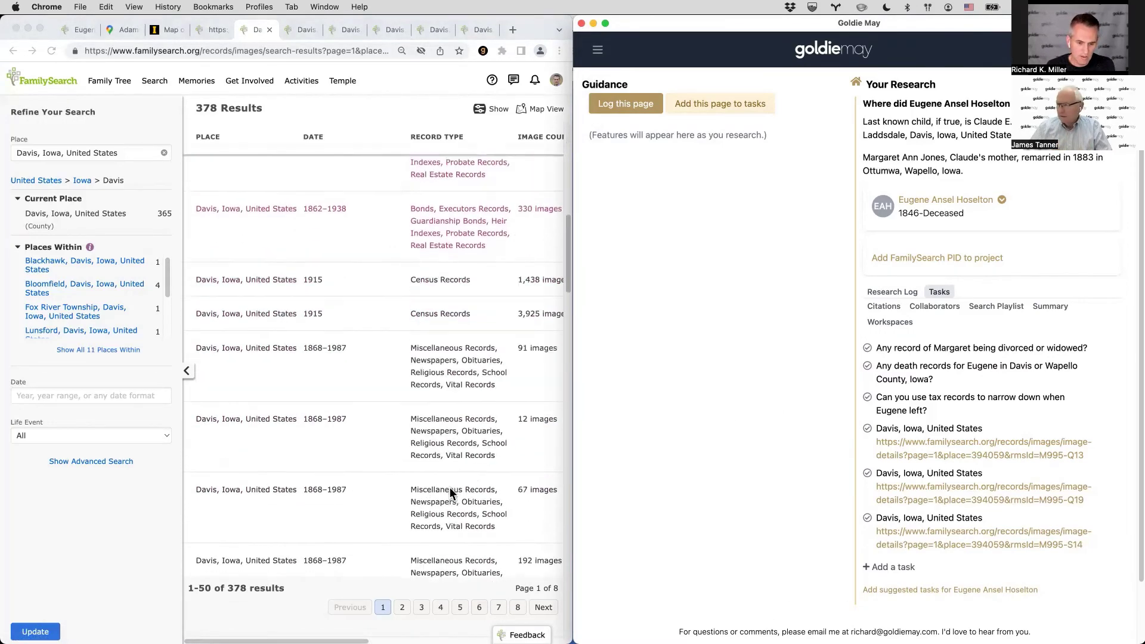
{"action": "scroll", "coordinate": [448, 491], "scroll_direction": "up", "scroll_amount": 10}
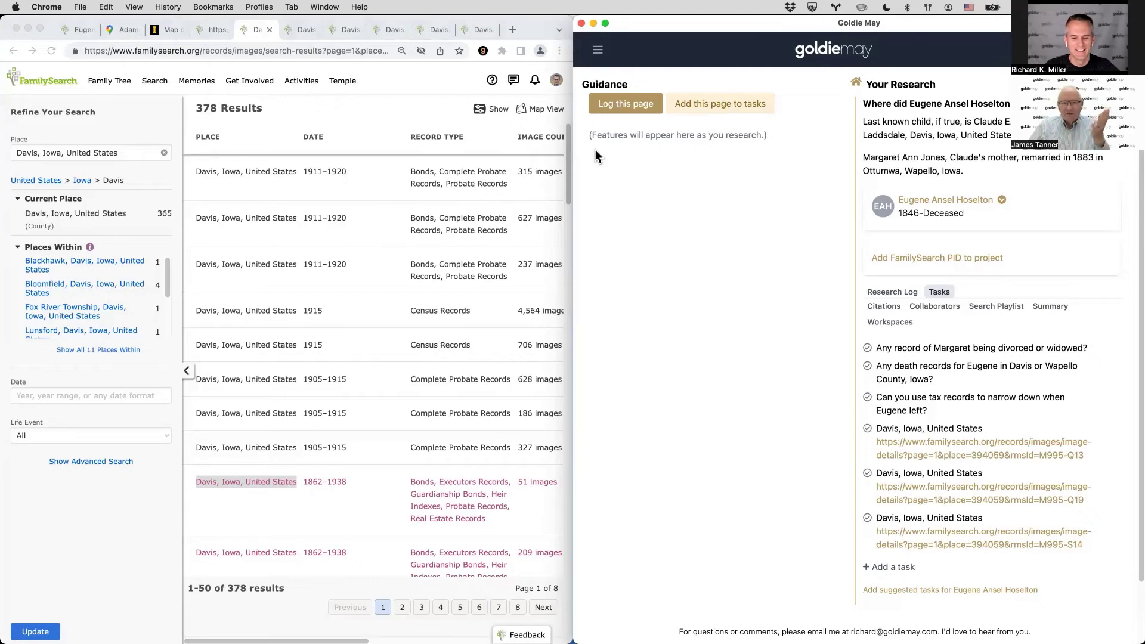
{"action": "left_click", "coordinate": [215, 32]}
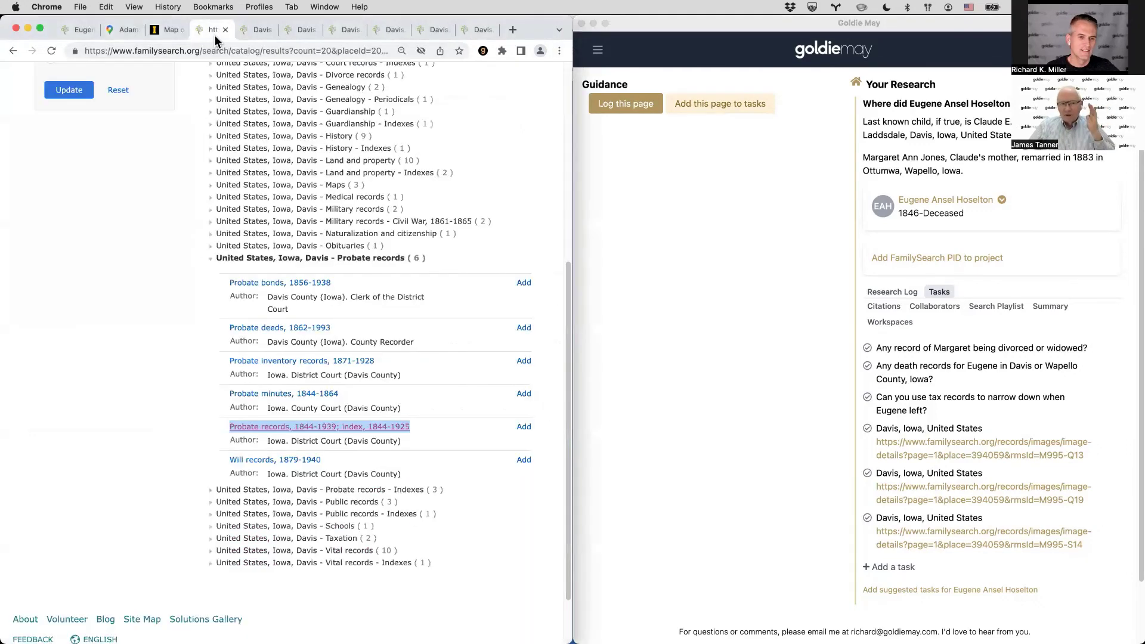
Scroll the Davis County, Iowa catalog results back up to the top of the record topics.
{"action": "scroll", "coordinate": [316, 256], "scroll_direction": "up", "scroll_amount": 4}
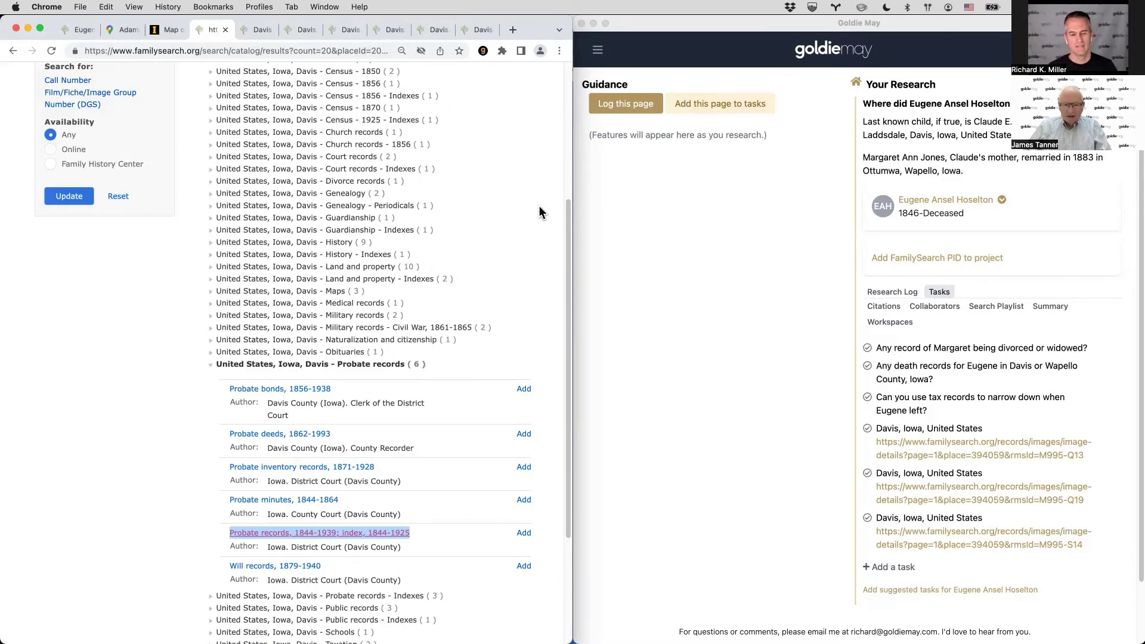
{"action": "scroll", "coordinate": [539, 209], "scroll_direction": "up", "scroll_amount": 5}
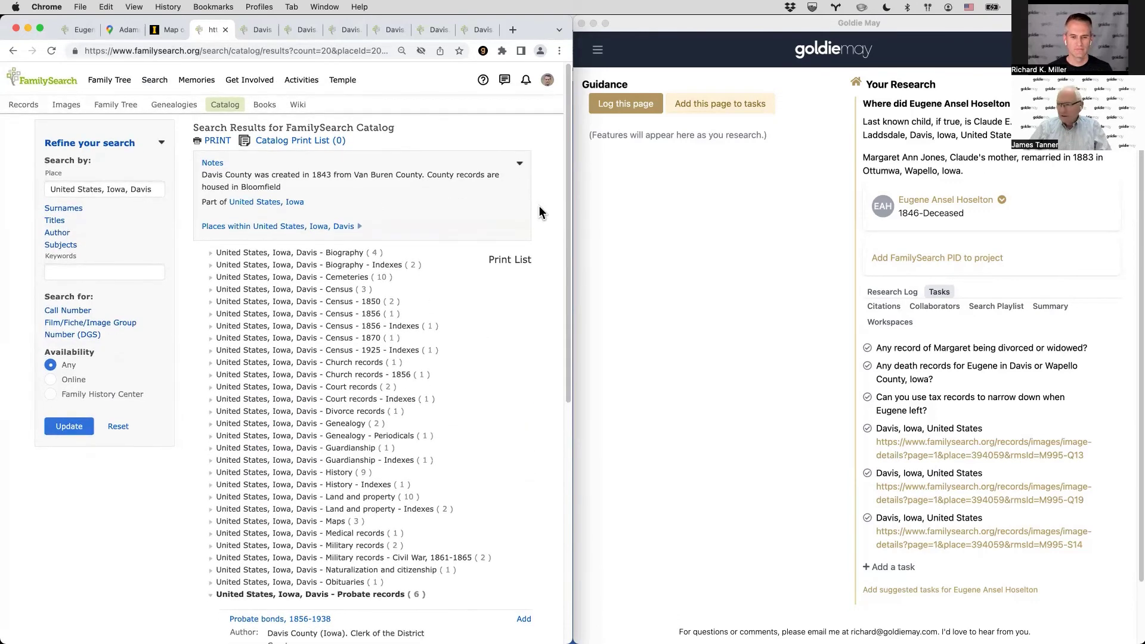
Load myheritage.com in a new browser tab.
{"action": "key", "text": "cmd+t"}
{"action": "type", "text": "myh"}
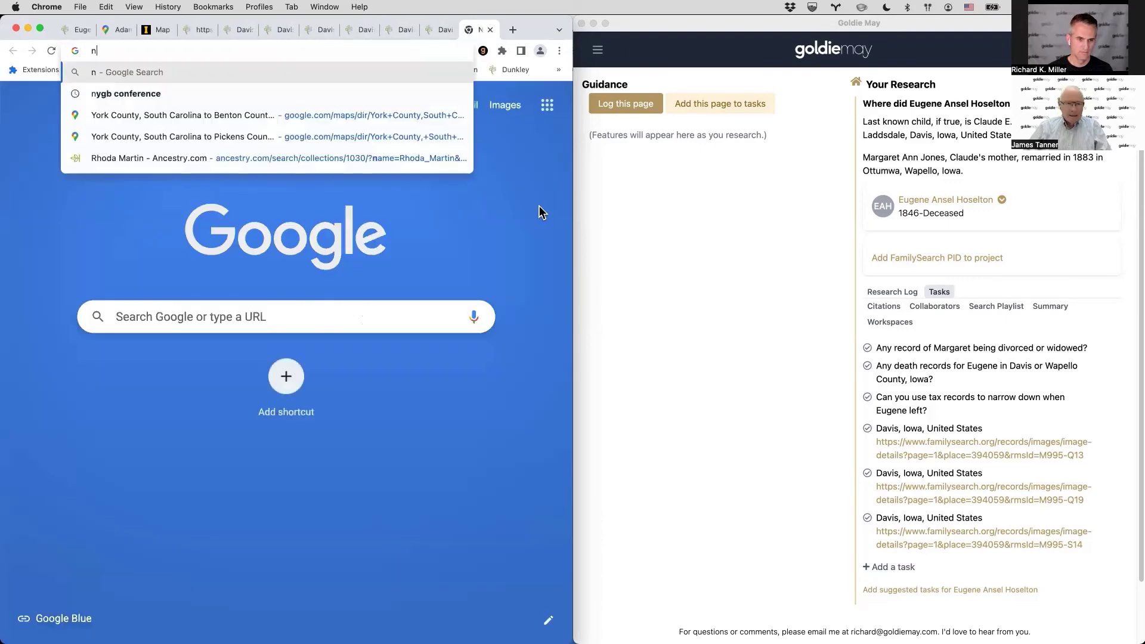
{"action": "key", "text": "Return"}
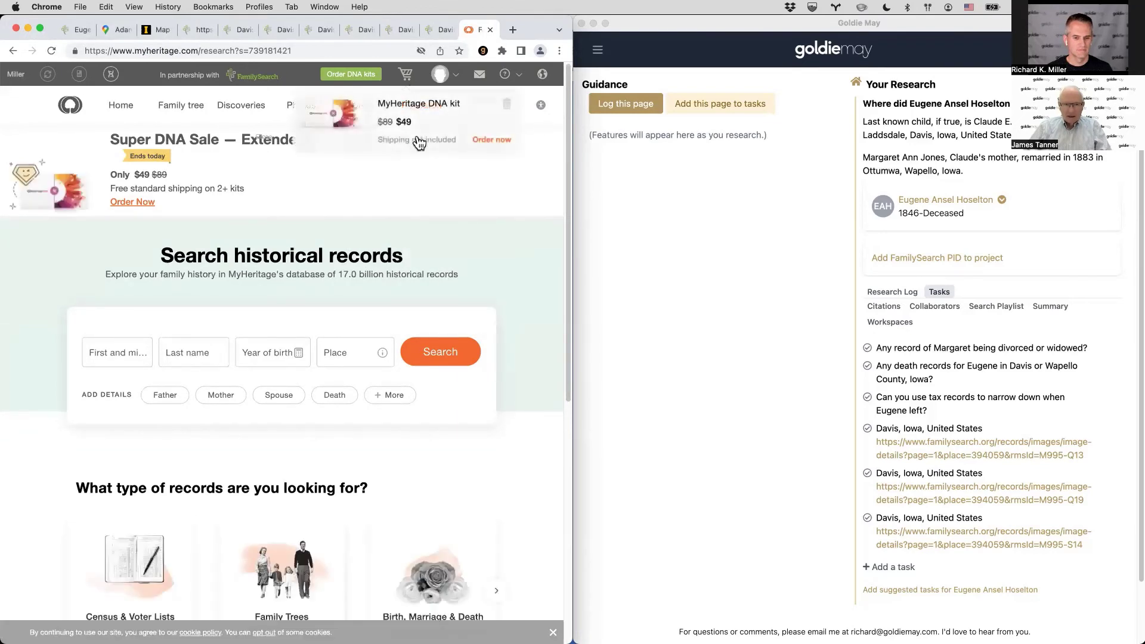
Show the Collection Catalog's Newspapers category with its 103 collections.
{"action": "mouse_move", "coordinate": [439, 111]}
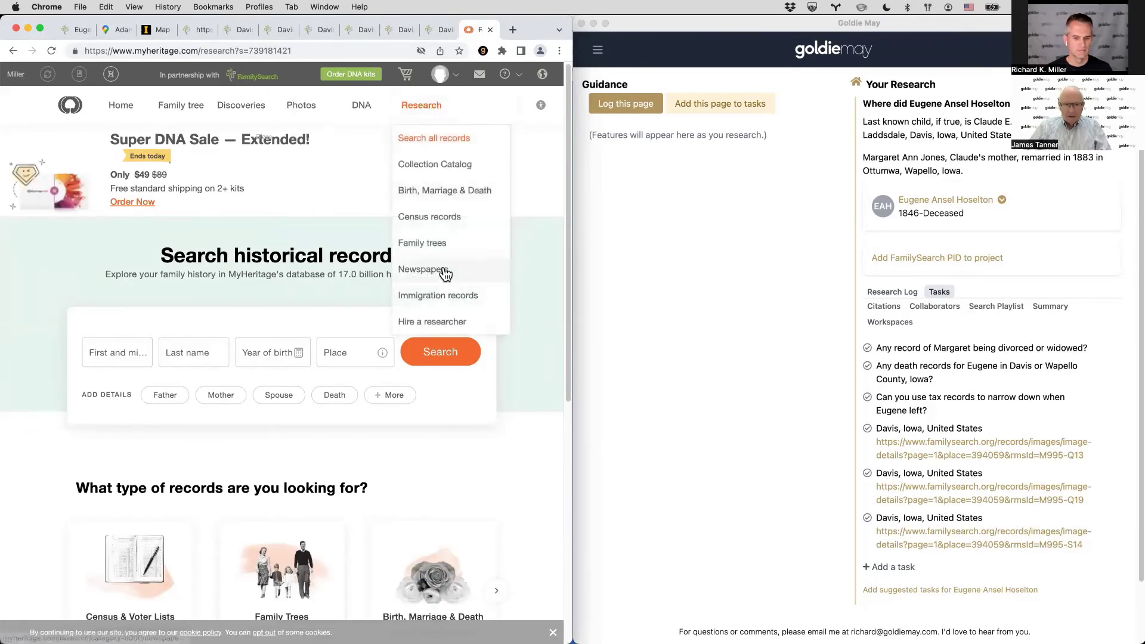
{"action": "left_click", "coordinate": [444, 273]}
{"action": "mouse_move", "coordinate": [424, 112]}
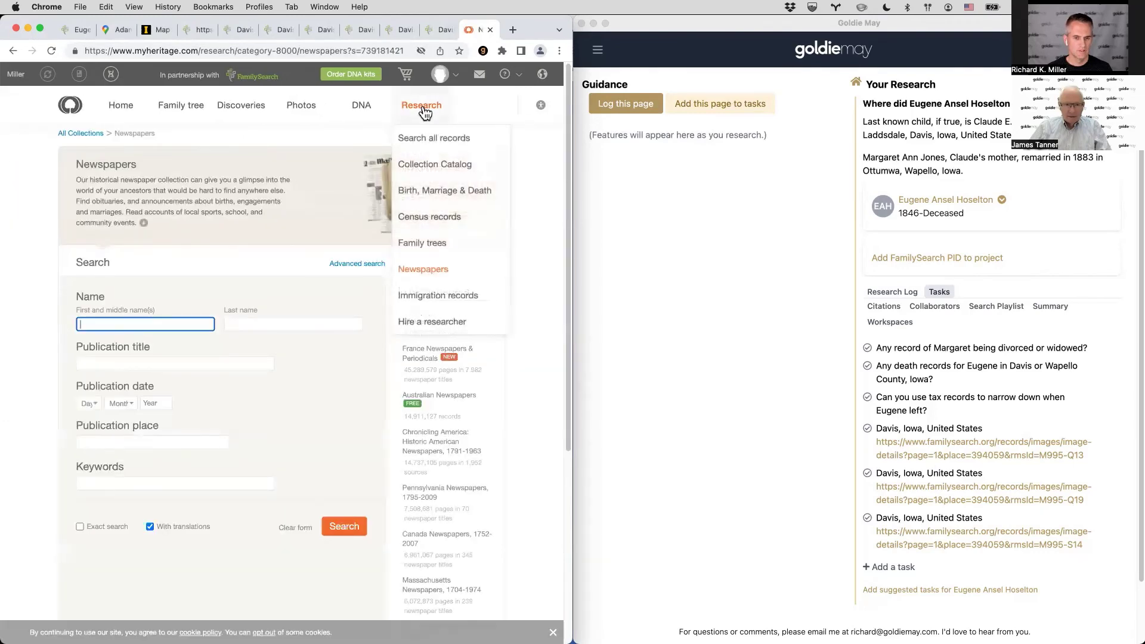
{"action": "left_click", "coordinate": [421, 163]}
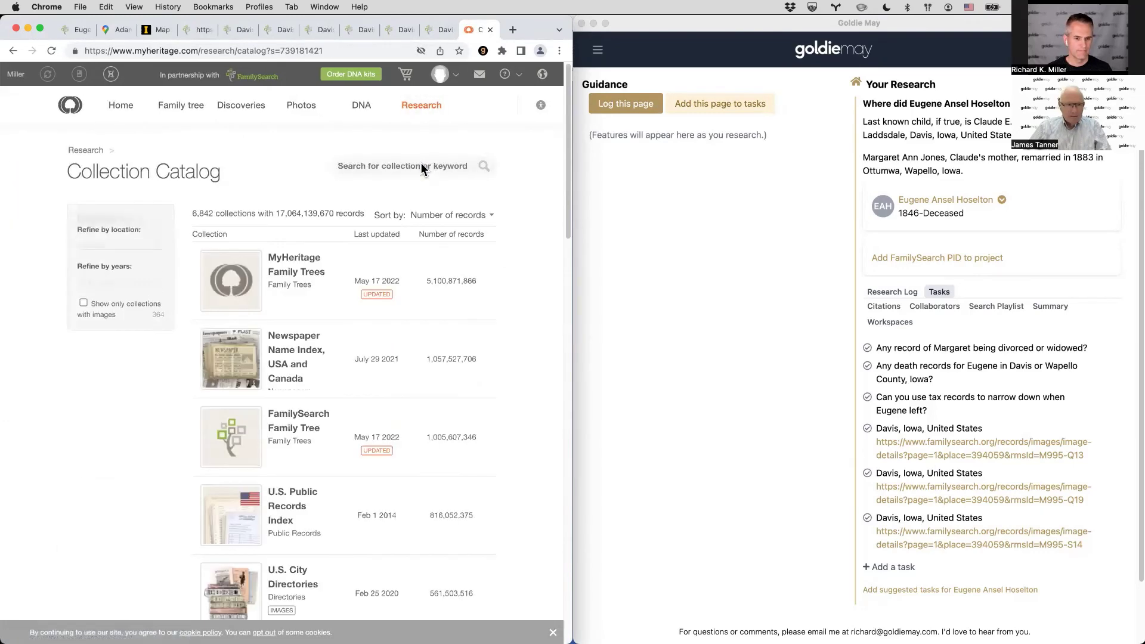
{"action": "scroll", "coordinate": [102, 412], "scroll_direction": "down", "scroll_amount": 3}
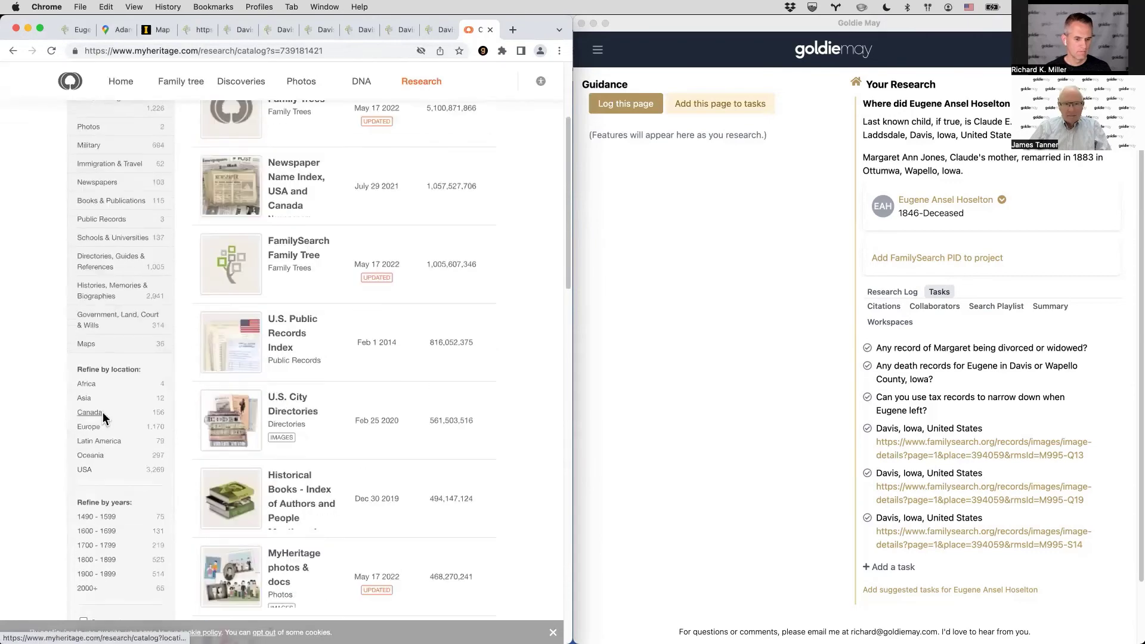
{"action": "scroll", "coordinate": [92, 454], "scroll_direction": "up", "scroll_amount": 3}
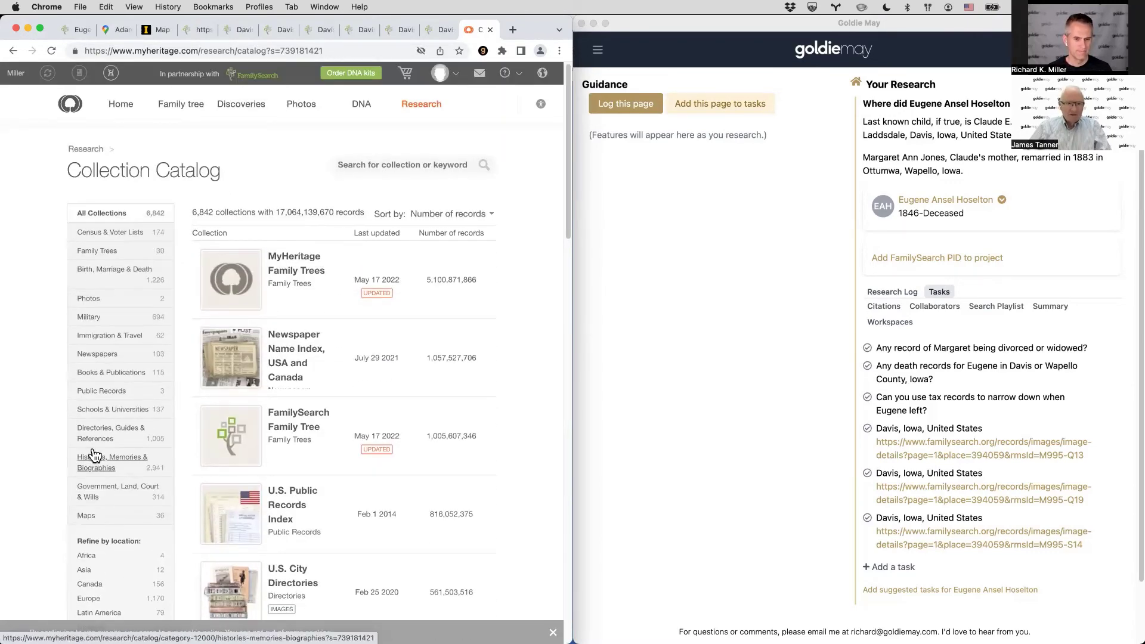
{"action": "scroll", "coordinate": [94, 455], "scroll_direction": "down", "scroll_amount": 1}
{"action": "scroll", "coordinate": [94, 454], "scroll_direction": "down", "scroll_amount": 5}
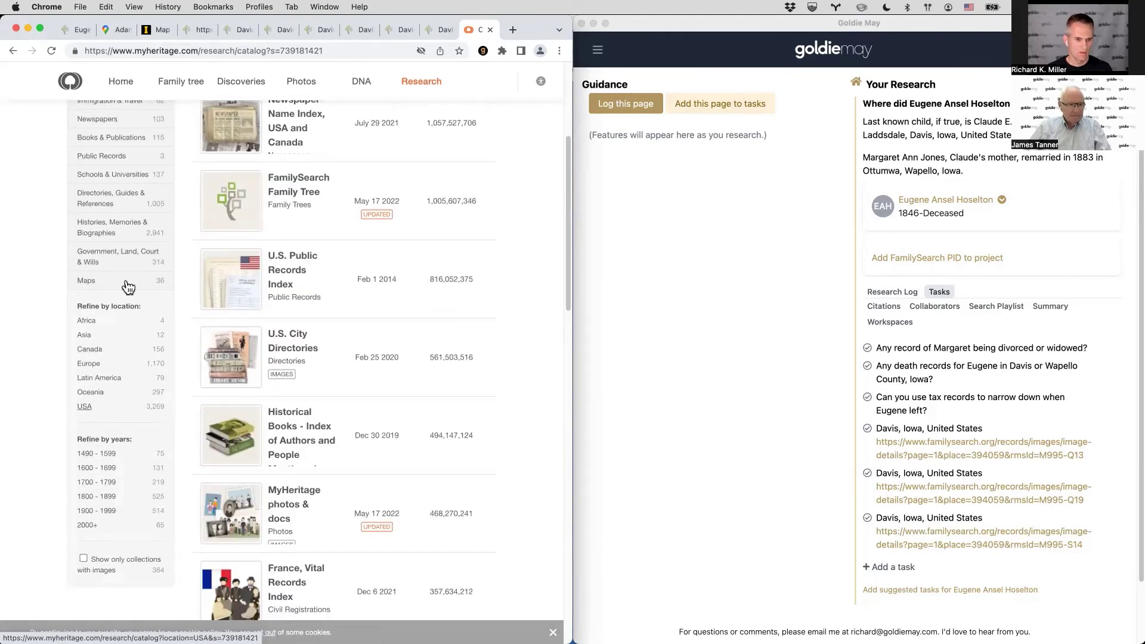
{"action": "scroll", "coordinate": [122, 283], "scroll_direction": "up", "scroll_amount": 2}
{"action": "left_click", "coordinate": [96, 156]}
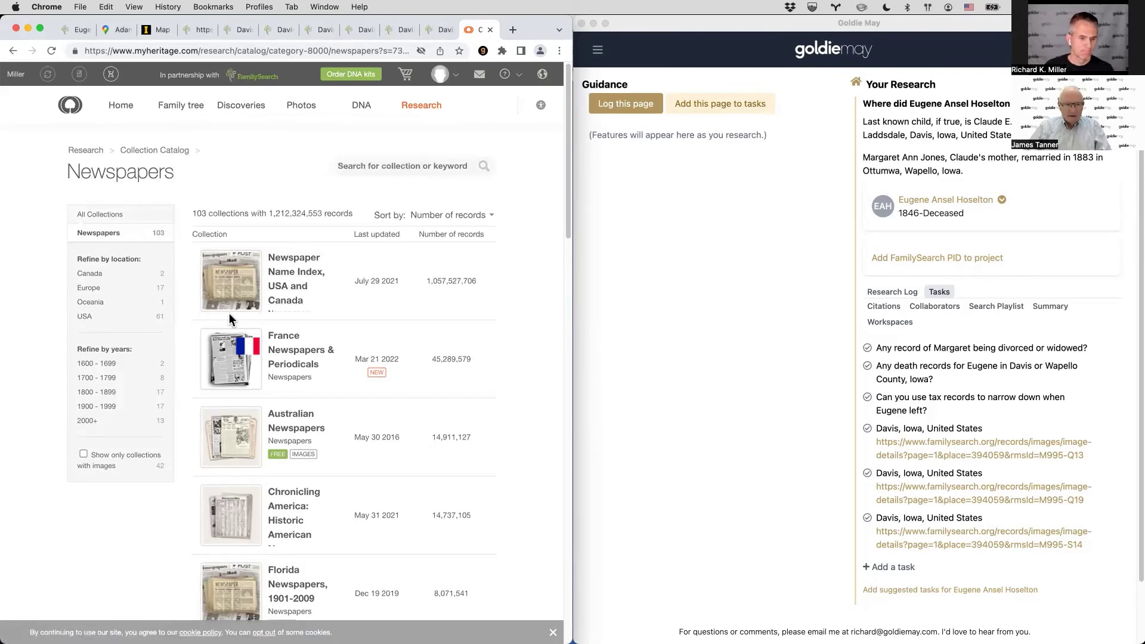
Refine the newspaper collections to USA and the 1800-1899 years, and browse the state list.
{"action": "left_click", "coordinate": [84, 316]}
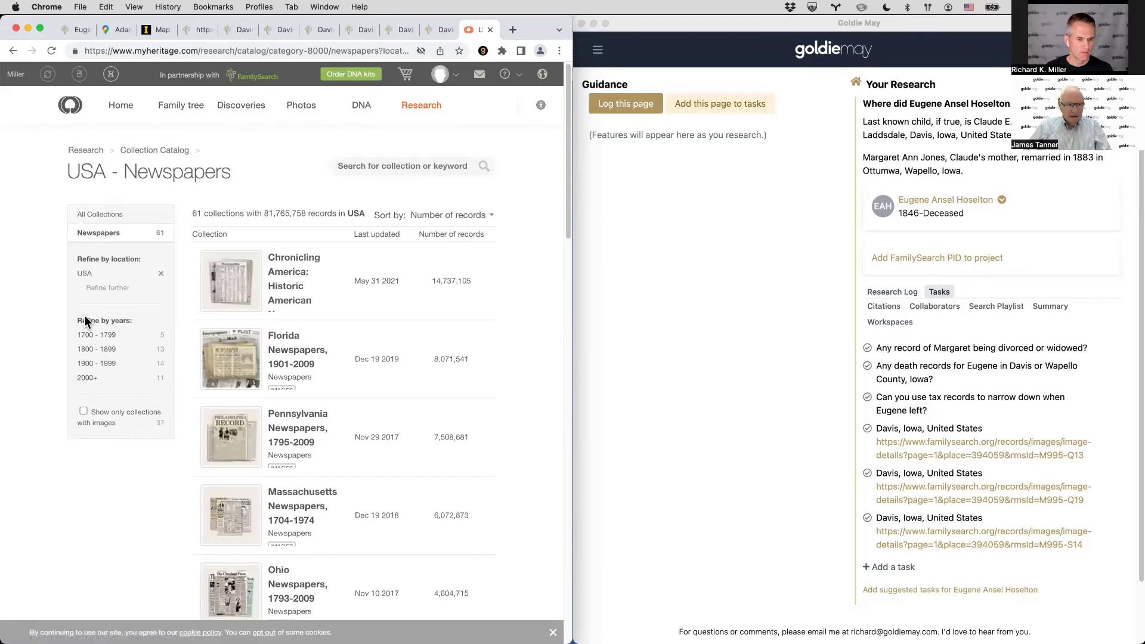
{"action": "left_click", "coordinate": [101, 349]}
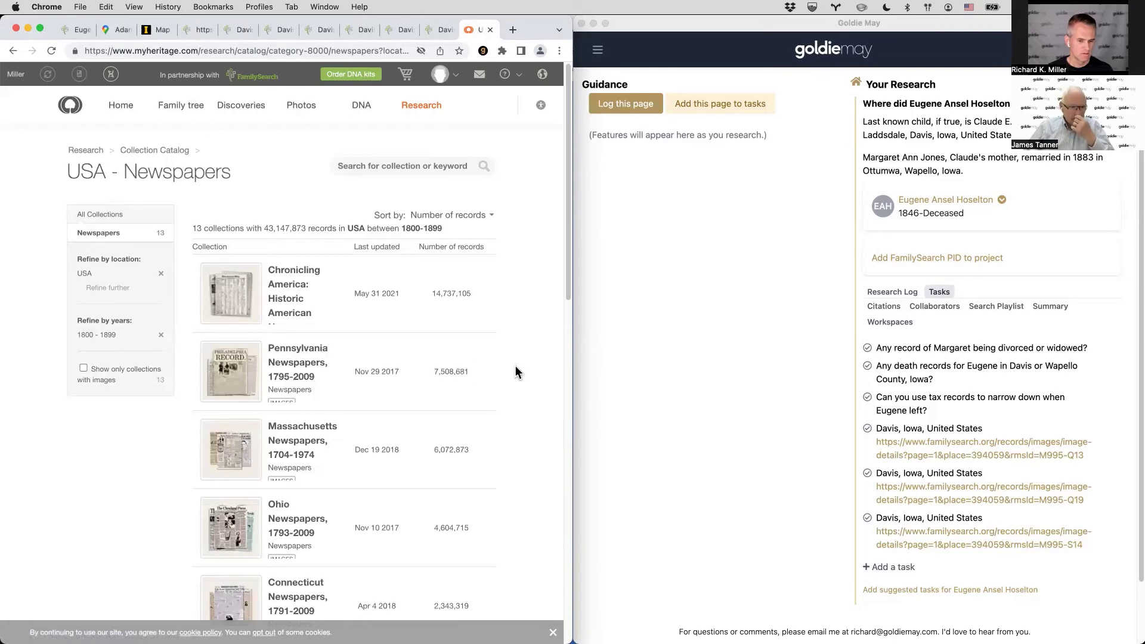
{"action": "scroll", "coordinate": [515, 372], "scroll_direction": "down", "scroll_amount": 1}
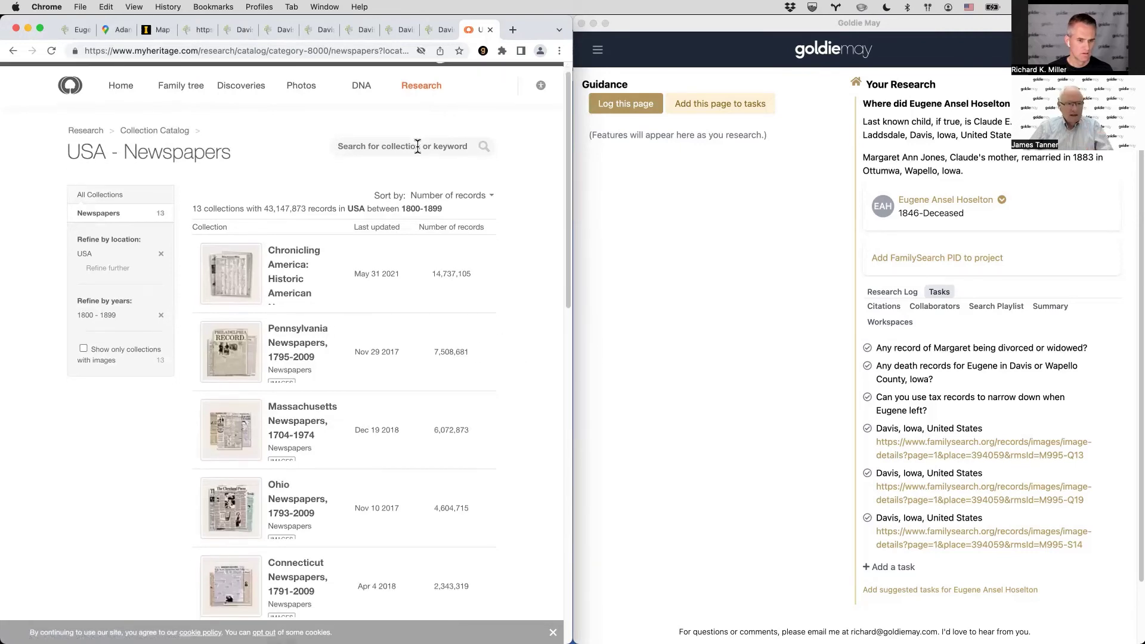
{"action": "left_click", "coordinate": [97, 268]}
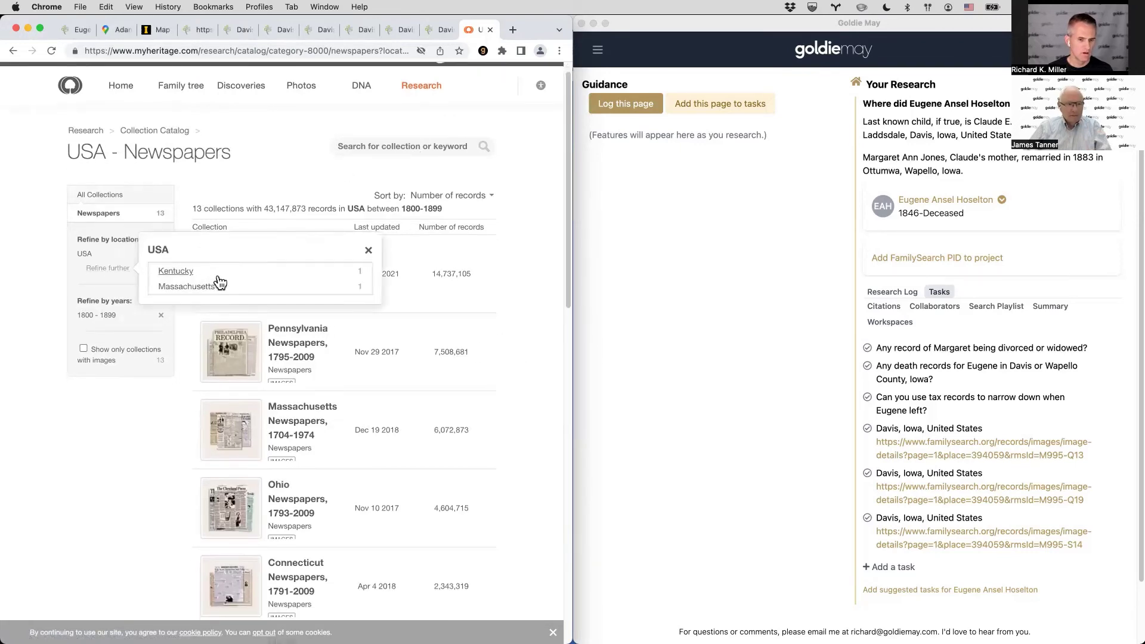
{"action": "scroll", "coordinate": [239, 281], "scroll_direction": "down", "scroll_amount": 2}
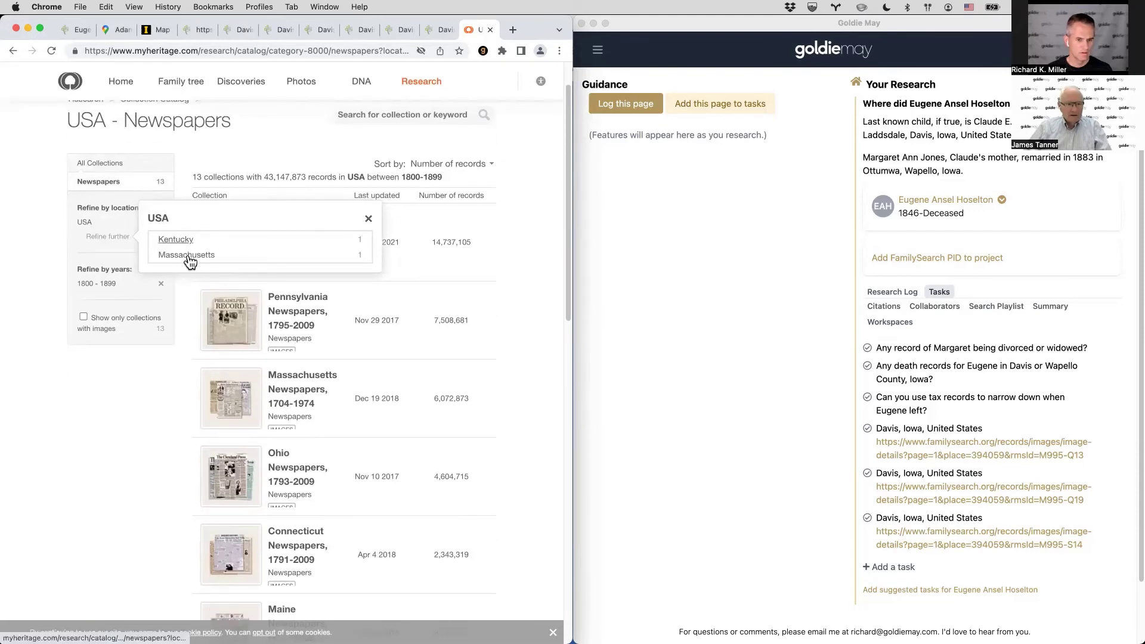
{"action": "left_click", "coordinate": [368, 219]}
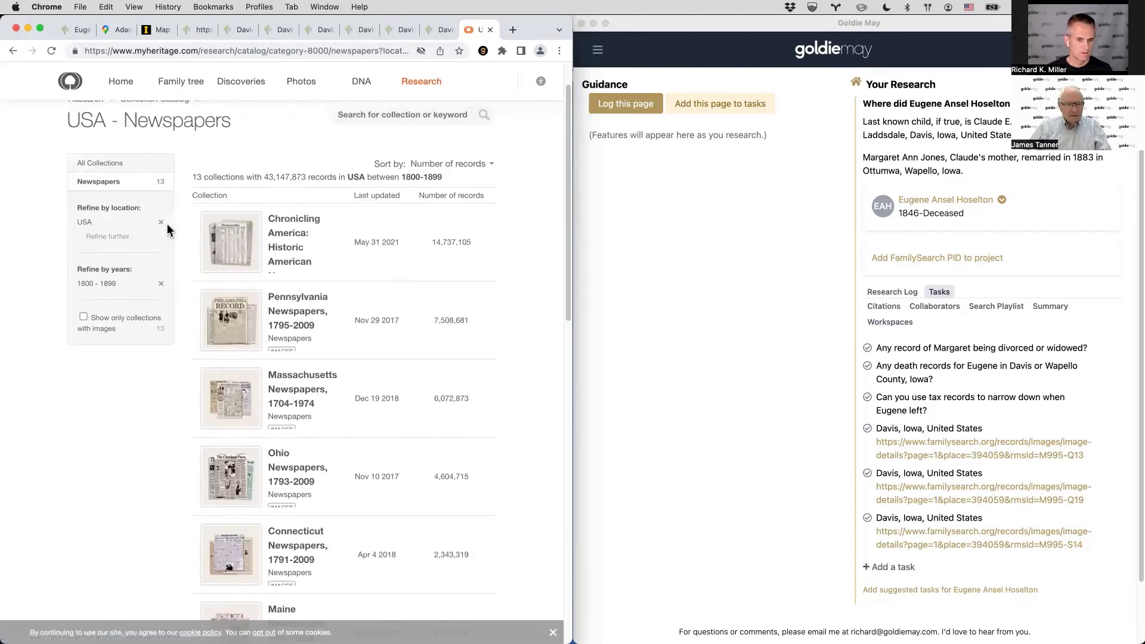
{"action": "left_click", "coordinate": [108, 236]}
{"action": "scroll", "coordinate": [205, 255], "scroll_direction": "down", "scroll_amount": 1}
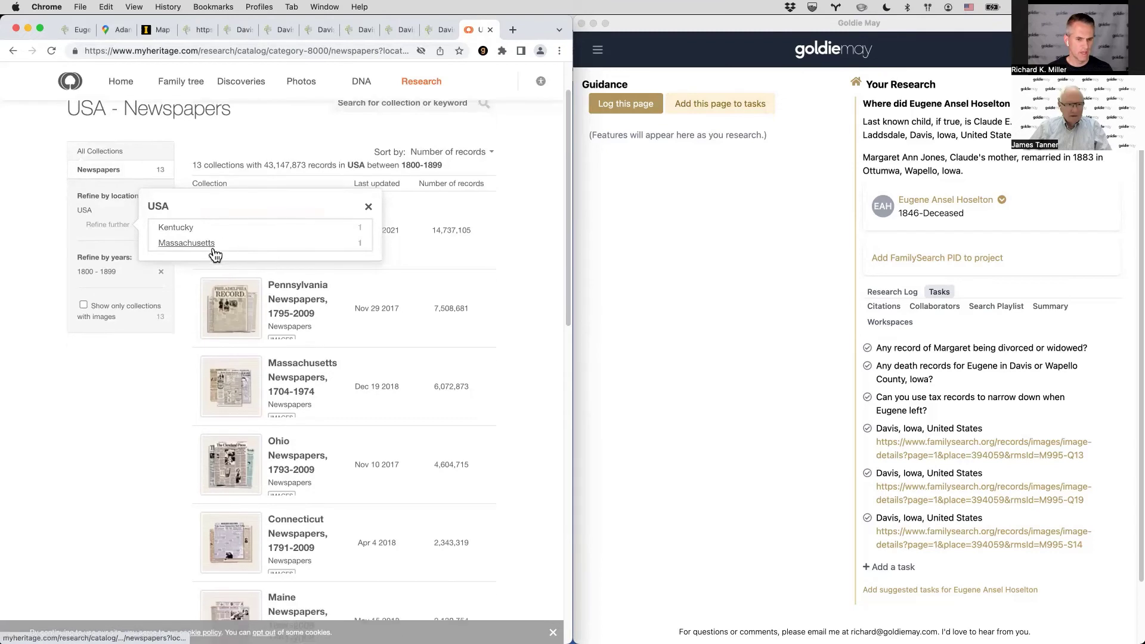
{"action": "scroll", "coordinate": [214, 255], "scroll_direction": "down", "scroll_amount": 2}
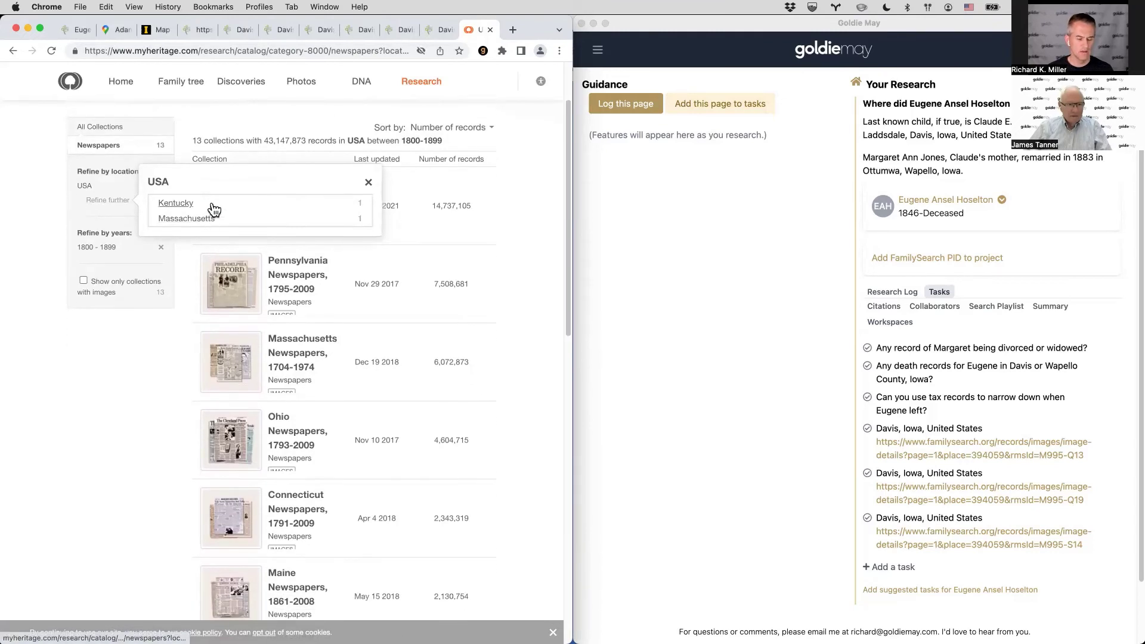
Remove the 1800-1899 year filter and search the USA newspaper collections for 'iowa'.
{"action": "left_click", "coordinate": [160, 247]}
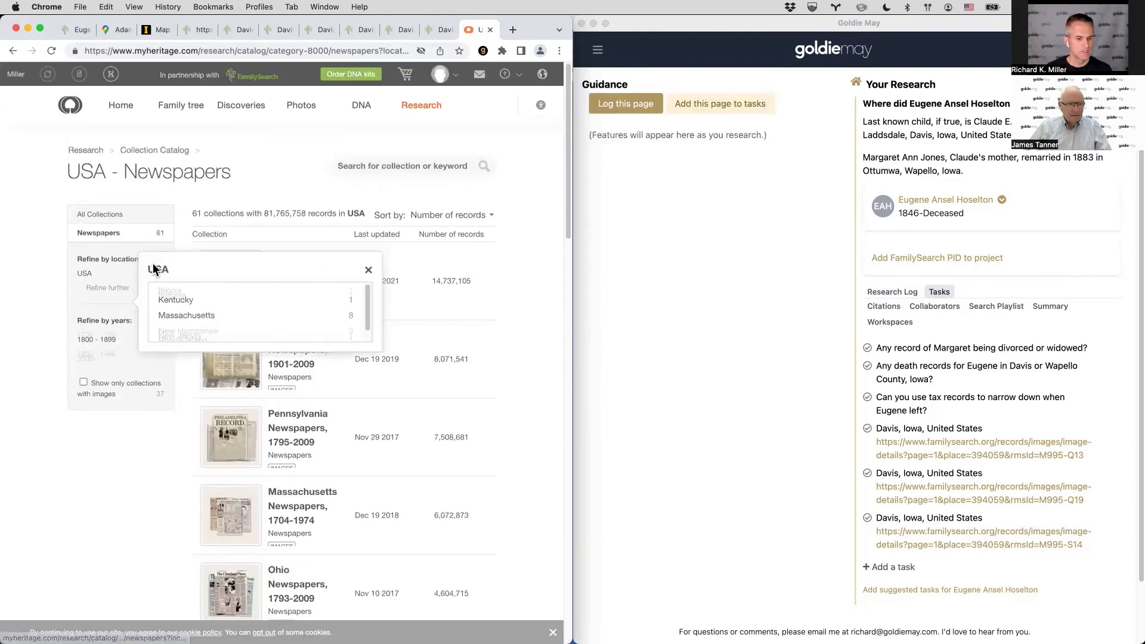
{"action": "scroll", "coordinate": [208, 322], "scroll_direction": "down", "scroll_amount": 2}
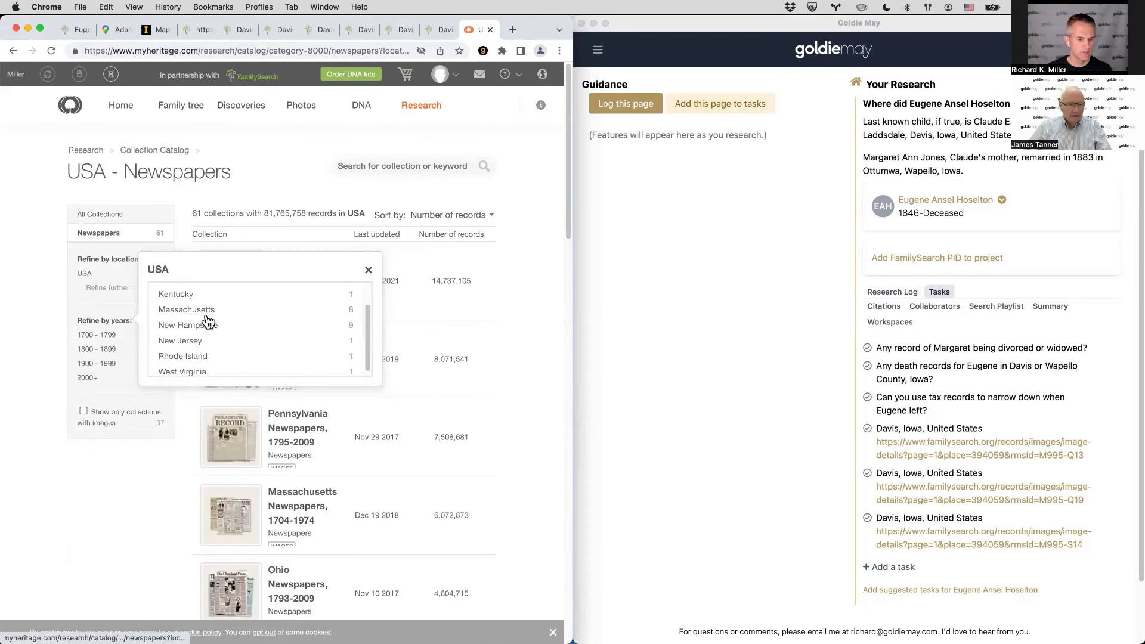
{"action": "scroll", "coordinate": [208, 322], "scroll_direction": "up", "scroll_amount": 3}
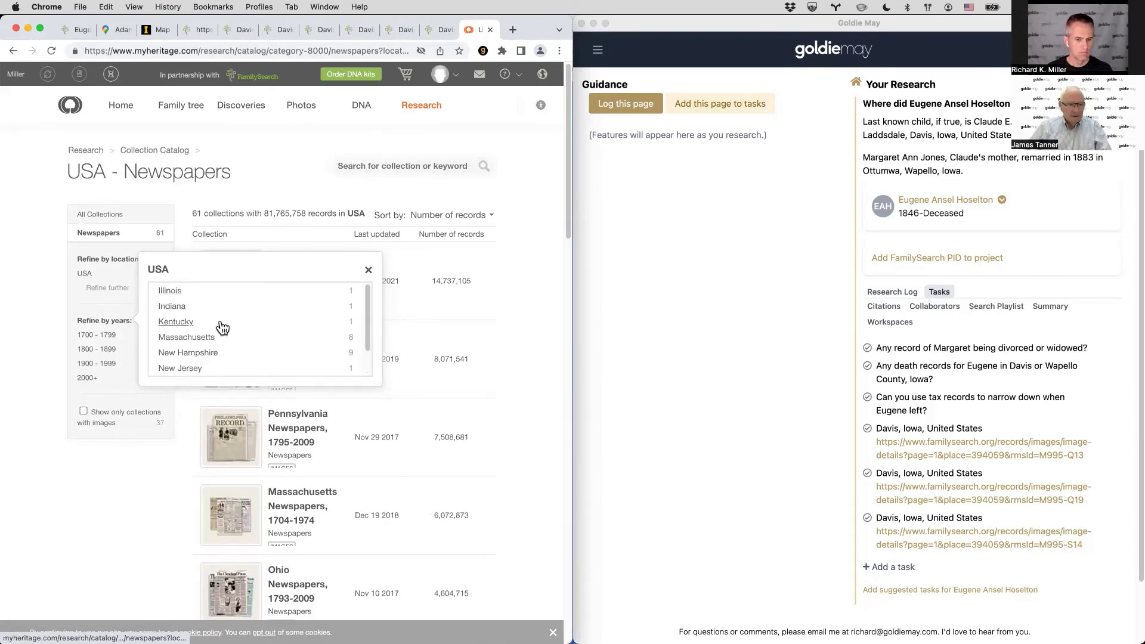
{"action": "scroll", "coordinate": [221, 327], "scroll_direction": "down", "scroll_amount": 2}
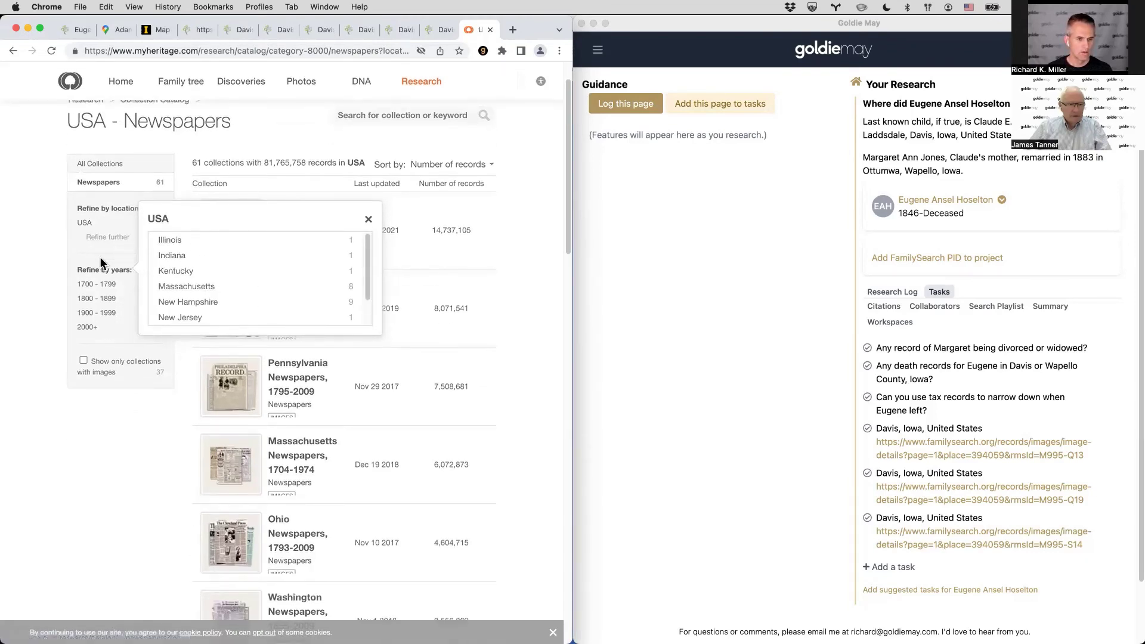
{"action": "scroll", "coordinate": [268, 265], "scroll_direction": "up", "scroll_amount": 1}
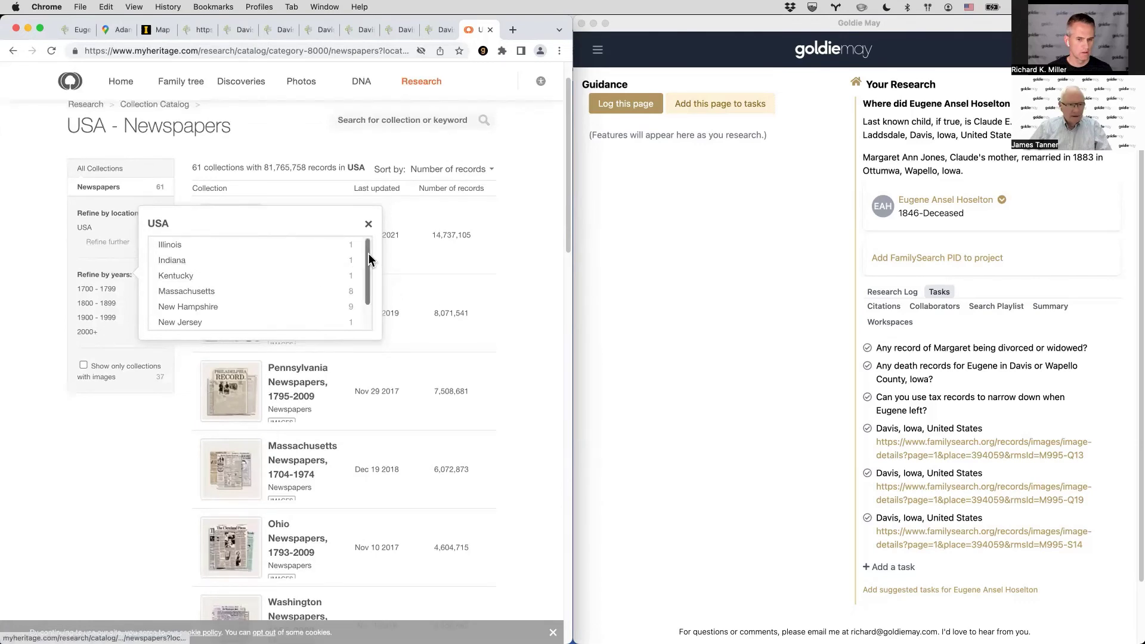
{"action": "scroll", "coordinate": [368, 255], "scroll_direction": "down", "scroll_amount": 1}
{"action": "scroll", "coordinate": [369, 260], "scroll_direction": "up", "scroll_amount": 1}
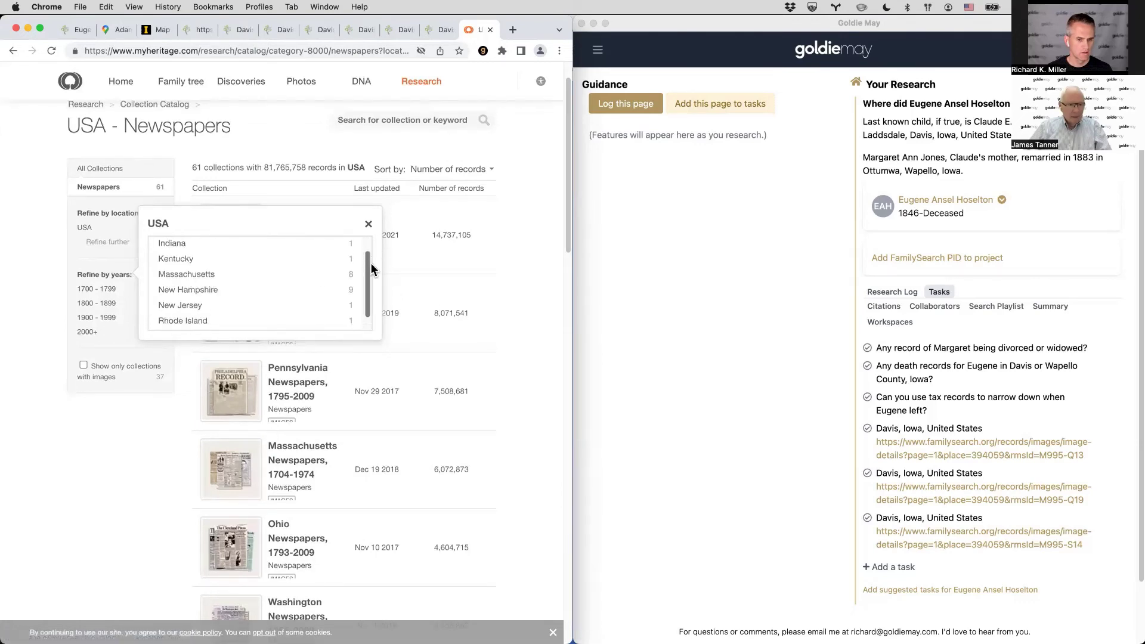
{"action": "left_click", "coordinate": [369, 225]}
{"action": "left_click", "coordinate": [378, 119]}
{"action": "type", "text": "iowa"}
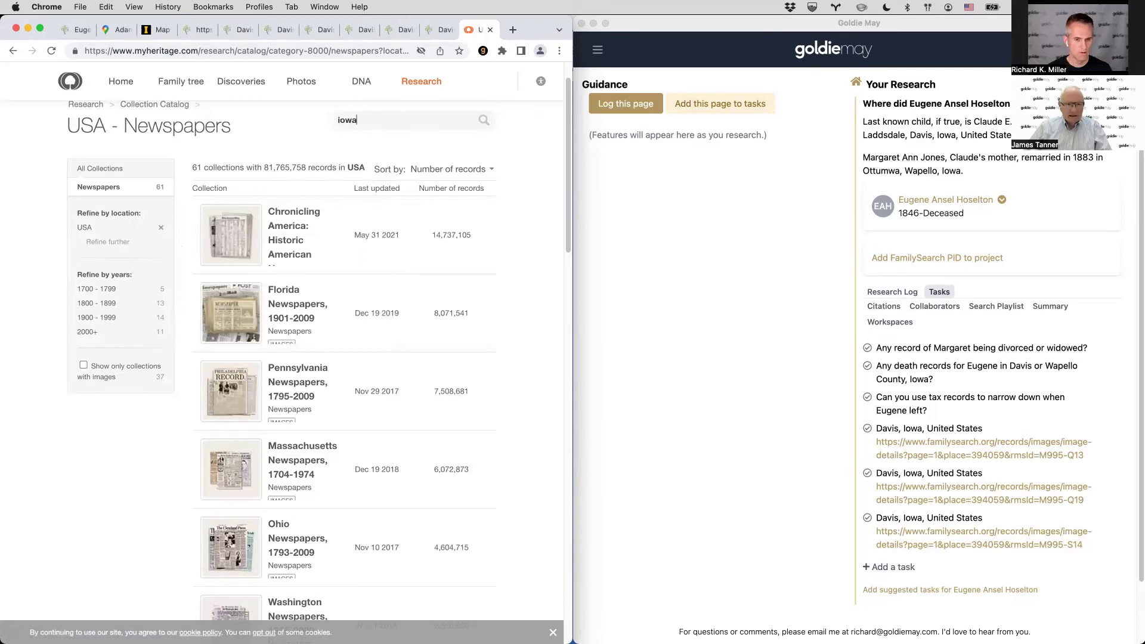
{"action": "key", "text": "Return"}
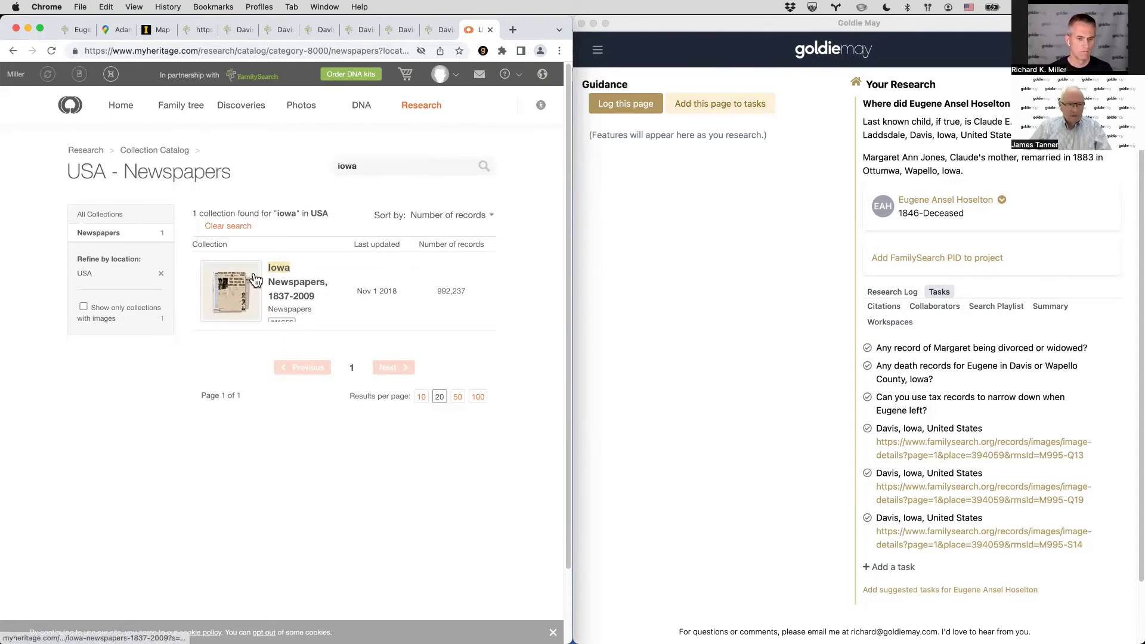
{"action": "key", "text": "super+bracketleft"}
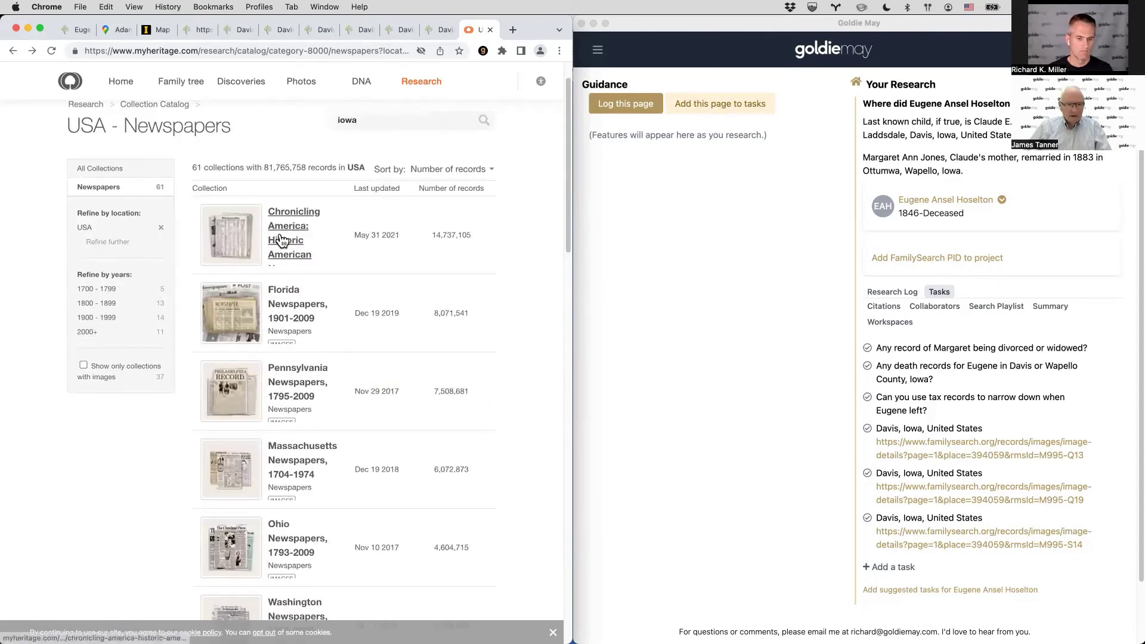
{"action": "left_click", "coordinate": [281, 241]}
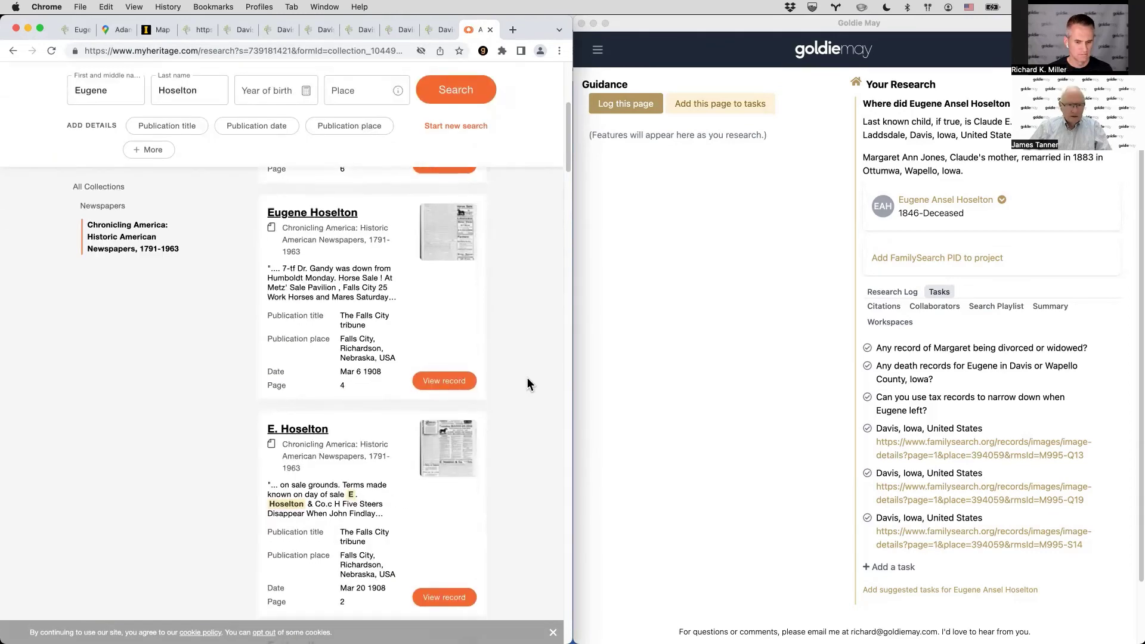
{"action": "scroll", "coordinate": [527, 384], "scroll_direction": "down", "scroll_amount": 5}
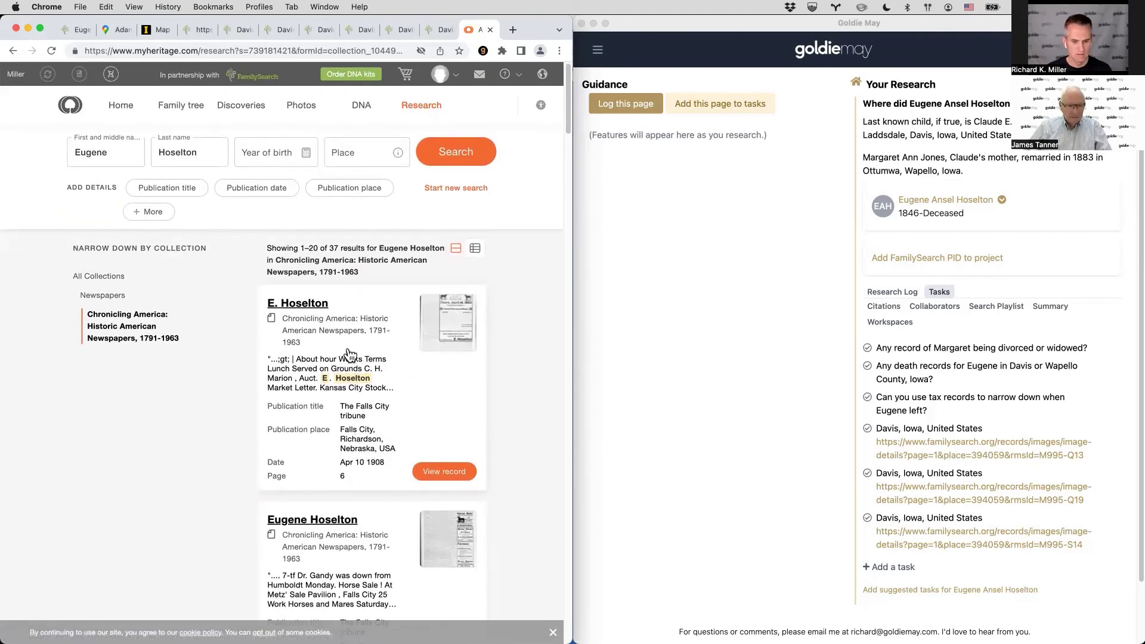
{"action": "left_click", "coordinate": [368, 359]}
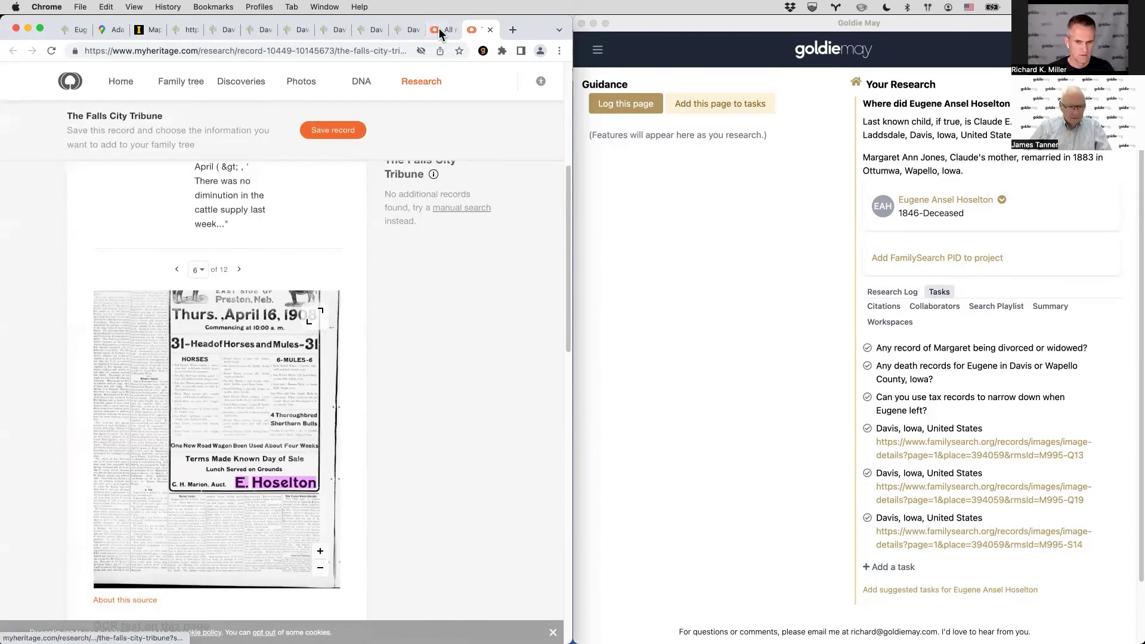
{"action": "left_click", "coordinate": [439, 33]}
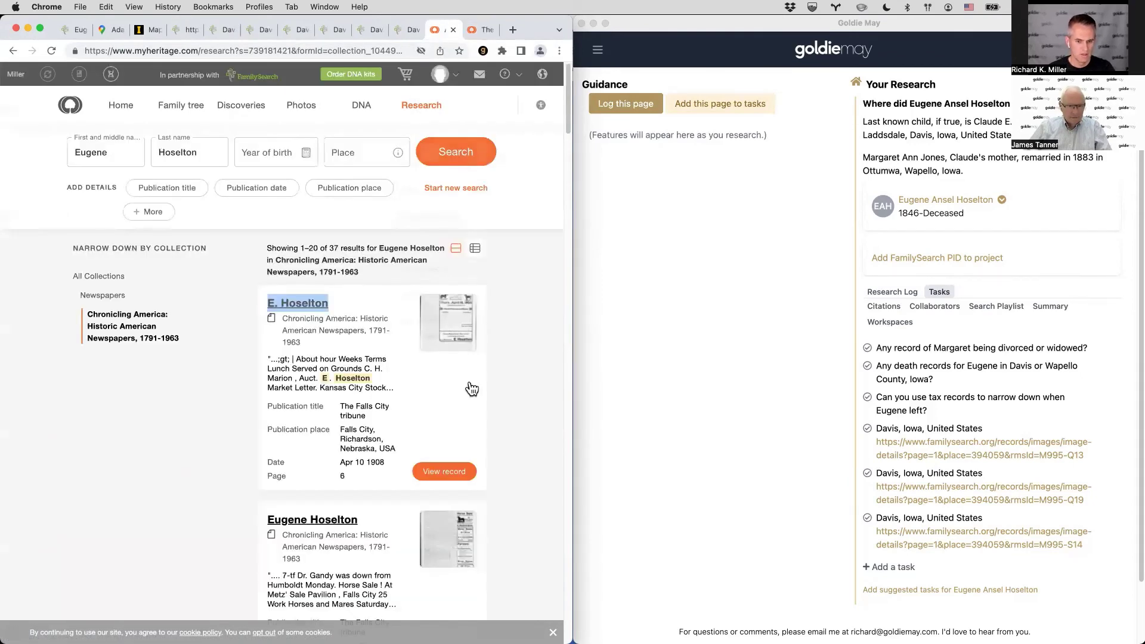
{"action": "scroll", "coordinate": [490, 395], "scroll_direction": "down", "scroll_amount": 5}
{"action": "scroll", "coordinate": [489, 393], "scroll_direction": "down", "scroll_amount": 4}
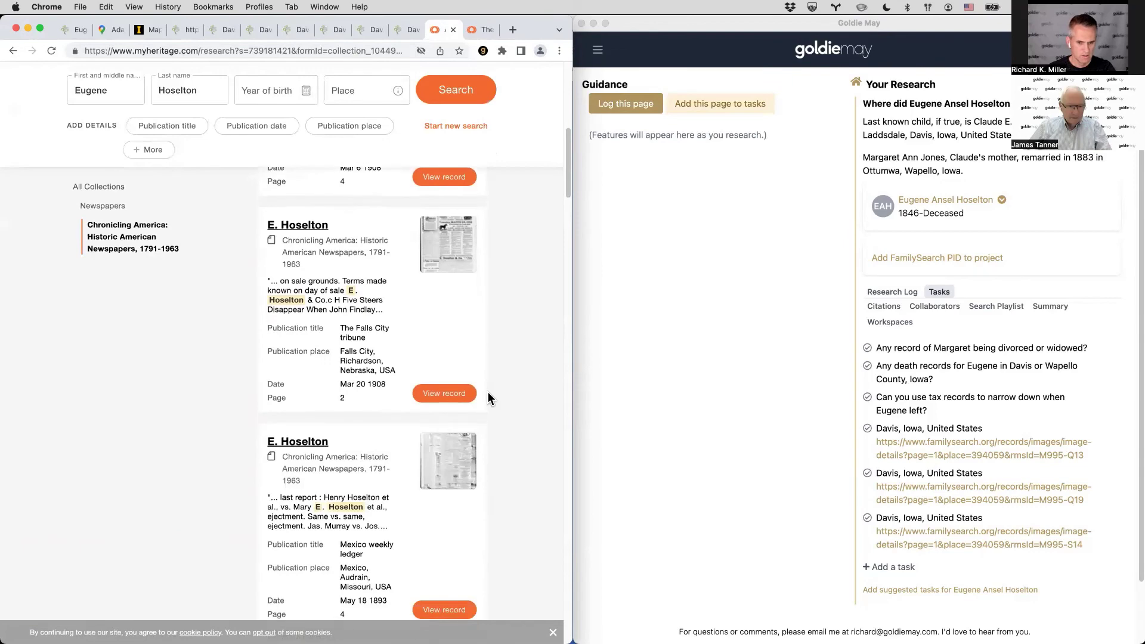
{"action": "scroll", "coordinate": [488, 392], "scroll_direction": "down", "scroll_amount": 8}
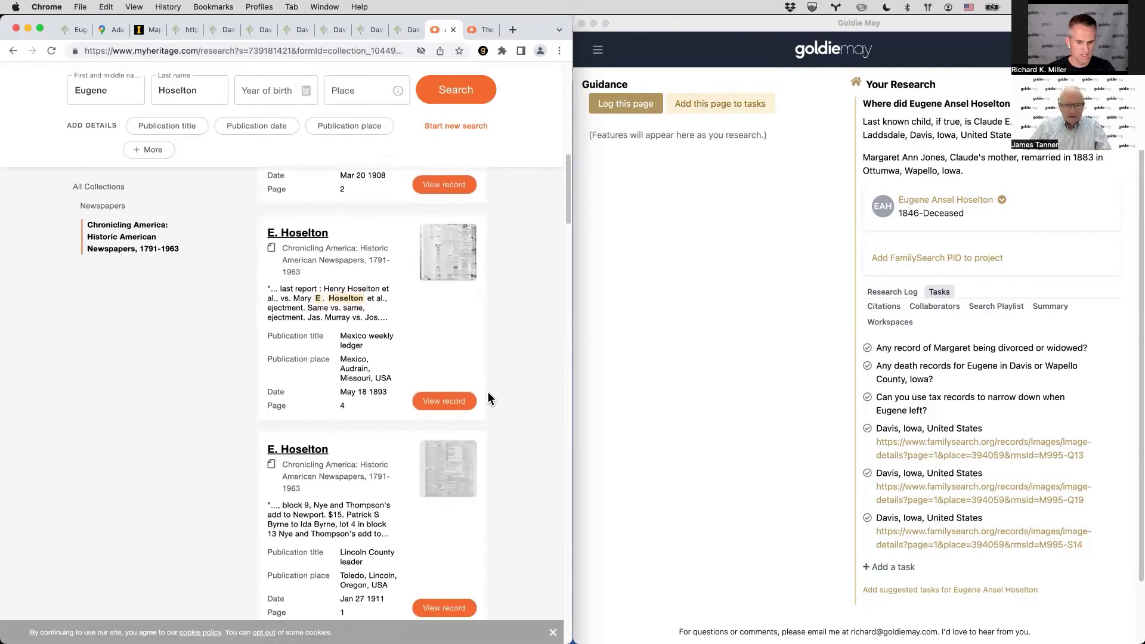
{"action": "scroll", "coordinate": [490, 388], "scroll_direction": "down", "scroll_amount": 3}
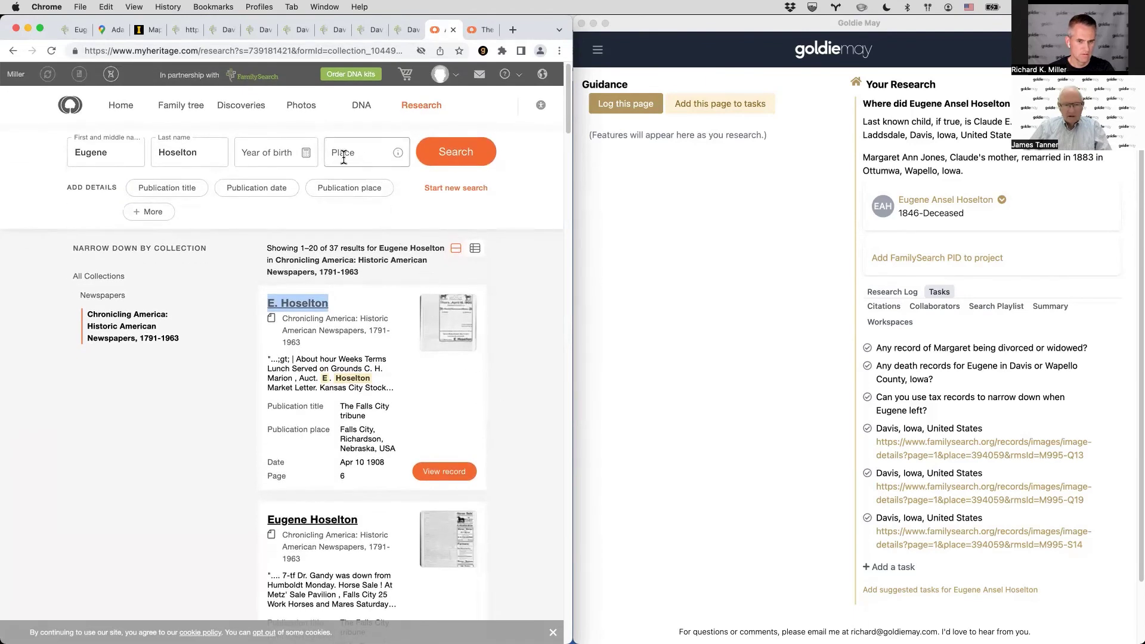
{"action": "left_click", "coordinate": [345, 151]}
{"action": "type", "text": "Davi"}
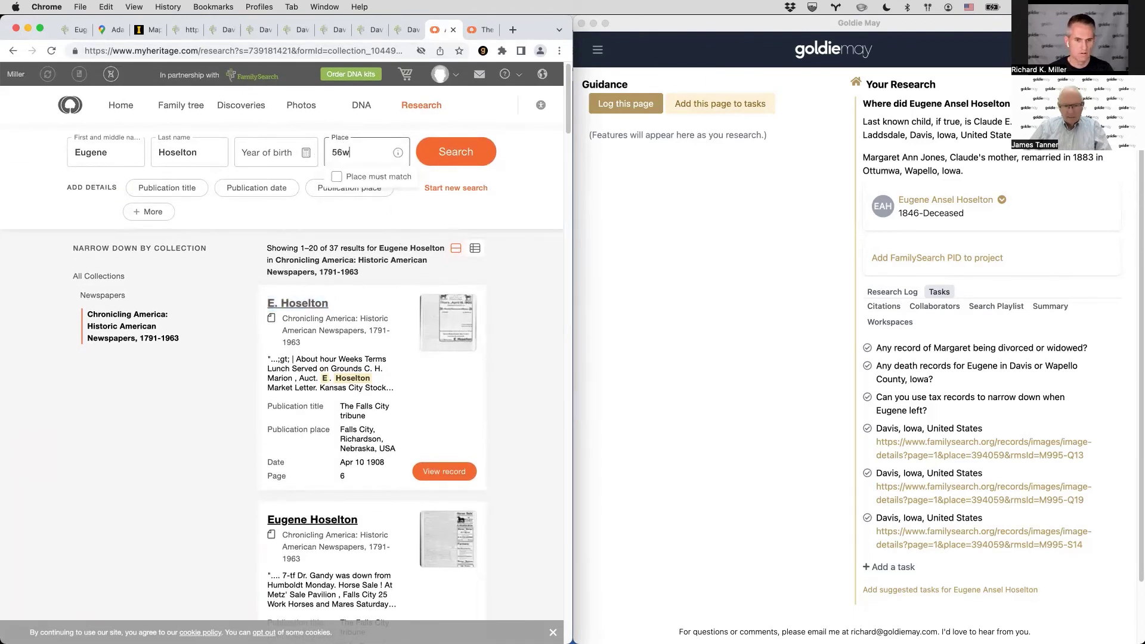
{"action": "key", "text": "BackSpace"}
{"action": "key", "text": "BackSpace"}
{"action": "key", "text": "BackSpace"}
{"action": "key", "text": "BackSpace"}
{"action": "type", "text": "Iowa"}
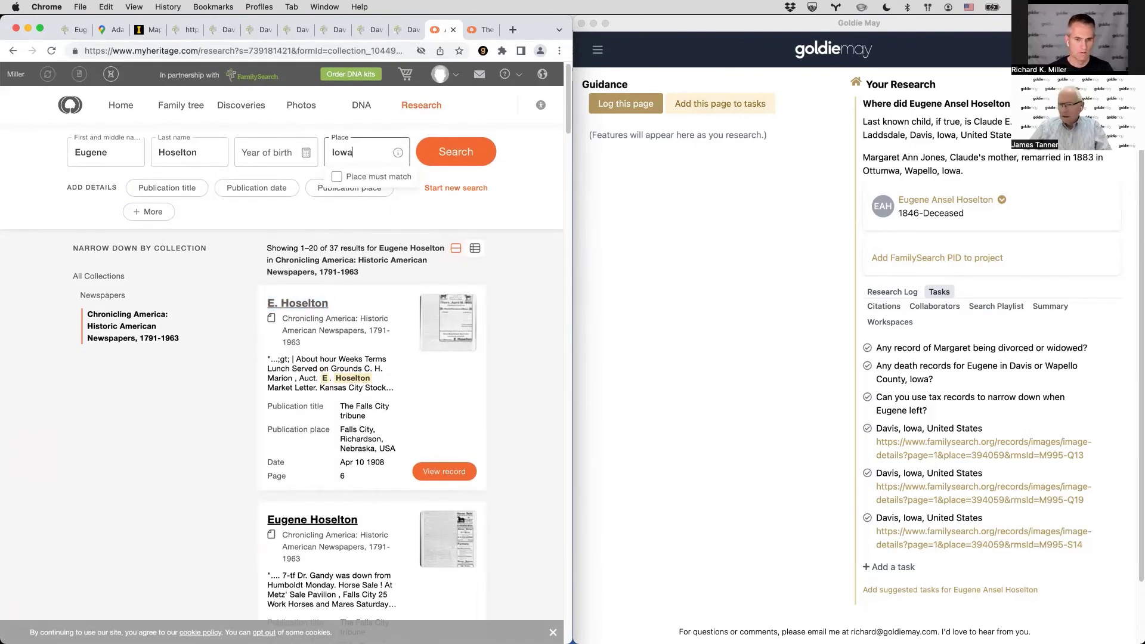
{"action": "scroll", "coordinate": [515, 316], "scroll_direction": "down", "scroll_amount": 4}
{"action": "scroll", "coordinate": [515, 316], "scroll_direction": "up", "scroll_amount": 4}
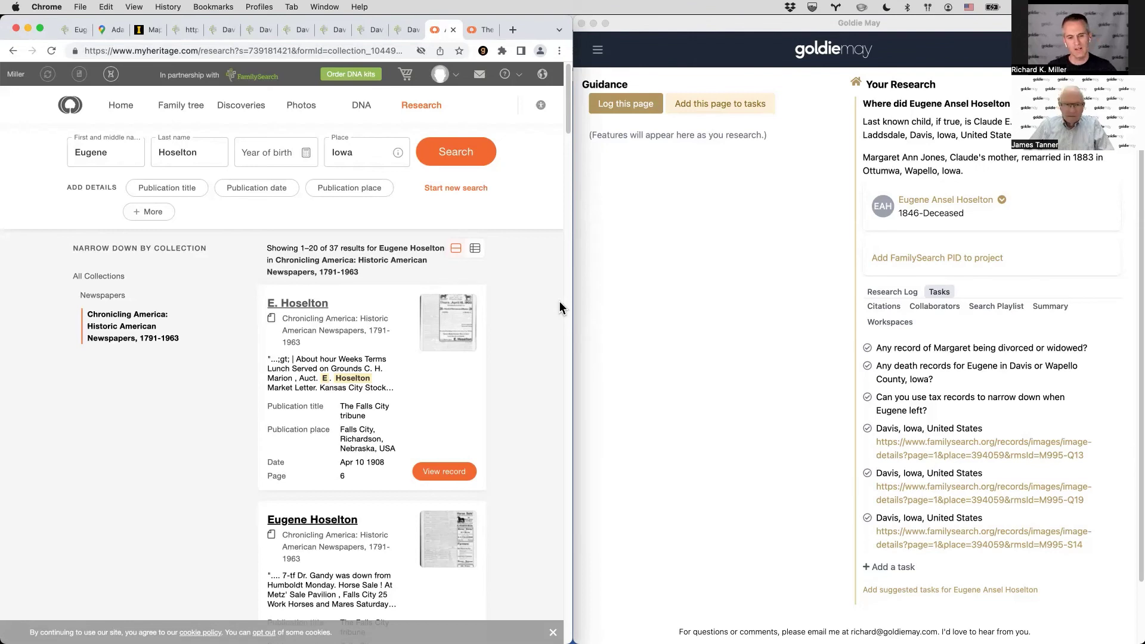
{"action": "left_click", "coordinate": [618, 181]}
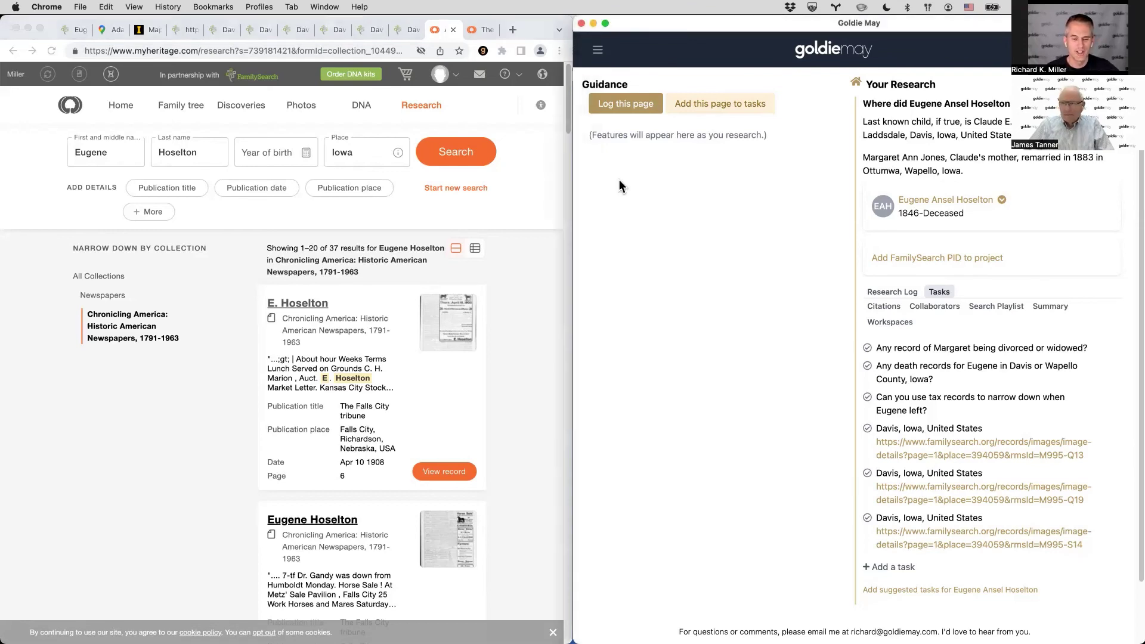